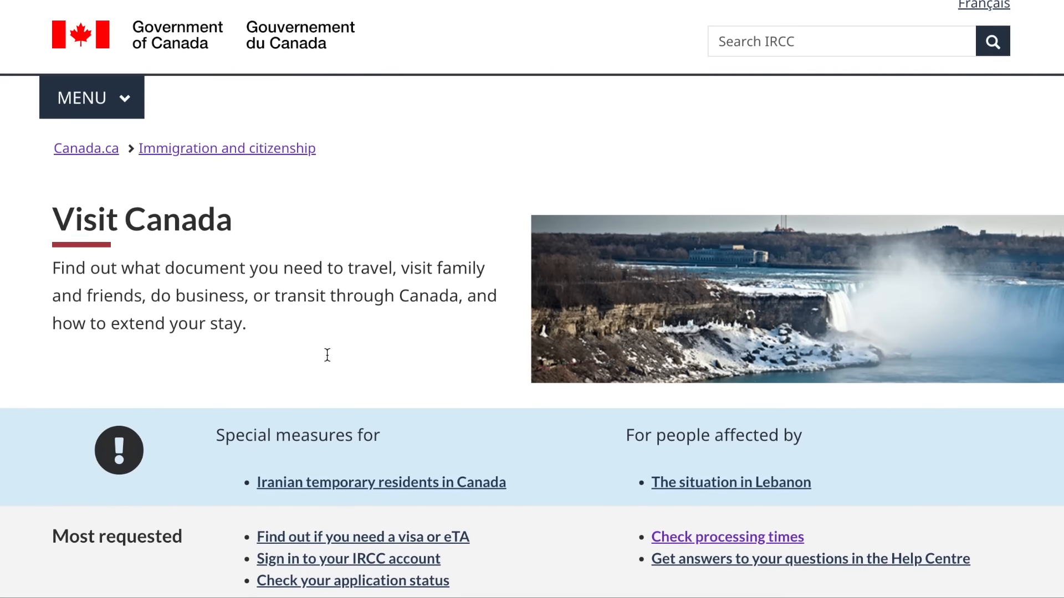
# - Open the 'Apply for a visitor visa' information page from Visit Canada
pyautogui.scroll(-4, 326, 354)
pyautogui.scroll(-2, 327, 354)
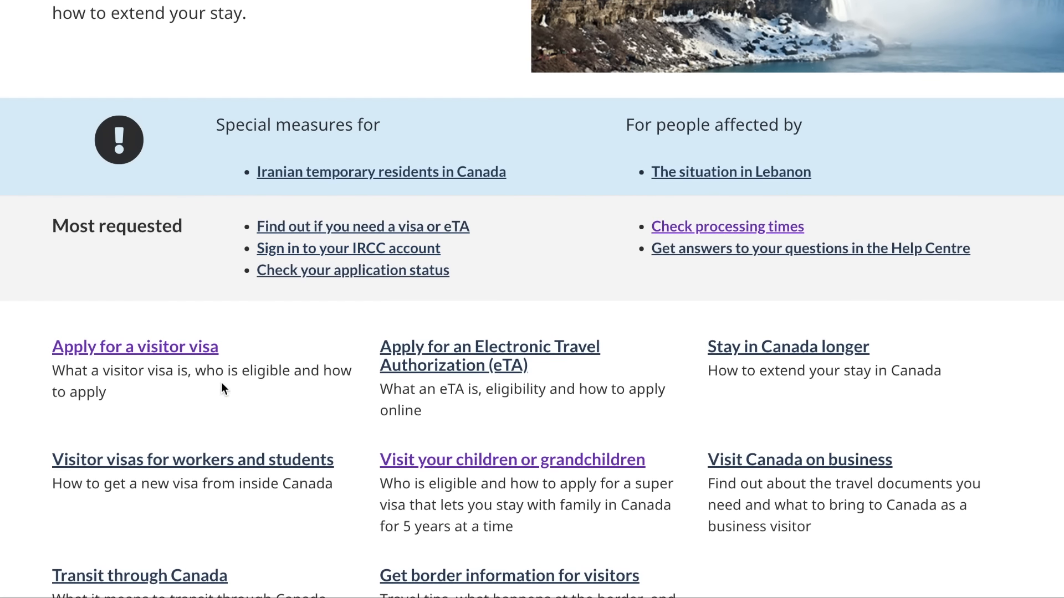
pyautogui.click(134, 349)
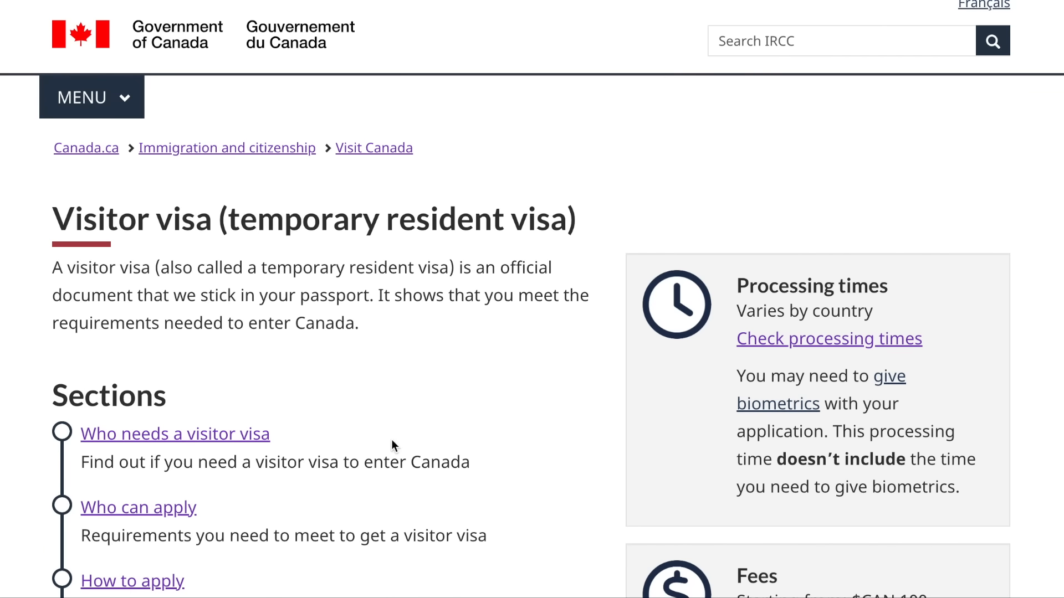
# - Go to the visitor visa 'How to apply' section from the Sections list
pyautogui.scroll(-3, 394, 446)
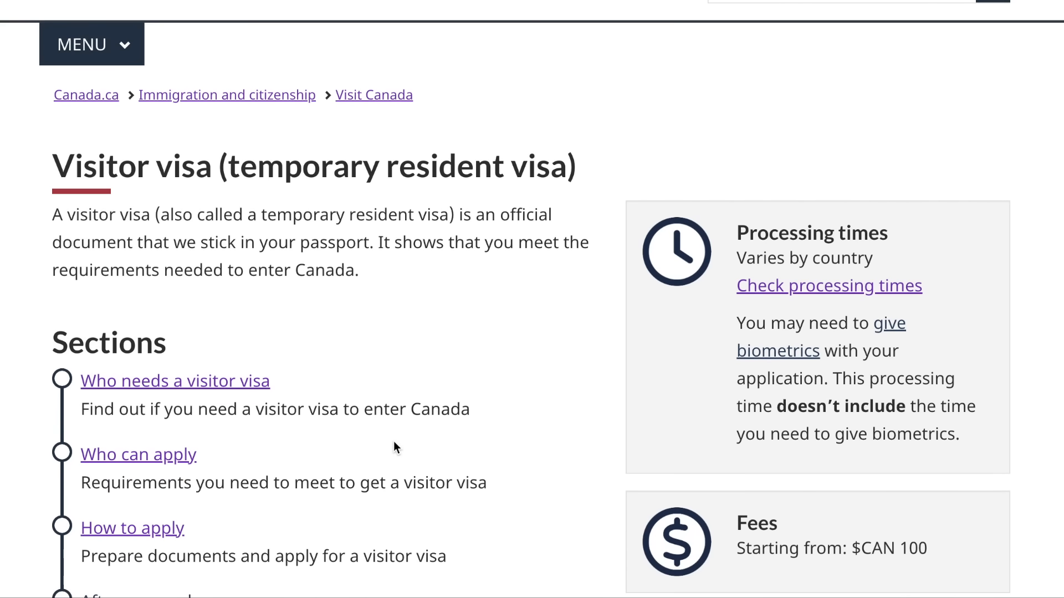
pyautogui.scroll(-1, 395, 446)
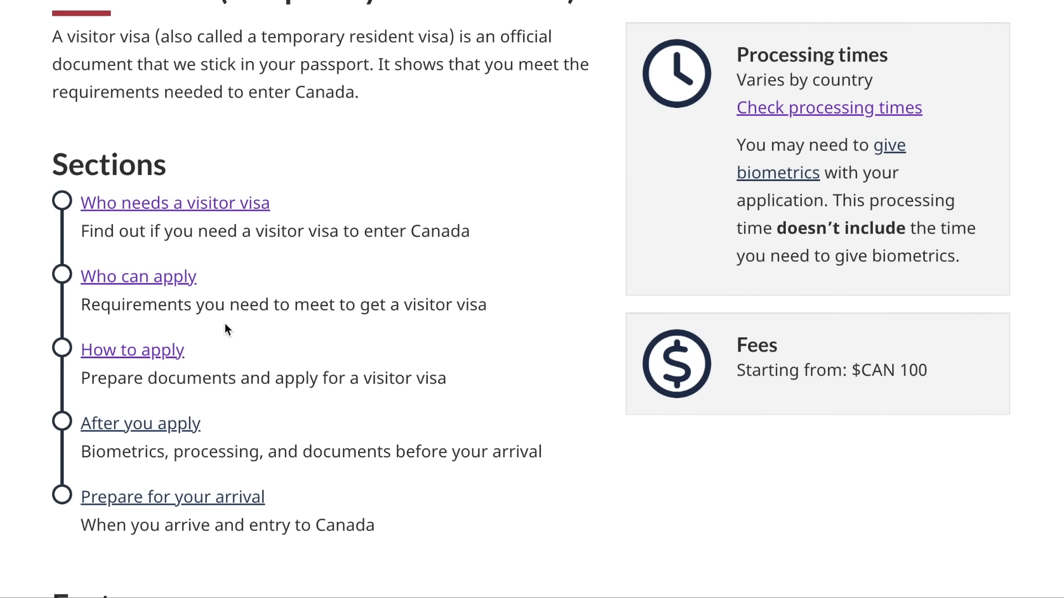
pyautogui.scroll(-2, 225, 329)
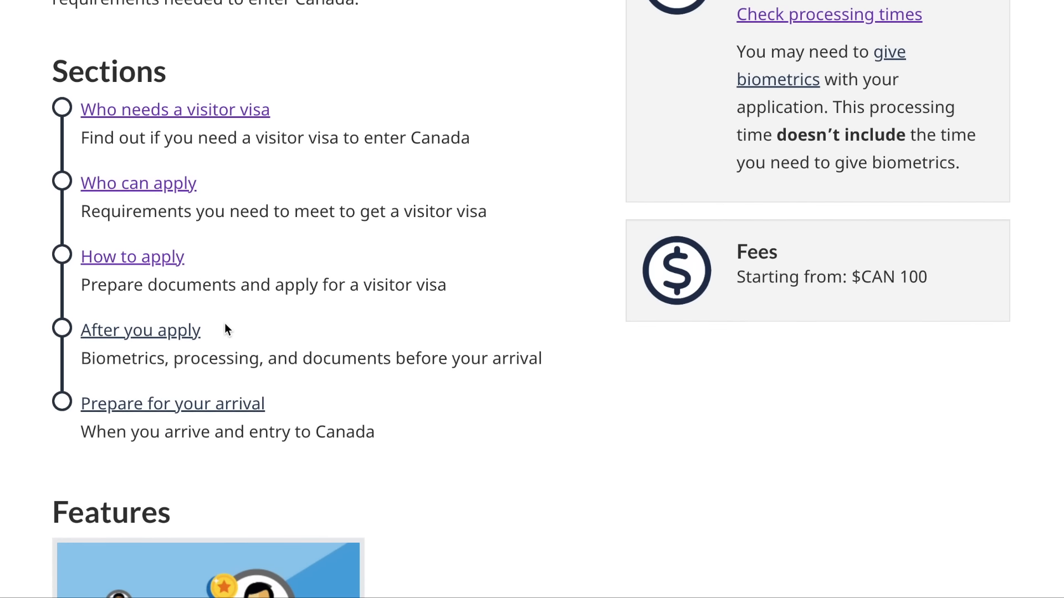
pyautogui.scroll(-1, 226, 329)
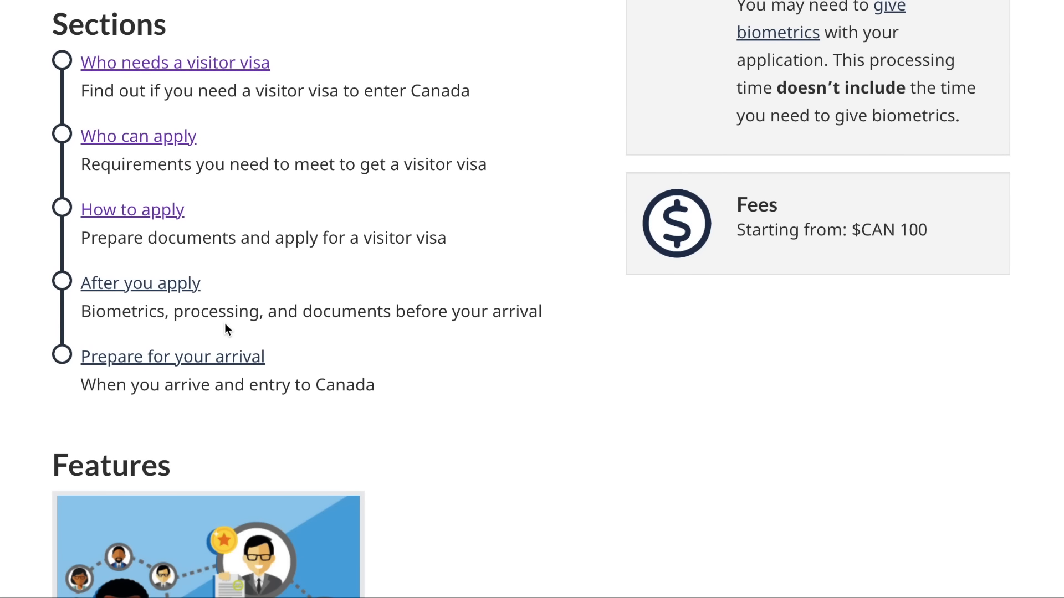
pyautogui.scroll(3, 225, 324)
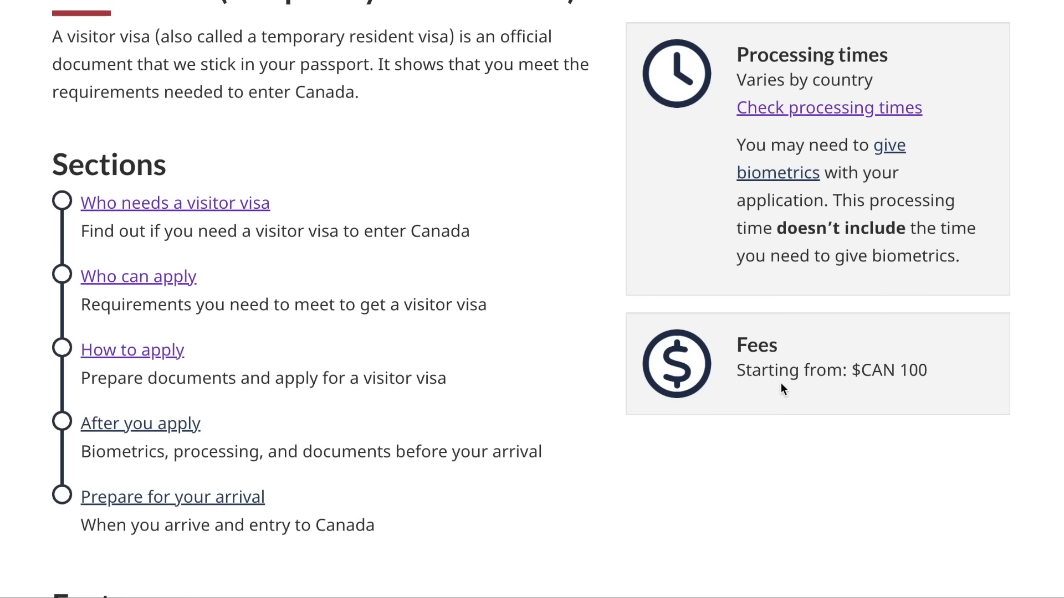
pyautogui.scroll(-2, 858, 377)
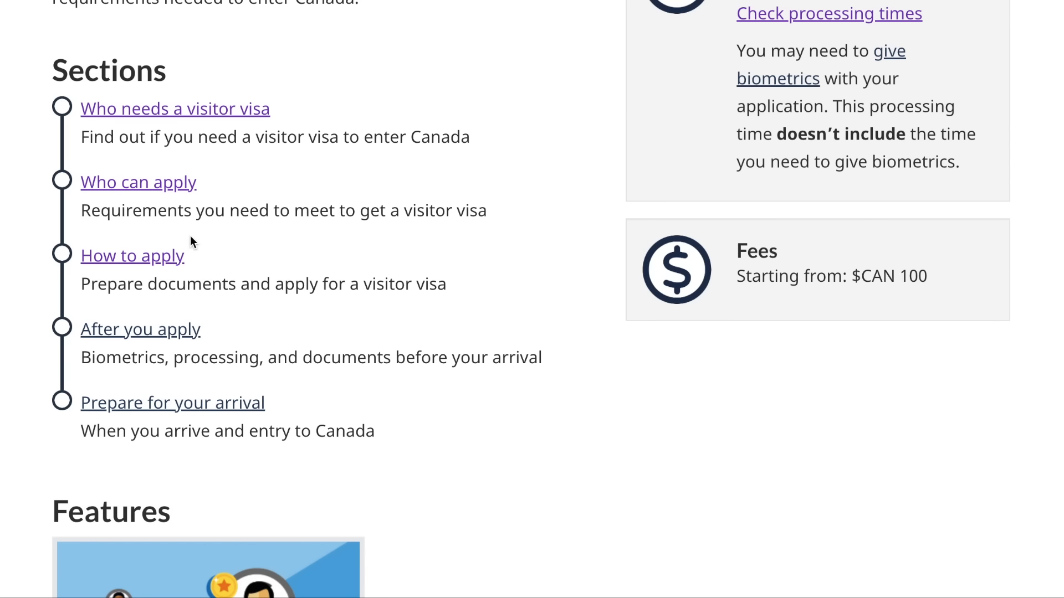
pyautogui.click(163, 257)
# - Answer family visit, Canadian permanent resident relative, and No to staying over 6 months
pyautogui.scroll(-5, 163, 260)
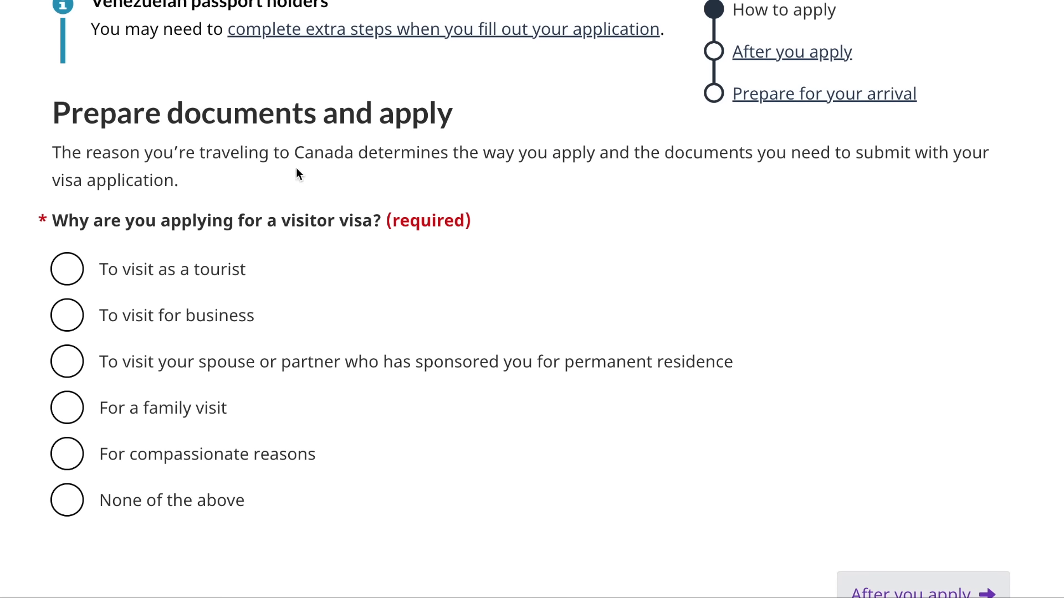
pyautogui.scroll(-1, 222, 310)
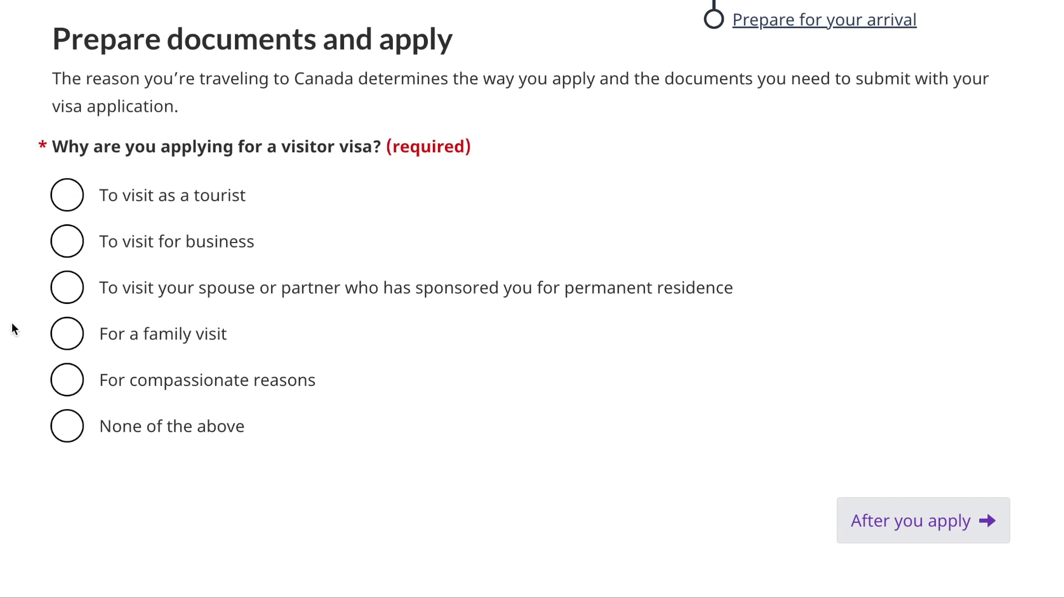
pyautogui.click(155, 345)
pyautogui.scroll(-3, 413, 429)
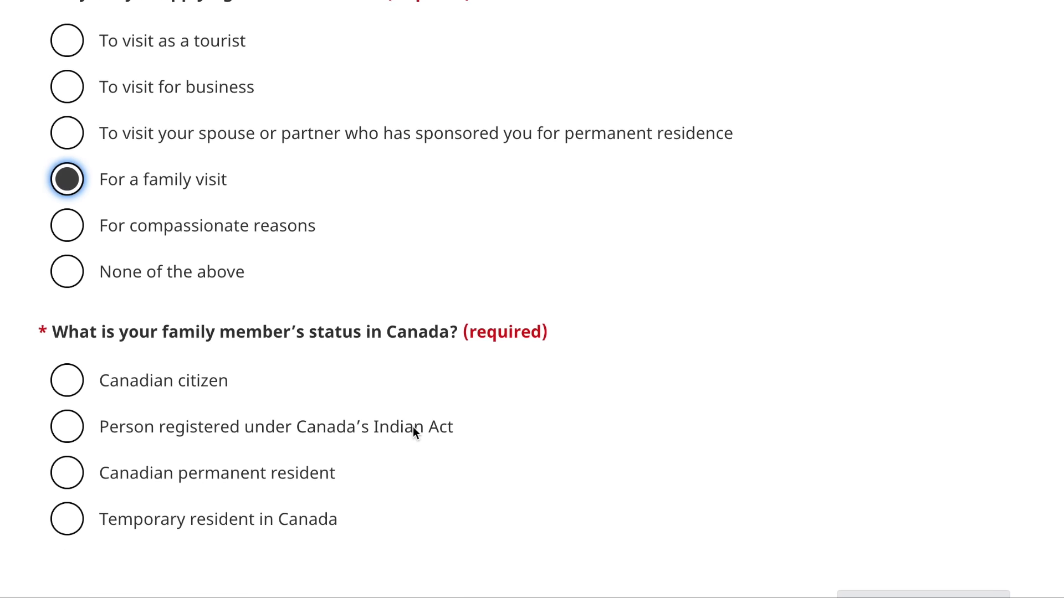
pyautogui.scroll(-2, 413, 431)
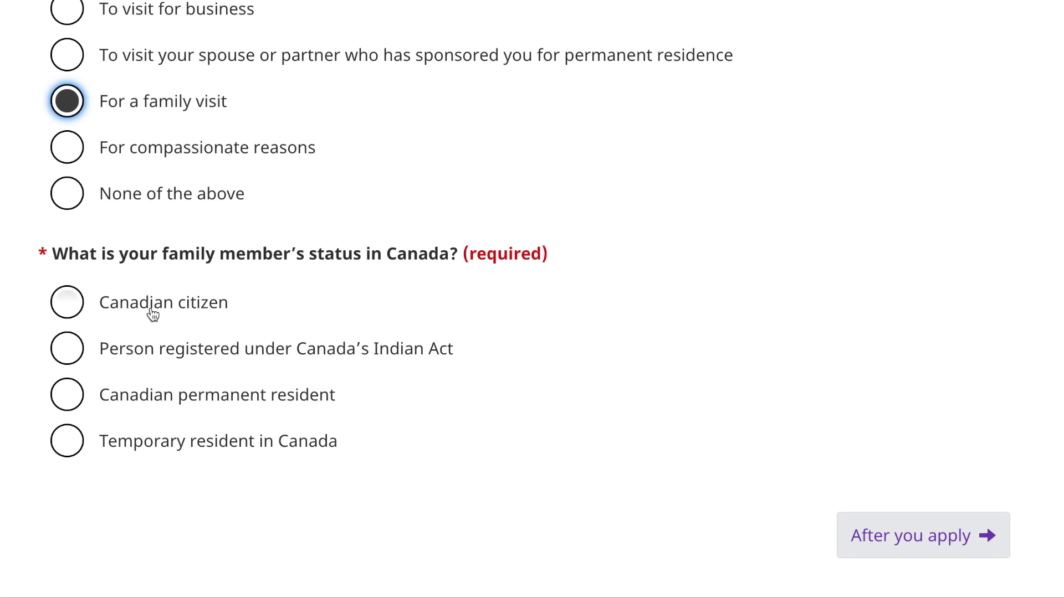
pyautogui.click(73, 403)
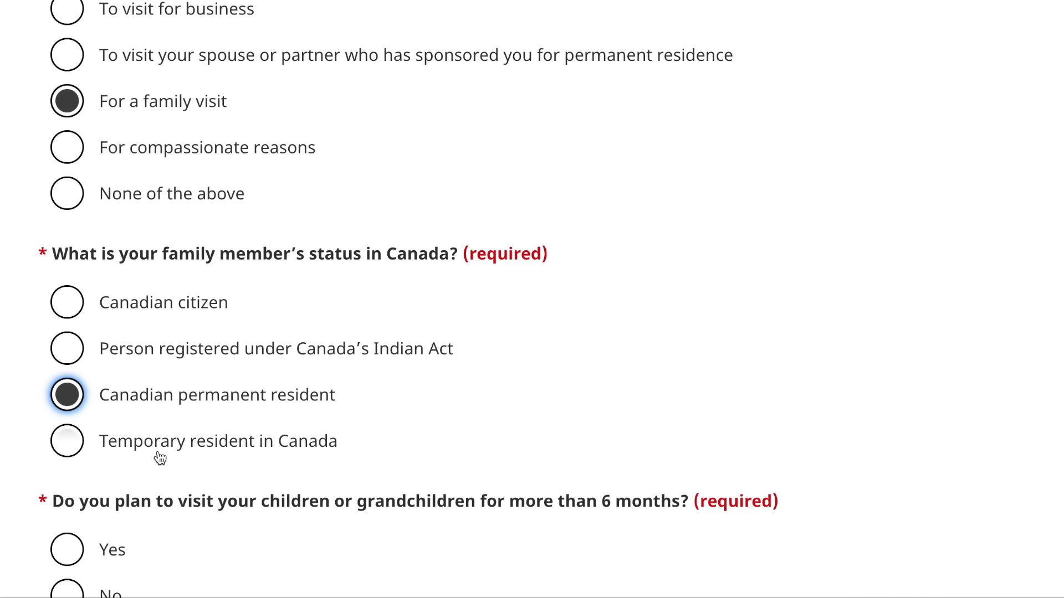
pyautogui.scroll(-2, 160, 454)
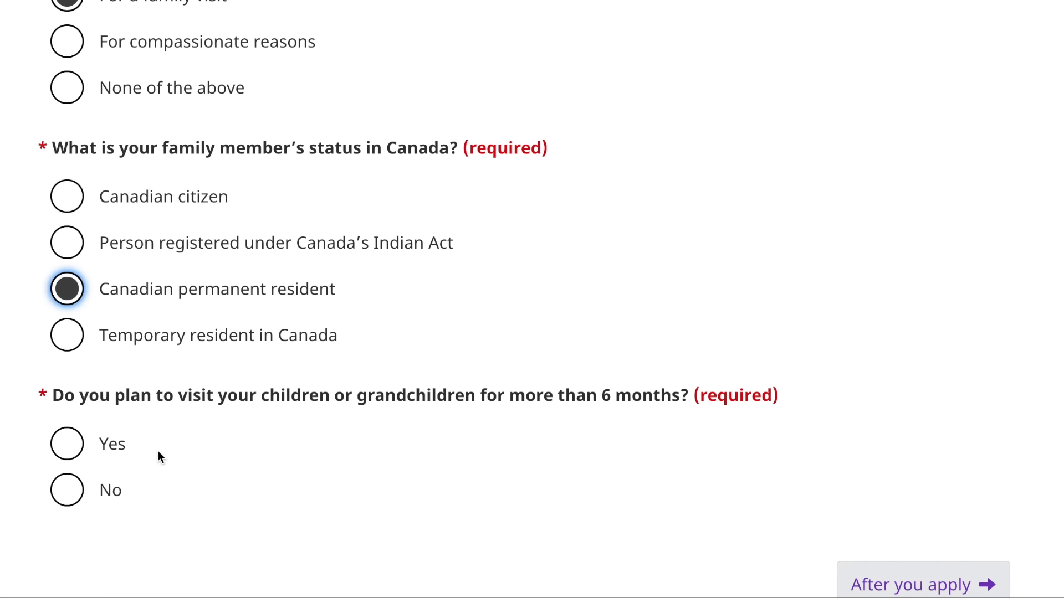
pyautogui.scroll(-1, 158, 451)
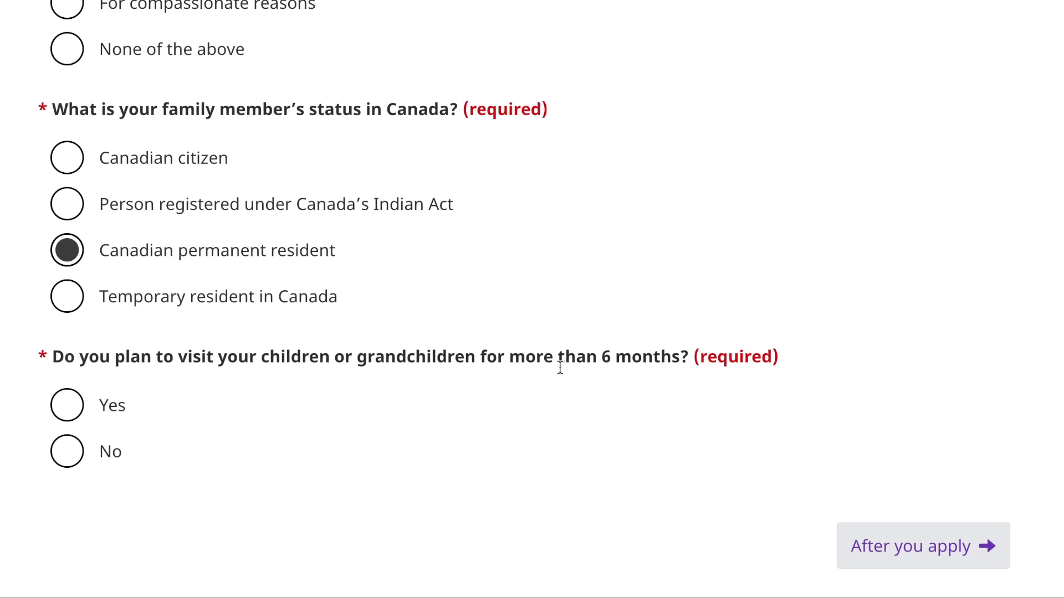
pyautogui.click(69, 464)
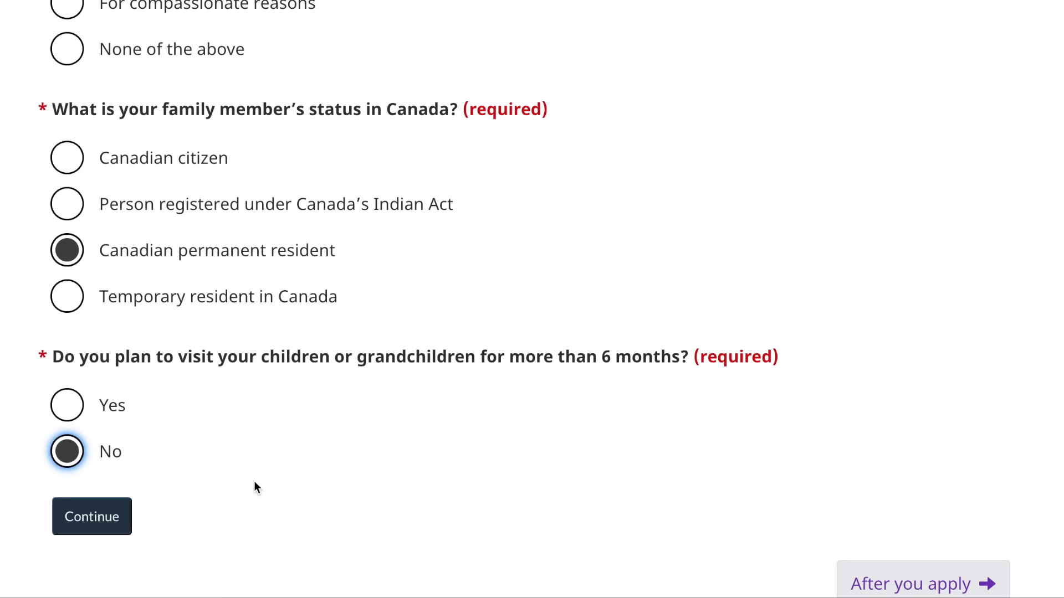
pyautogui.scroll(-1, 253, 482)
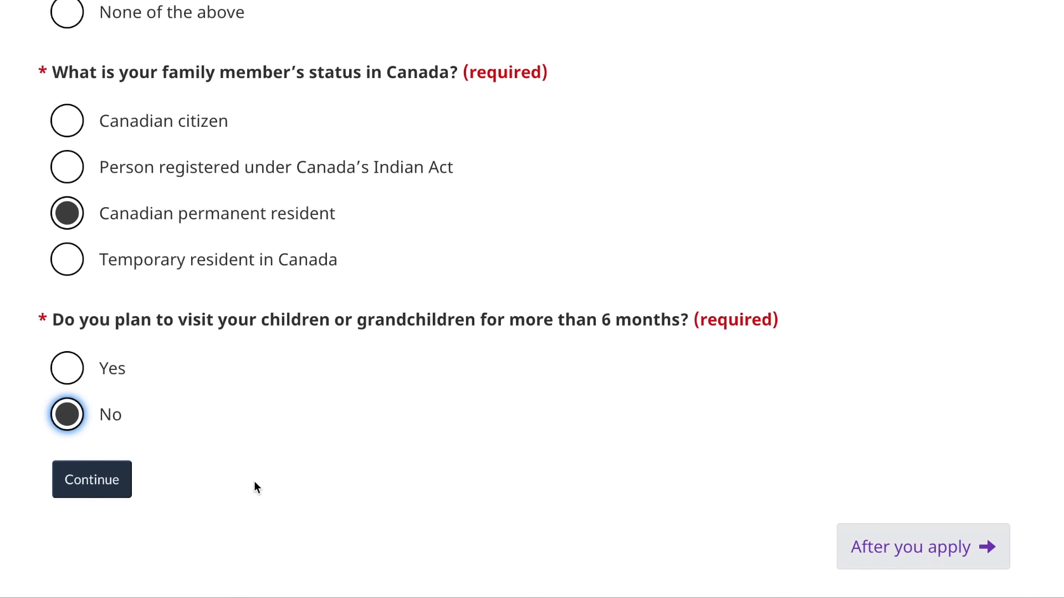
pyautogui.click(108, 482)
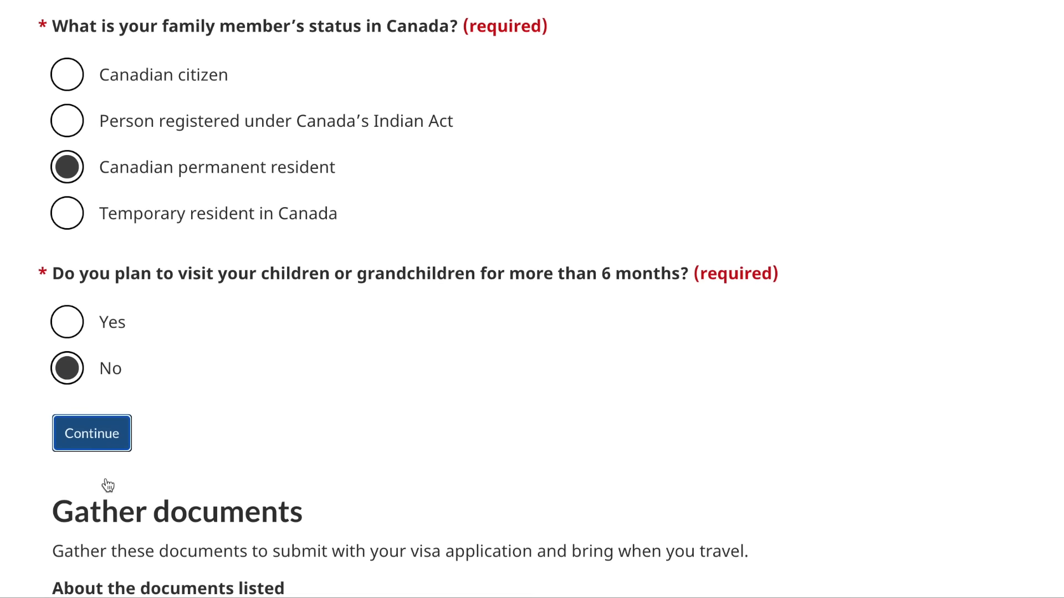
# - Review the family-visit Gather documents list, then go to 'Sign in to the IRCC portal'
pyautogui.scroll(-5, 107, 483)
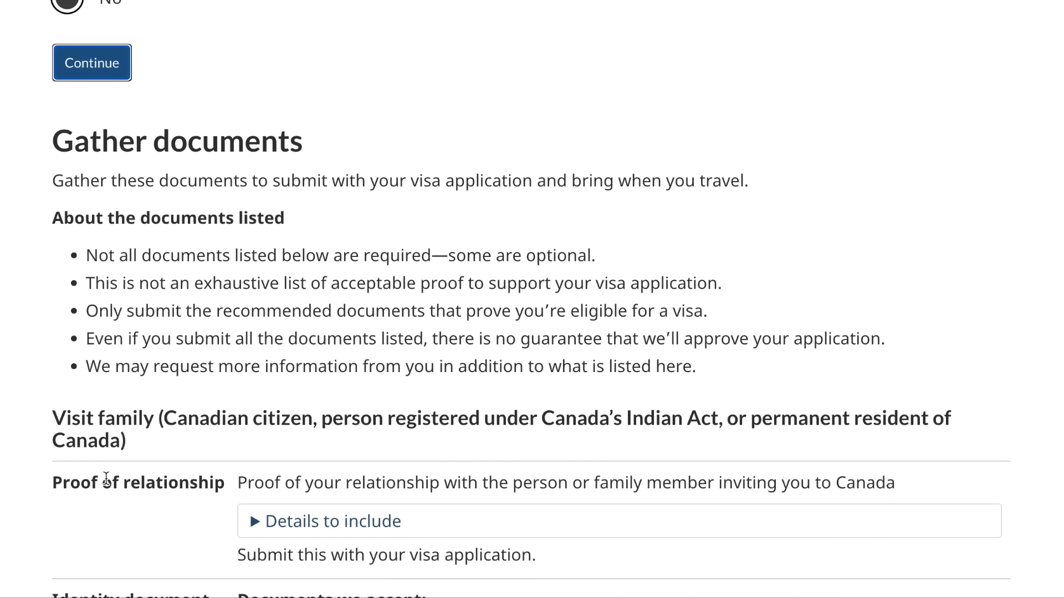
pyautogui.scroll(-3, 454, 259)
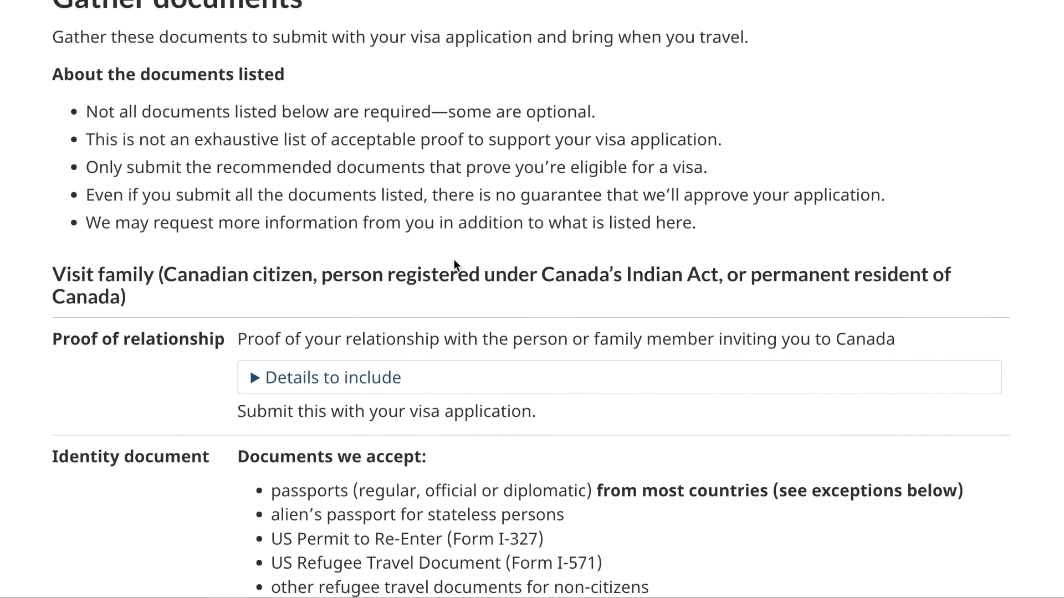
pyautogui.scroll(-3, 453, 259)
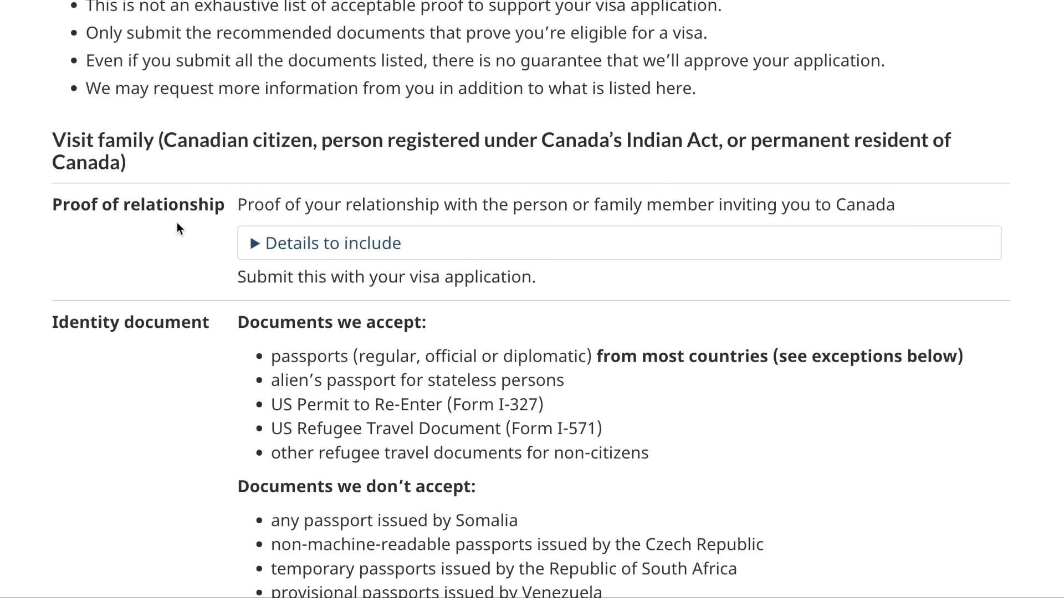
pyautogui.scroll(-1, 178, 223)
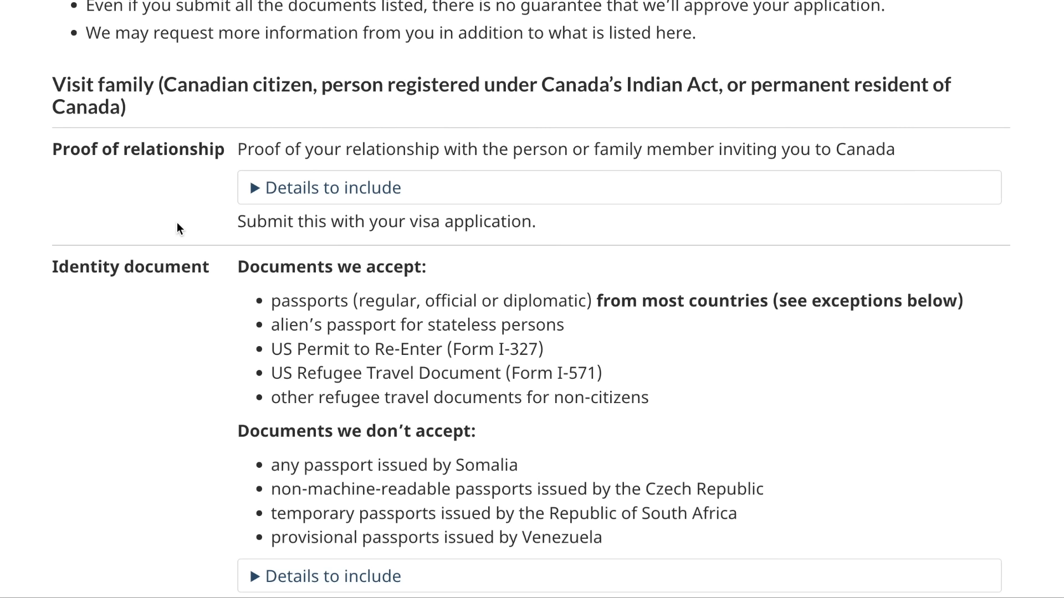
pyautogui.scroll(-1, 178, 223)
pyautogui.scroll(-2, 178, 221)
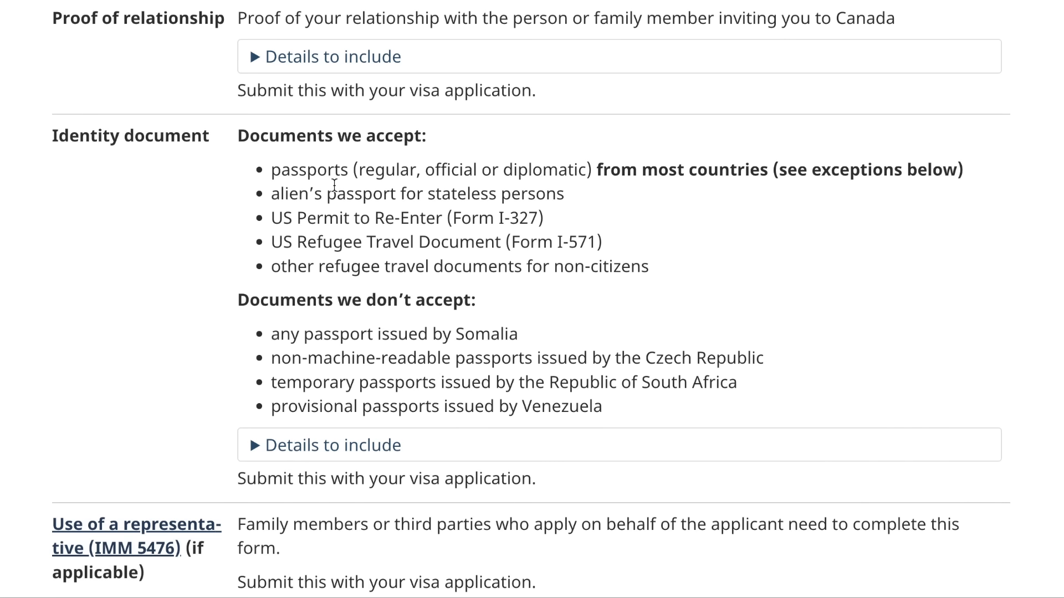
pyautogui.scroll(-6, 190, 404)
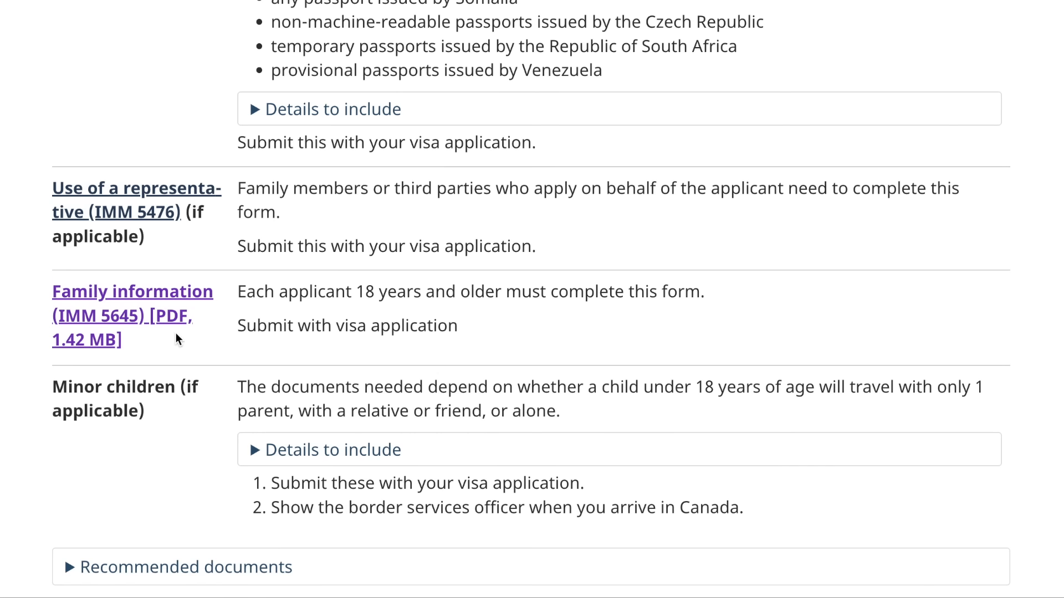
pyautogui.scroll(-3, 176, 335)
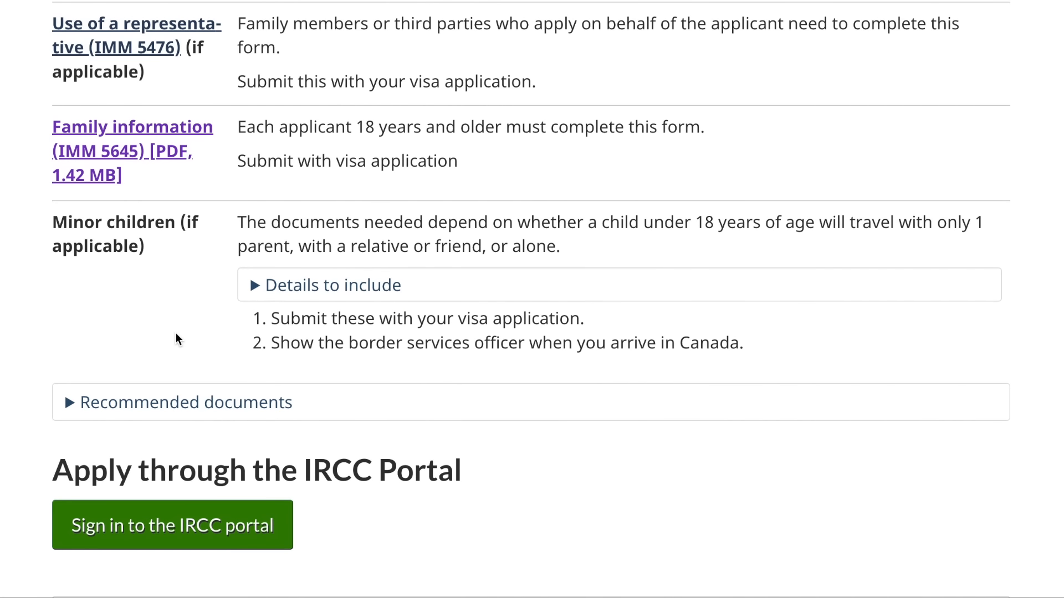
pyautogui.scroll(-2, 175, 335)
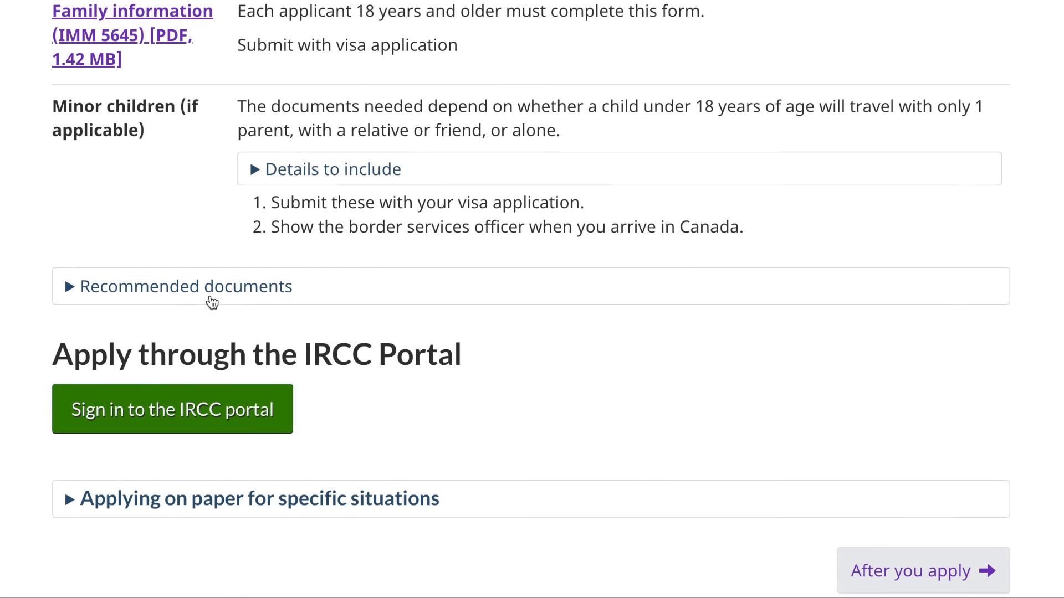
pyautogui.scroll(4, 281, 270)
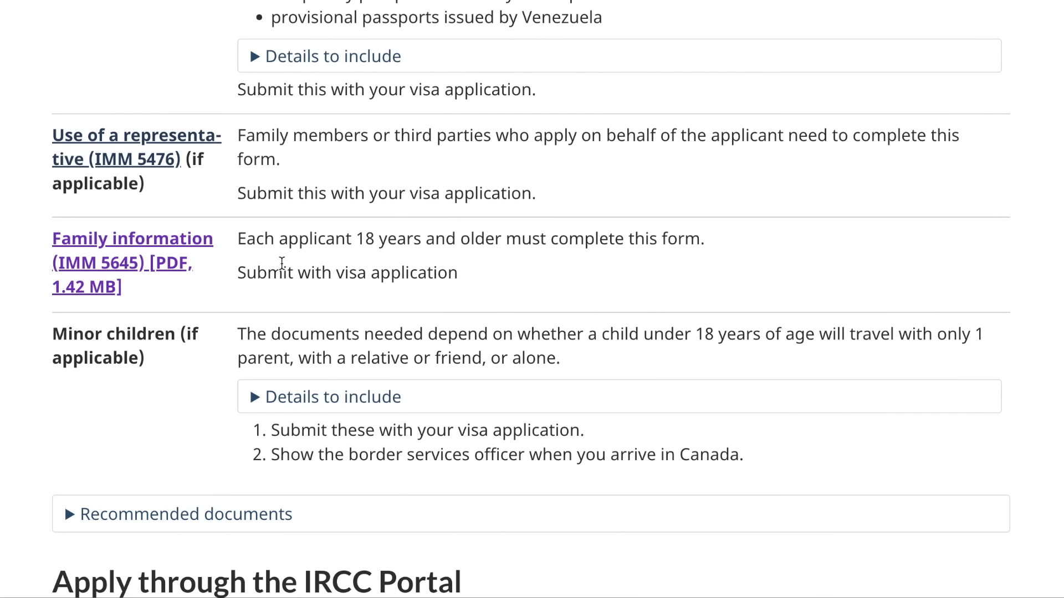
pyautogui.scroll(-5, 281, 262)
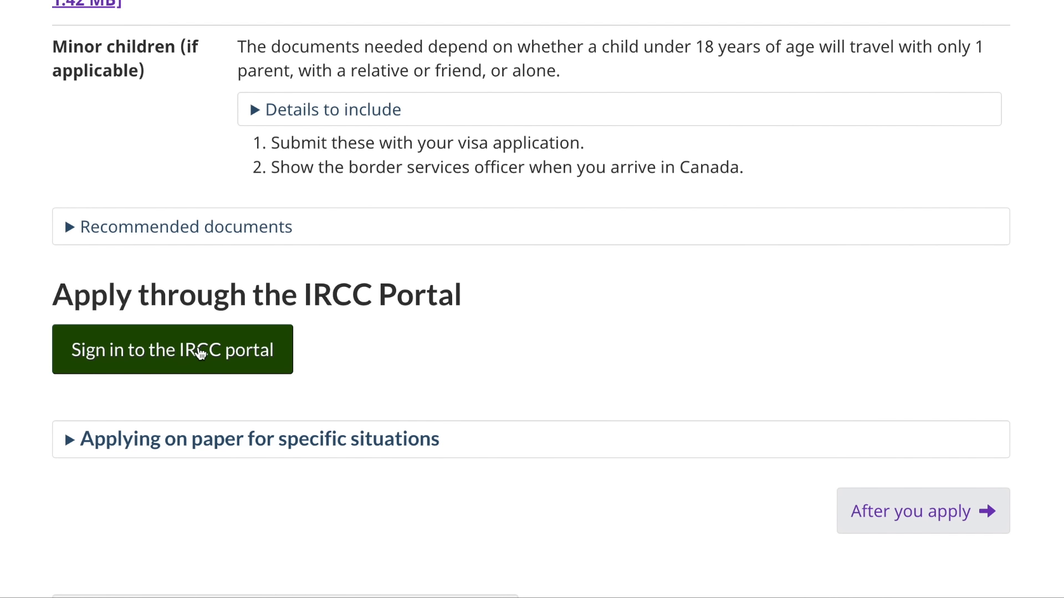
pyautogui.click(224, 367)
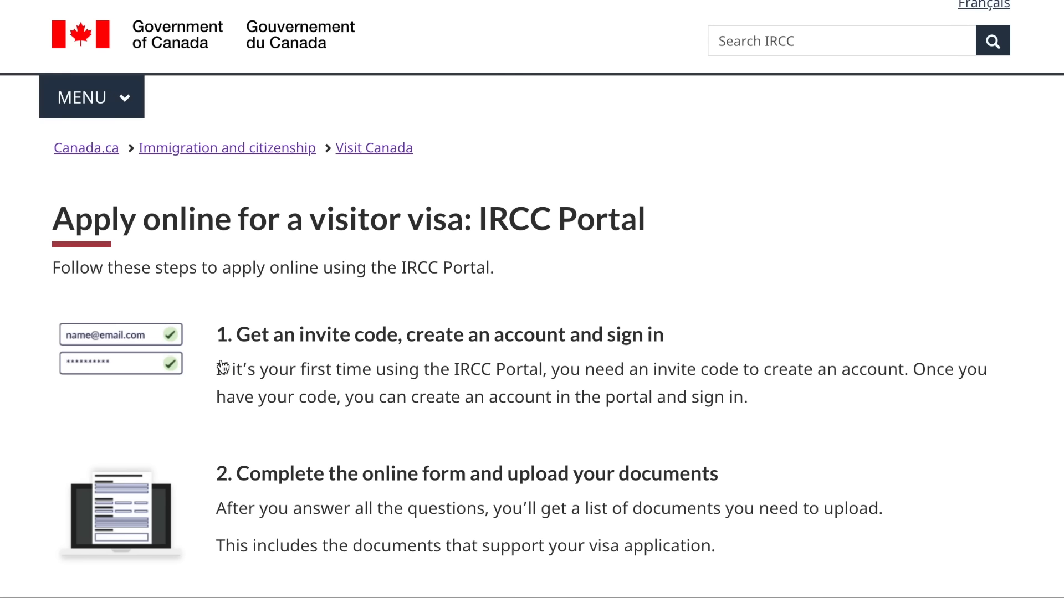
# - View the Get invite code account form
pyautogui.scroll(-5, 223, 367)
pyautogui.scroll(1, 223, 367)
pyautogui.scroll(-1, 223, 367)
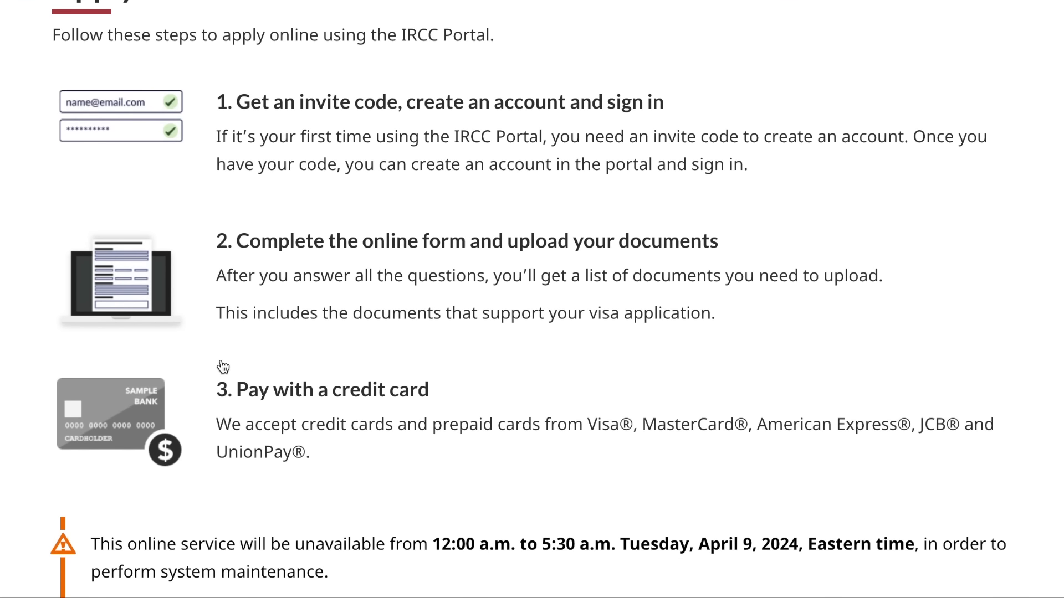
pyautogui.scroll(-7, 223, 367)
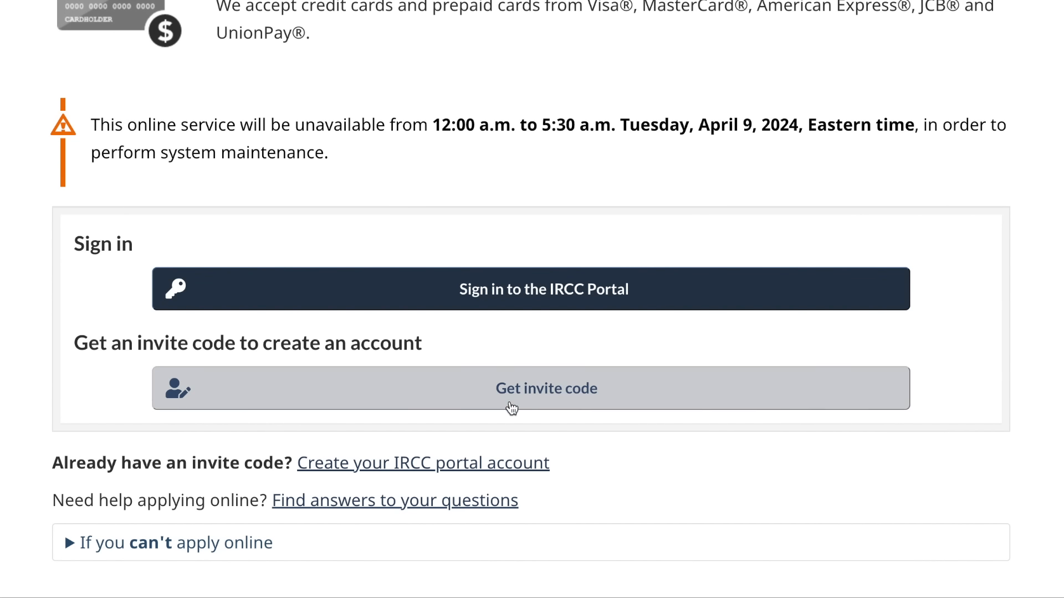
pyautogui.click(544, 407)
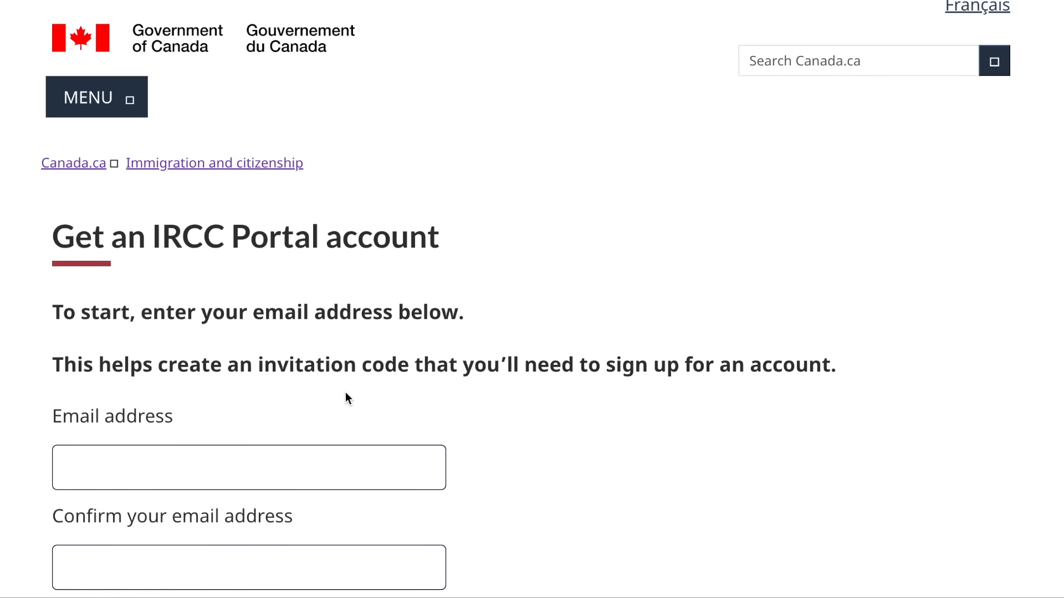
pyautogui.scroll(-2, 344, 393)
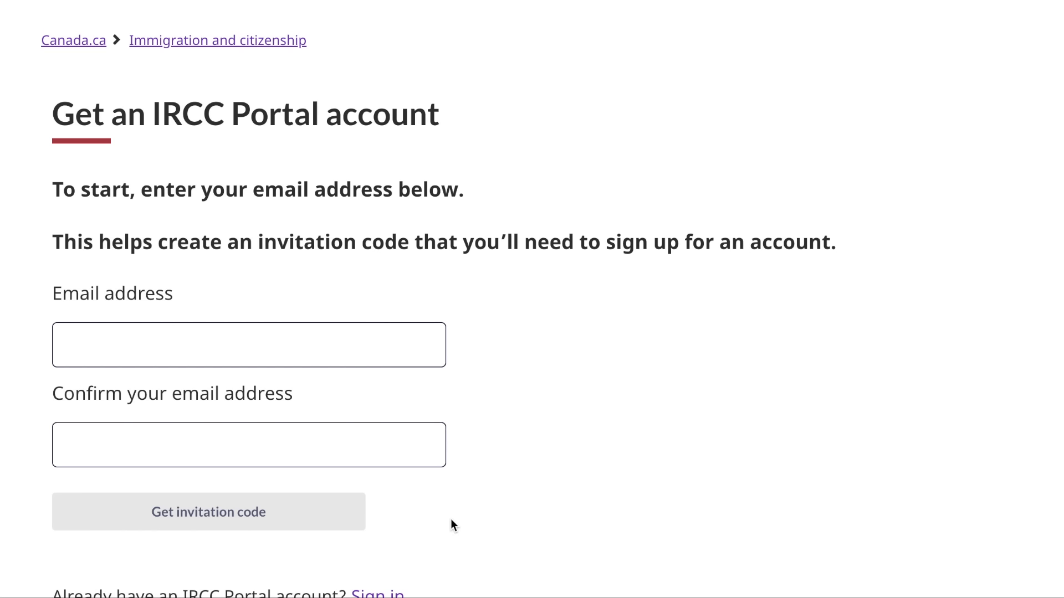
# - Return to the apply-online page and sign in to the IRCC Portal
pyautogui.scroll(1, 364, 348)
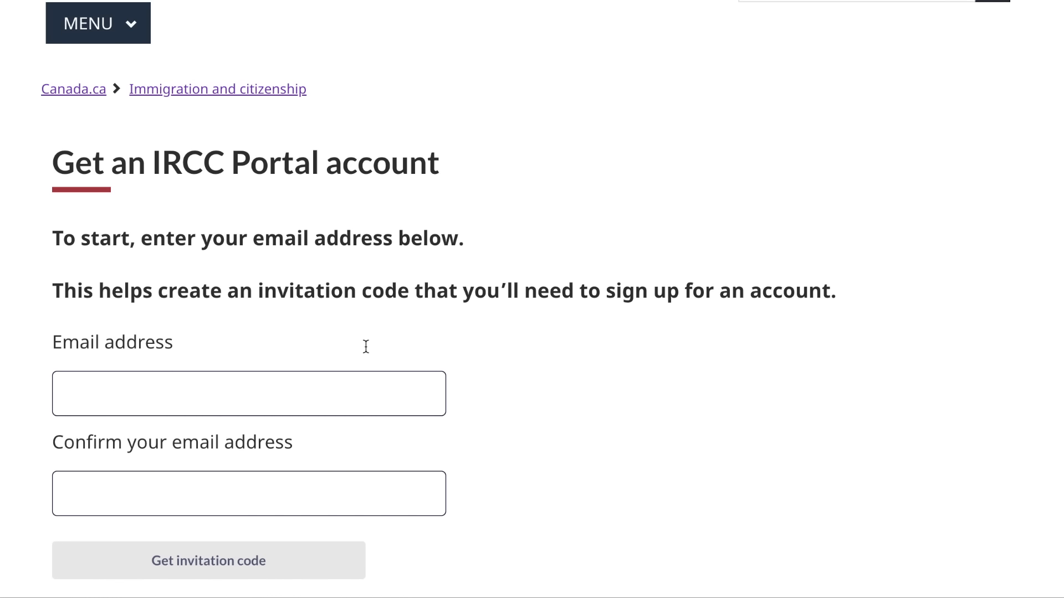
pyautogui.scroll(1, 366, 352)
pyautogui.scroll(-2, 365, 352)
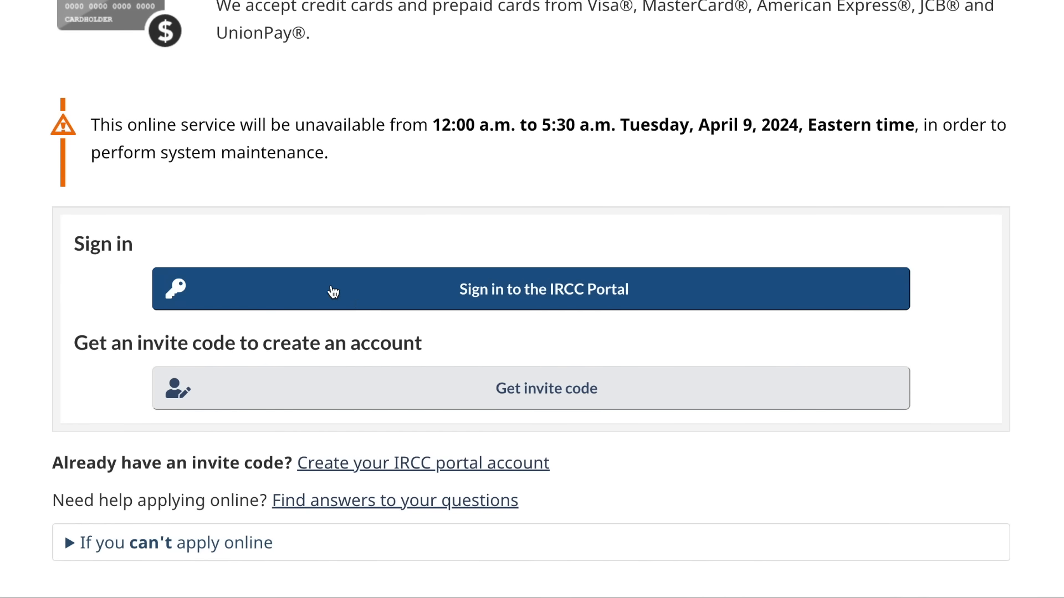
pyautogui.click(524, 298)
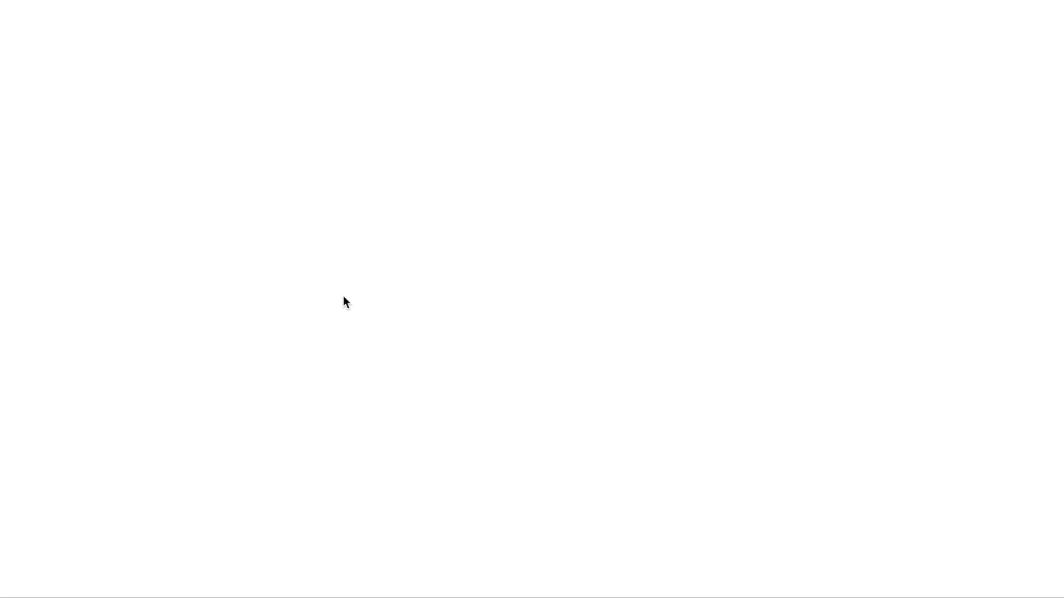
# - Under Start an application, choose 'Apply to visit, study or work in Canada as a temporary resident'
pyautogui.scroll(-1, 344, 295)
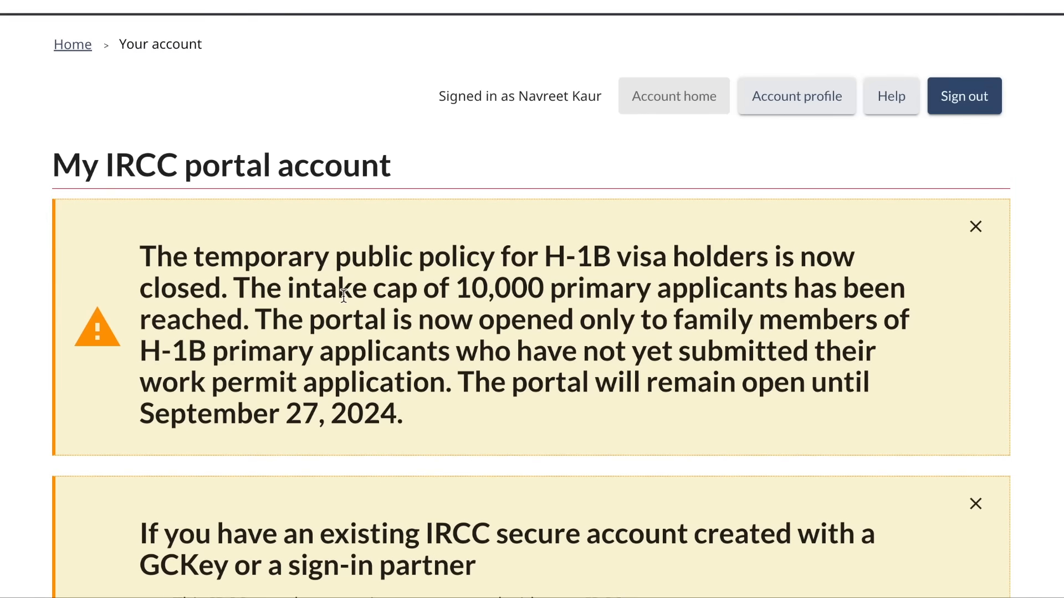
pyautogui.scroll(-12, 343, 295)
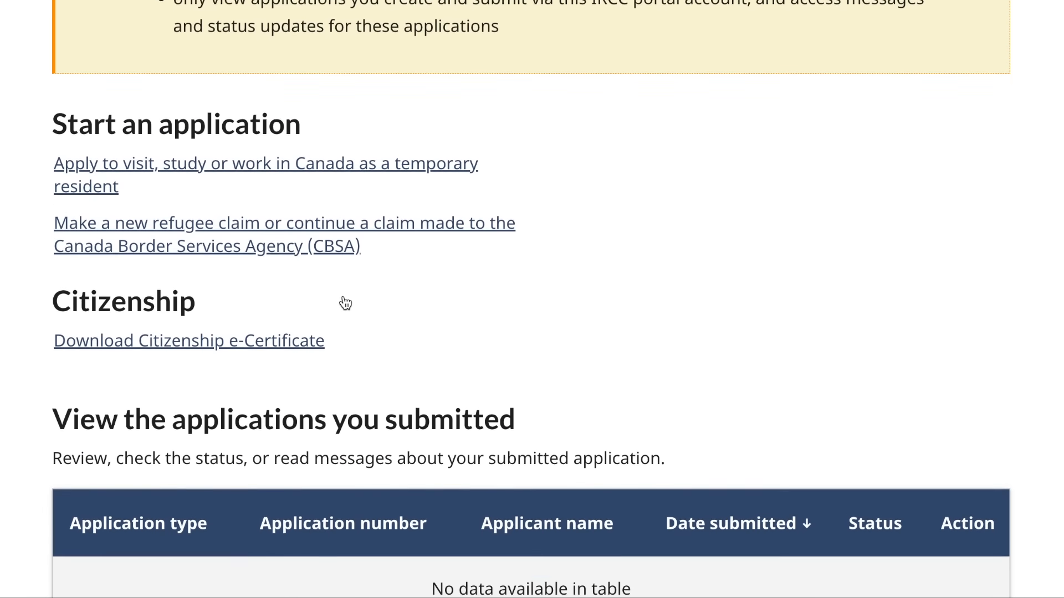
pyautogui.scroll(-1, 345, 303)
pyautogui.scroll(2, 345, 303)
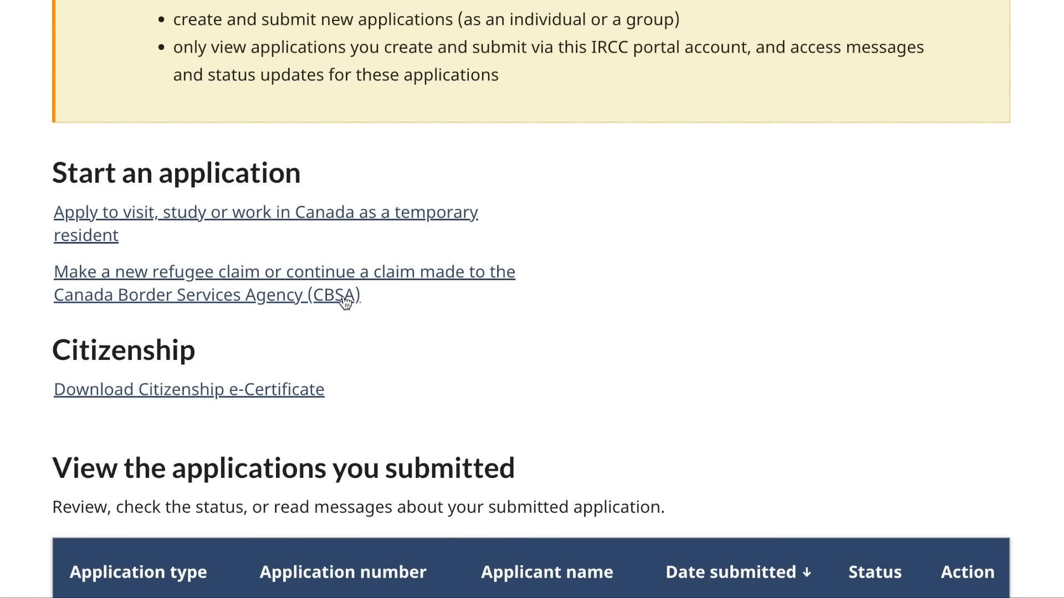
pyautogui.scroll(-2, 234, 246)
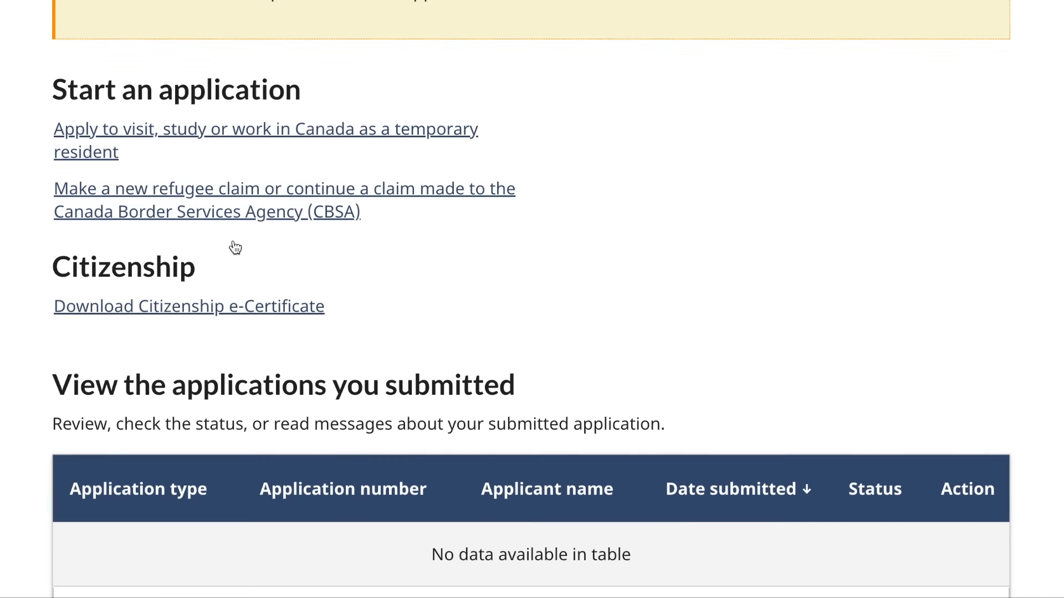
pyautogui.scroll(3, 232, 244)
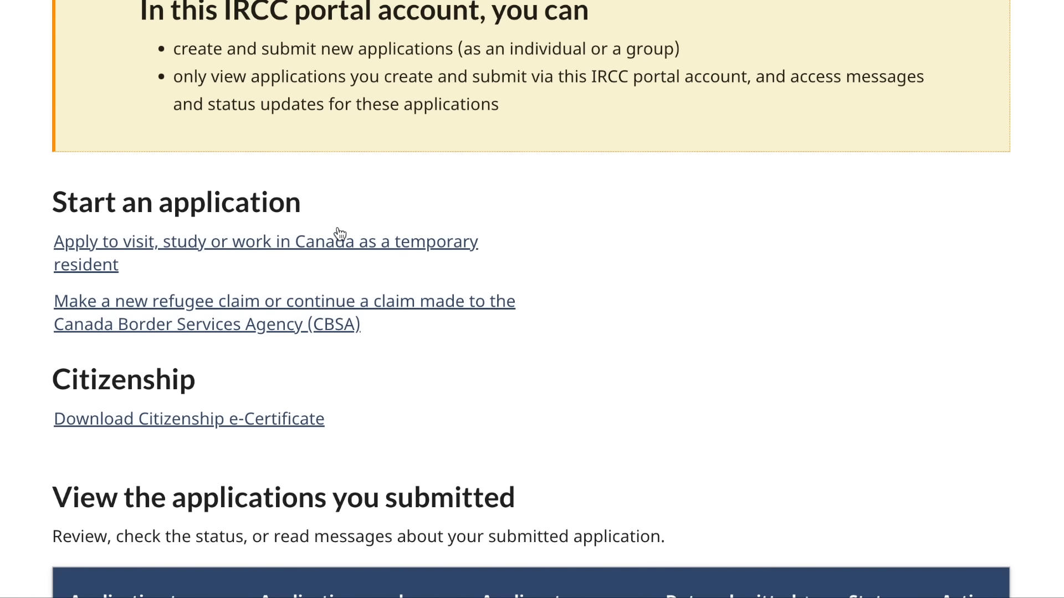
pyautogui.scroll(12, 340, 235)
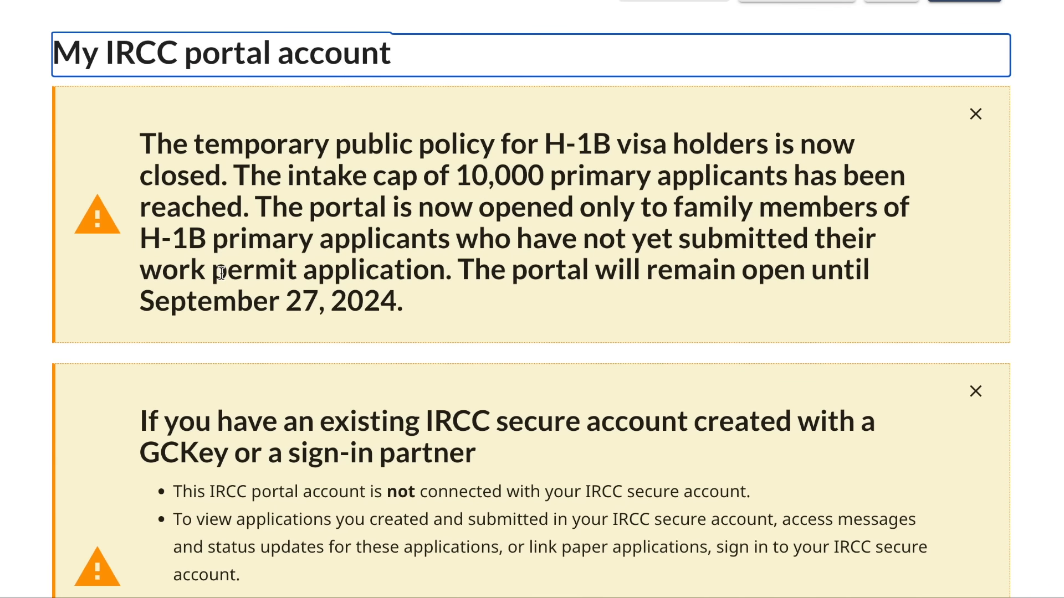
pyautogui.scroll(-5, 221, 274)
pyautogui.scroll(8, 221, 273)
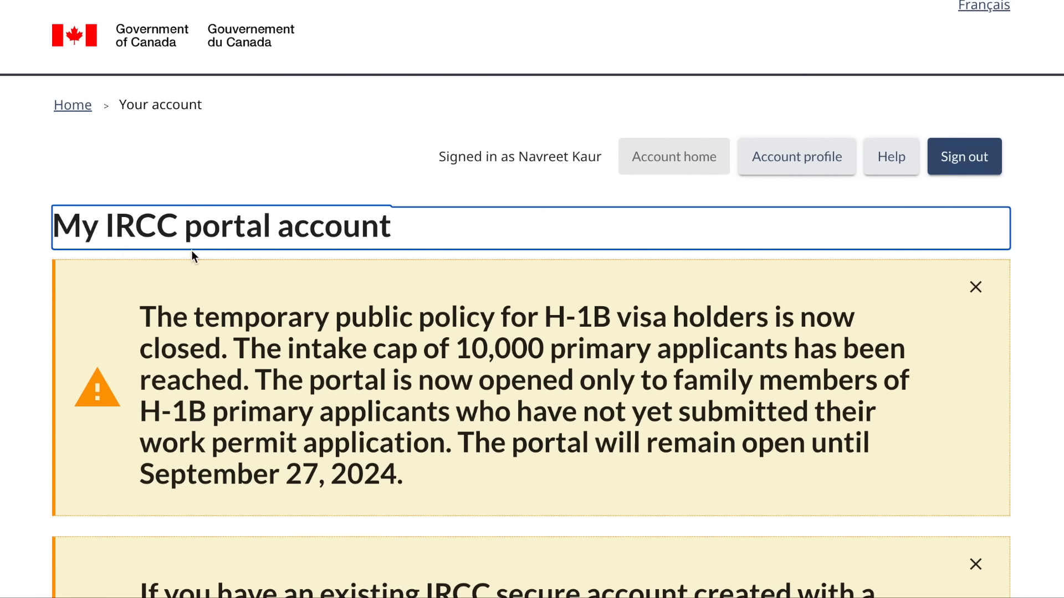
pyautogui.scroll(-5, 335, 284)
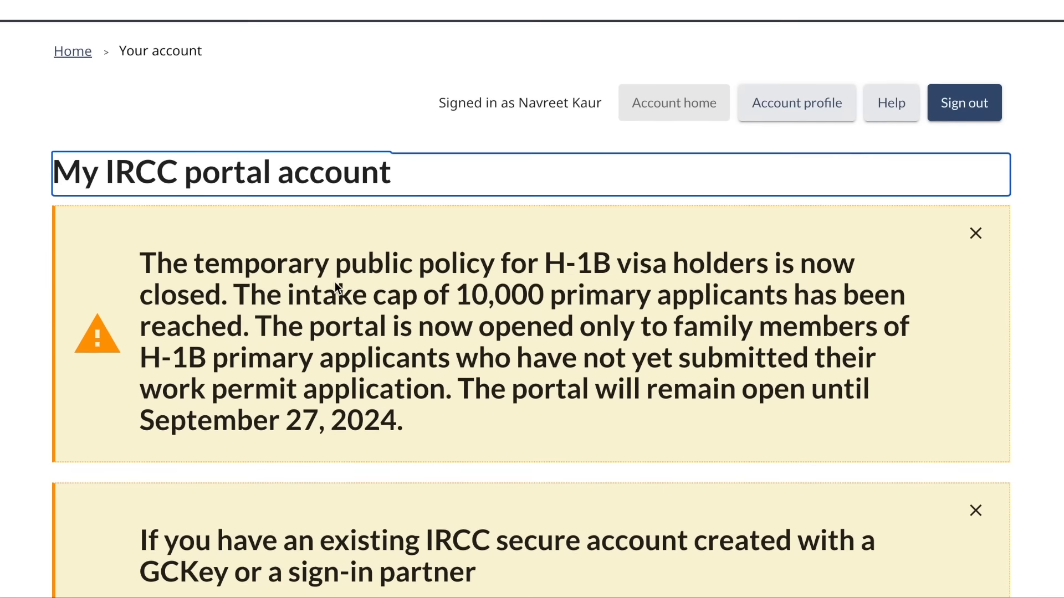
pyautogui.scroll(-5, 335, 284)
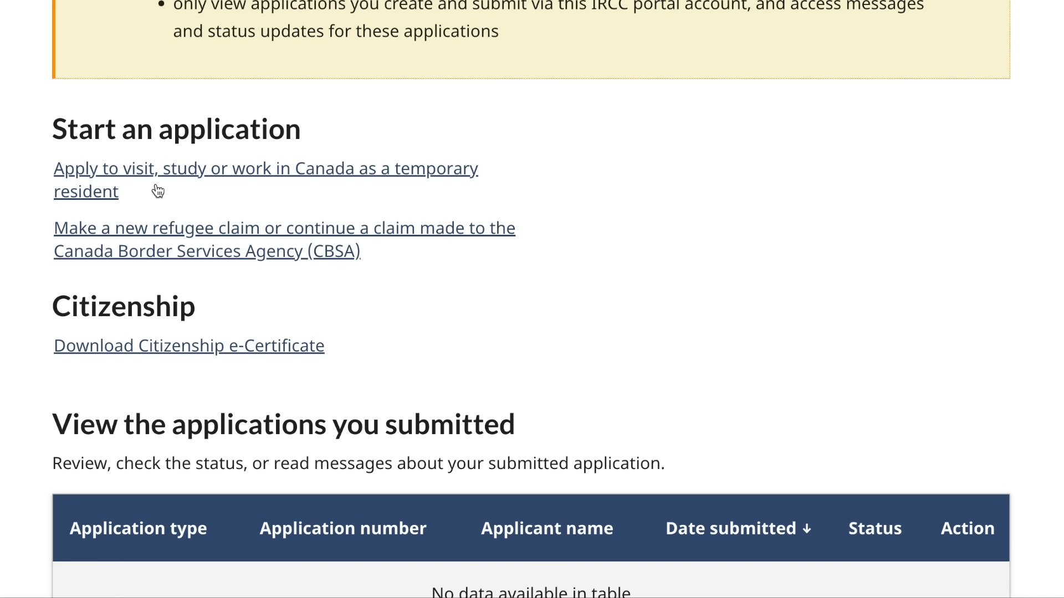
pyautogui.click(293, 173)
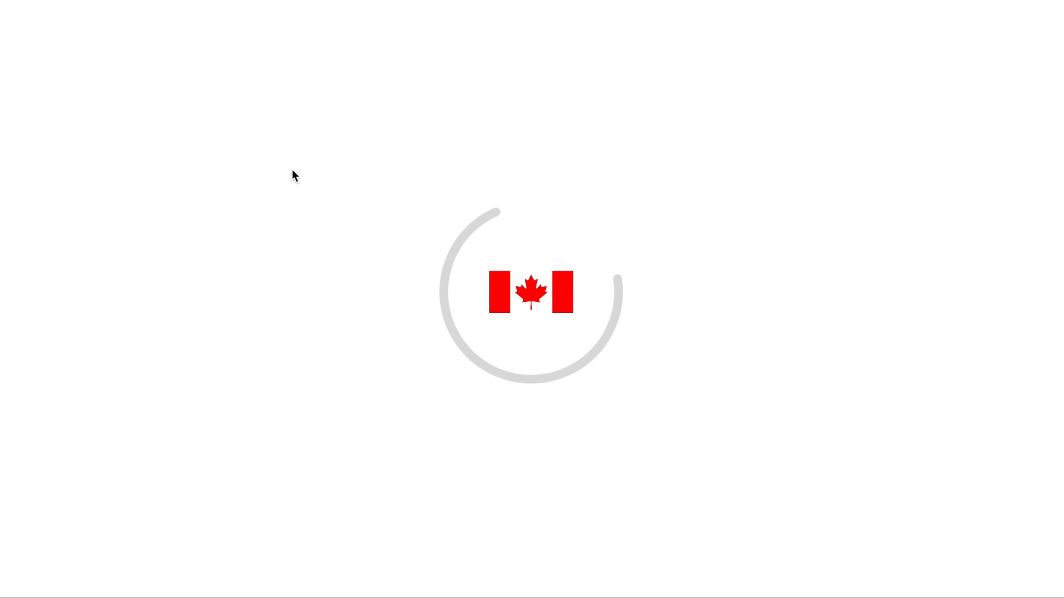
pyautogui.scroll(-3, 348, 316)
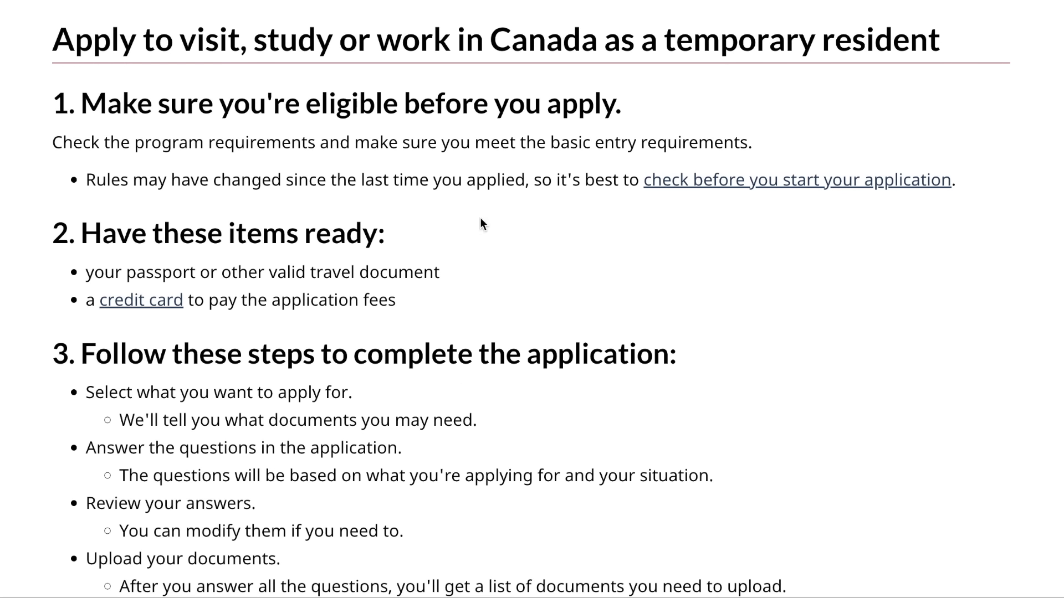
# - Tick the acknowledgement checkbox and start the application
pyautogui.scroll(-2, 473, 309)
pyautogui.scroll(-1, 430, 330)
pyautogui.scroll(-3, 421, 367)
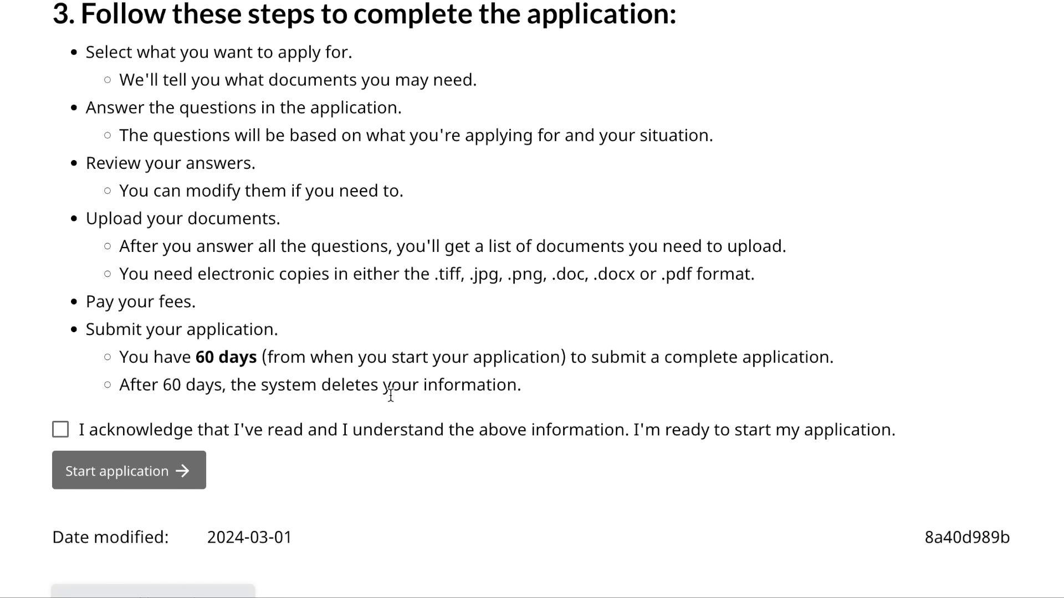
pyautogui.scroll(-2, 390, 395)
pyautogui.click(61, 346)
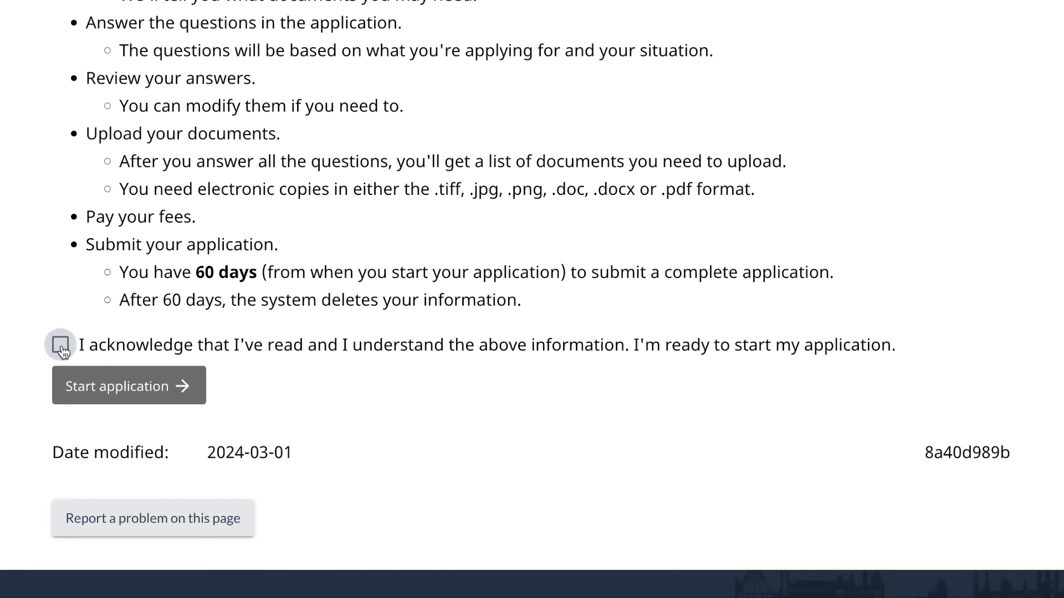
pyautogui.click(149, 401)
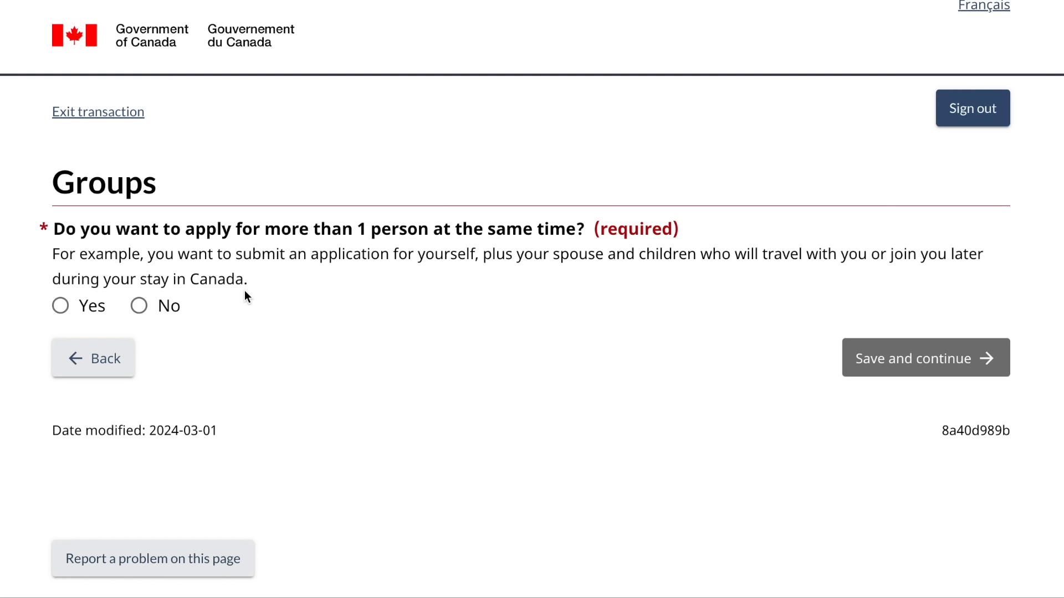
# - Answer Yes to applying for more than one person
pyautogui.click(60, 311)
pyautogui.scroll(-3, 201, 368)
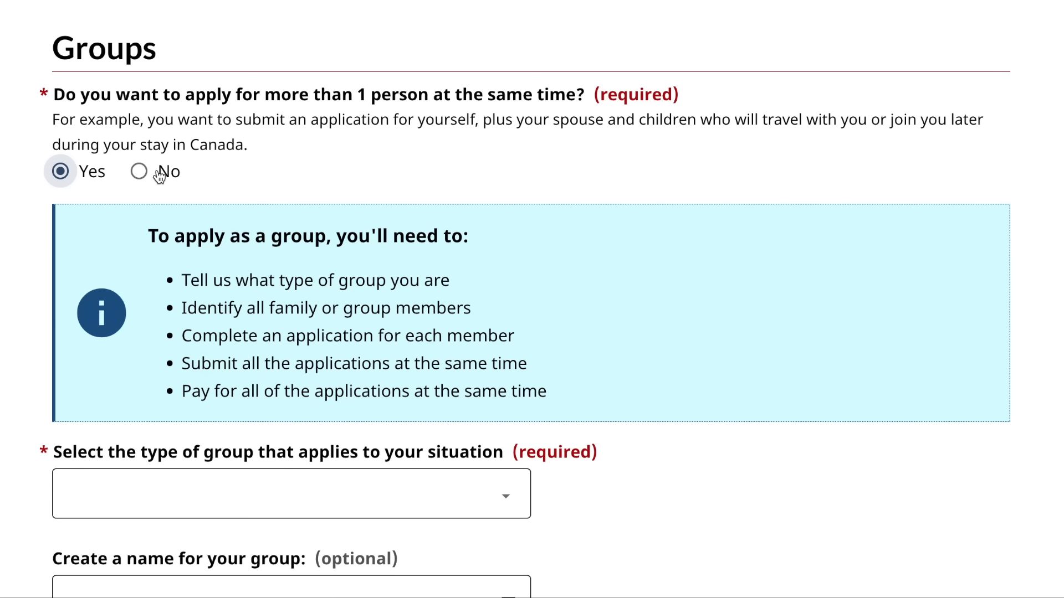
pyautogui.scroll(-2, 233, 297)
pyautogui.scroll(1, 233, 295)
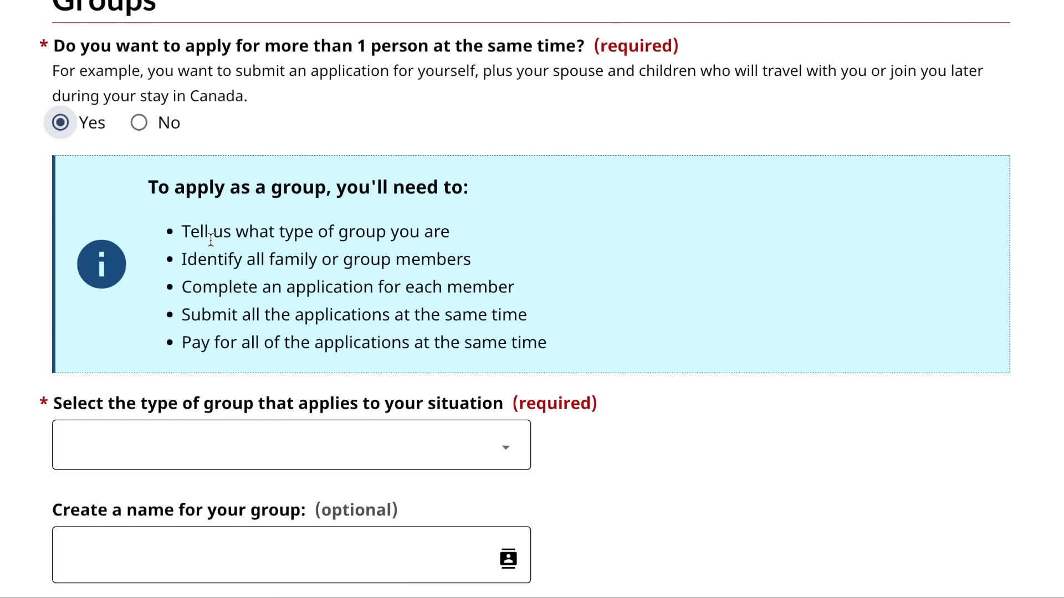
pyautogui.scroll(-1, 211, 239)
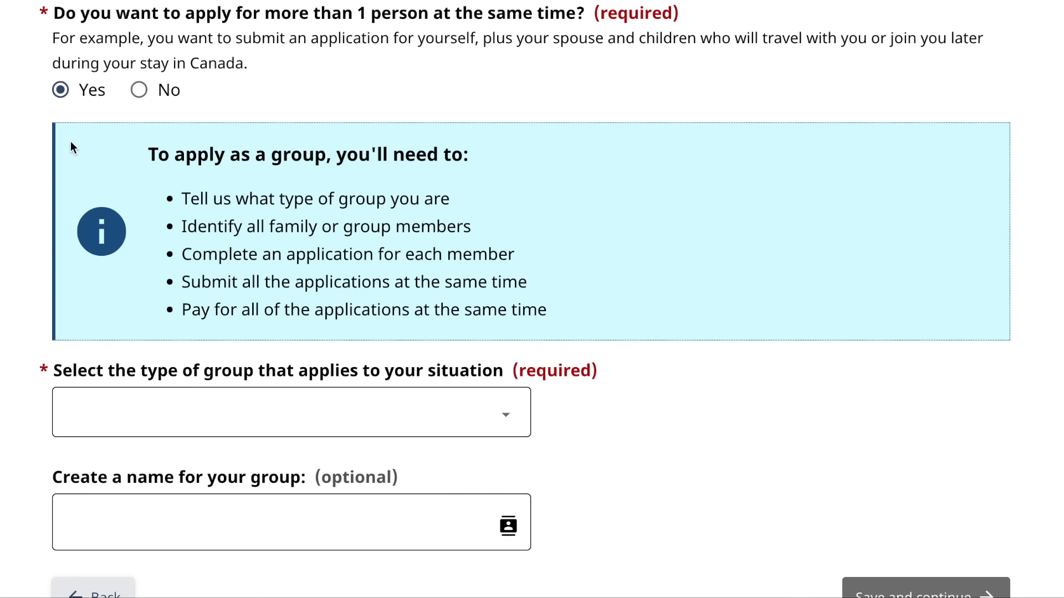
pyautogui.scroll(-2, 92, 230)
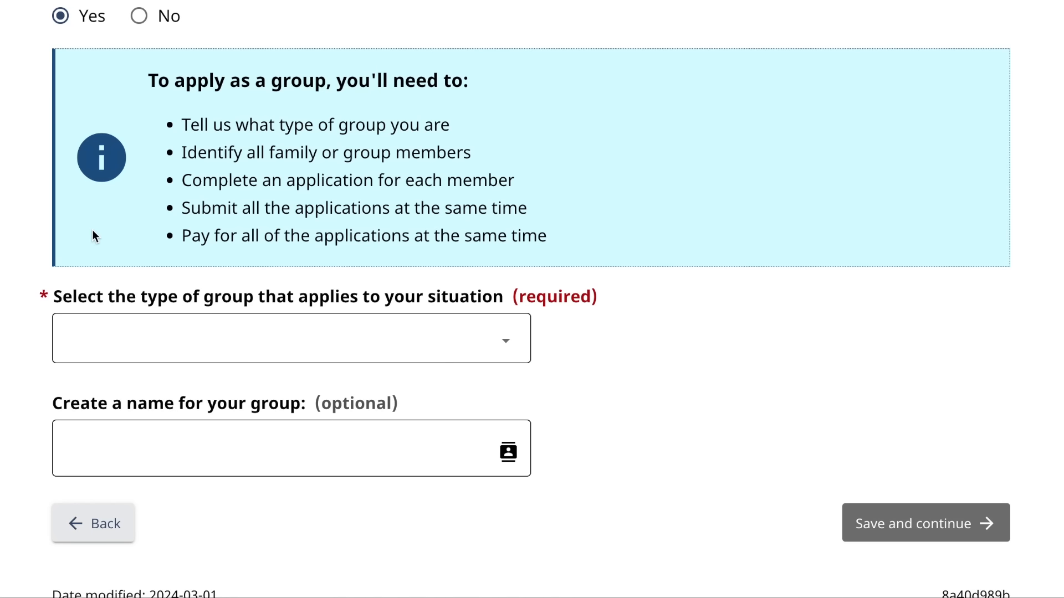
# - Set the group type to Family, name the group 'parents', and save
pyautogui.click(346, 358)
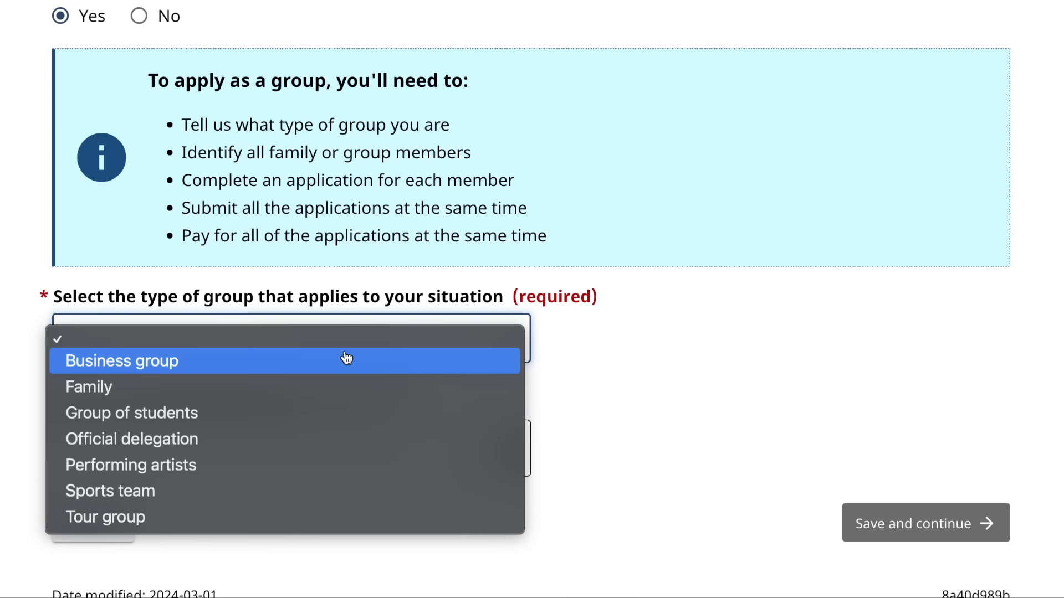
pyautogui.click(252, 391)
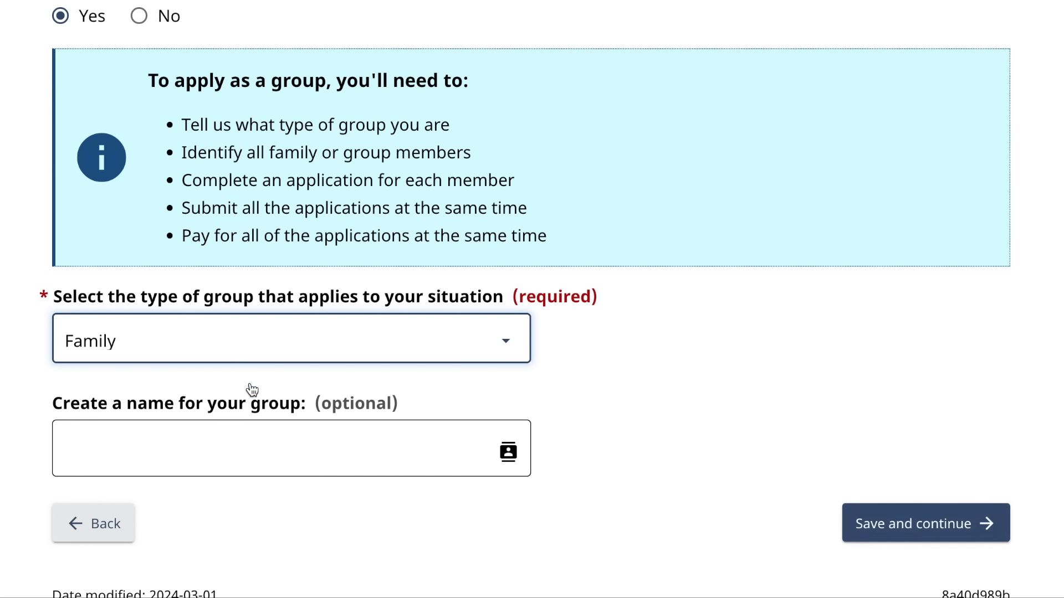
pyautogui.click(199, 451)
pyautogui.write('parents')
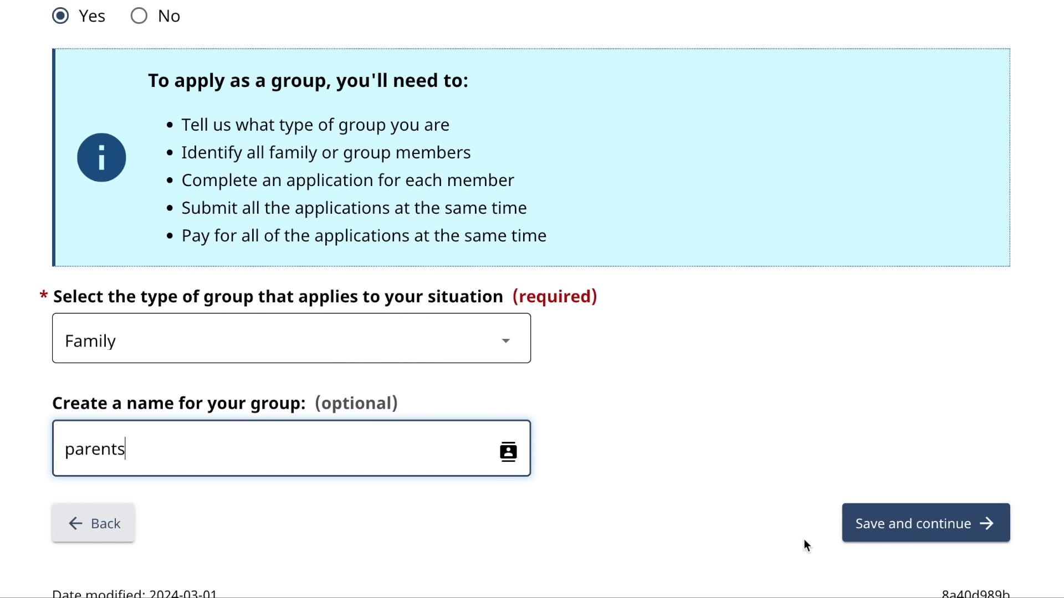
pyautogui.click(874, 525)
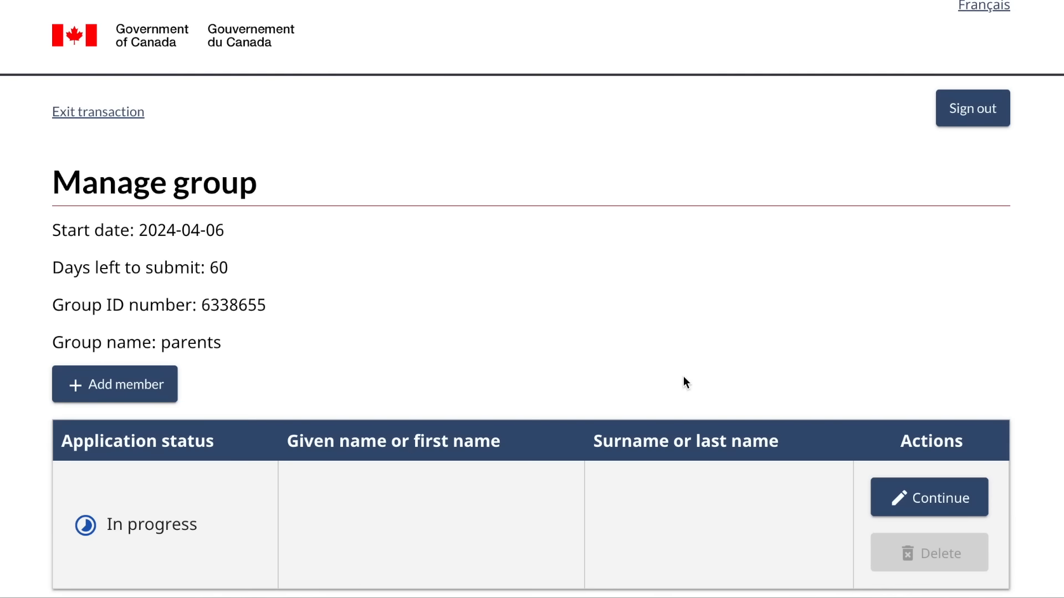
# - Go back from Manage group to the Groups question page
pyautogui.scroll(-2, 683, 375)
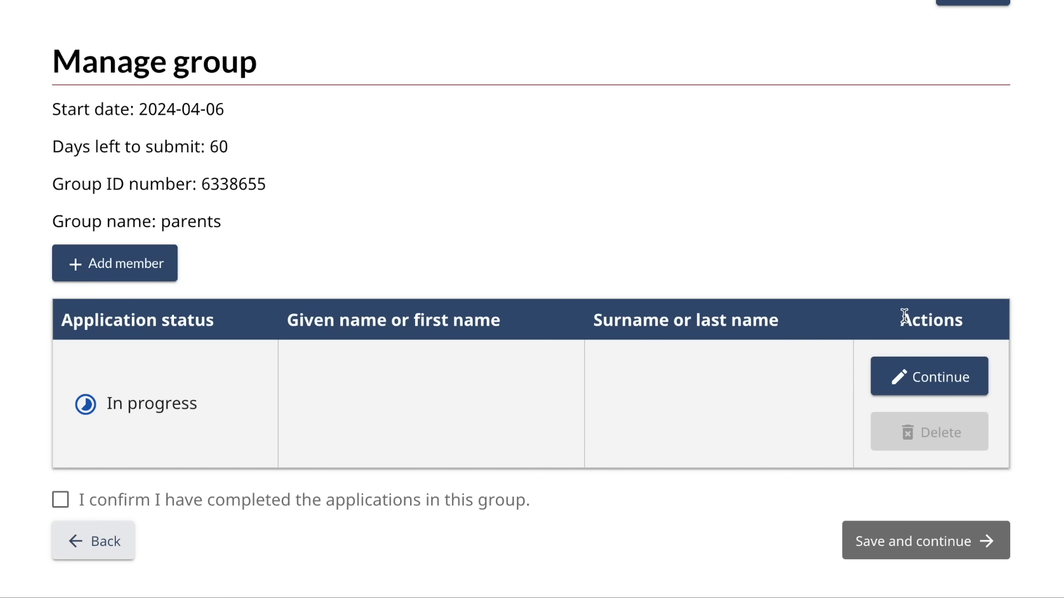
pyautogui.scroll(1, 514, 341)
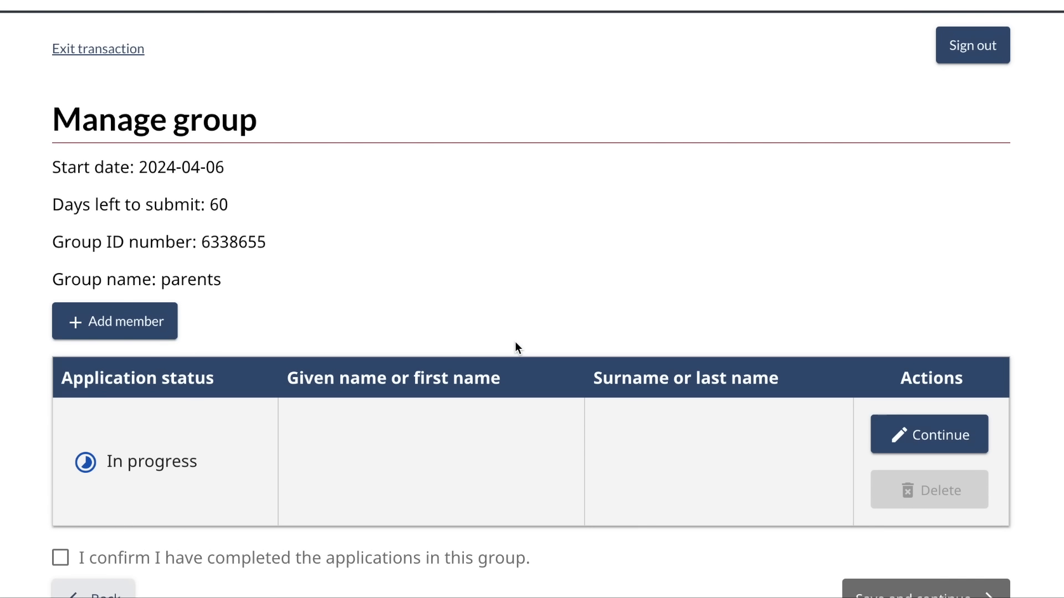
pyautogui.scroll(-2, 500, 200)
pyautogui.click(85, 488)
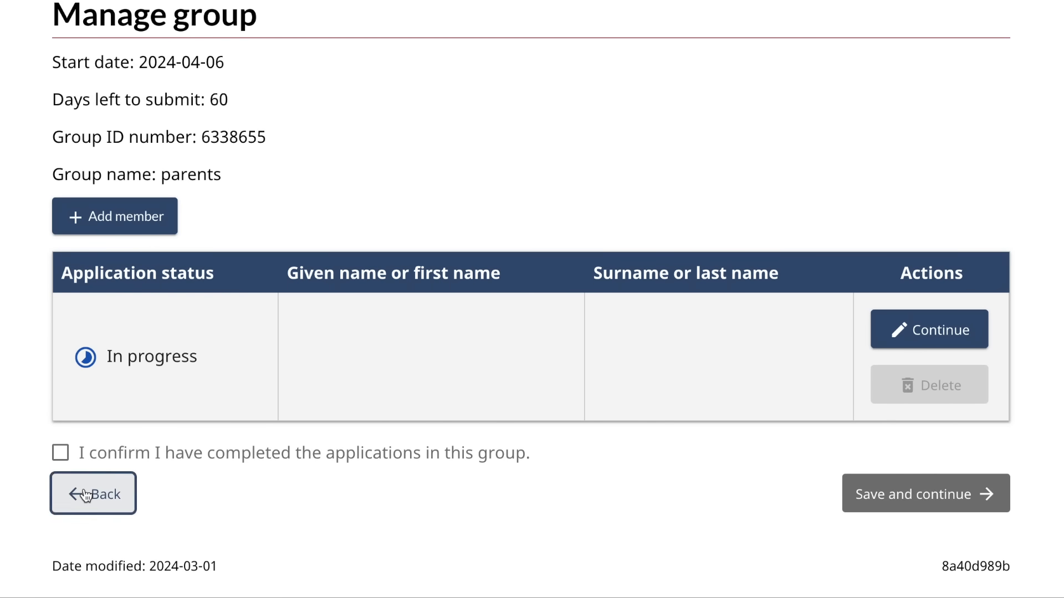
# - Answer No to applying for more than 1 person and save the Groups page
pyautogui.scroll(-1, 84, 489)
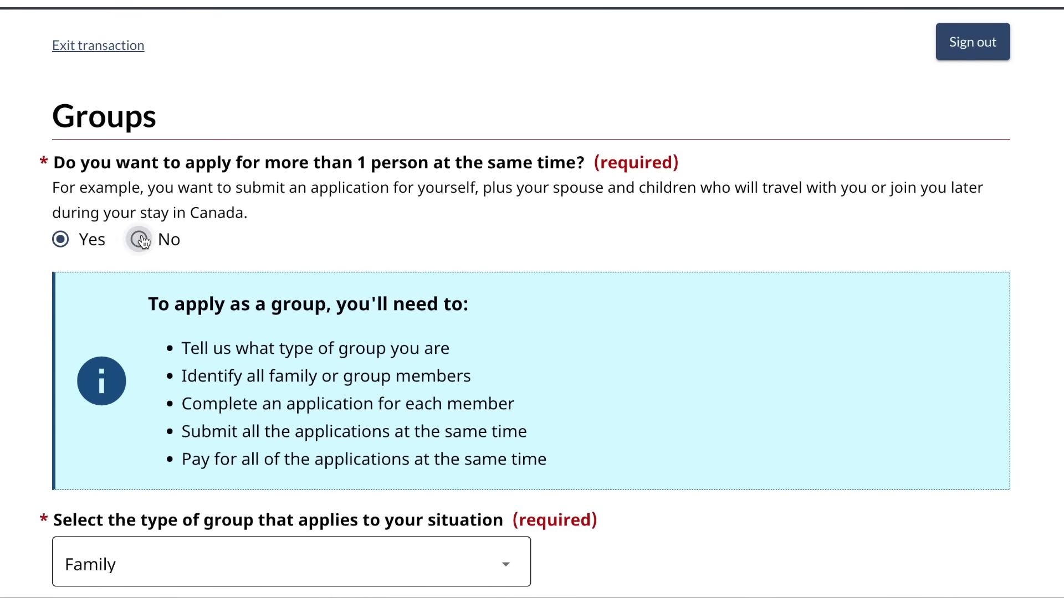
pyautogui.click(140, 240)
pyautogui.click(886, 302)
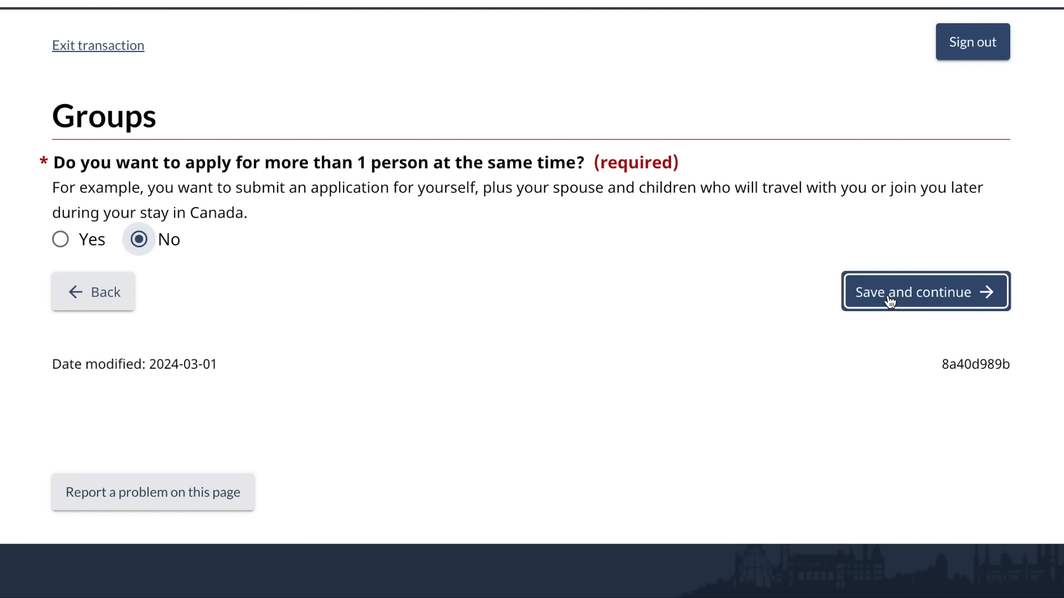
pyautogui.click(890, 302)
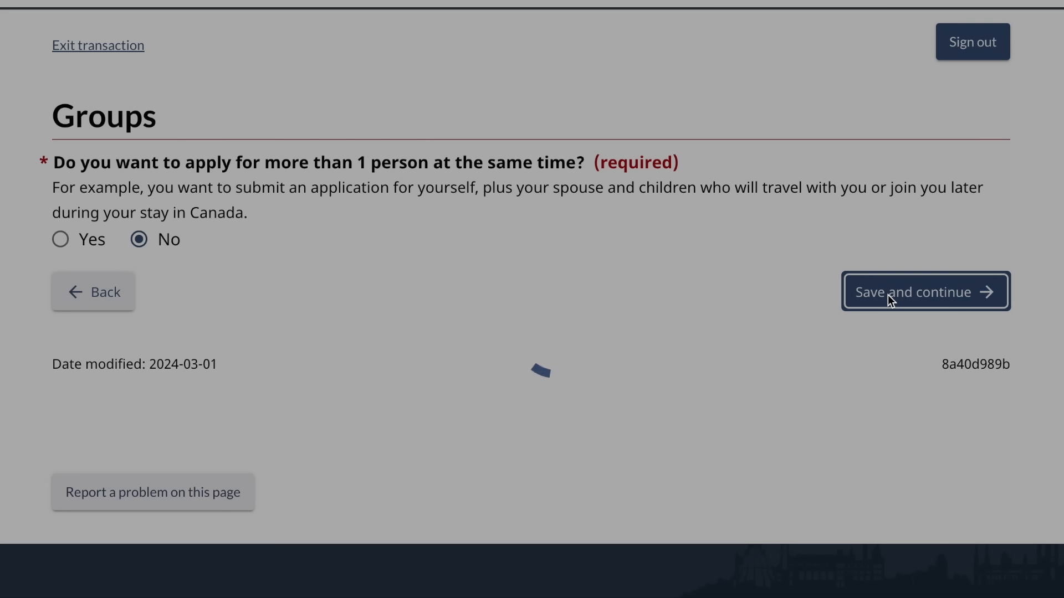
# - Choose 'visitor visa or super visa' as the application type
pyautogui.scroll(-1, 515, 378)
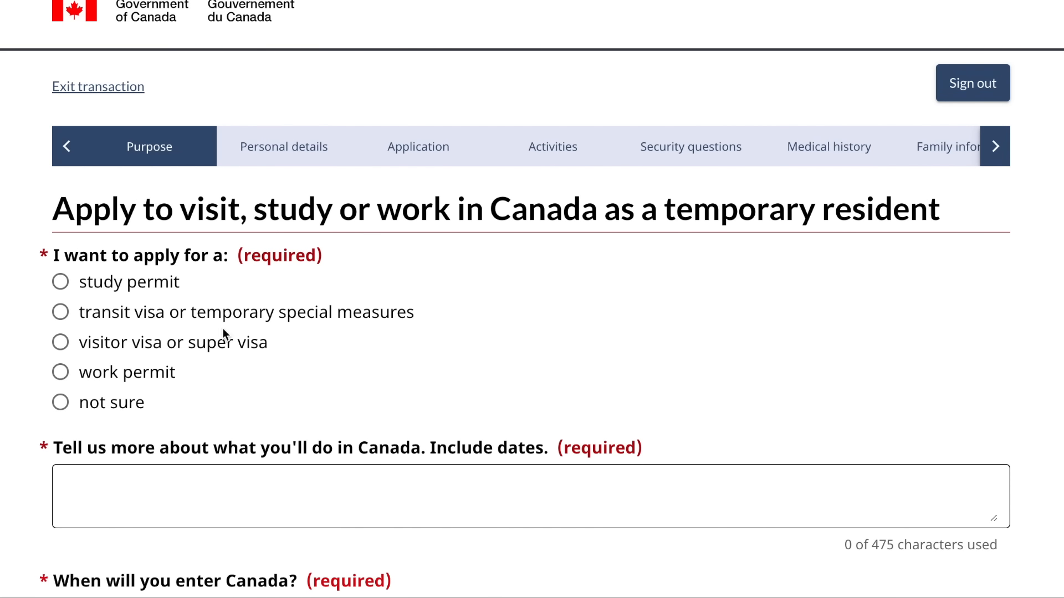
pyautogui.scroll(-2, 224, 335)
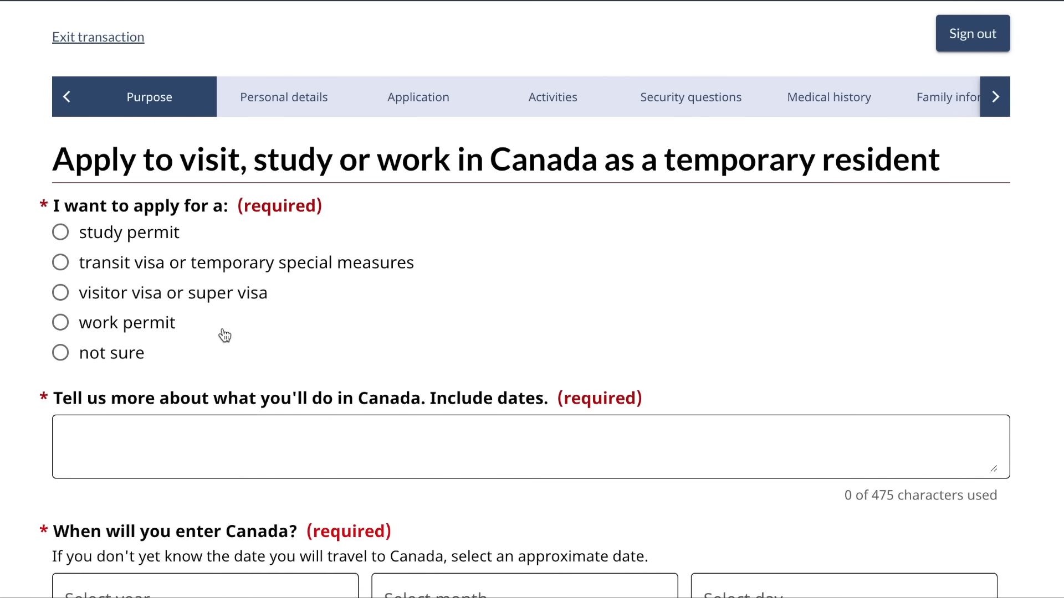
pyautogui.scroll(-3, 224, 335)
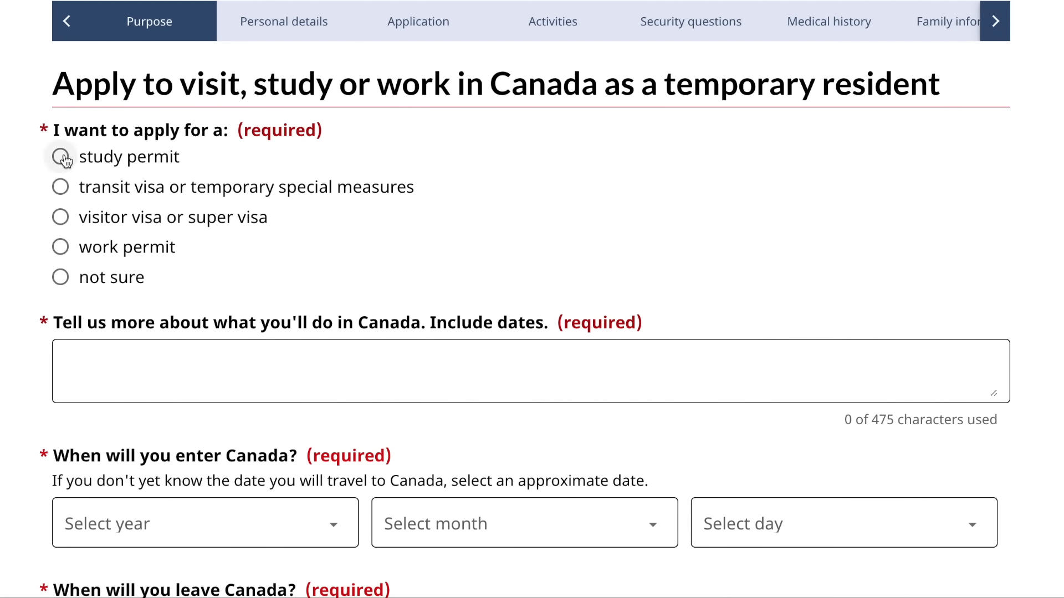
pyautogui.click(62, 219)
# - Give visiting a grandparent, grandchild, sibling or non-dependent child as the visa reason
pyautogui.scroll(-3, 221, 316)
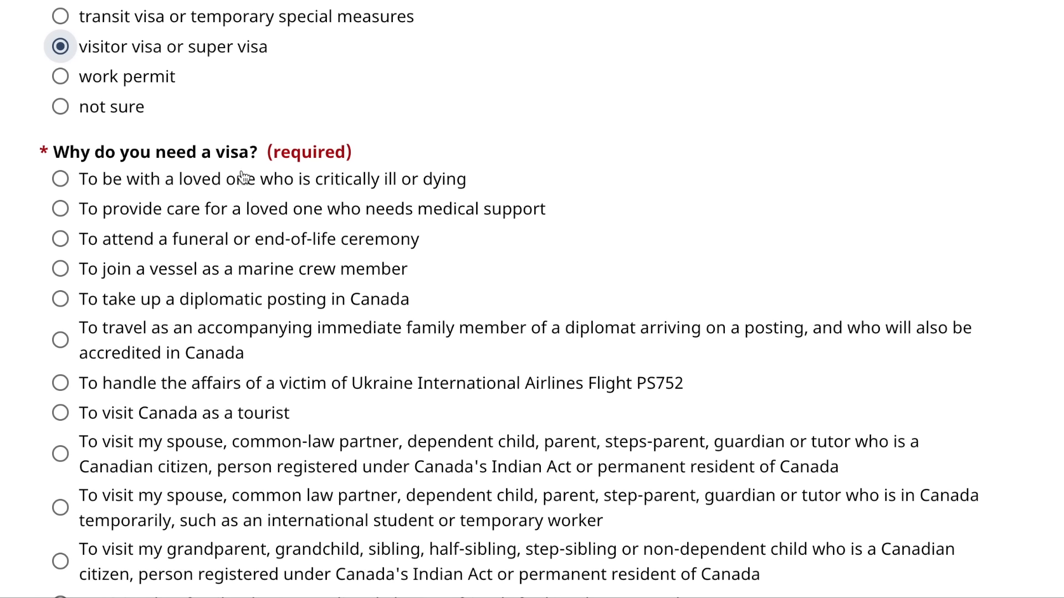
pyautogui.scroll(-1, 242, 178)
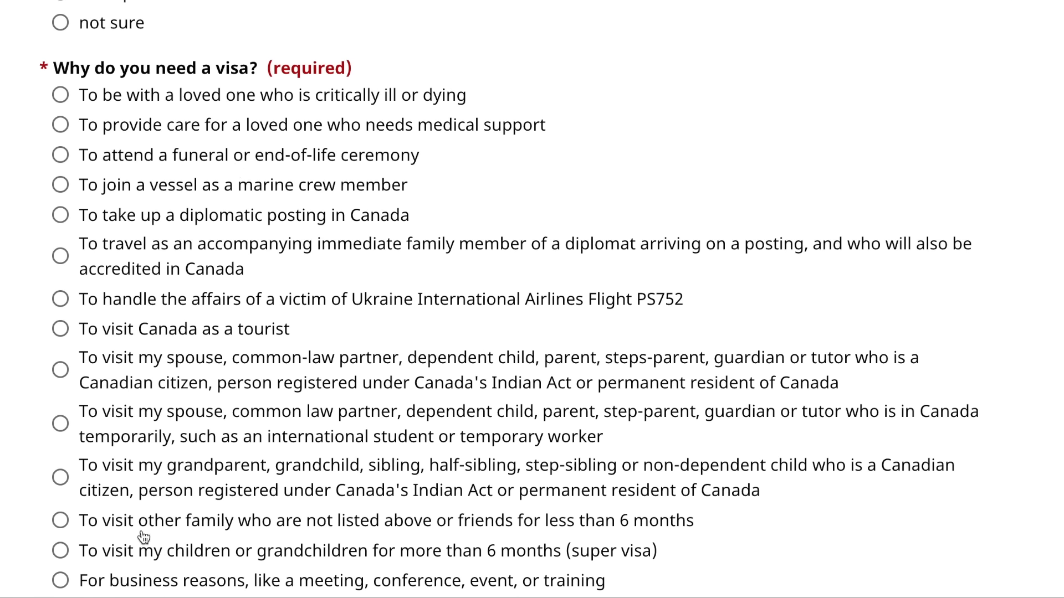
pyautogui.scroll(-2, 145, 537)
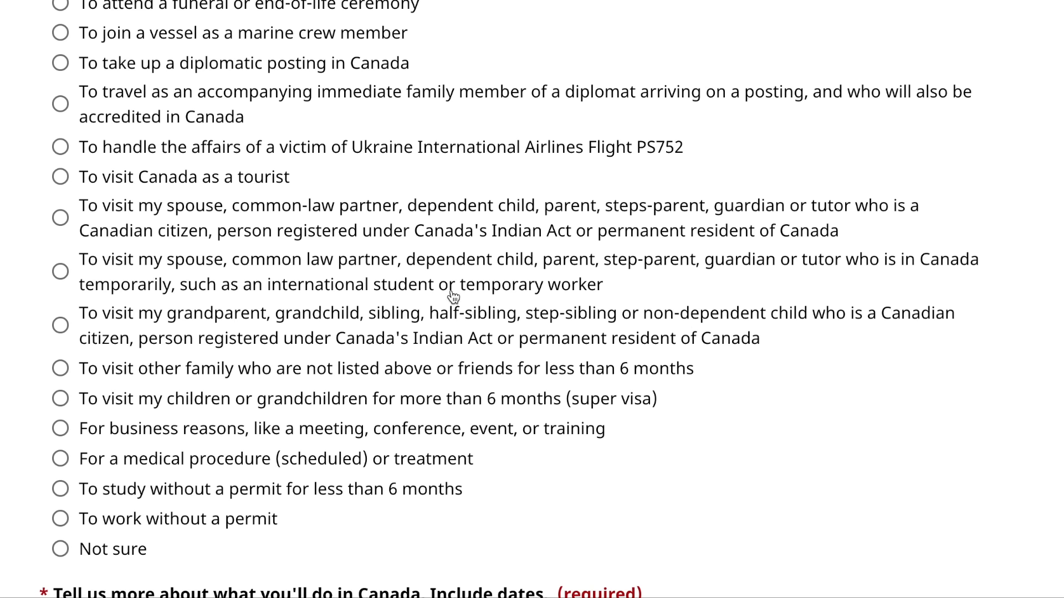
pyautogui.click(375, 324)
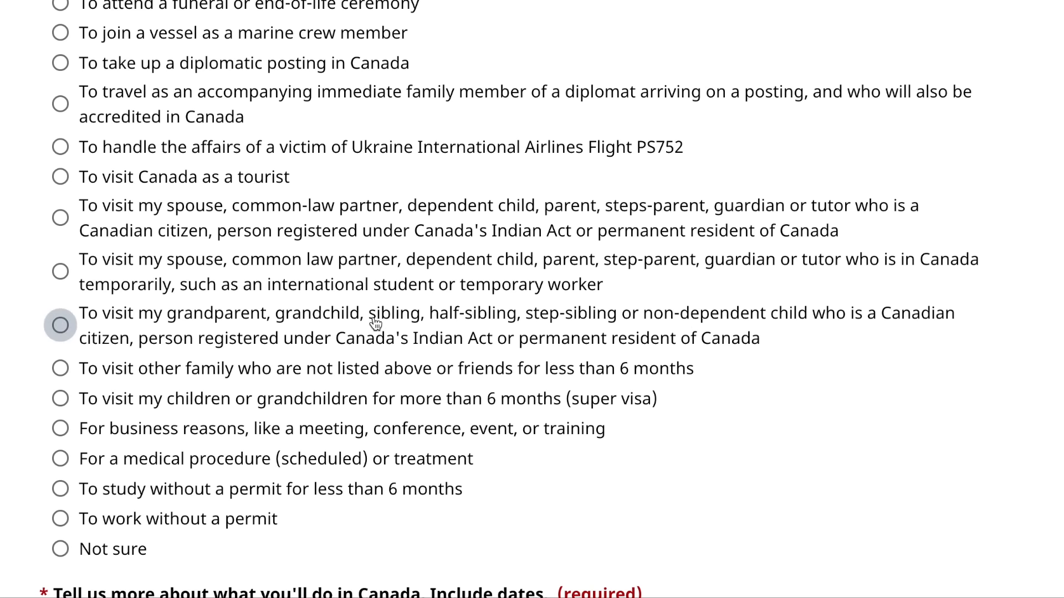
pyautogui.scroll(-4, 374, 322)
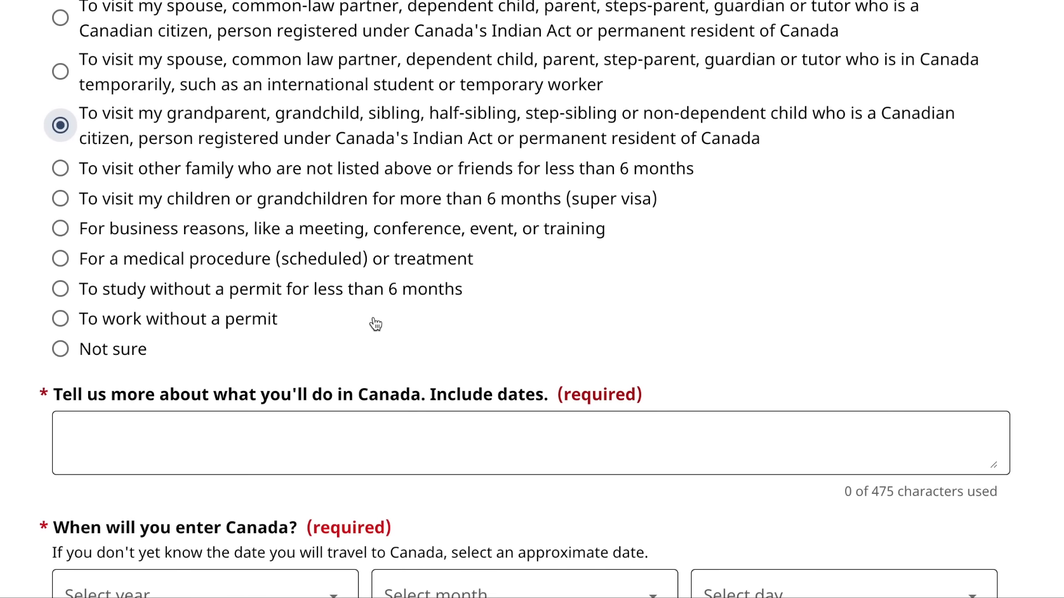
pyautogui.scroll(-1, 374, 321)
pyautogui.scroll(-1, 374, 320)
pyautogui.click(373, 316)
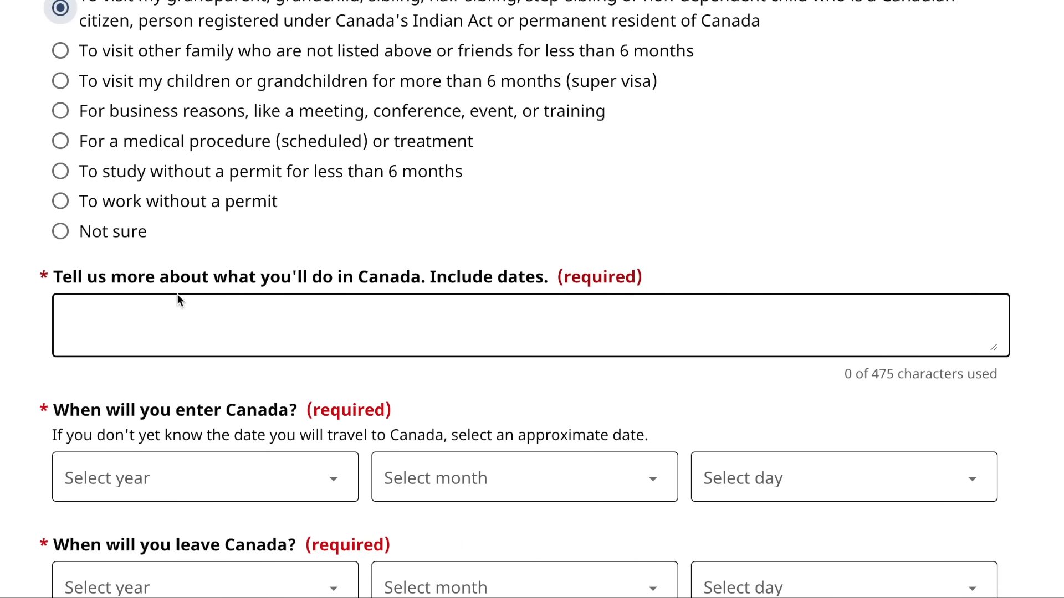
# - Describe the trip as 'i want to visit my daughter from june to july.'
pyautogui.click(153, 317)
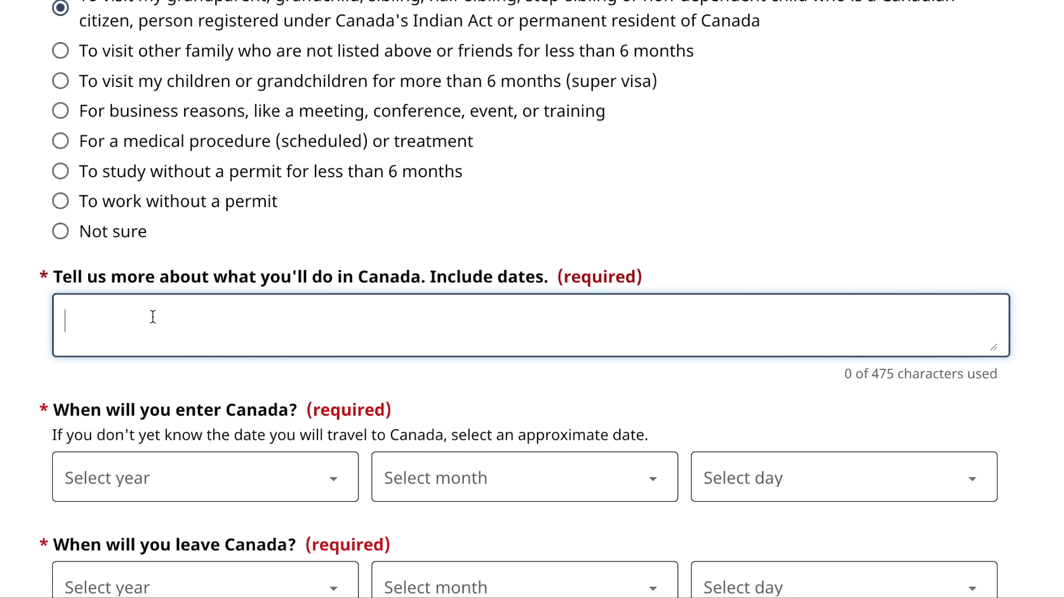
pyautogui.write('i want to visit my daughte')
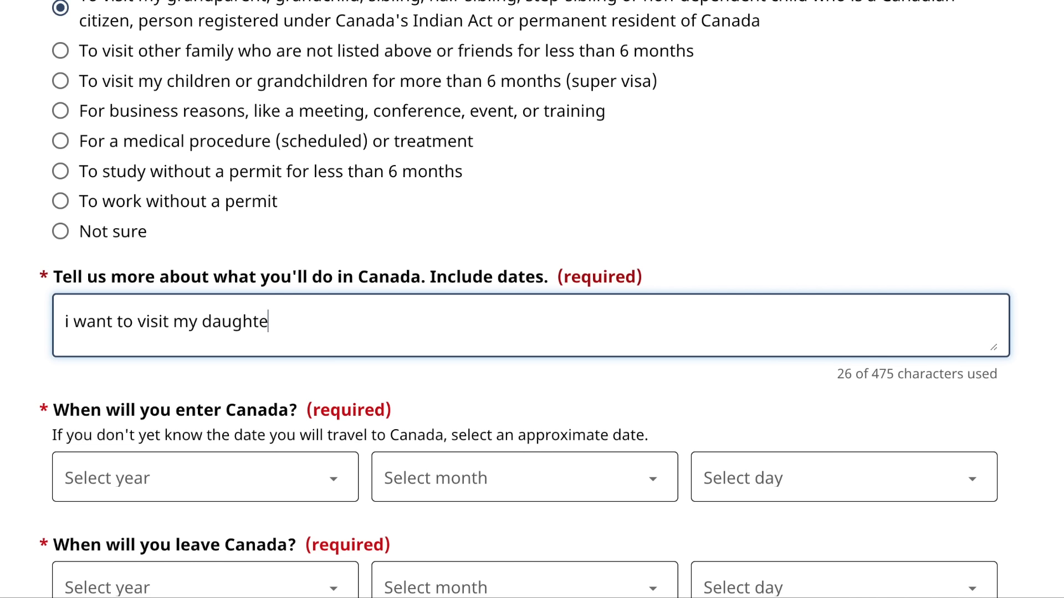
pyautogui.write('r from june ')
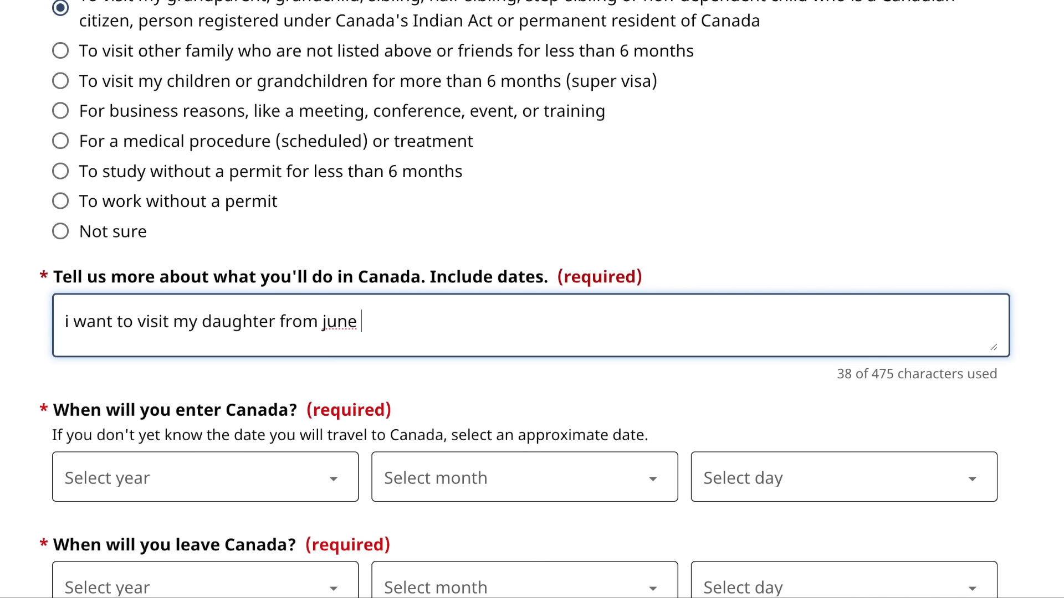
pyautogui.write('to jun')
pyautogui.write('y.')
pyautogui.press('BackSpace')
pyautogui.write('y')
pyautogui.press('BackSpace')
pyautogui.press('BackSpace')
pyautogui.press('BackSpace')
pyautogui.write('ly.')
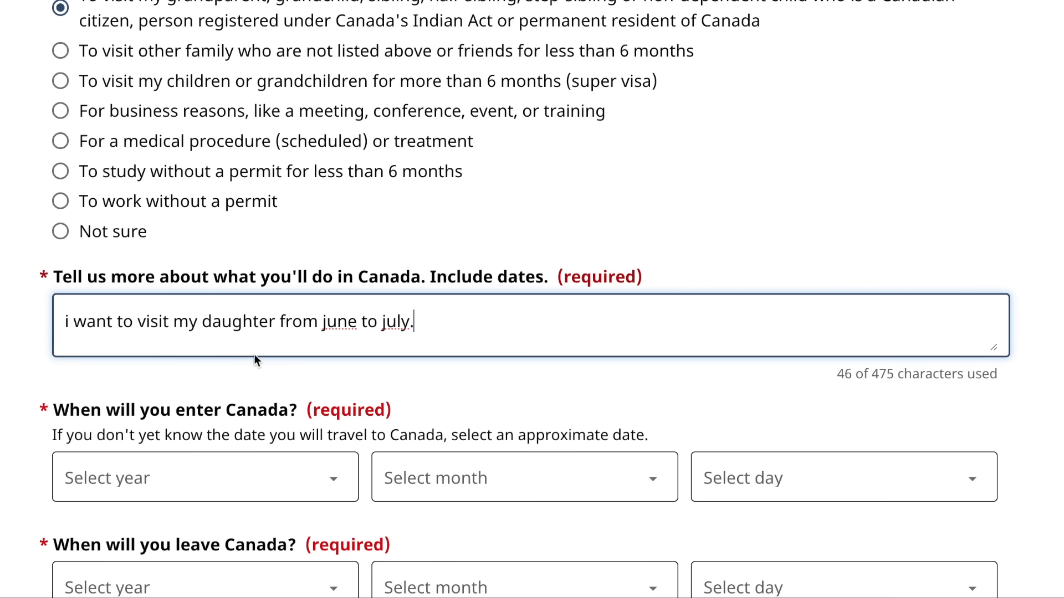
pyautogui.scroll(-5, 175, 363)
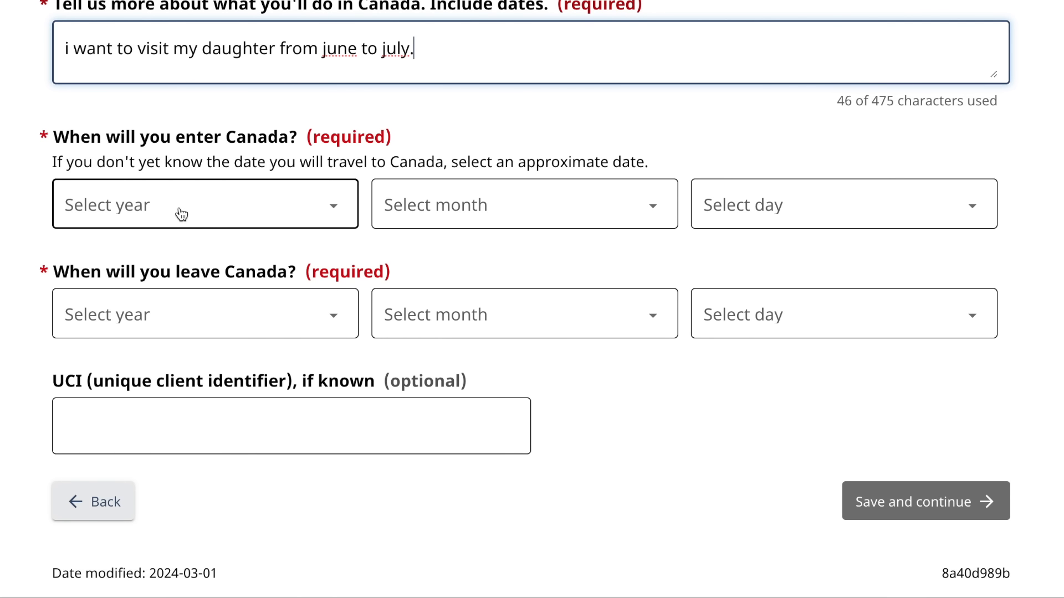
# - Set the entry date to 1 June 2024
pyautogui.click(182, 214)
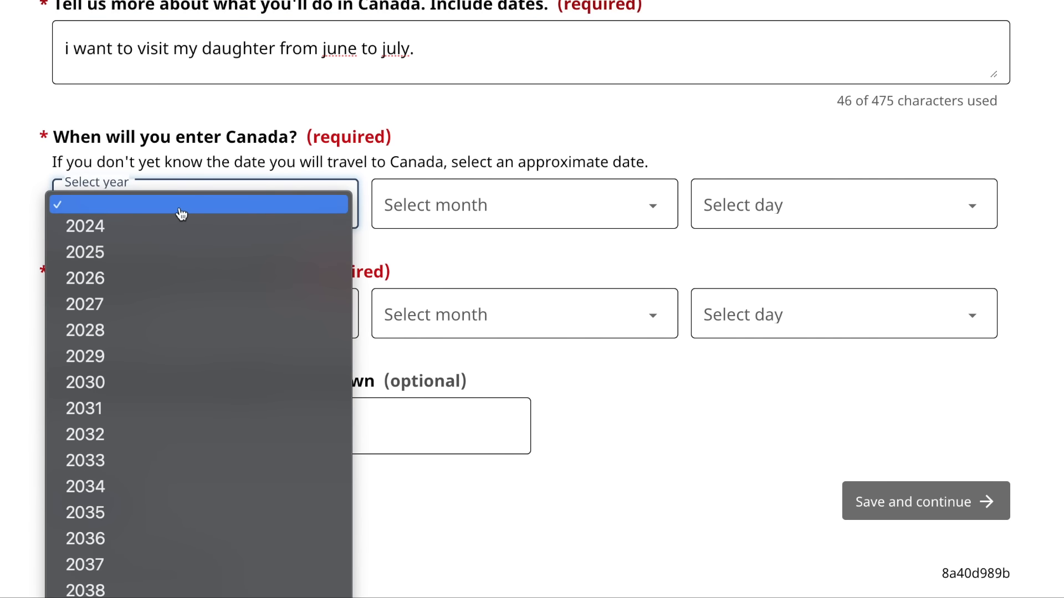
pyautogui.click(299, 229)
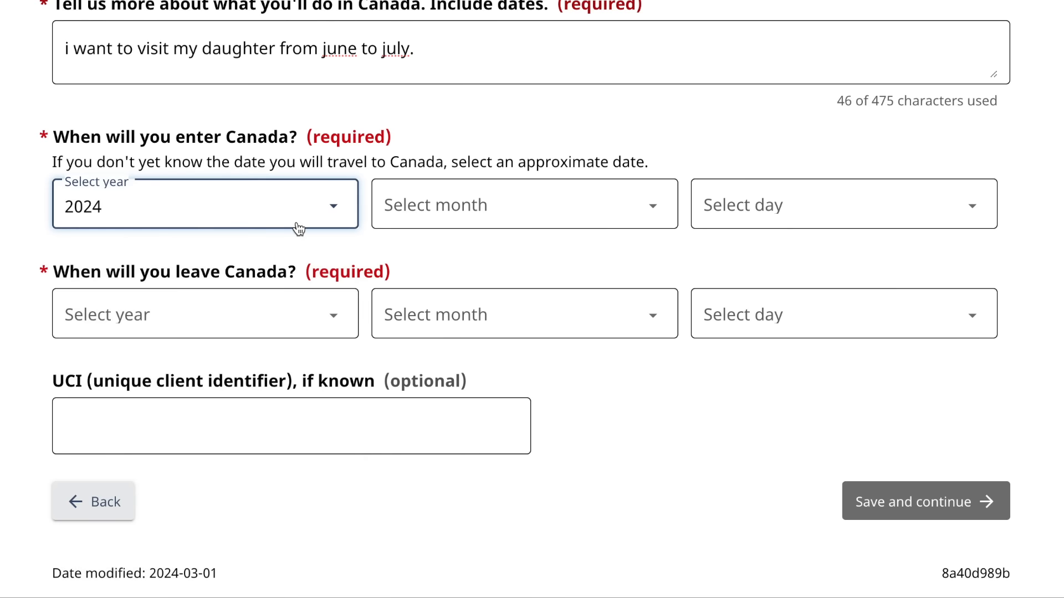
pyautogui.click(450, 220)
pyautogui.click(430, 285)
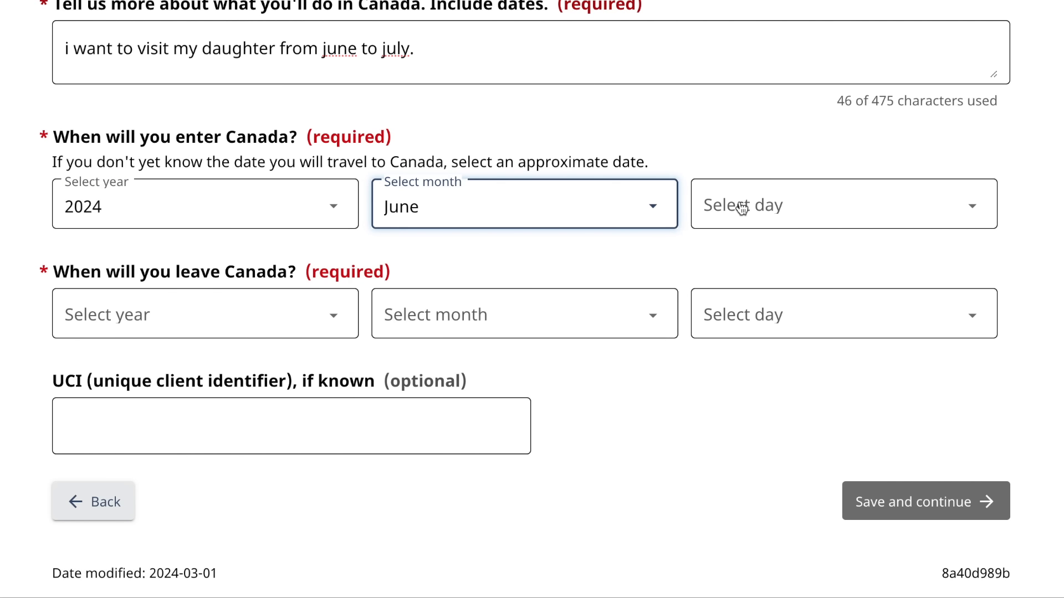
pyautogui.click(737, 205)
pyautogui.click(775, 241)
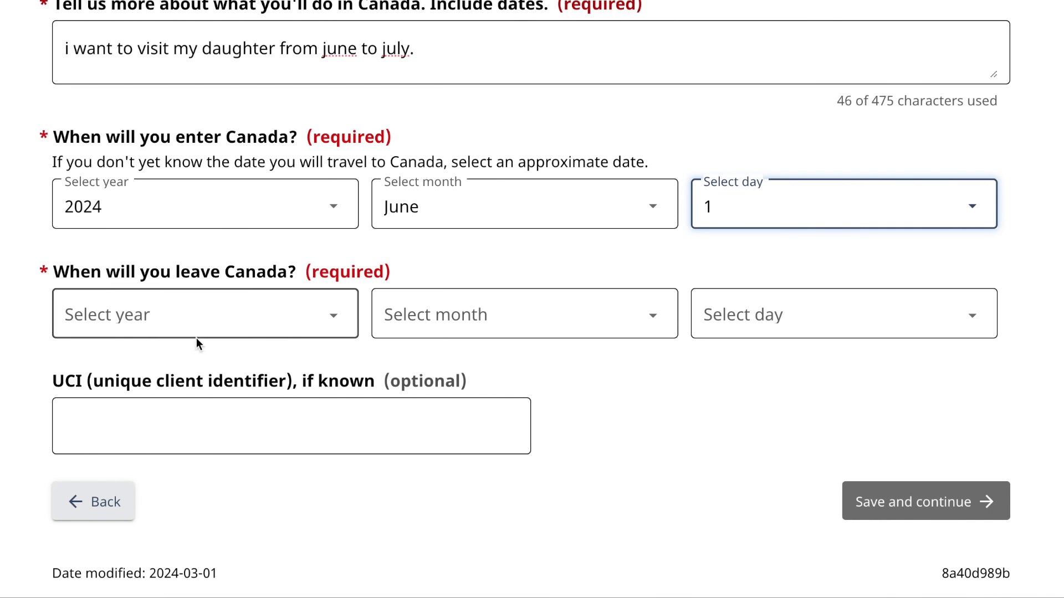
# - Set the departure date to 10 July 2024 and save the trip details
pyautogui.click(266, 320)
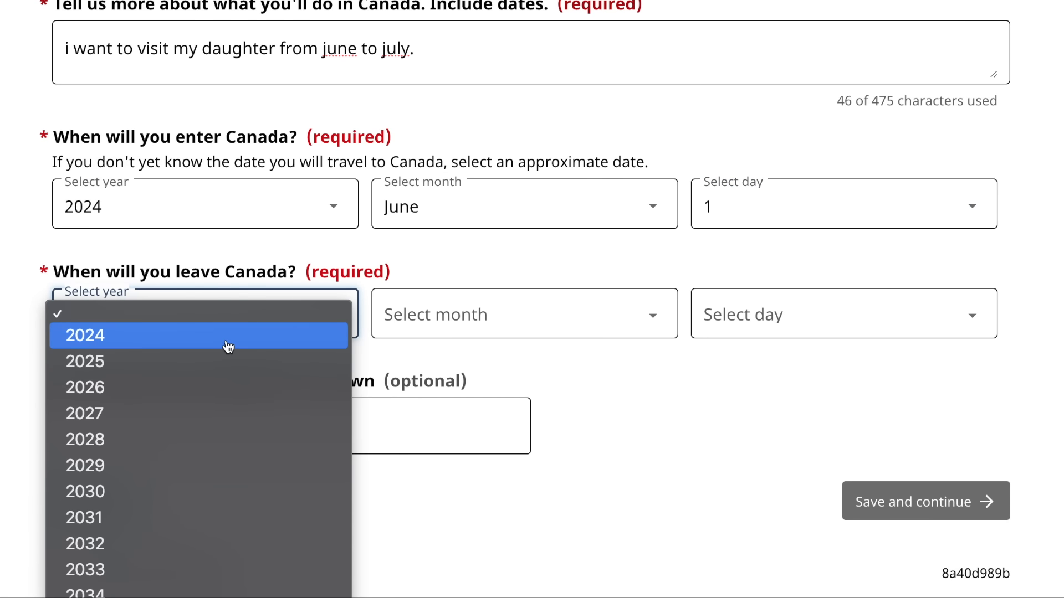
pyautogui.click(228, 336)
pyautogui.click(493, 322)
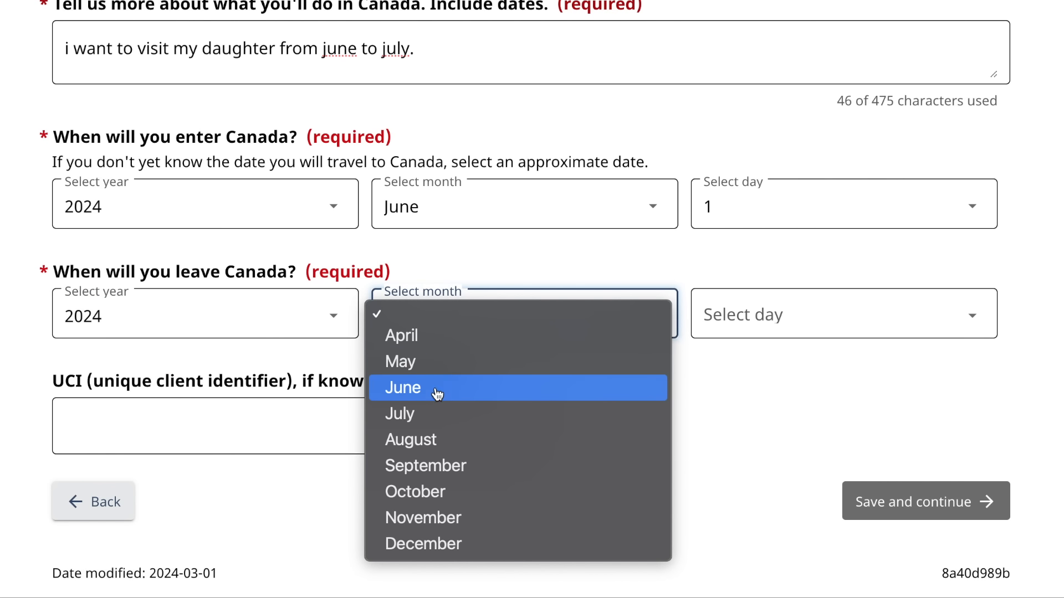
pyautogui.click(471, 413)
pyautogui.click(758, 330)
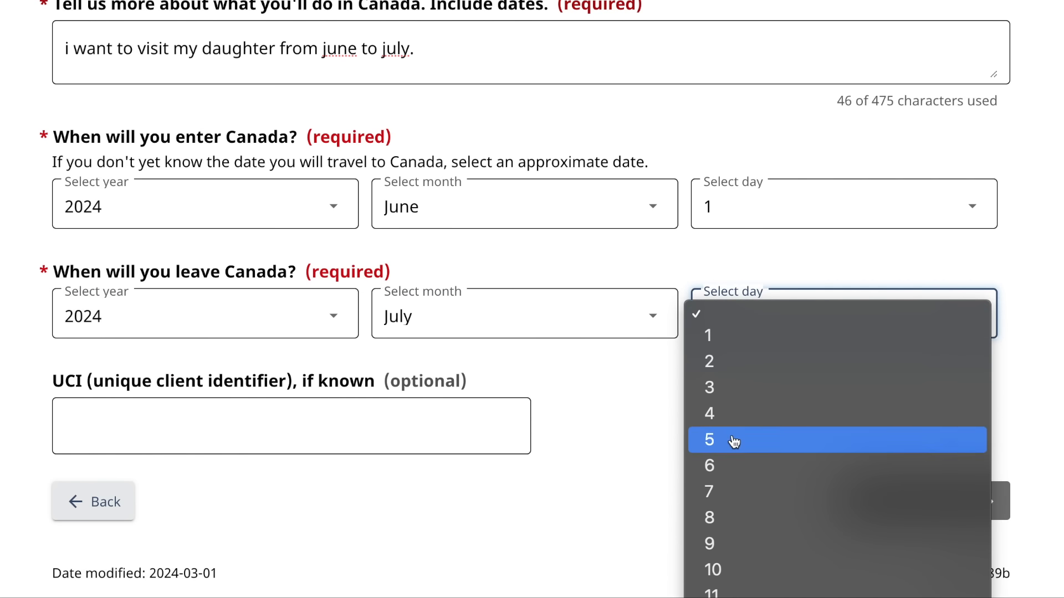
pyautogui.scroll(-4, 736, 466)
pyautogui.click(738, 340)
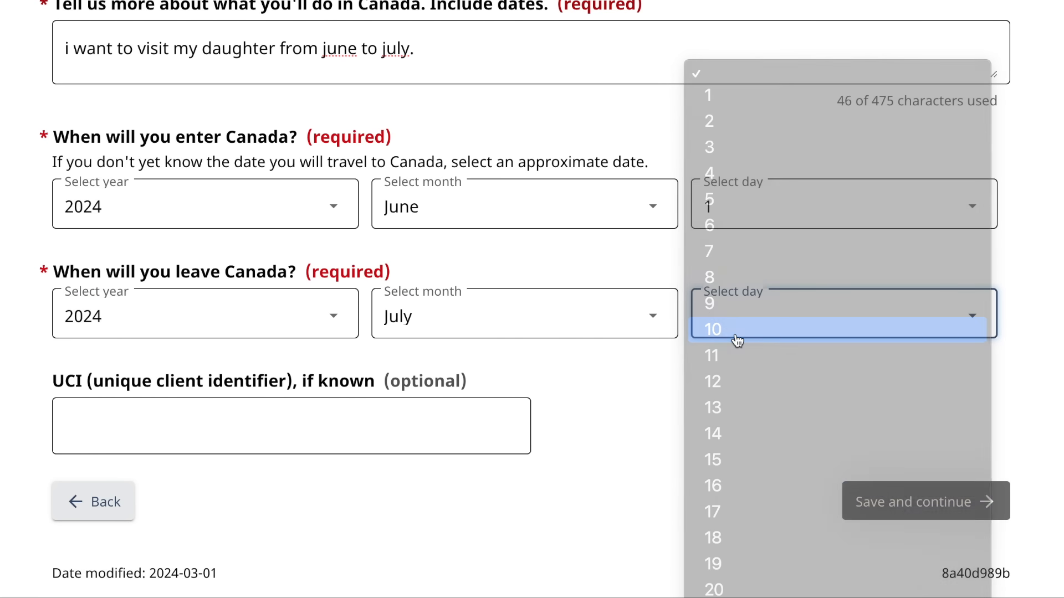
pyautogui.click(265, 416)
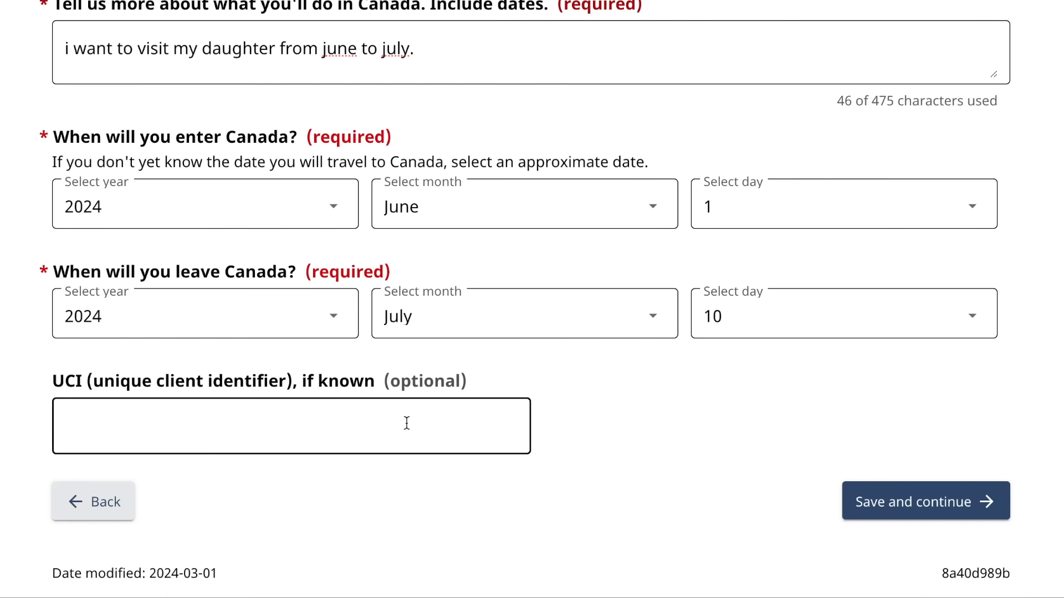
pyautogui.click(913, 500)
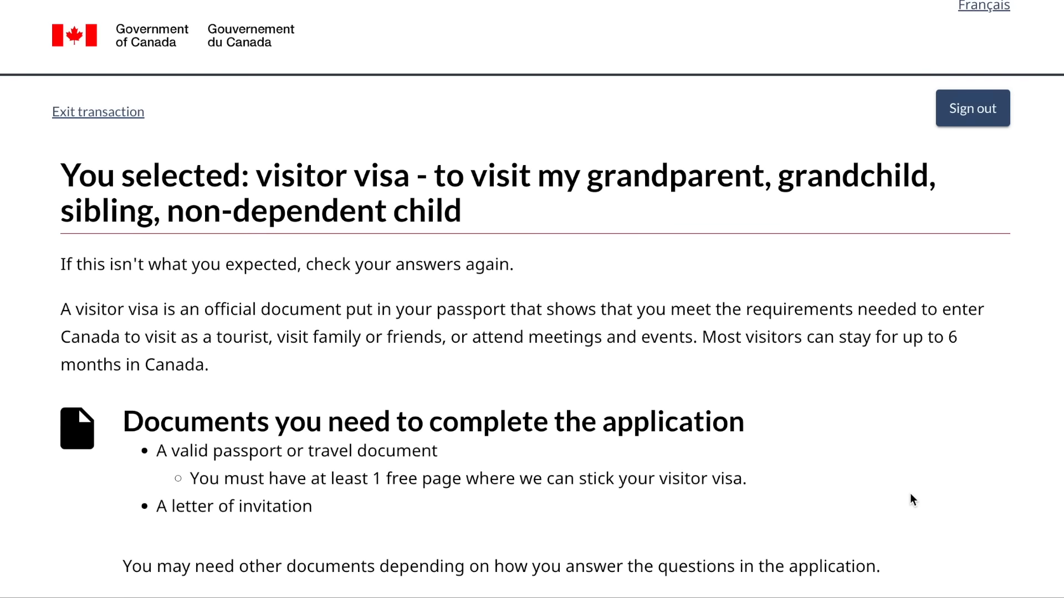
# - Continue past the documents summary, answer No to the Representative question, and save
pyautogui.scroll(-5, 912, 499)
pyautogui.scroll(-1, 912, 500)
pyautogui.scroll(3, 912, 499)
pyautogui.scroll(-8, 913, 498)
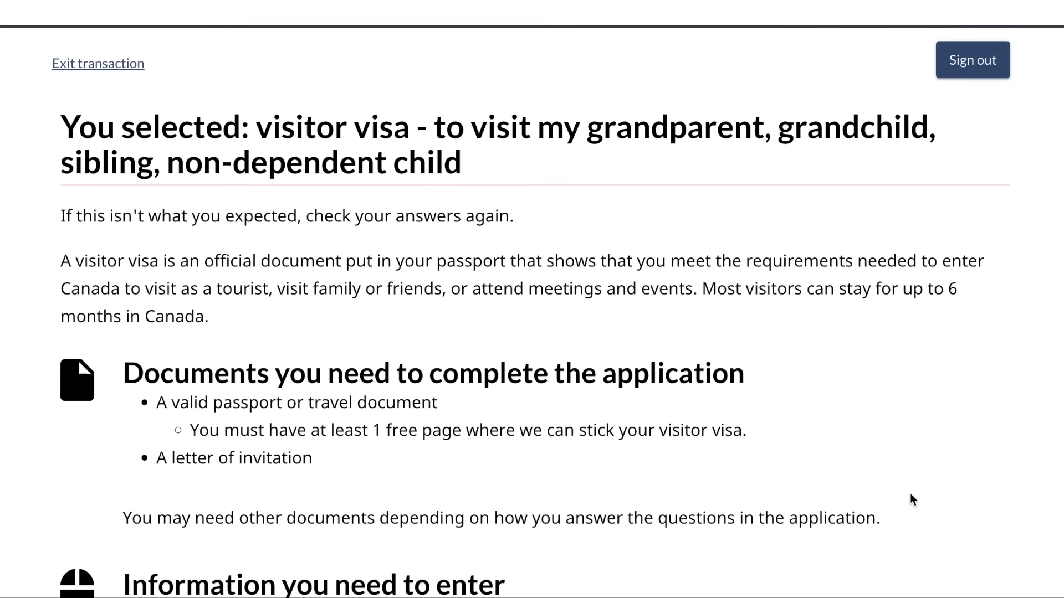
pyautogui.scroll(-1, 913, 498)
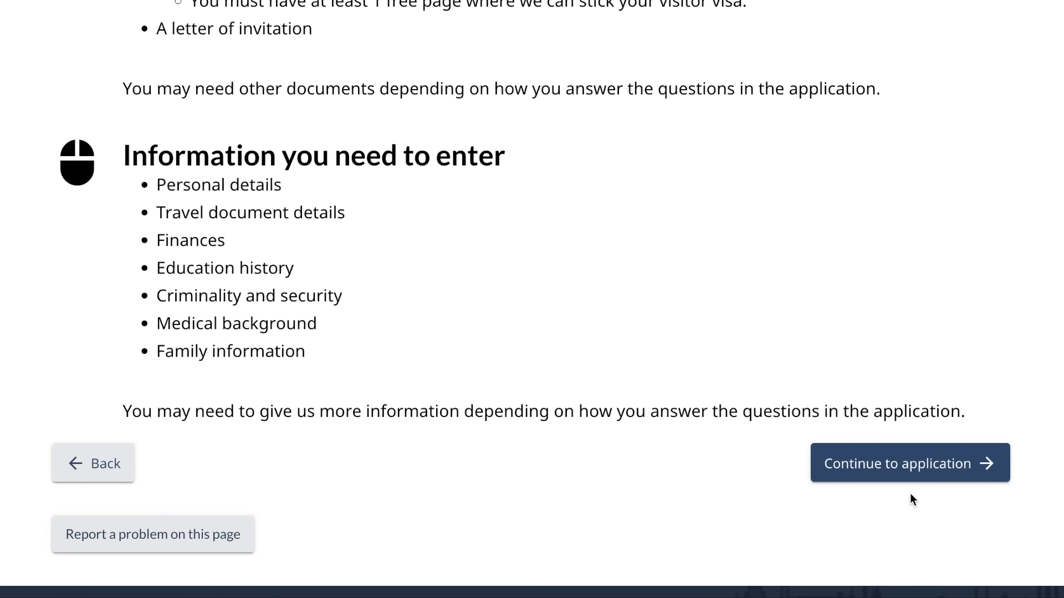
pyautogui.click(935, 477)
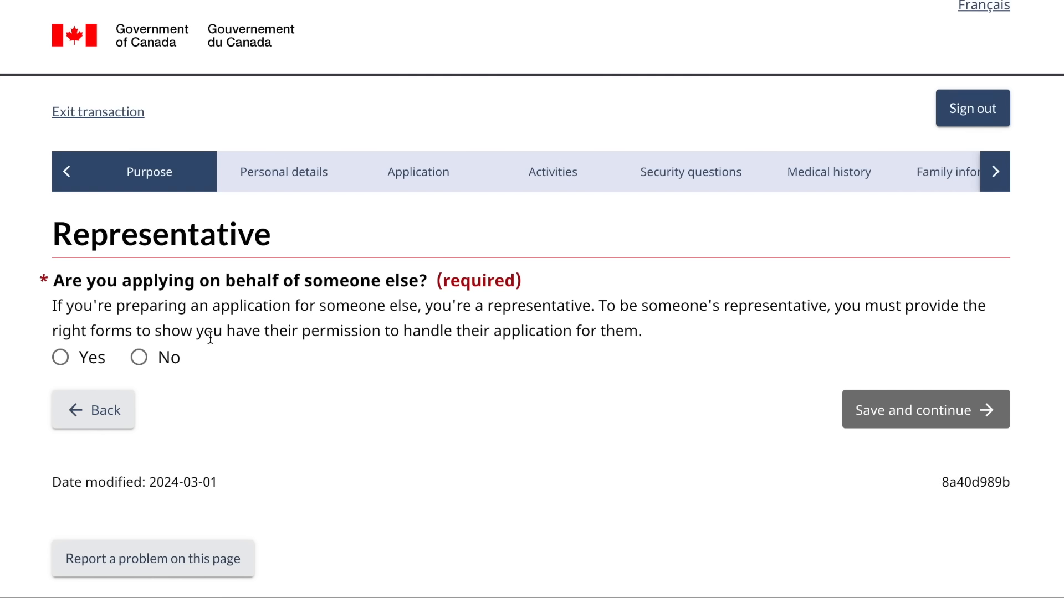
pyautogui.click(140, 358)
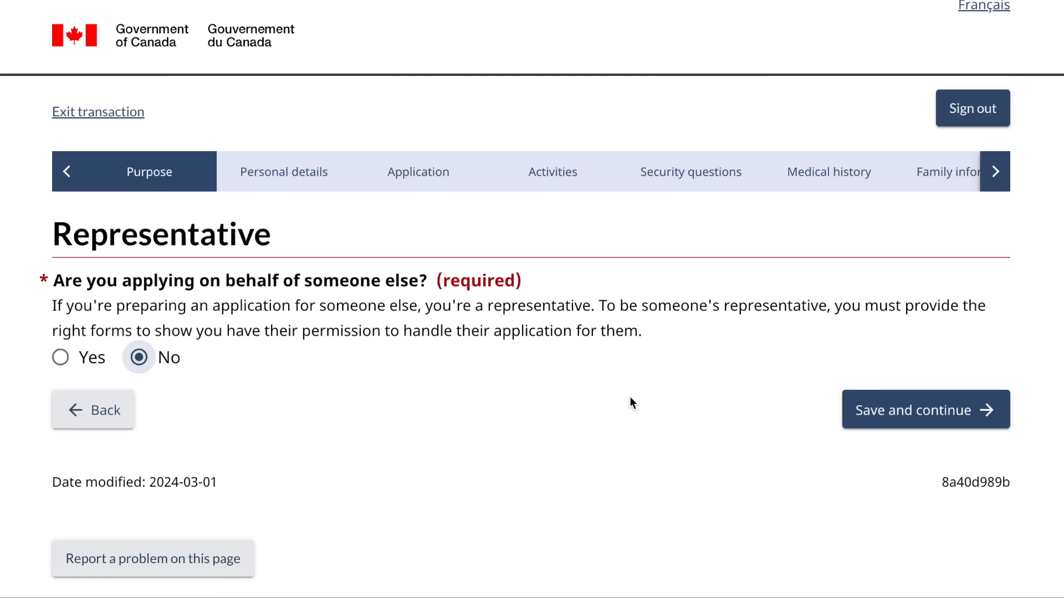
pyautogui.click(890, 419)
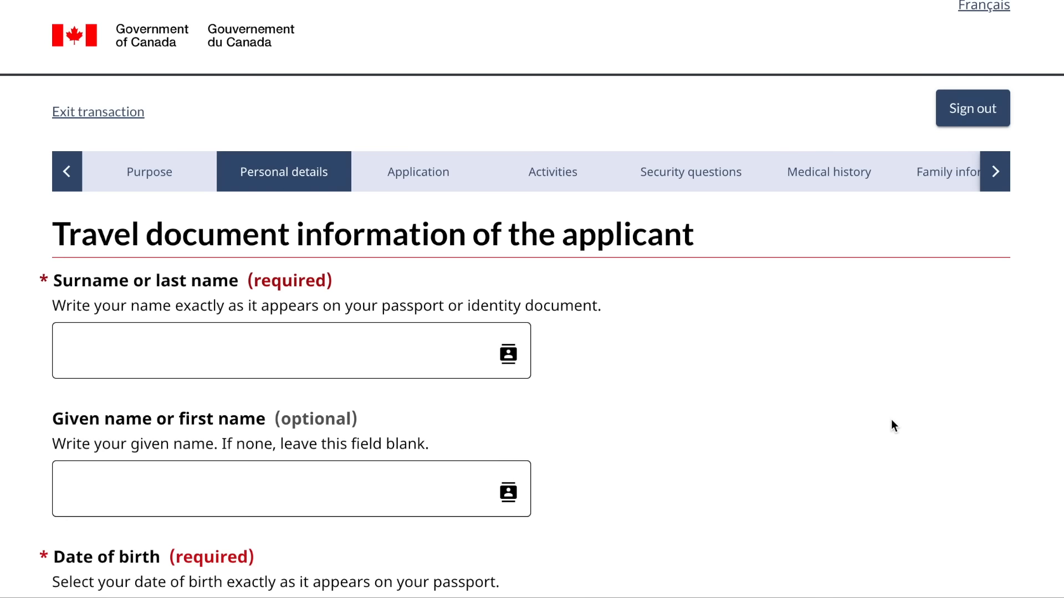
# - Enter the applicant's given name and surname
pyautogui.scroll(-1, 653, 388)
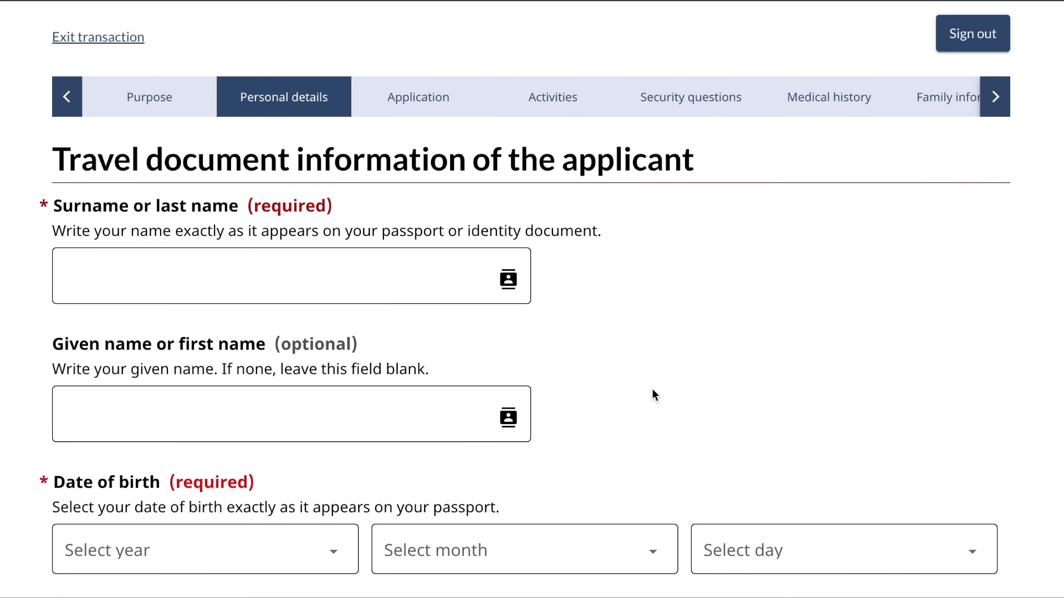
pyautogui.scroll(-1, 653, 388)
pyautogui.scroll(-1, 652, 390)
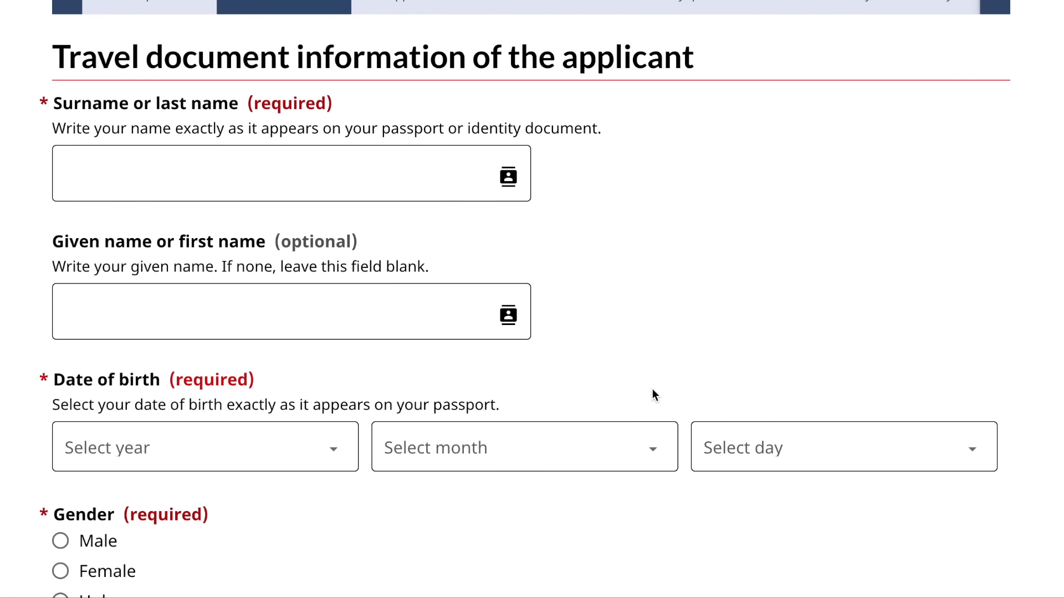
pyautogui.scroll(-1, 652, 390)
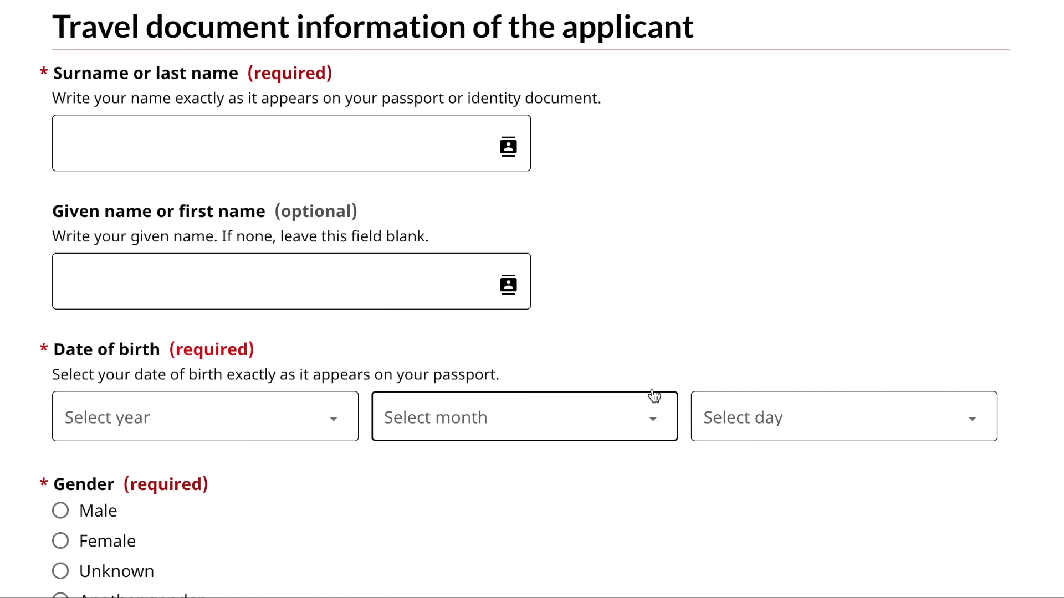
pyautogui.click(309, 286)
pyautogui.write('father')
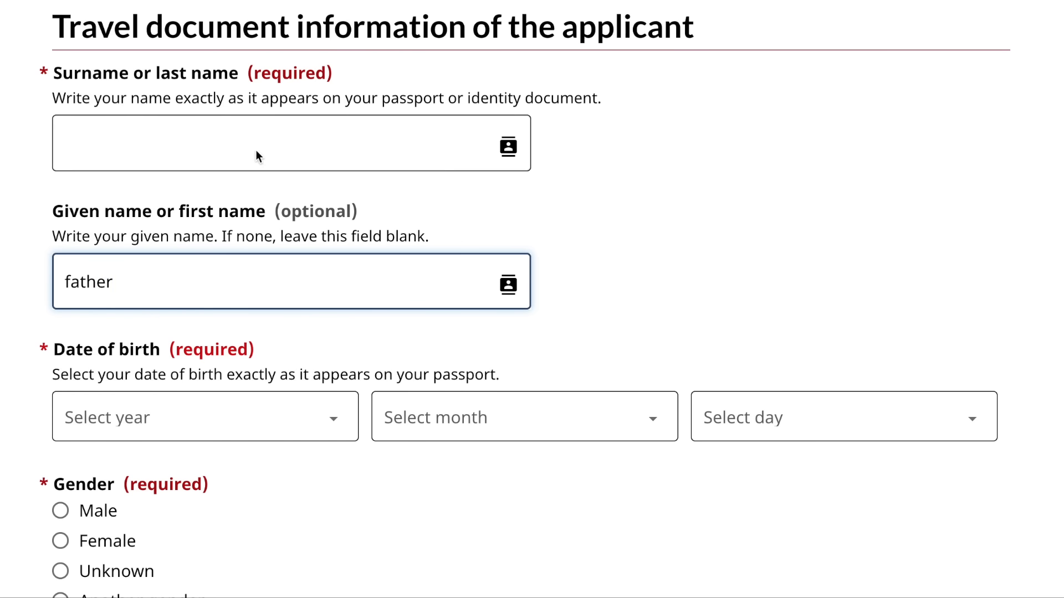
pyautogui.click(244, 143)
pyautogui.write('name')
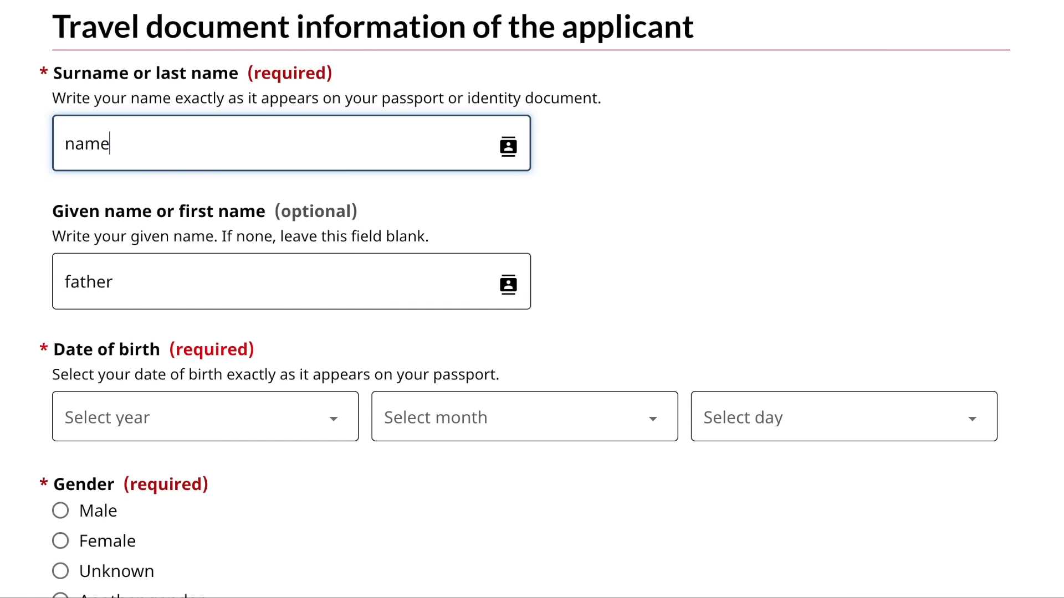
# - Set date of birth to 1 January 1973 and gender to Male, then save
pyautogui.scroll(-1, 267, 328)
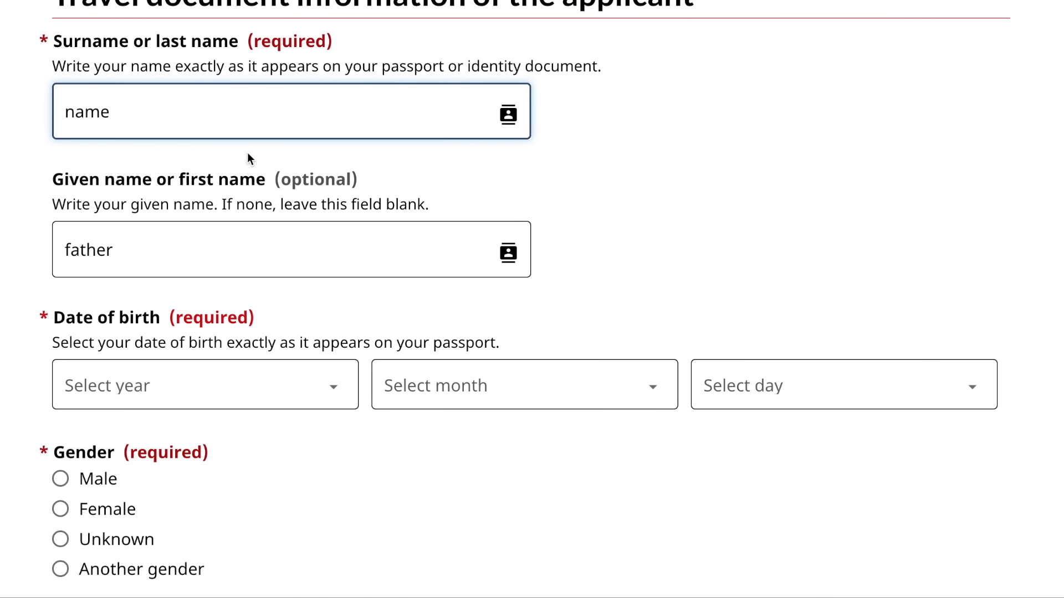
pyautogui.scroll(-4, 250, 151)
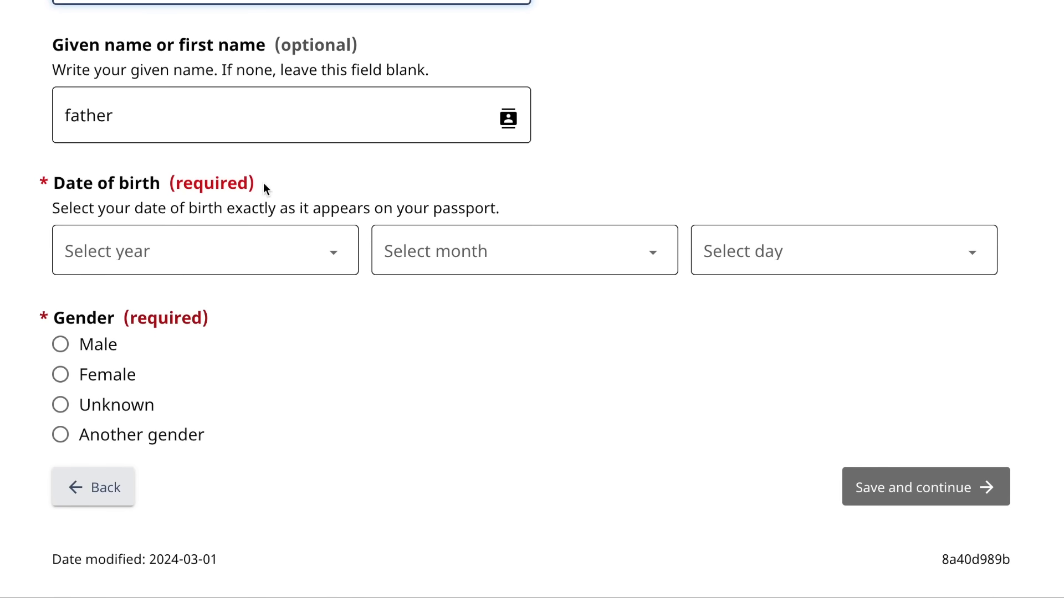
pyautogui.click(282, 253)
pyautogui.scroll(-10, 136, 451)
pyautogui.scroll(-5, 135, 452)
pyautogui.click(135, 451)
pyautogui.click(532, 265)
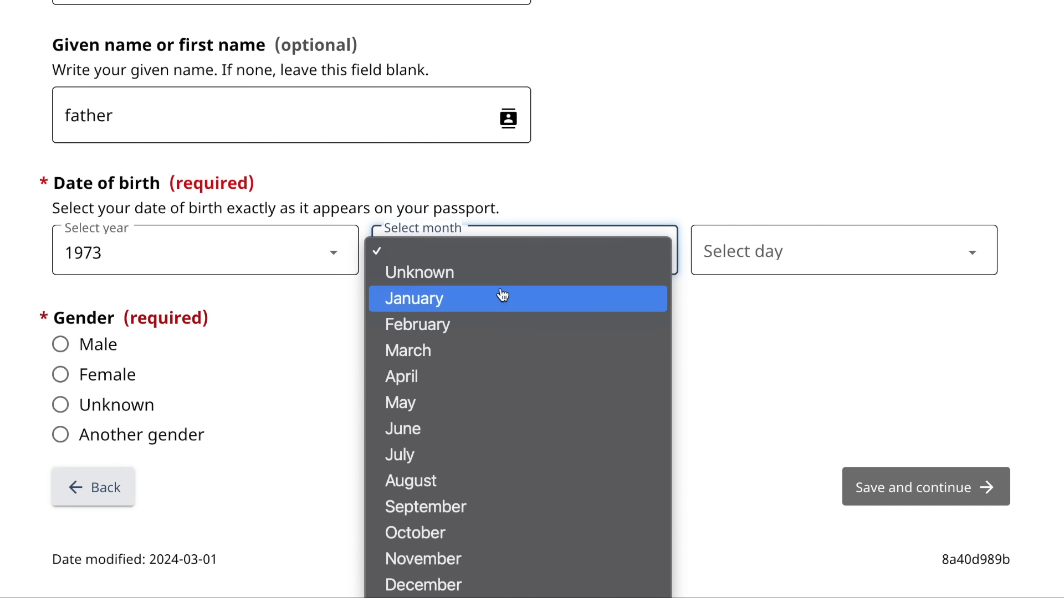
pyautogui.click(487, 295)
pyautogui.click(767, 269)
pyautogui.click(748, 304)
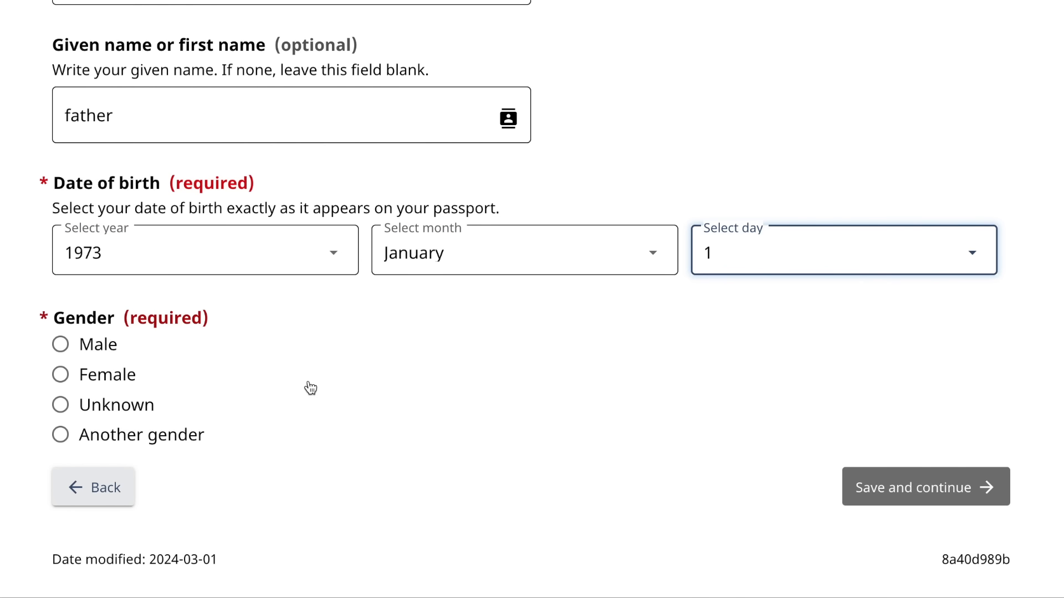
pyautogui.click(57, 344)
pyautogui.click(934, 501)
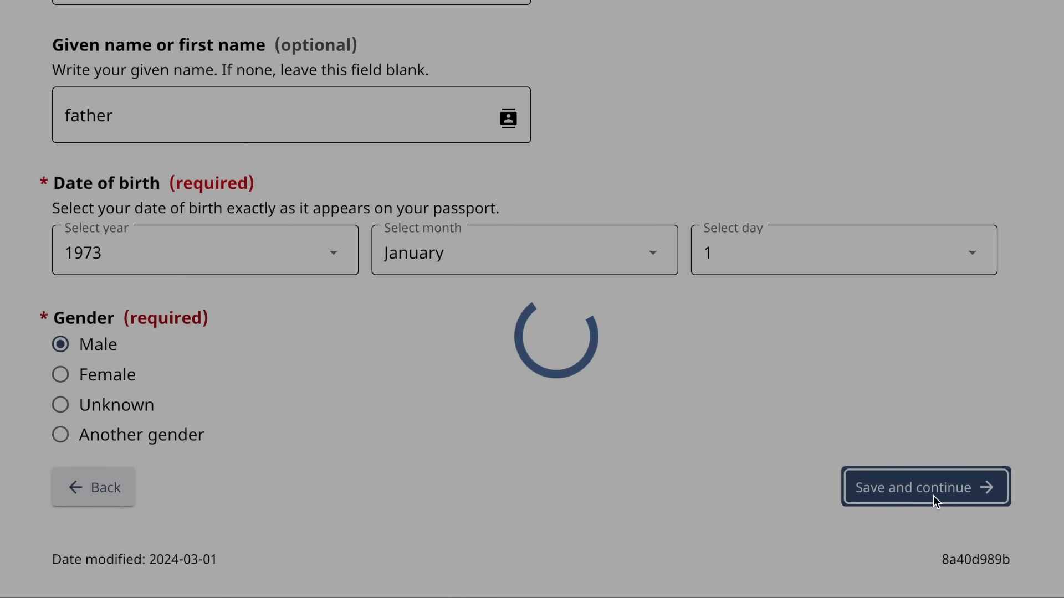
# - Choose a Regular passport as the travel document
pyautogui.scroll(-3, 593, 449)
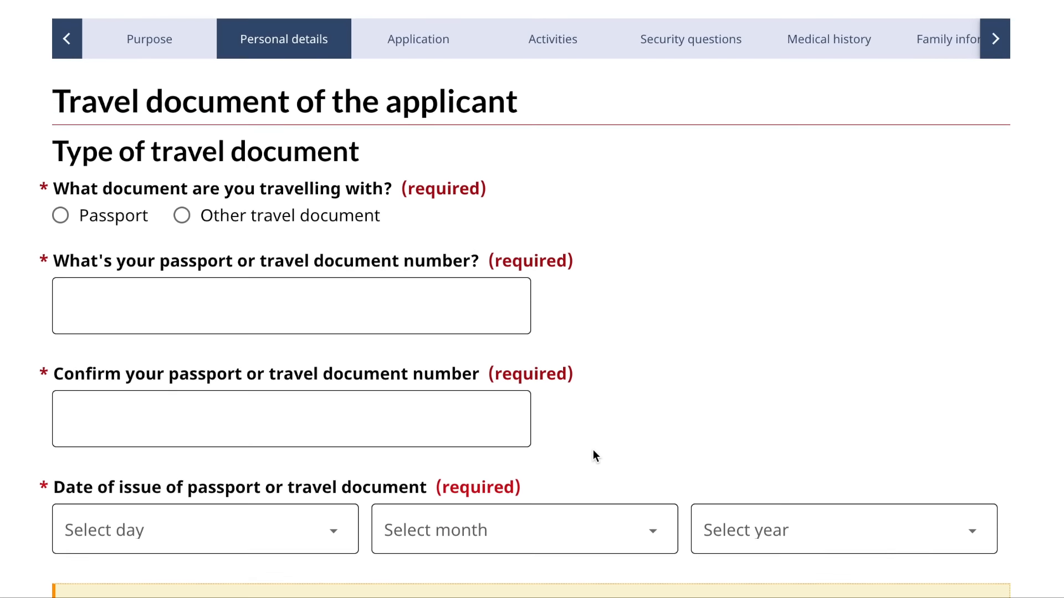
pyautogui.click(328, 303)
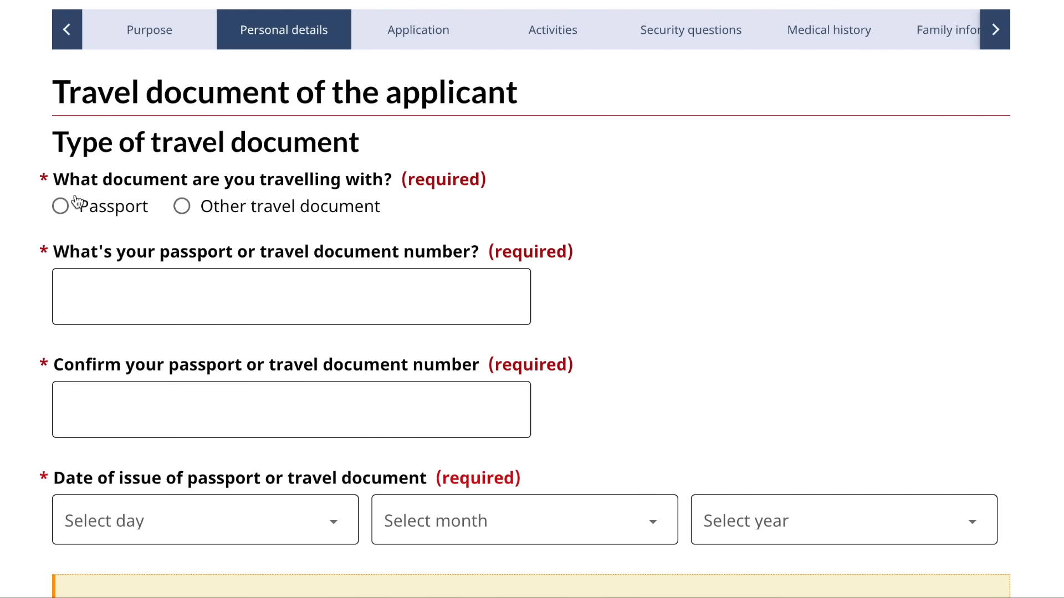
pyautogui.click(60, 208)
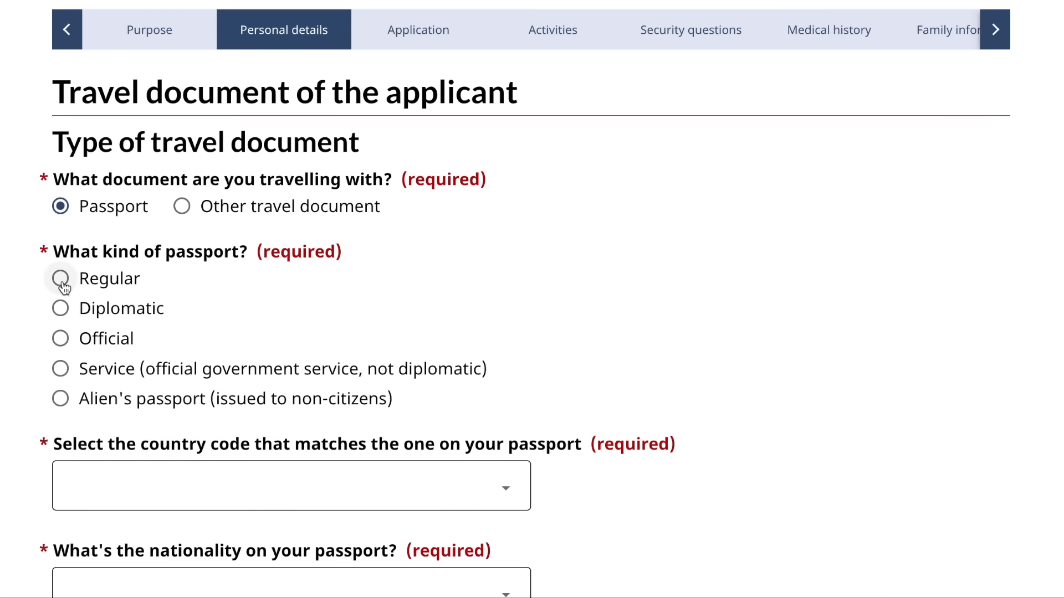
pyautogui.click(61, 279)
pyautogui.scroll(-6, 61, 286)
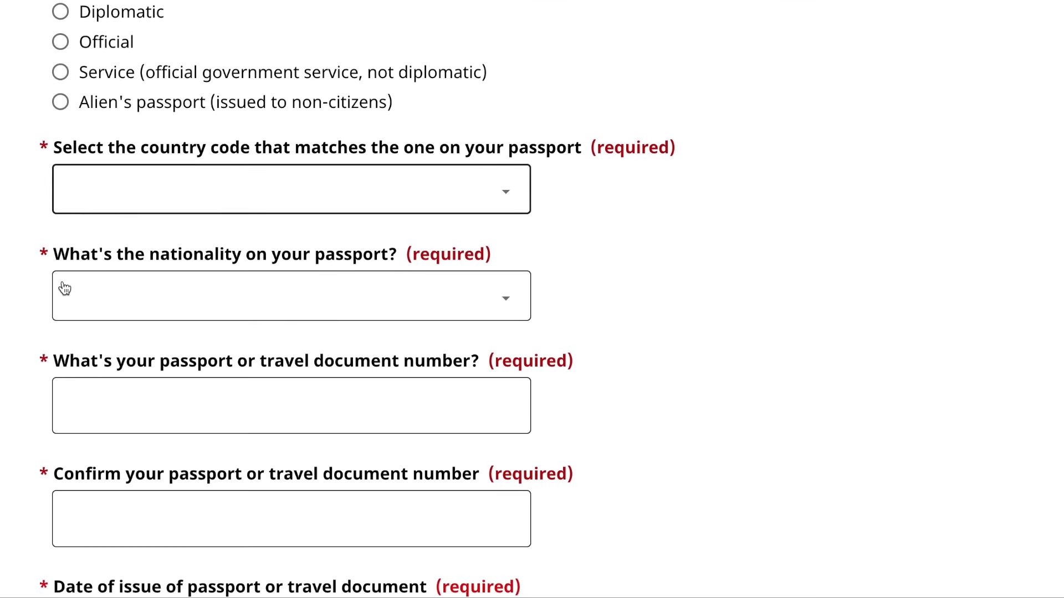
# - Set the passport country code to IND (India) and nationality to India
pyautogui.click(285, 170)
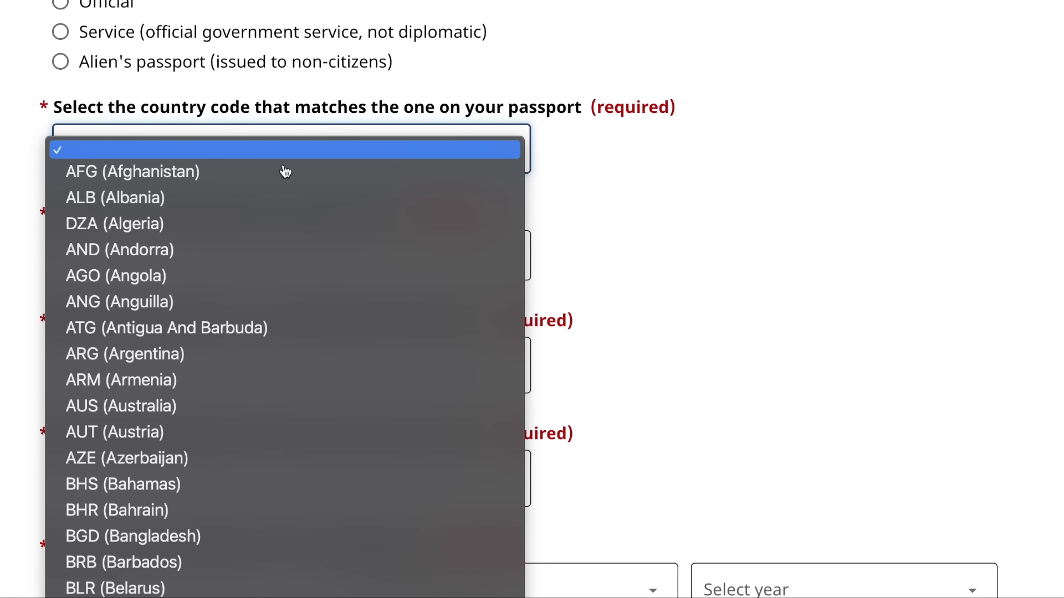
pyautogui.write('in')
pyautogui.press('Return')
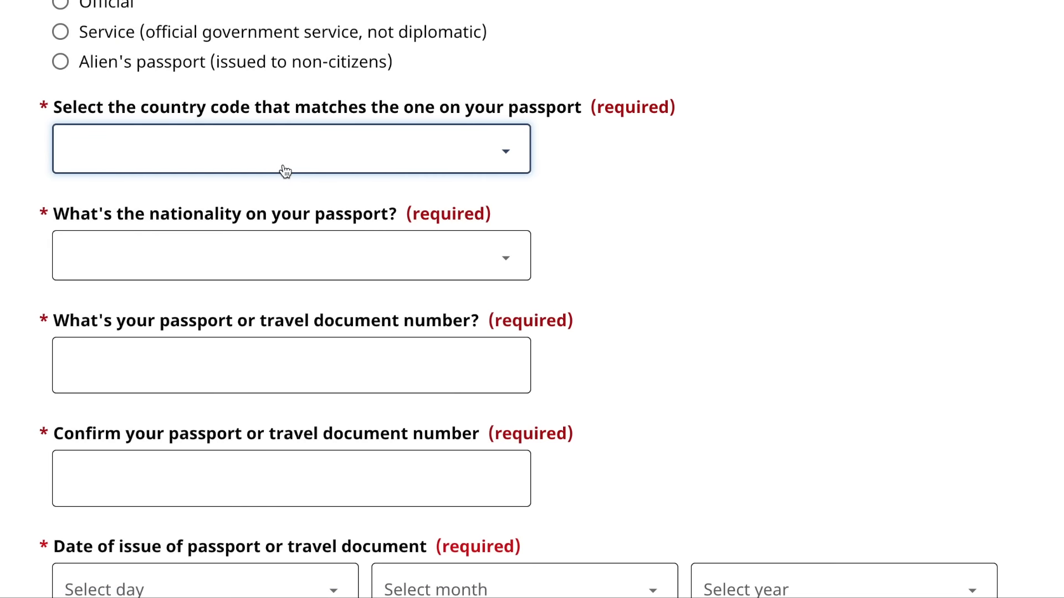
pyautogui.click(185, 266)
pyautogui.write('in')
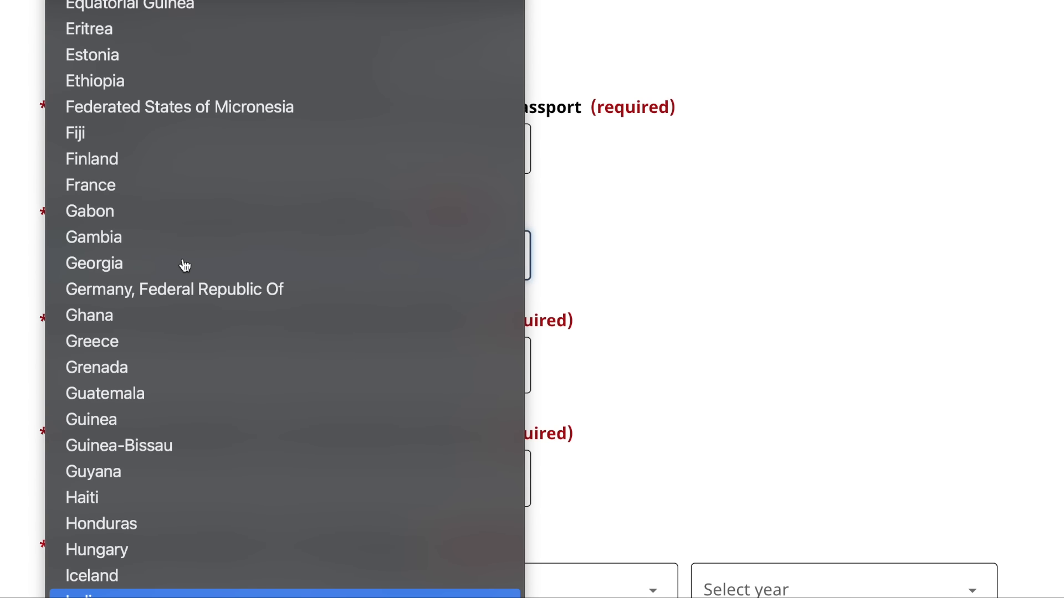
pyautogui.press('Return')
# - Enter the passport number and repeat it in the confirmation field
pyautogui.scroll(-2, 136, 367)
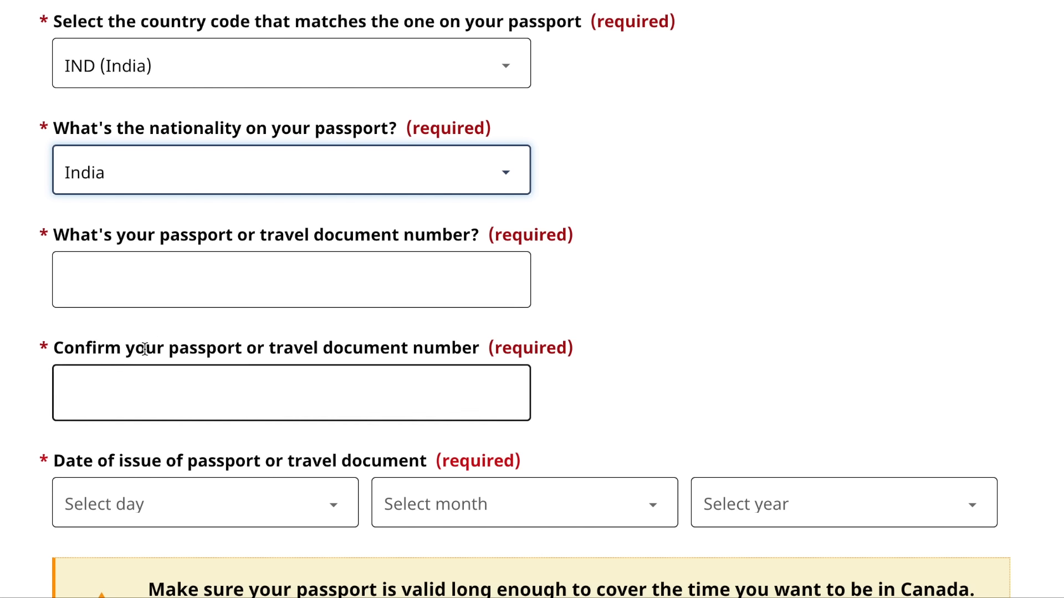
pyautogui.click(167, 292)
pyautogui.write('F6565656')
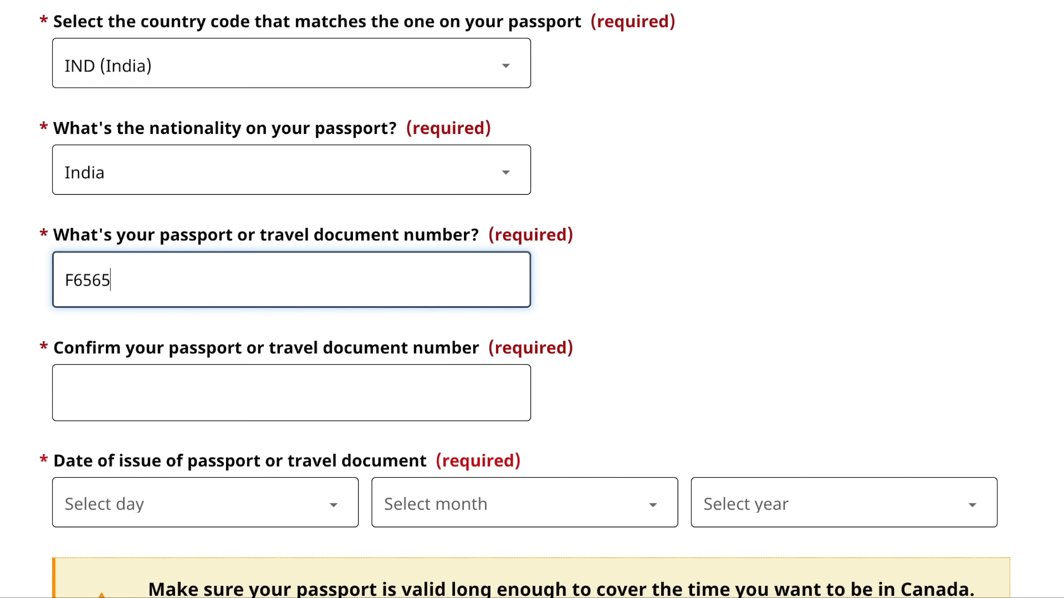
pyautogui.click(155, 395)
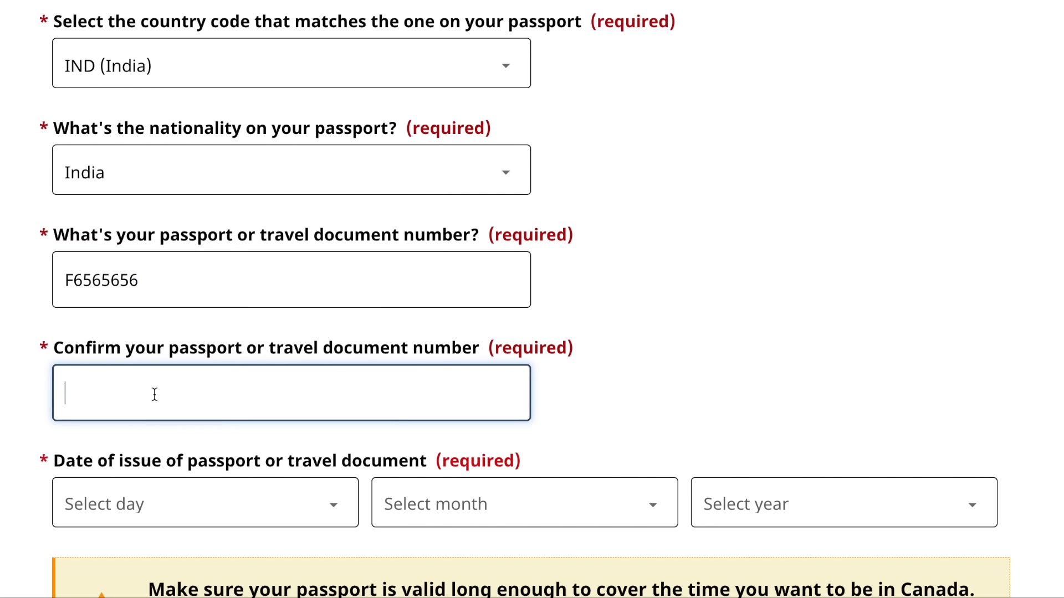
pyautogui.moveTo(178, 279); pyautogui.dragTo(35, 278)
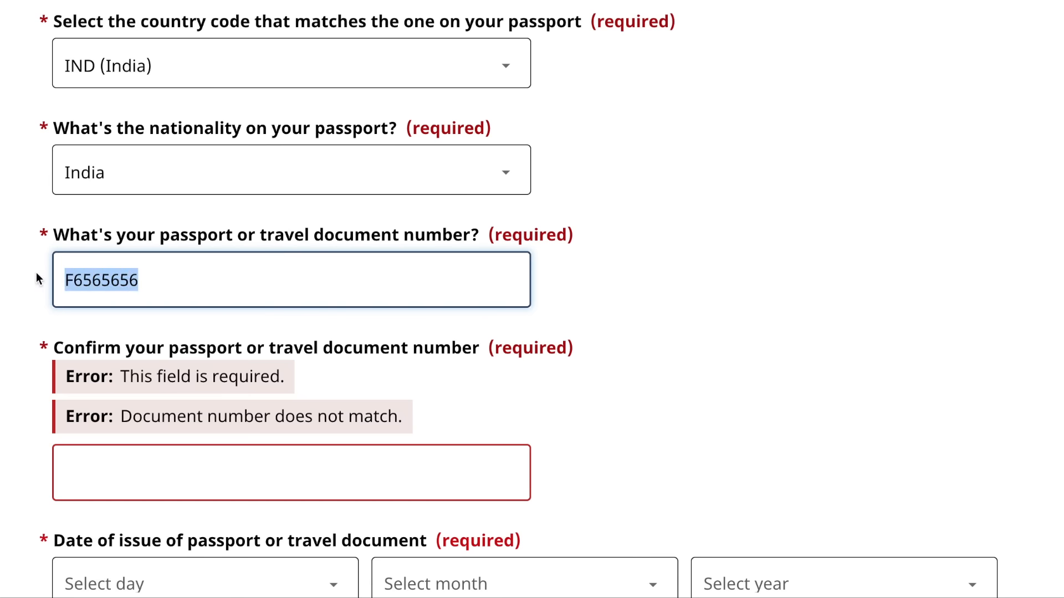
pyautogui.click(87, 468)
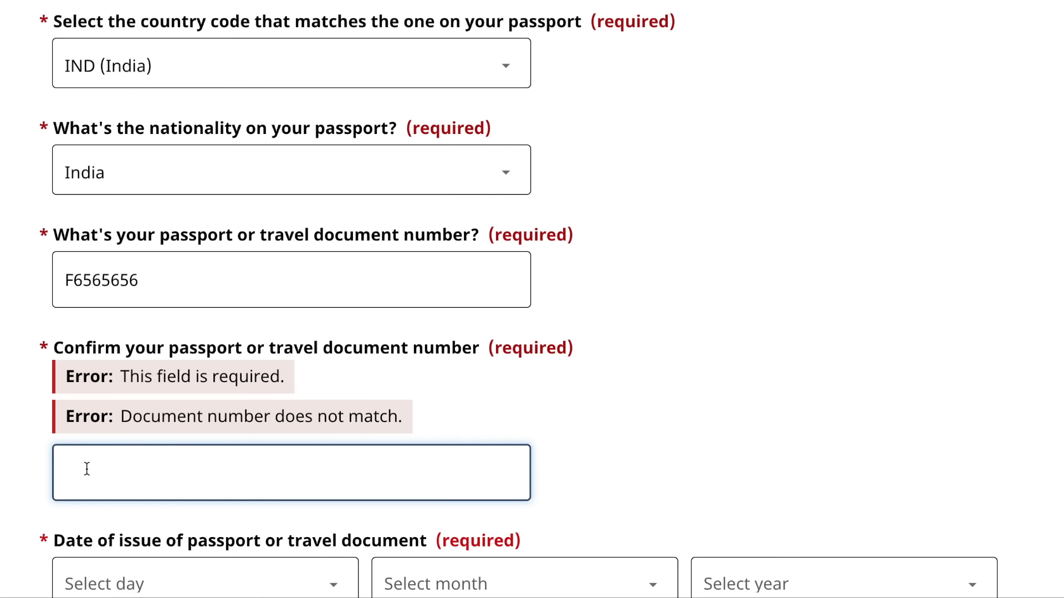
pyautogui.write('F6565656')
pyautogui.scroll(-1, 519, 299)
# - Set the passport issue date to 1 January 2022
pyautogui.scroll(-5, 83, 437)
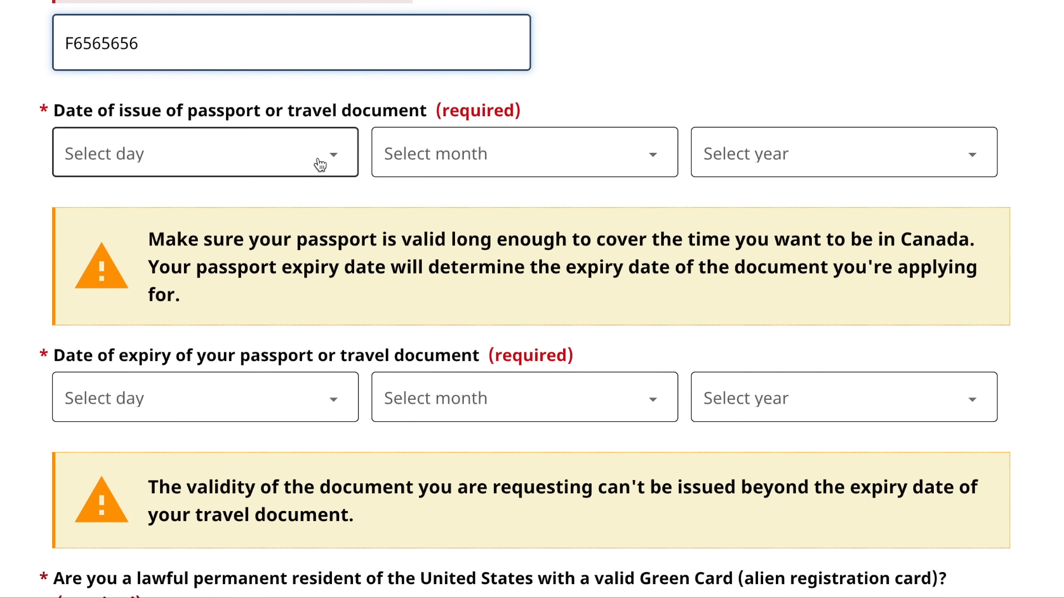
pyautogui.click(320, 165)
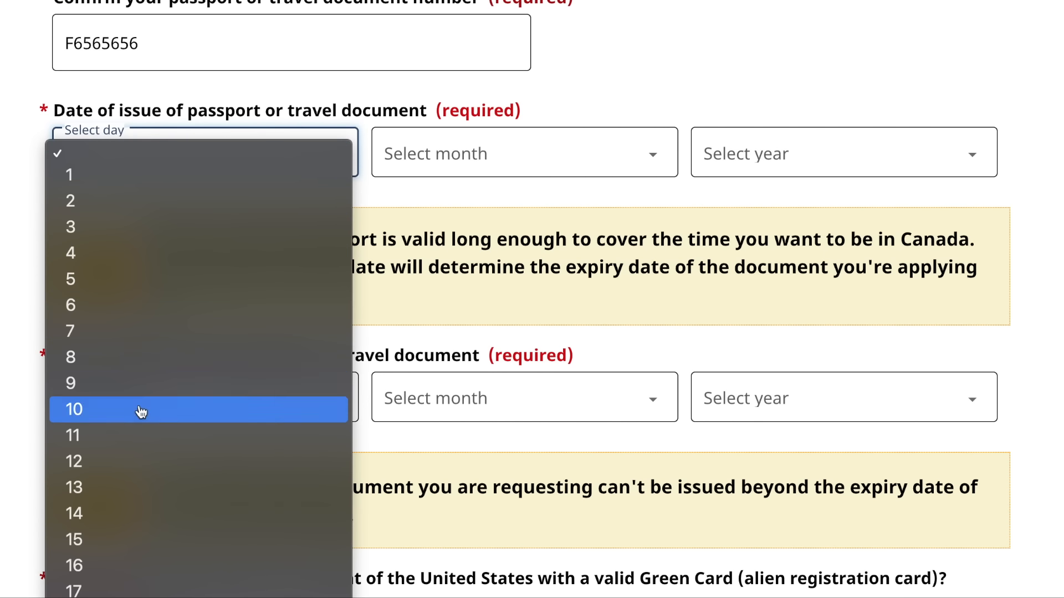
pyautogui.click(188, 170)
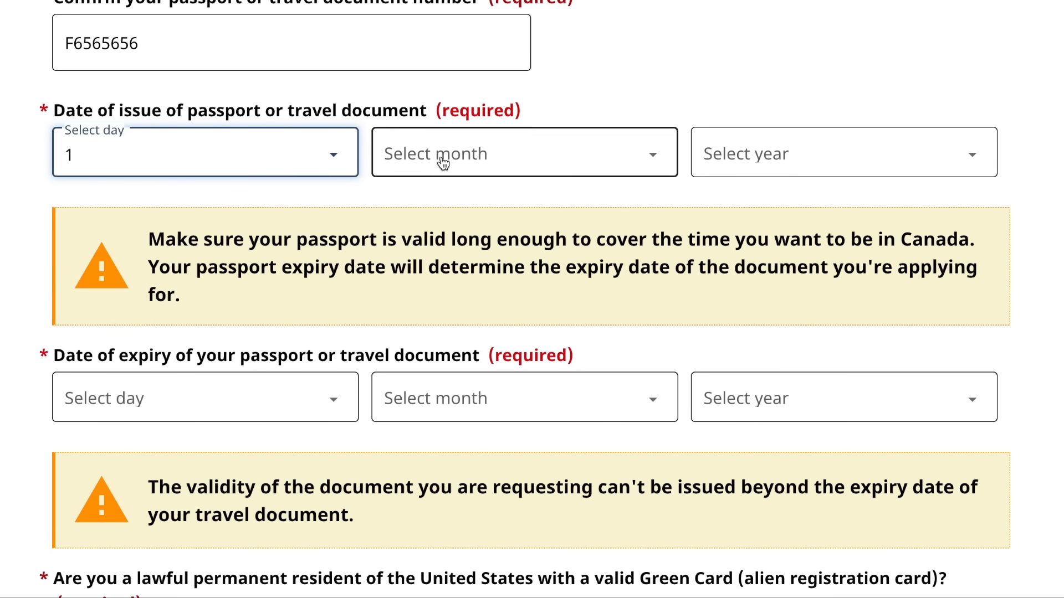
pyautogui.click(445, 158)
pyautogui.click(487, 176)
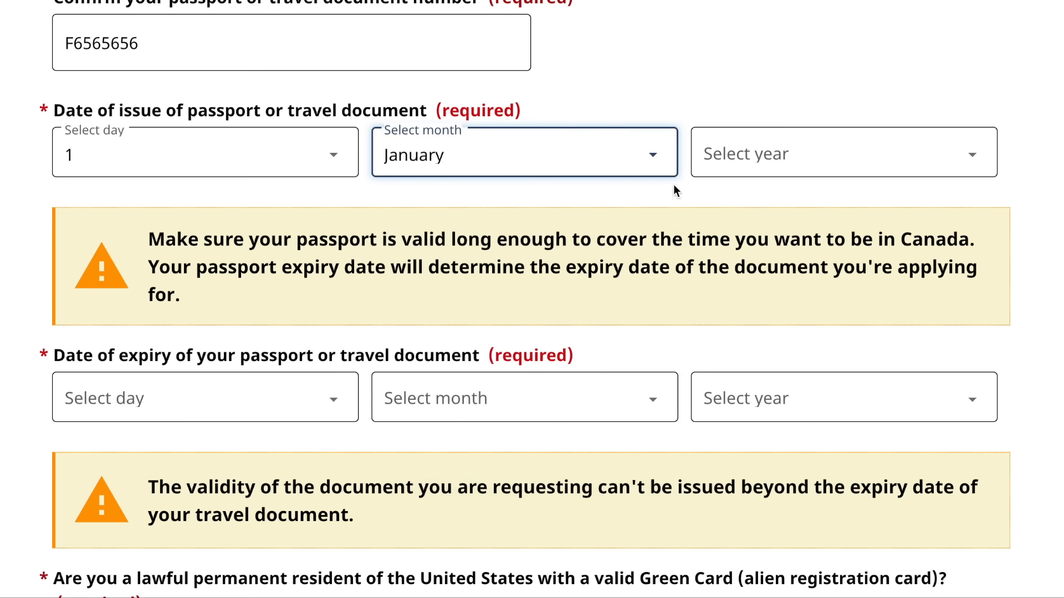
pyautogui.click(756, 178)
pyautogui.click(741, 227)
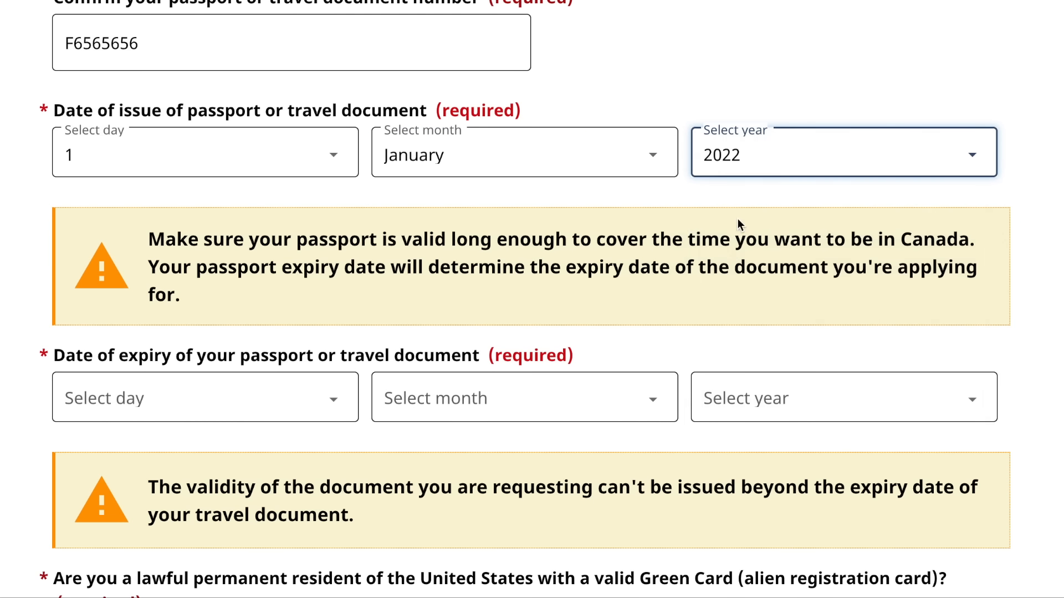
# - Set the passport expiry date to 31 December 2031, correcting the year from 2032
pyautogui.click(311, 401)
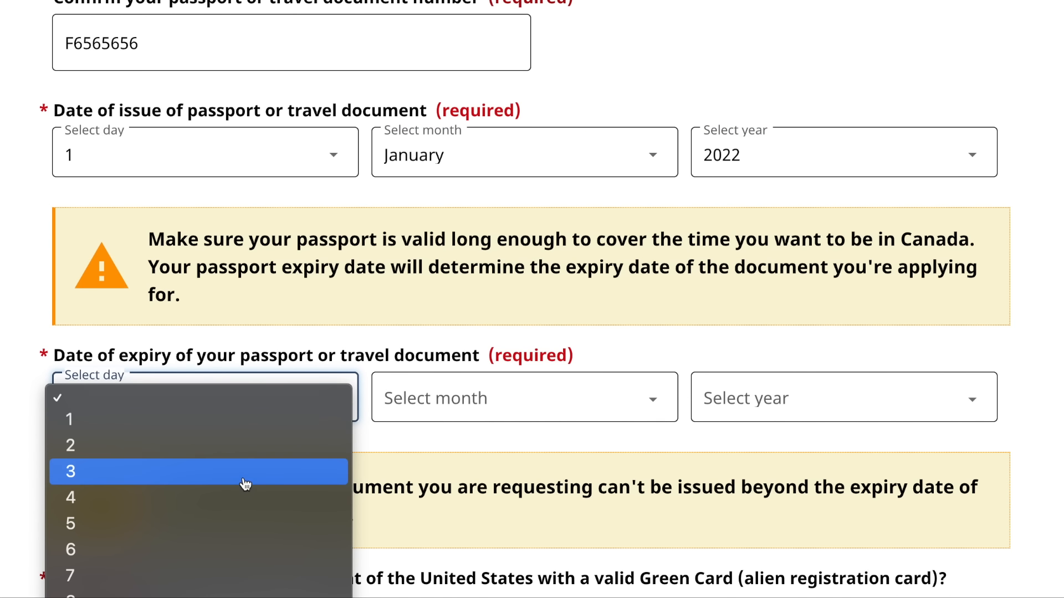
pyautogui.scroll(-10, 308, 482)
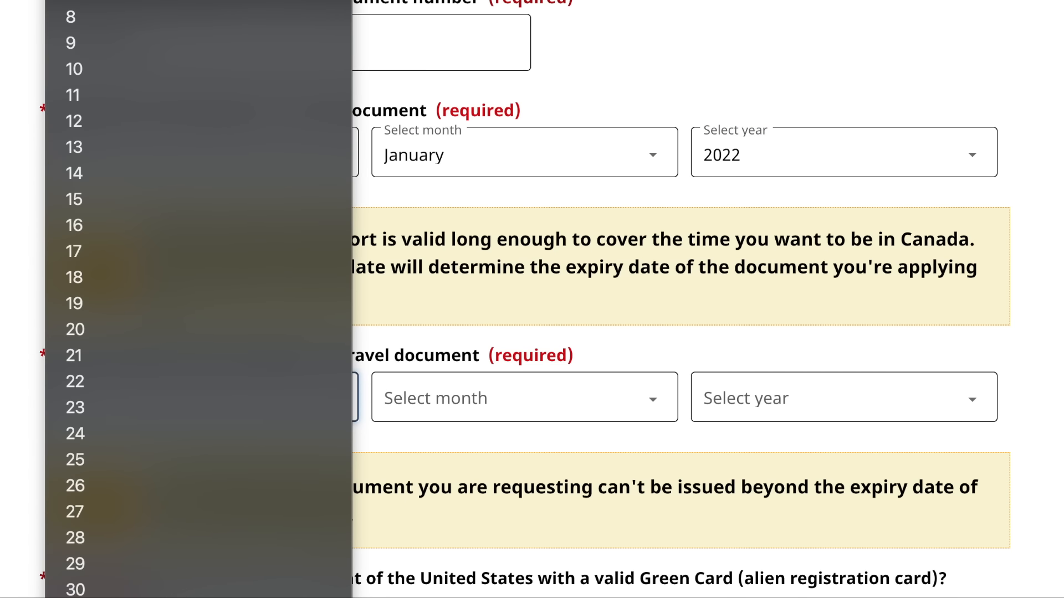
pyautogui.click(203, 597)
pyautogui.click(525, 386)
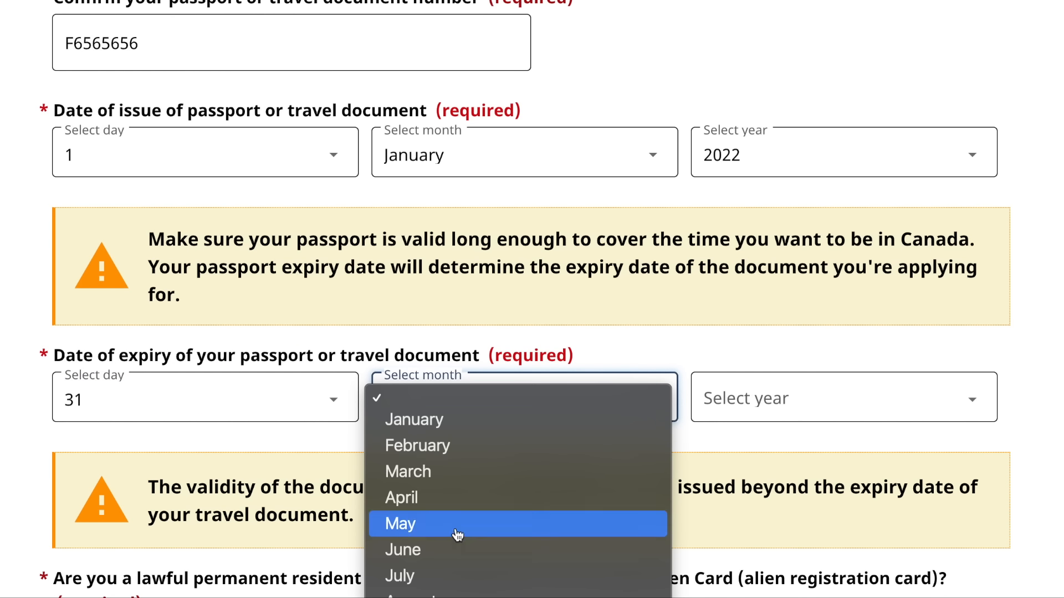
pyautogui.click(437, 597)
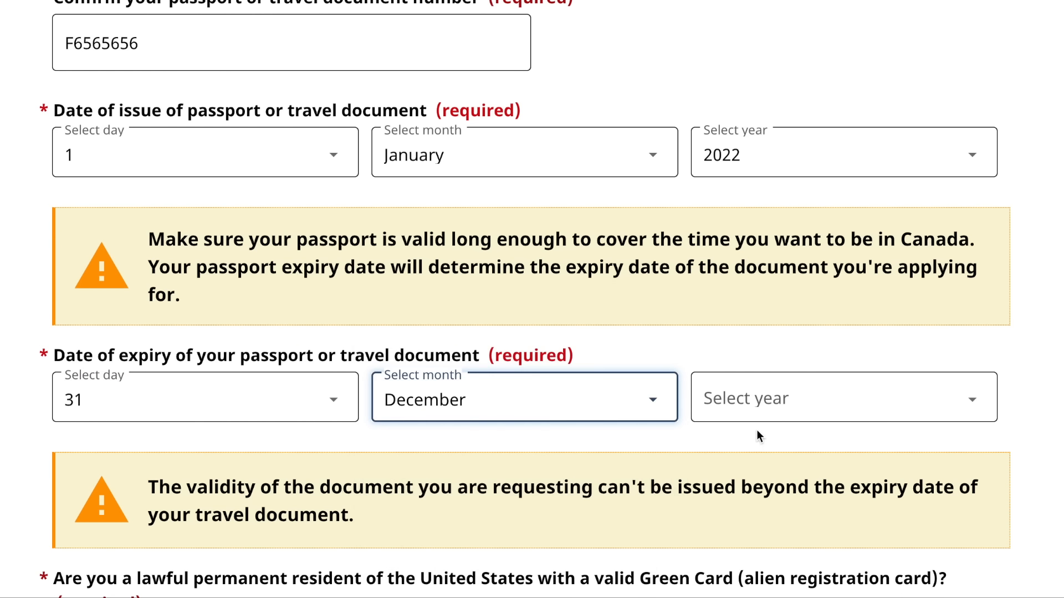
pyautogui.click(799, 402)
pyautogui.click(763, 472)
pyautogui.scroll(-1, 796, 420)
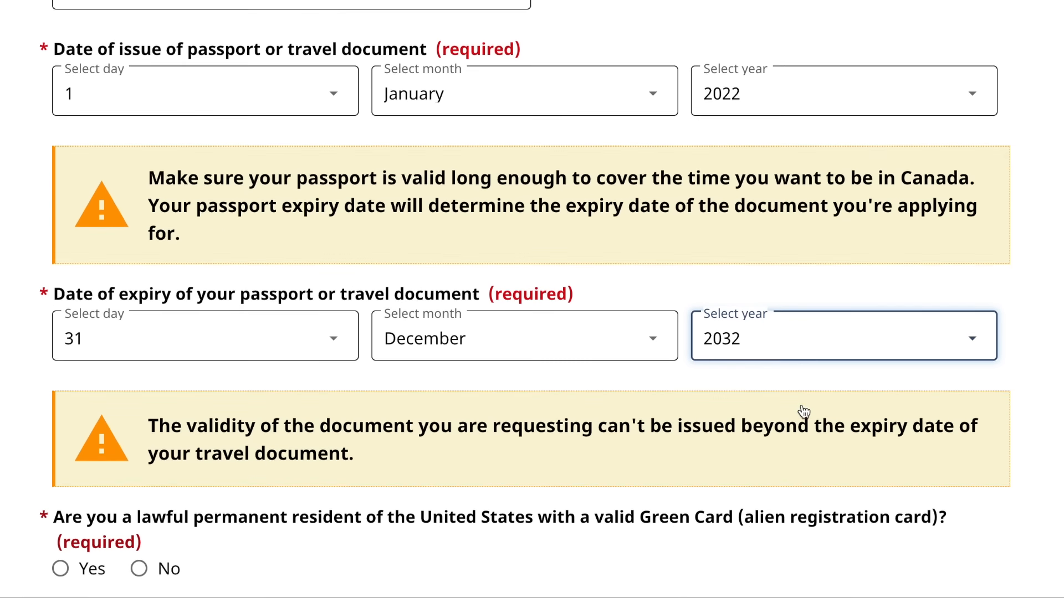
pyautogui.click(818, 334)
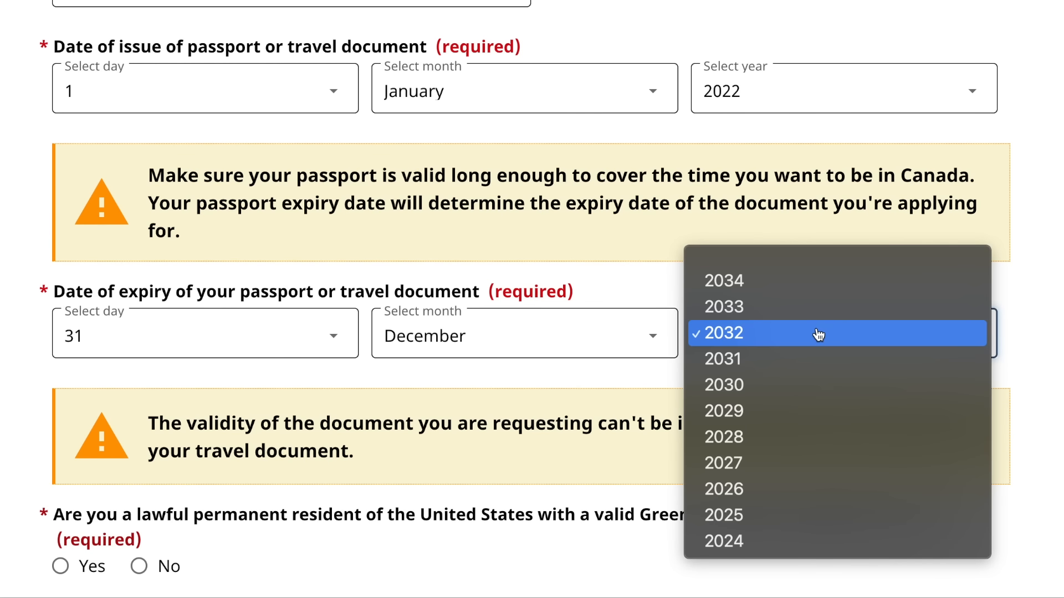
pyautogui.click(803, 357)
pyautogui.scroll(-1, 687, 345)
pyautogui.scroll(-2, 687, 344)
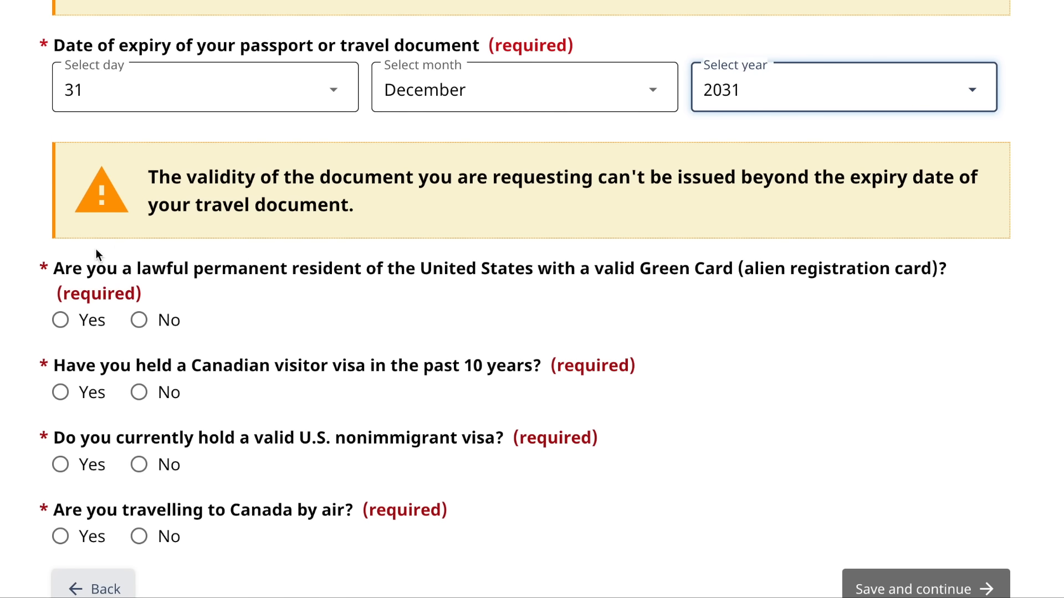
# - Answer No to Green Card, Canadian and U.S. visa questions, Yes to flying, and save
pyautogui.scroll(-1, 311, 304)
pyautogui.click(138, 277)
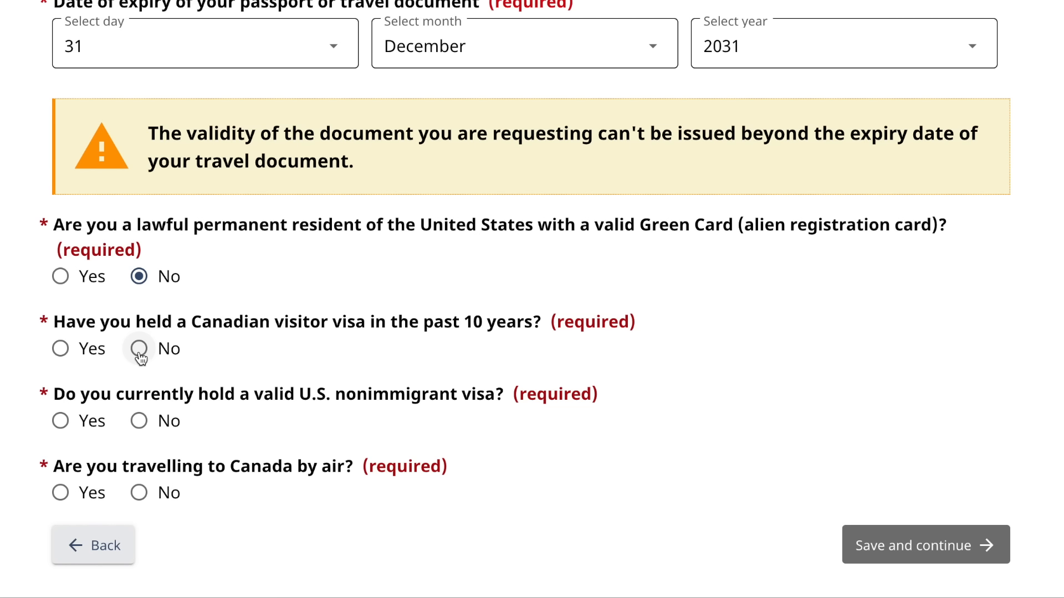
pyautogui.click(141, 350)
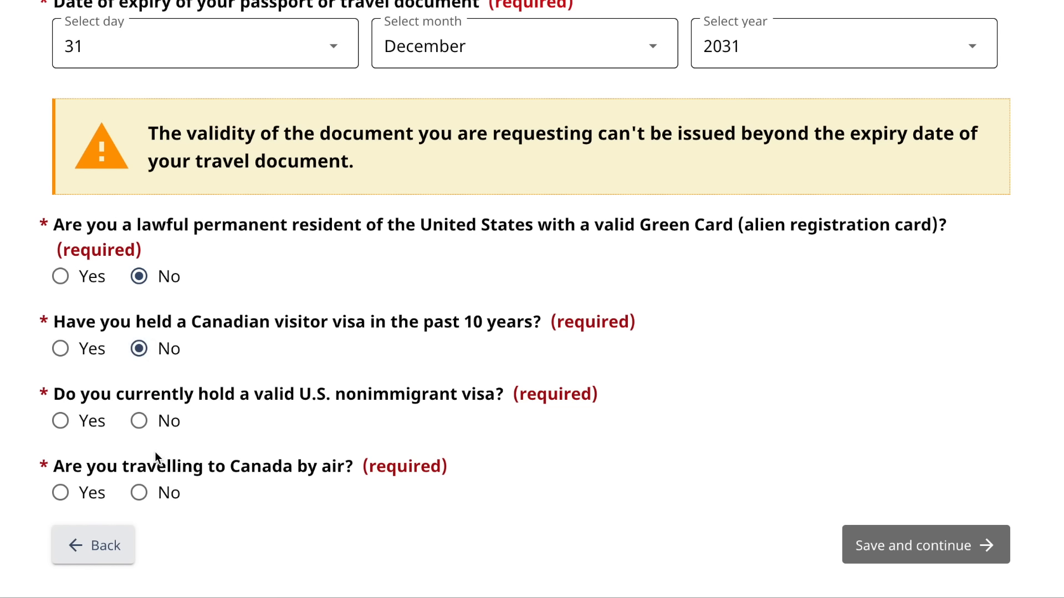
pyautogui.click(139, 422)
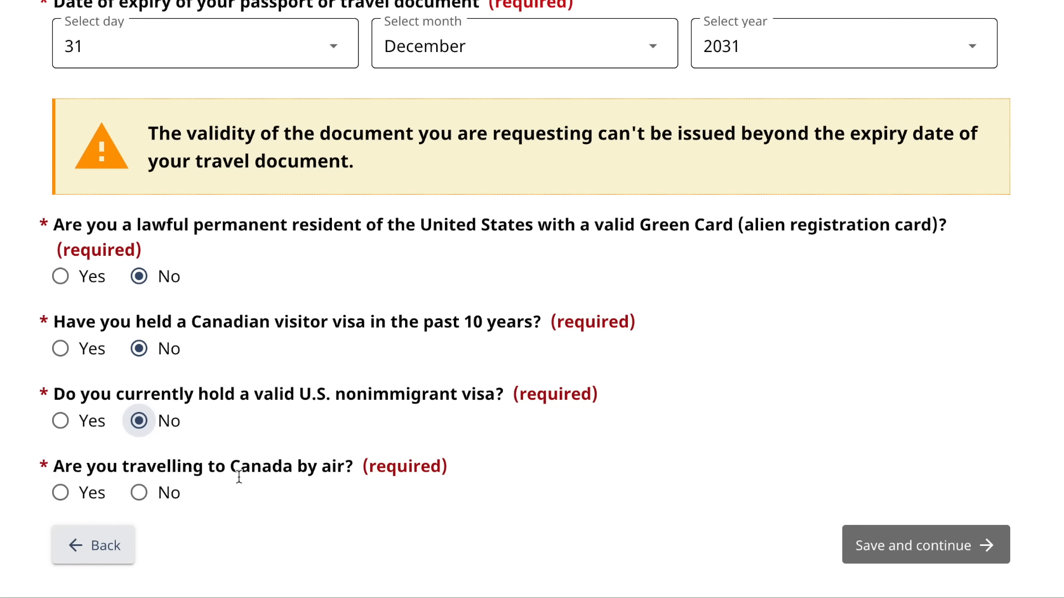
pyautogui.click(60, 494)
pyautogui.click(878, 542)
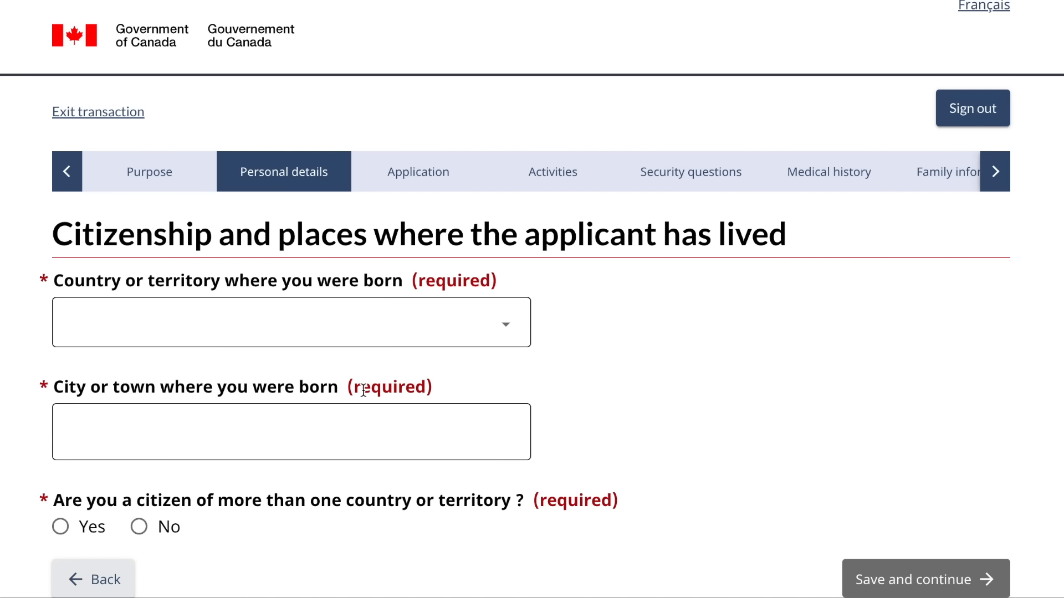
# - Record India as the country of birth and Delhi as the city of birth
pyautogui.click(376, 331)
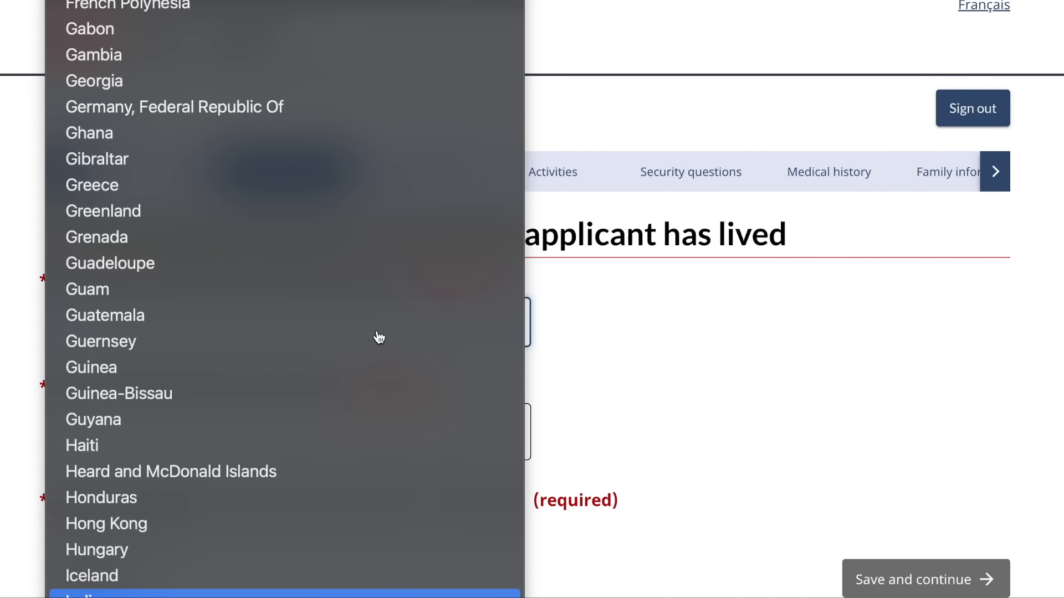
pyautogui.press('Return')
pyautogui.scroll(-3, 377, 332)
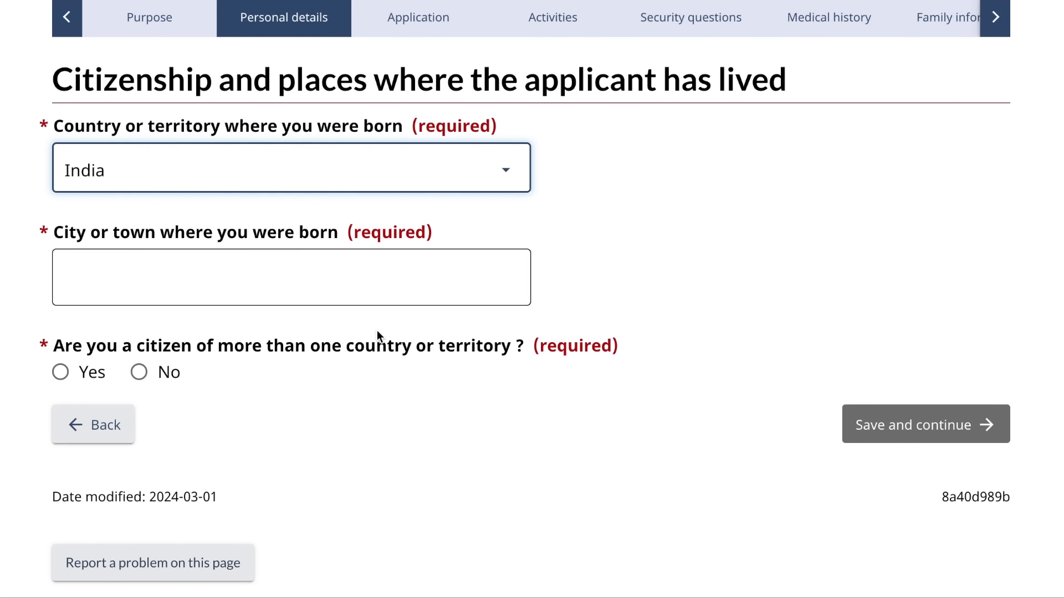
pyautogui.click(292, 282)
pyautogui.write('Delhi')
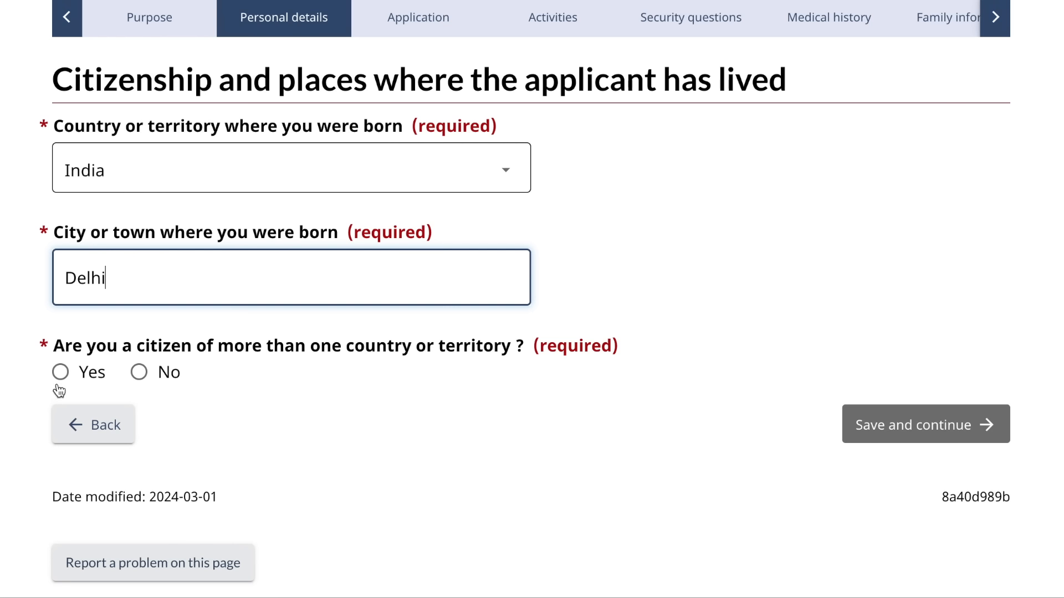
# - Declare sole Indian citizenship held since birth and save the page
pyautogui.click(139, 372)
pyautogui.scroll(-1, 707, 439)
pyautogui.scroll(-2, 709, 443)
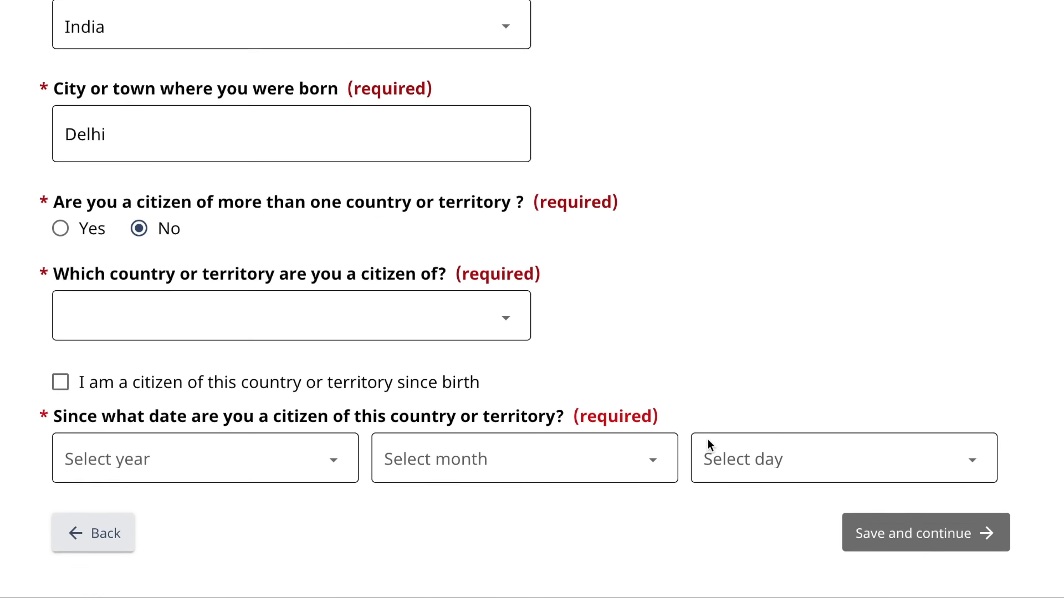
pyautogui.click(466, 267)
pyautogui.write('in')
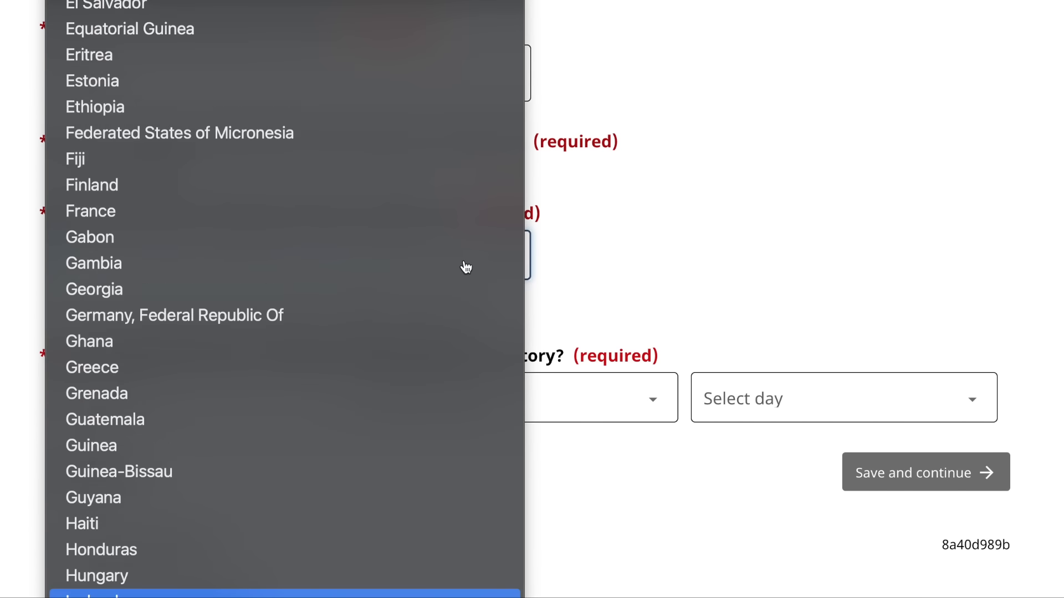
pyautogui.press('Return')
pyautogui.scroll(-1, 465, 265)
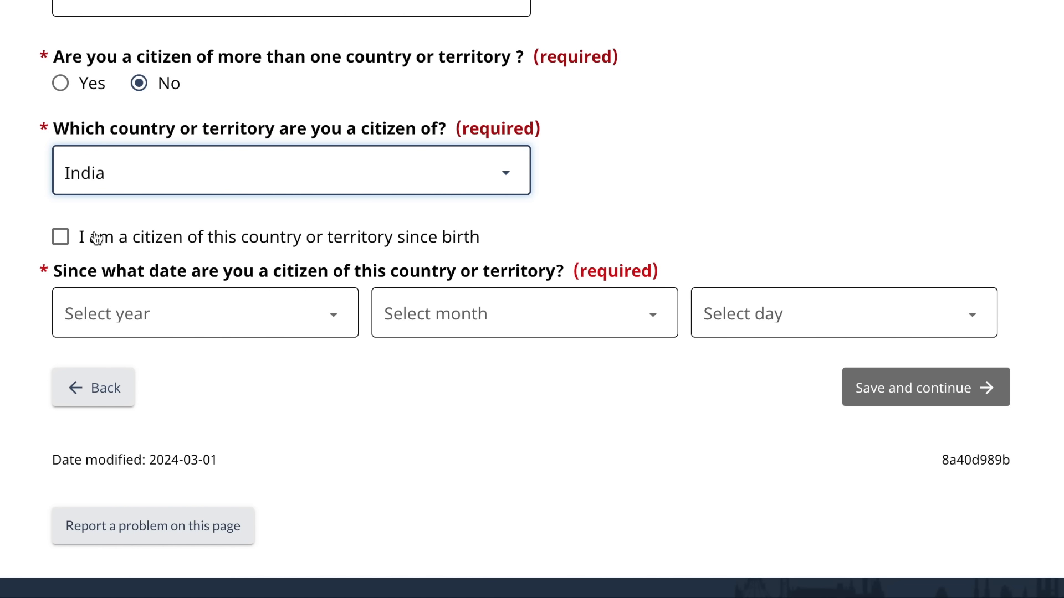
pyautogui.click(61, 237)
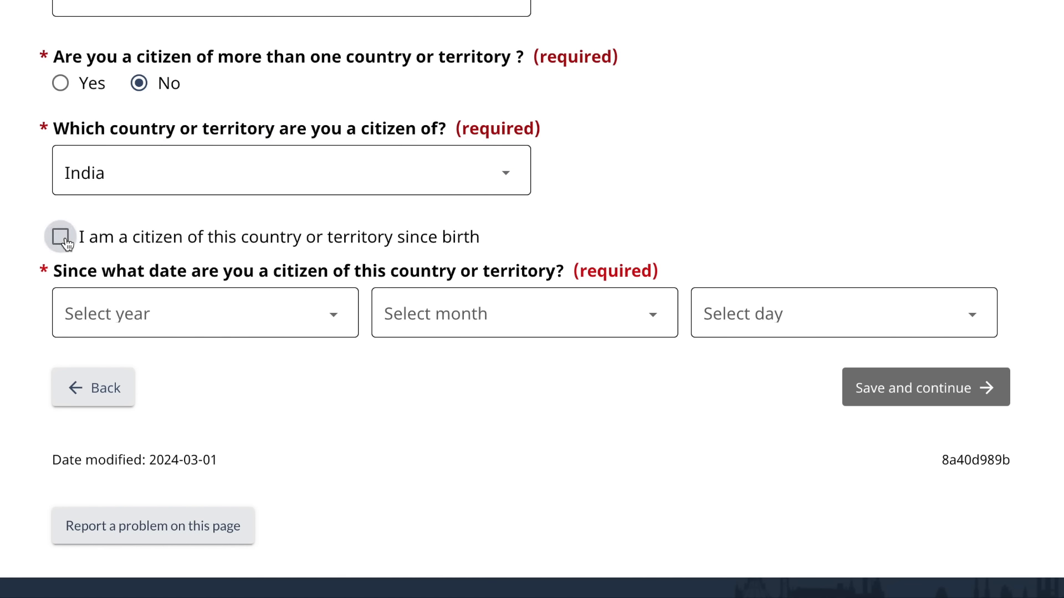
pyautogui.scroll(-1, 523, 496)
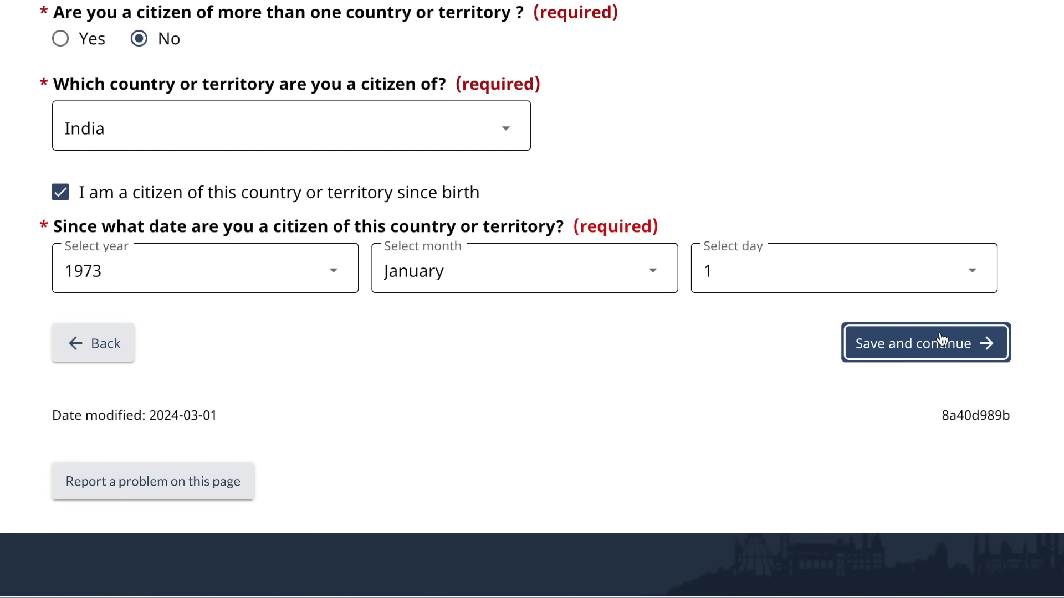
pyautogui.click(926, 348)
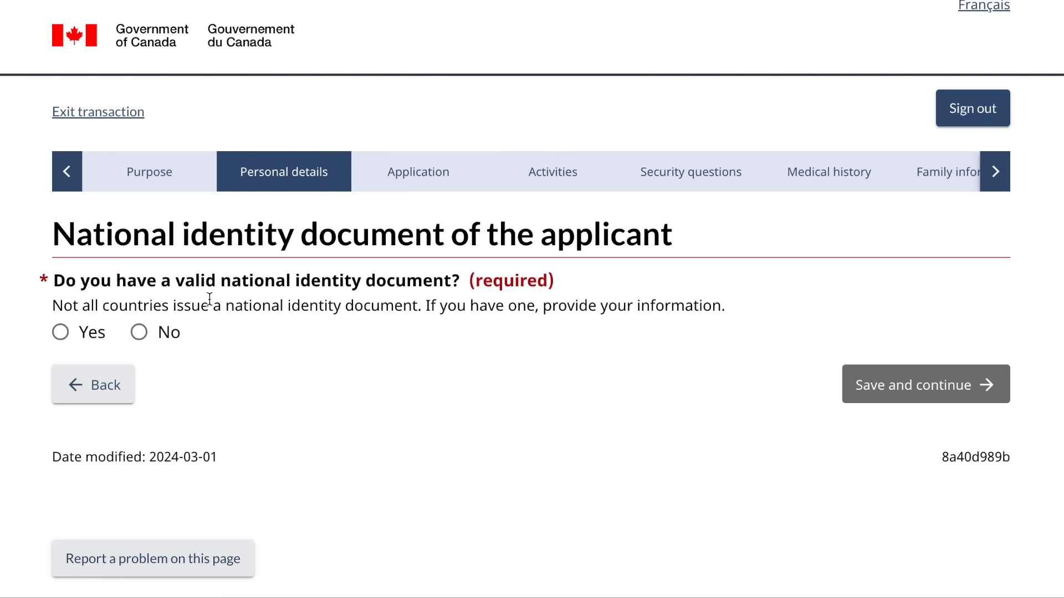
# - Declare a national identity document and enter its document number
pyautogui.click(61, 333)
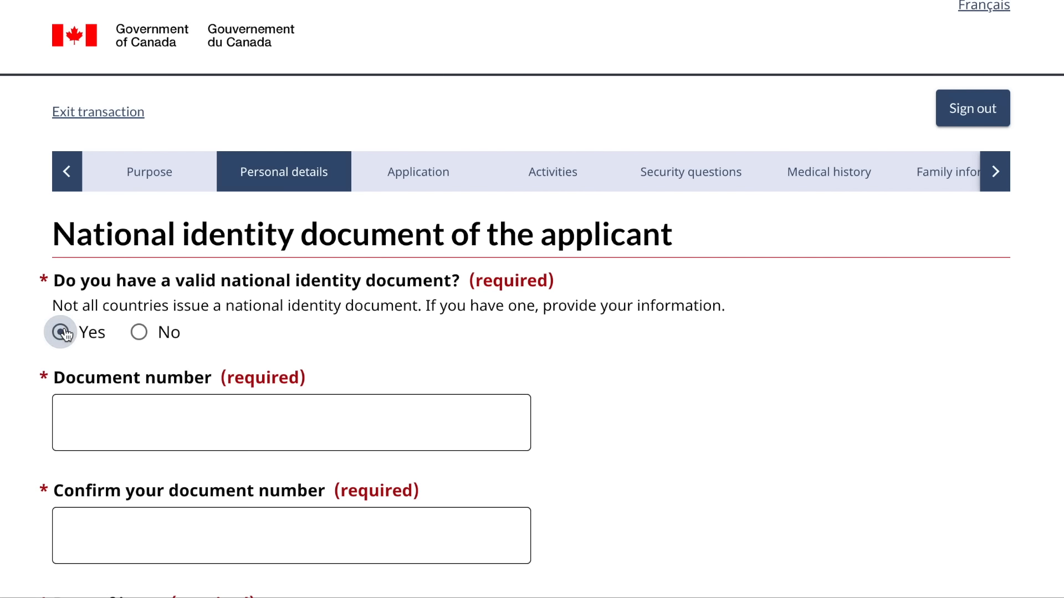
pyautogui.scroll(-2, 126, 388)
pyautogui.click(154, 329)
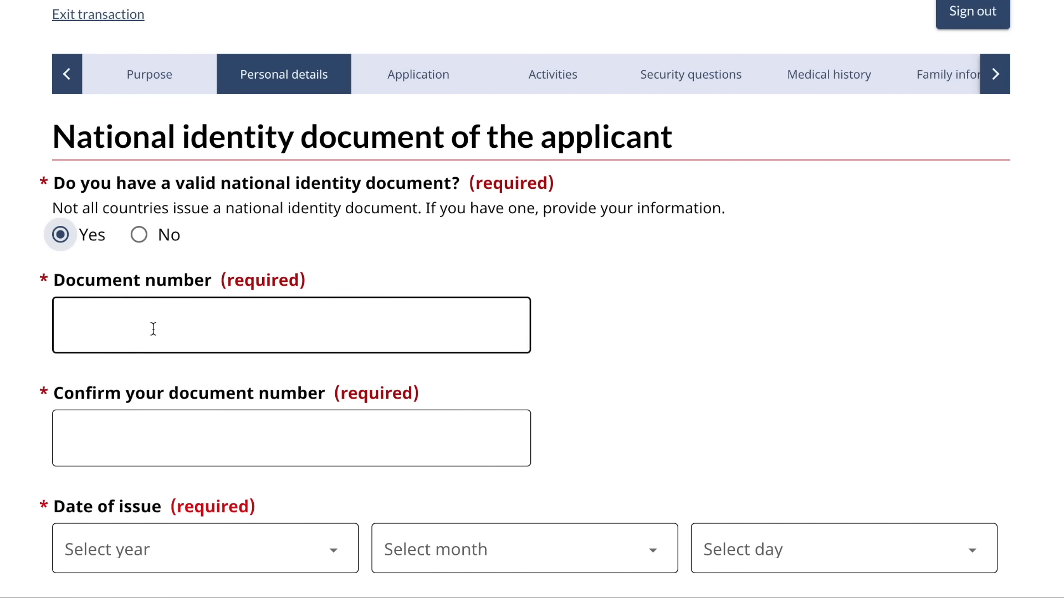
pyautogui.click(153, 329)
pyautogui.write('F6565656')
pyautogui.click(116, 430)
pyautogui.write('F6565656')
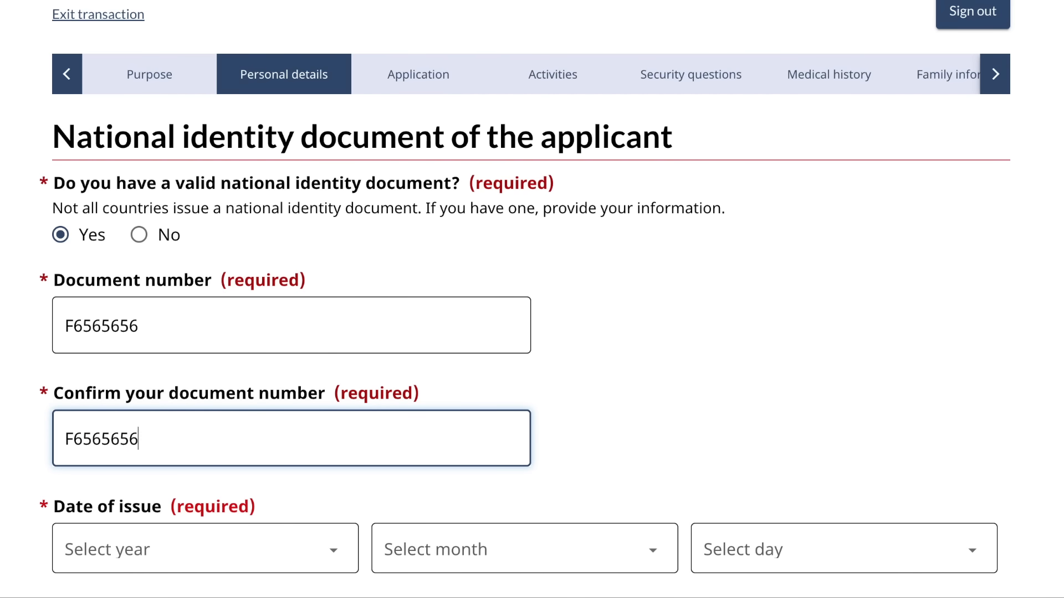
pyautogui.scroll(-3, 178, 294)
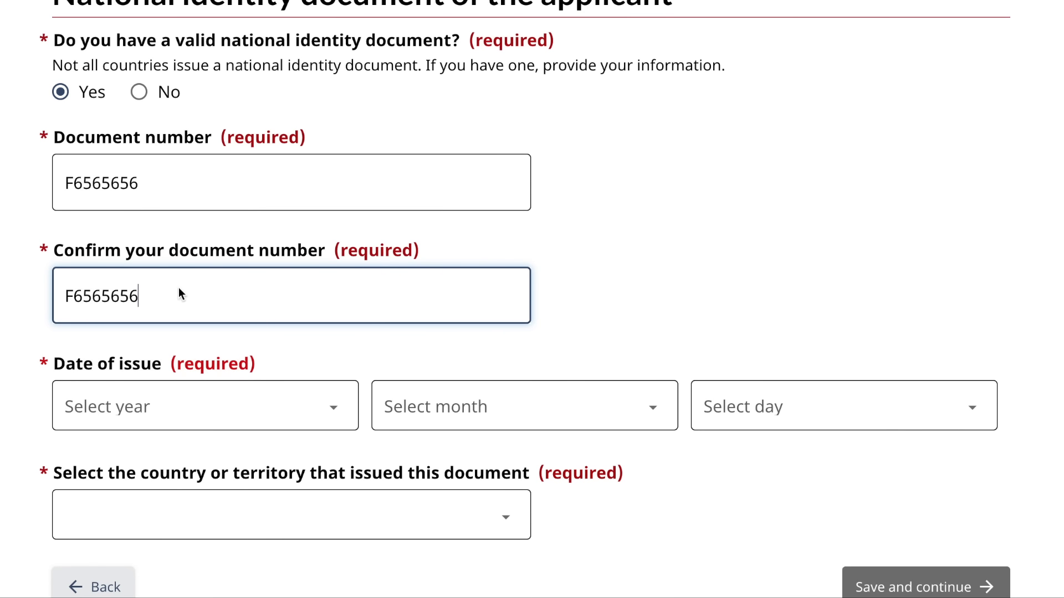
# - Set the document's issue date to 1 January 2022 and issuer India, then save
pyautogui.click(190, 408)
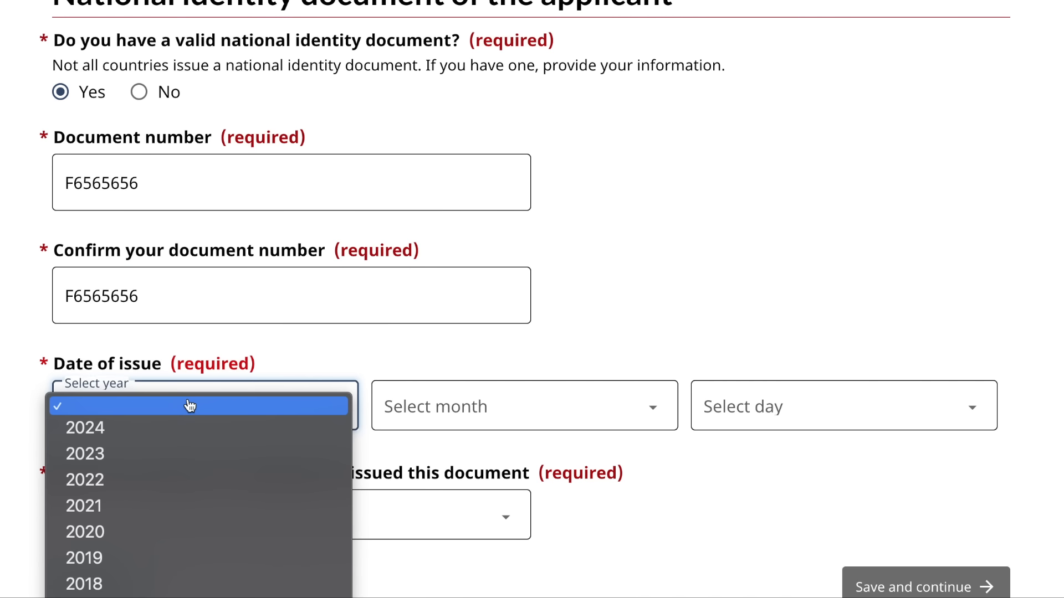
pyautogui.click(142, 480)
pyautogui.click(436, 422)
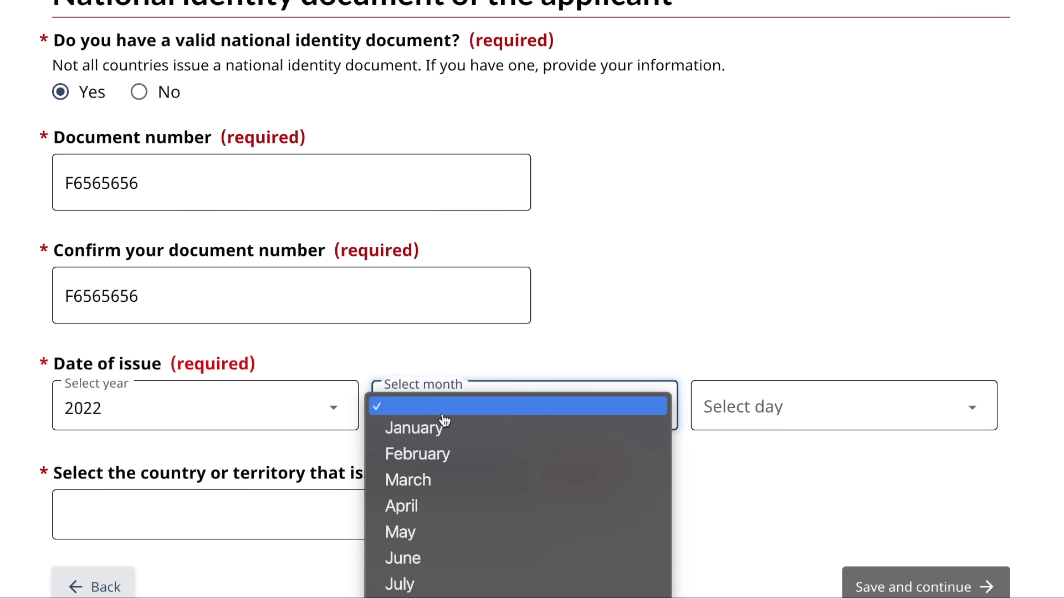
pyautogui.click(436, 443)
pyautogui.click(735, 408)
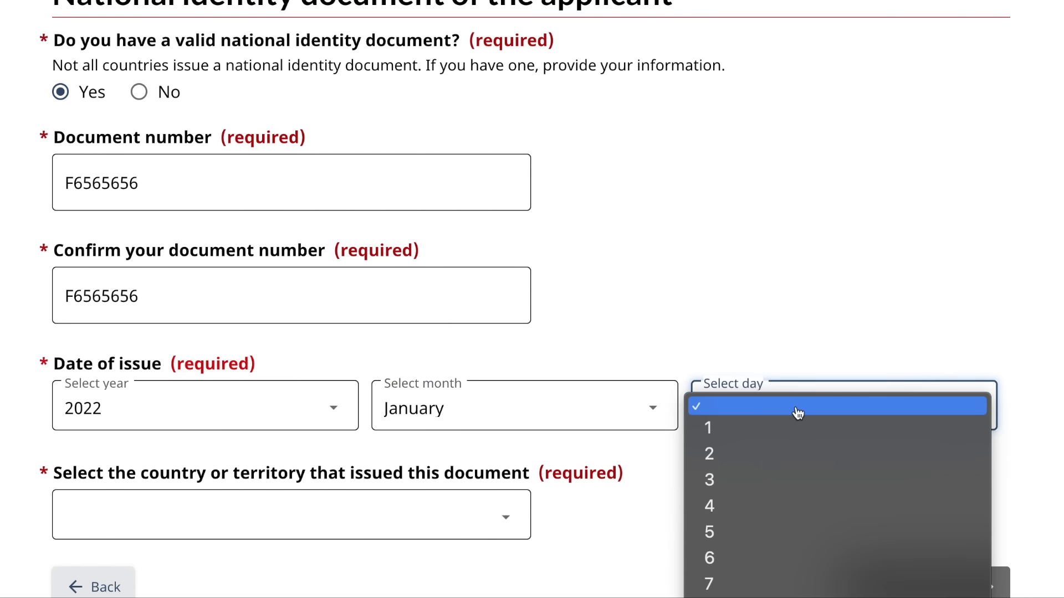
pyautogui.click(707, 431)
pyautogui.scroll(-3, 492, 418)
pyautogui.click(452, 381)
pyautogui.write('in')
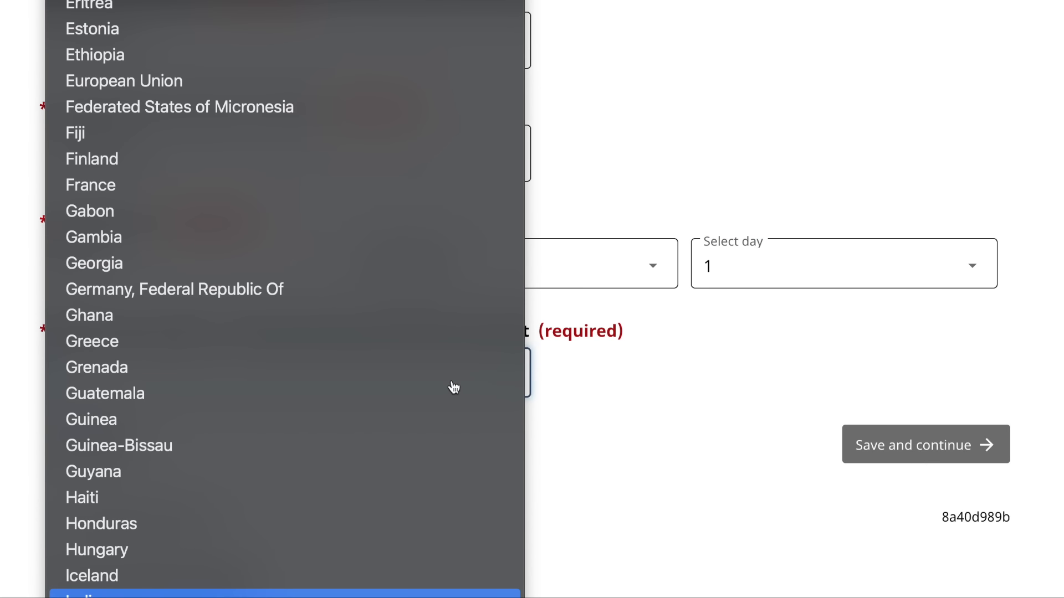
pyautogui.press('Return')
pyautogui.click(915, 445)
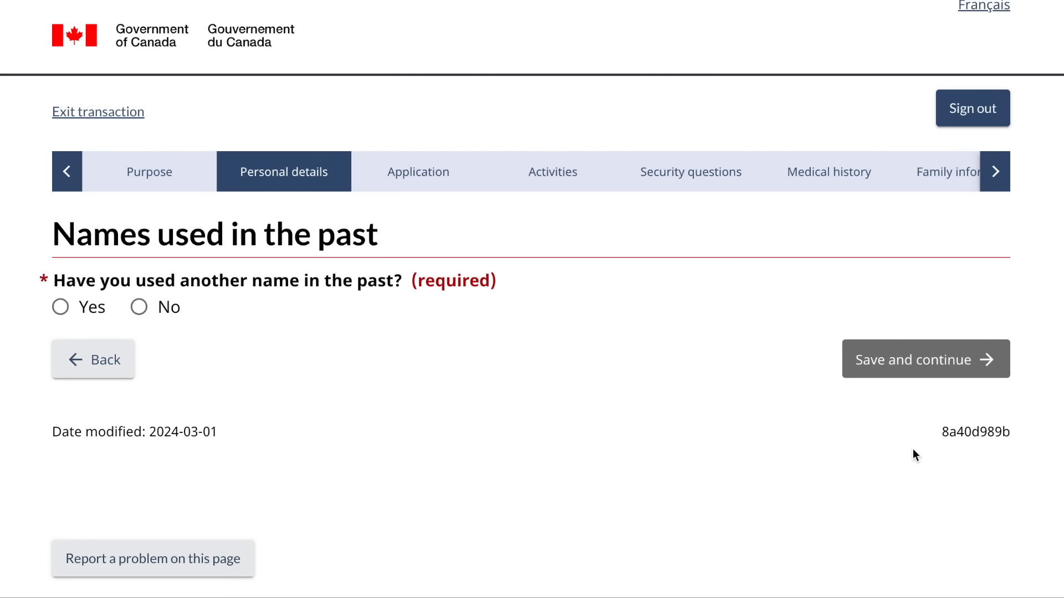
# - Answer No to previously used names, then set India as the residence country
pyautogui.click(160, 312)
pyautogui.click(912, 378)
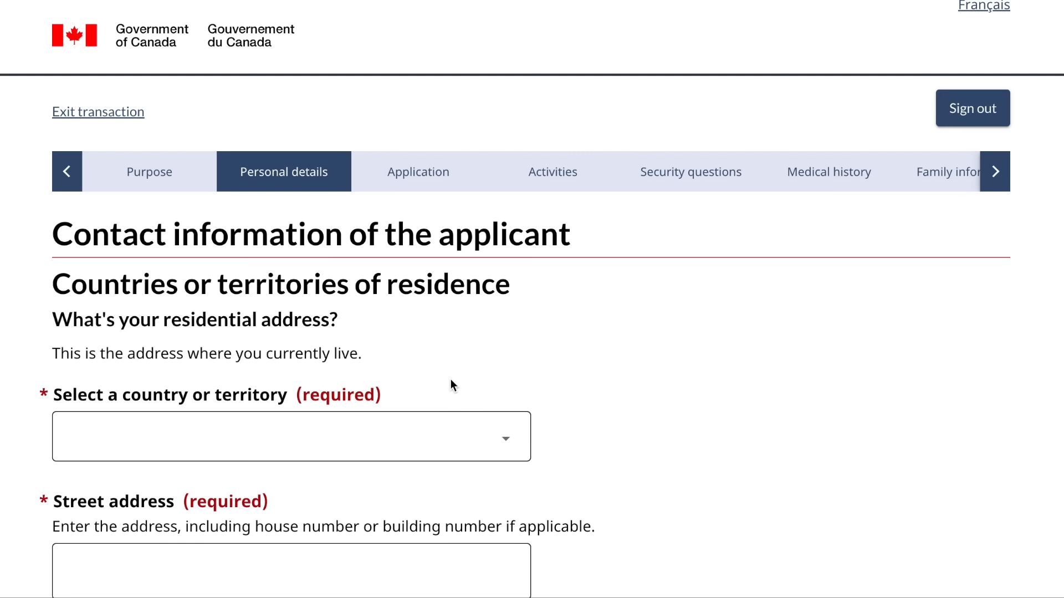
pyautogui.scroll(-3, 450, 380)
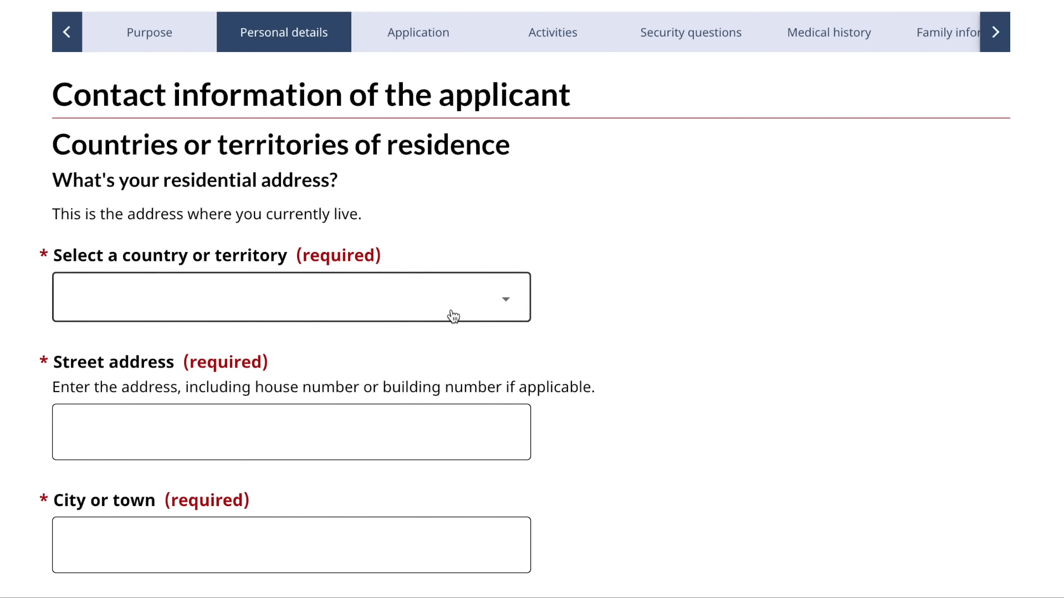
pyautogui.click(453, 316)
pyautogui.write('india')
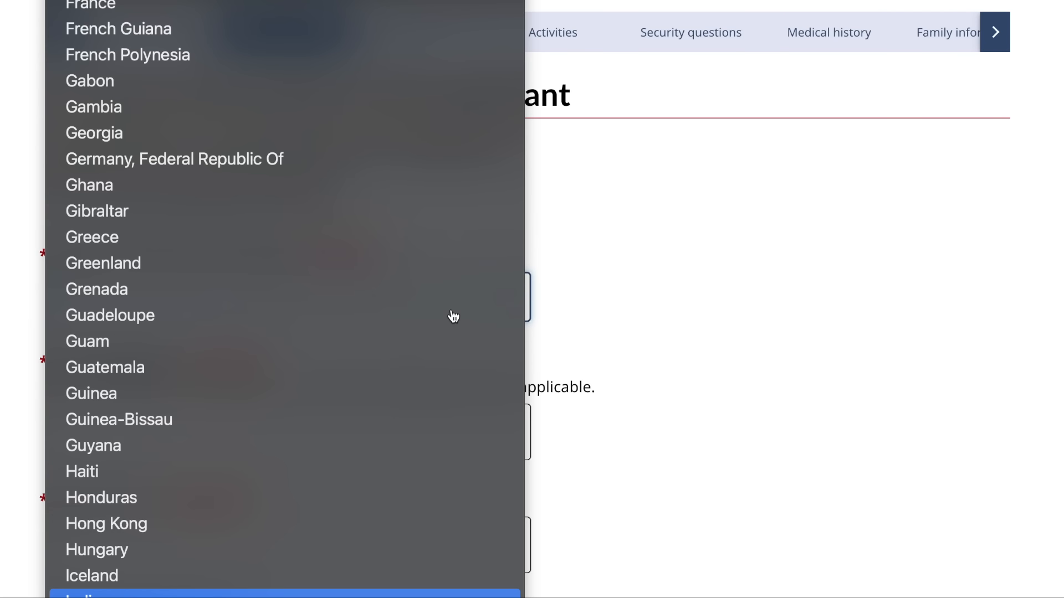
pyautogui.press('Return')
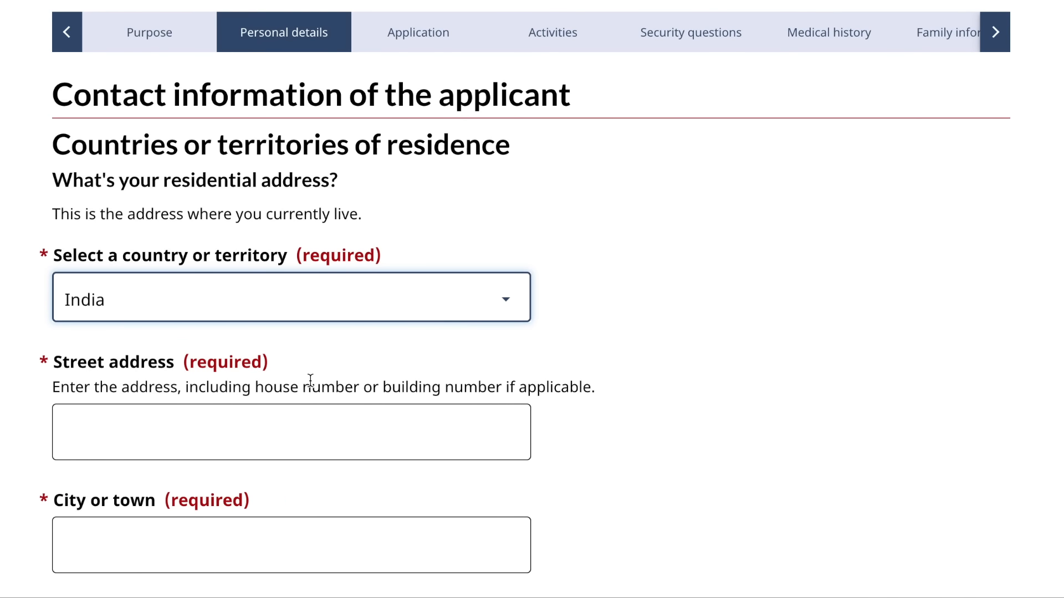
# - Enter the residential street address, city Delhi and postal code
pyautogui.scroll(-2, 310, 380)
pyautogui.click(312, 325)
pyautogui.write('122')
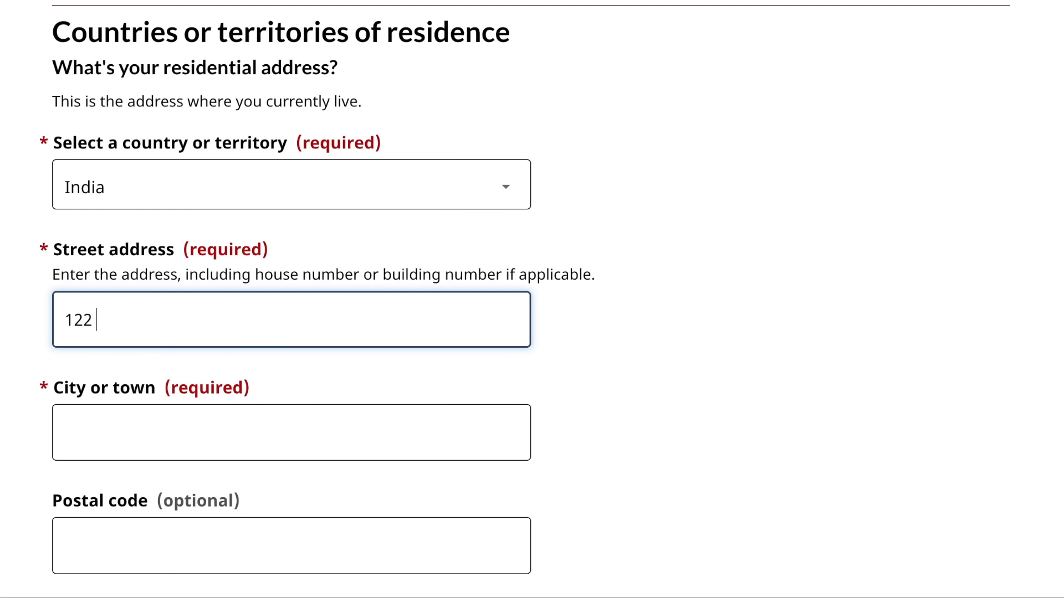
pyautogui.write(' valley street')
pyautogui.click(132, 439)
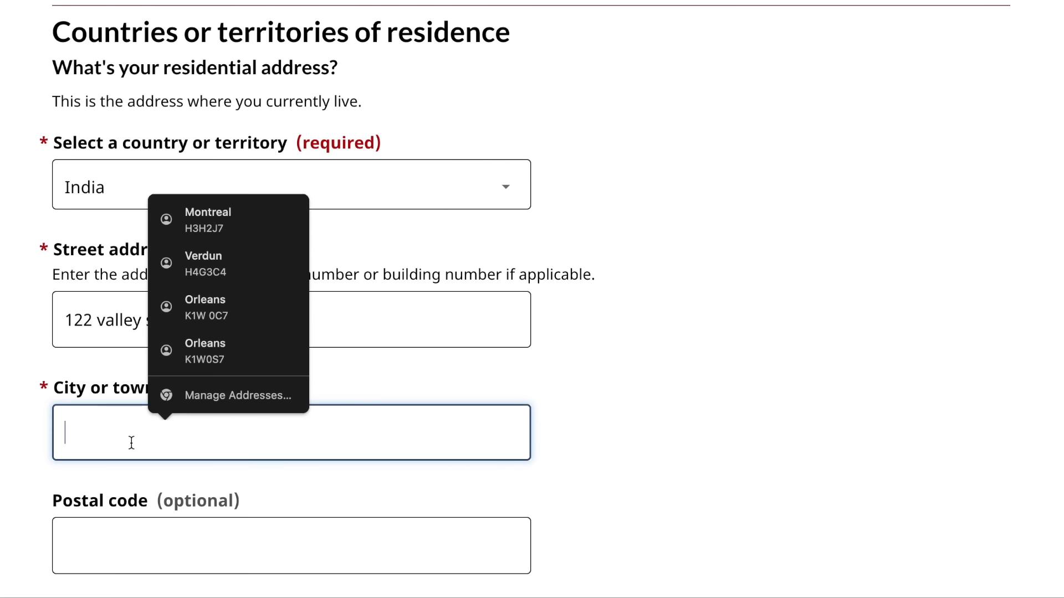
pyautogui.write('delhi')
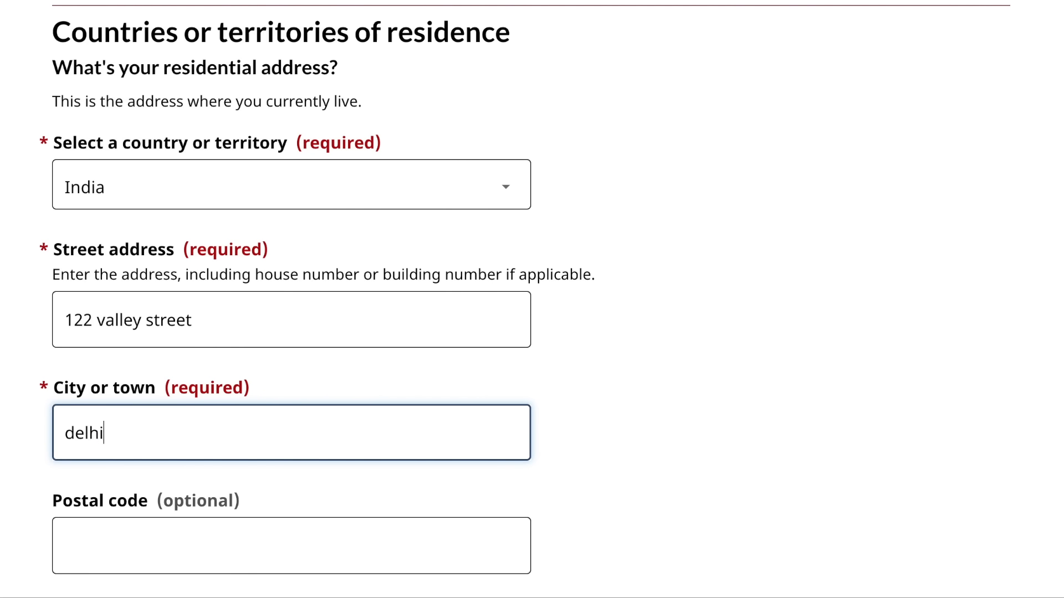
pyautogui.click(135, 539)
pyautogui.write('121232')
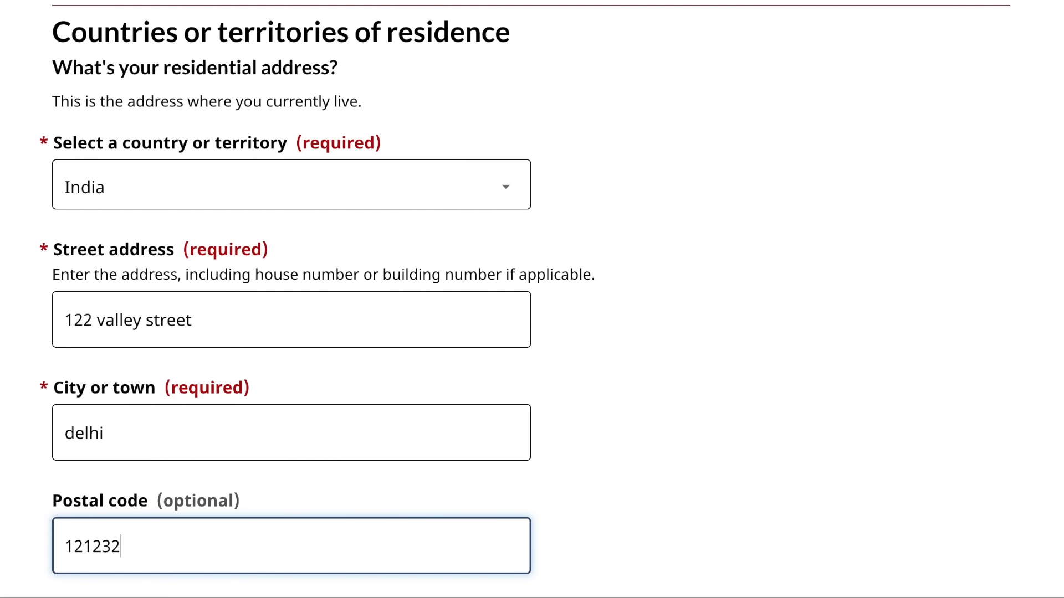
# - Mark the mailing address as the same and open the add-country-of-residence form
pyautogui.scroll(-4, 532, 299)
pyautogui.scroll(-4, 532, 299)
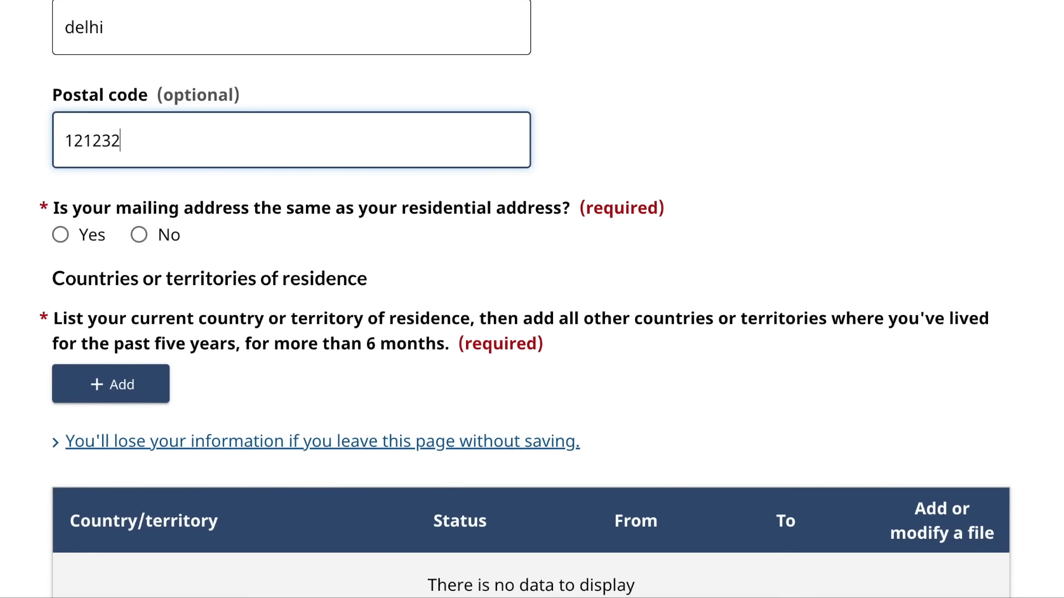
pyautogui.click(61, 202)
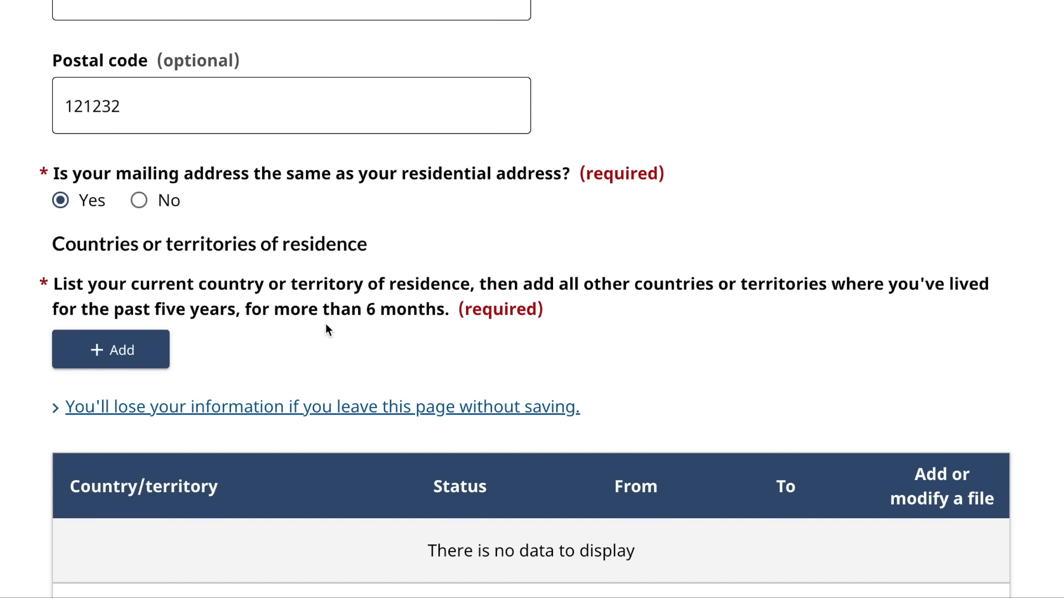
pyautogui.click(167, 343)
pyautogui.scroll(-2, 210, 320)
pyautogui.click(157, 288)
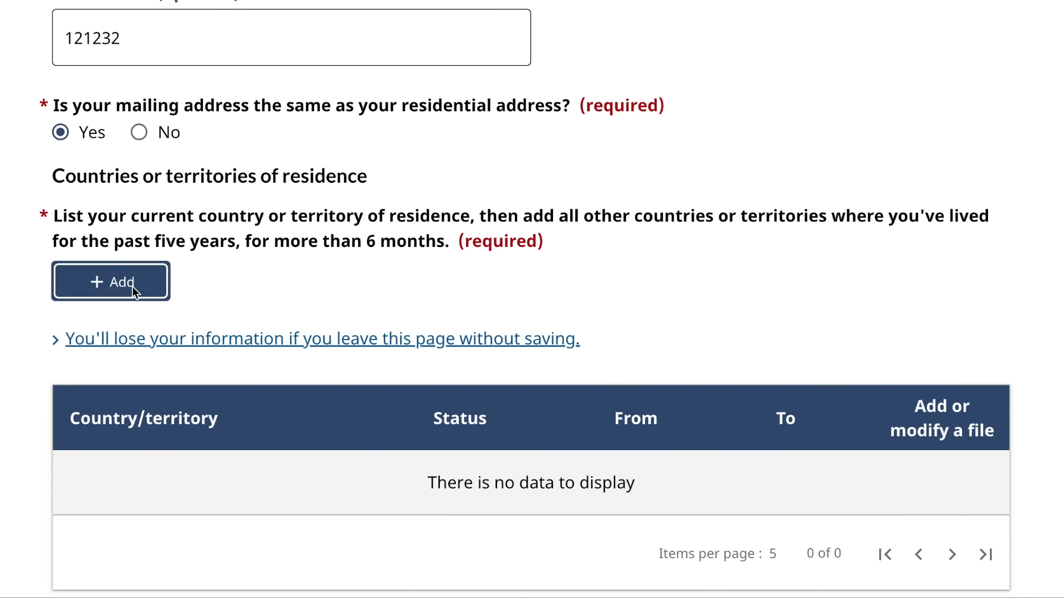
pyautogui.scroll(-3, 363, 238)
# - Choose India as the country of residence with Citizen status
pyautogui.scroll(2, 363, 238)
pyautogui.click(363, 240)
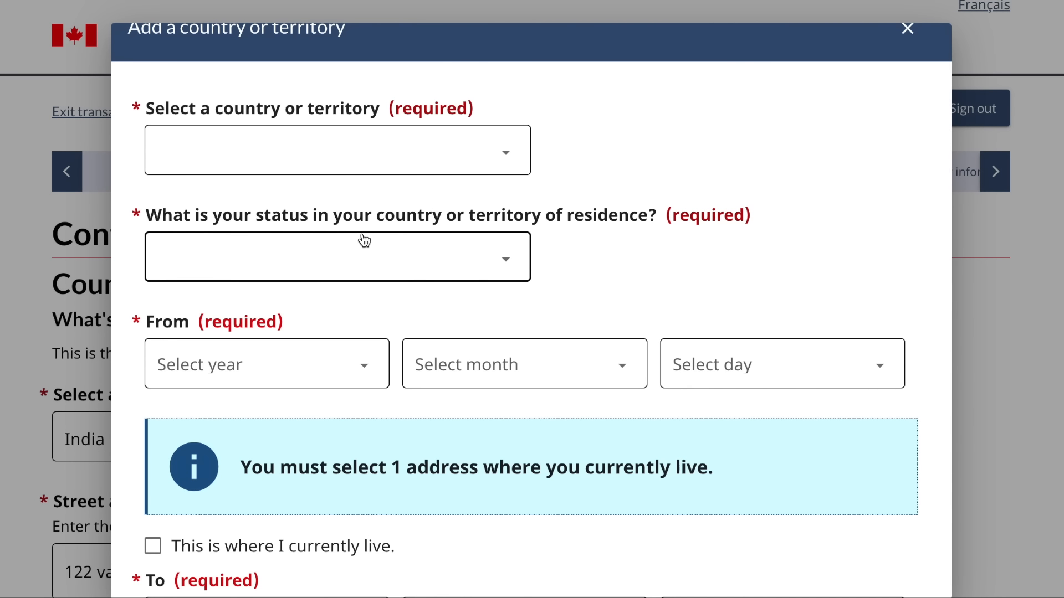
pyautogui.scroll(1, 361, 237)
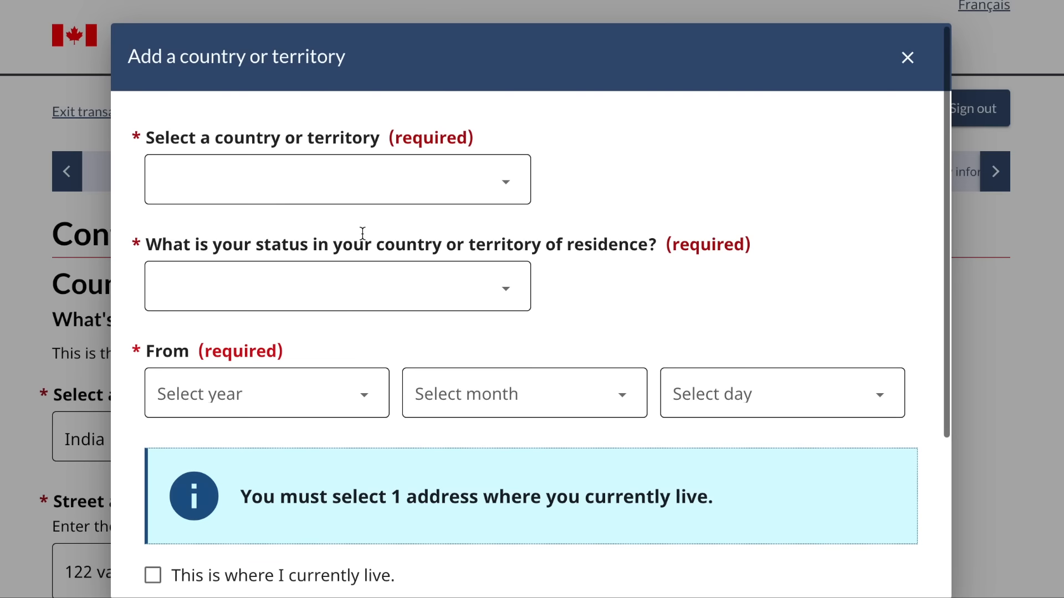
pyautogui.click(413, 194)
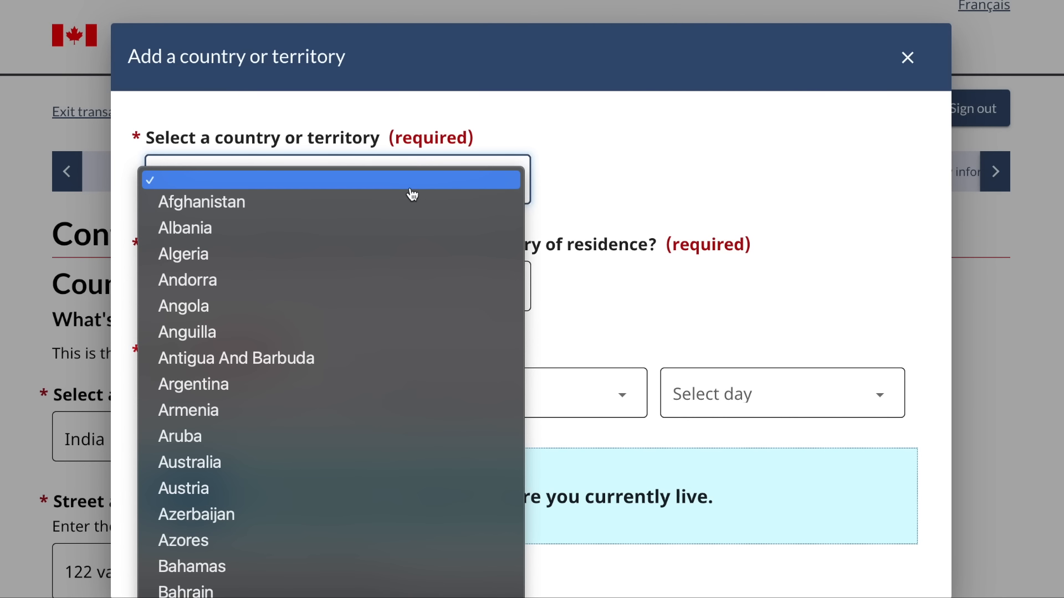
pyautogui.write('in')
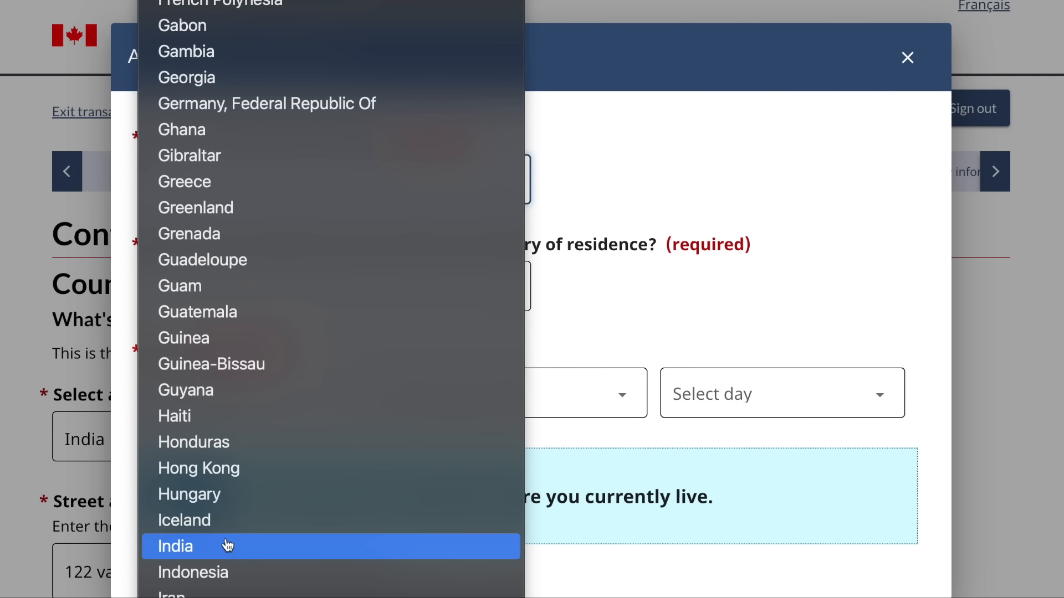
pyautogui.click(224, 547)
pyautogui.click(298, 287)
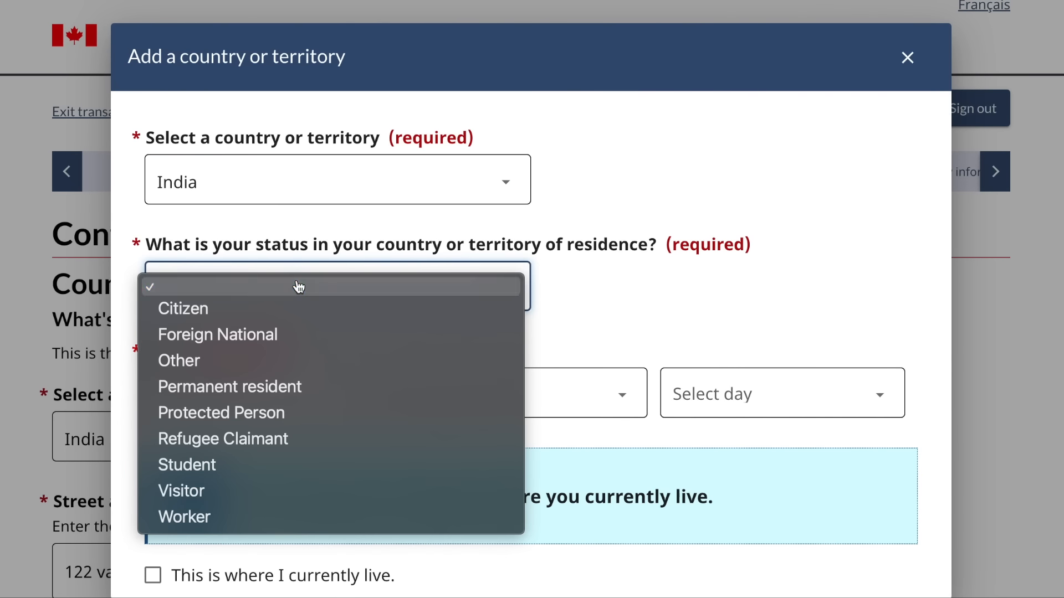
pyautogui.click(253, 393)
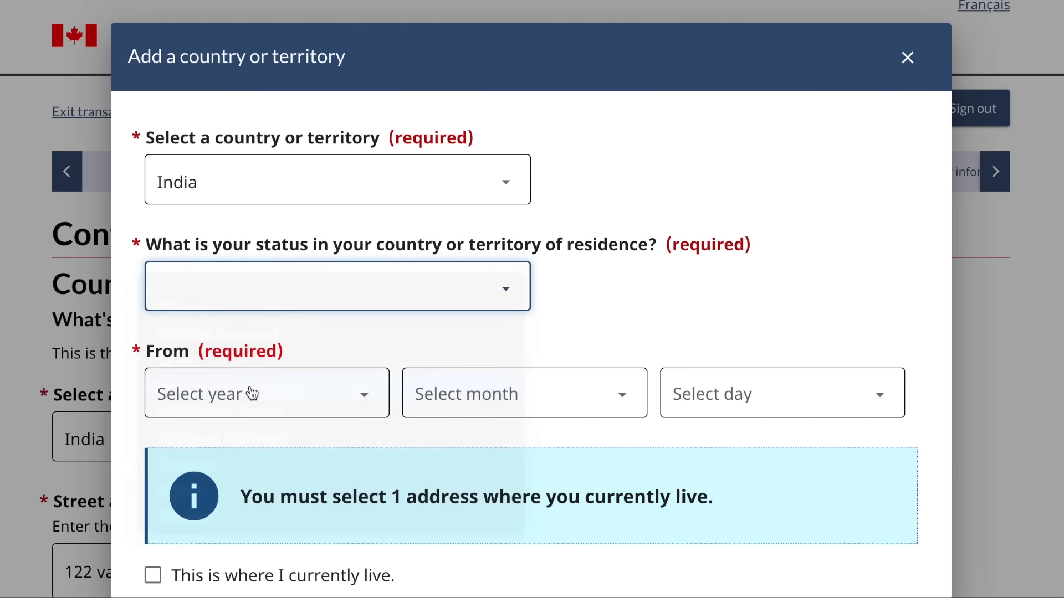
pyautogui.click(257, 302)
pyautogui.click(281, 213)
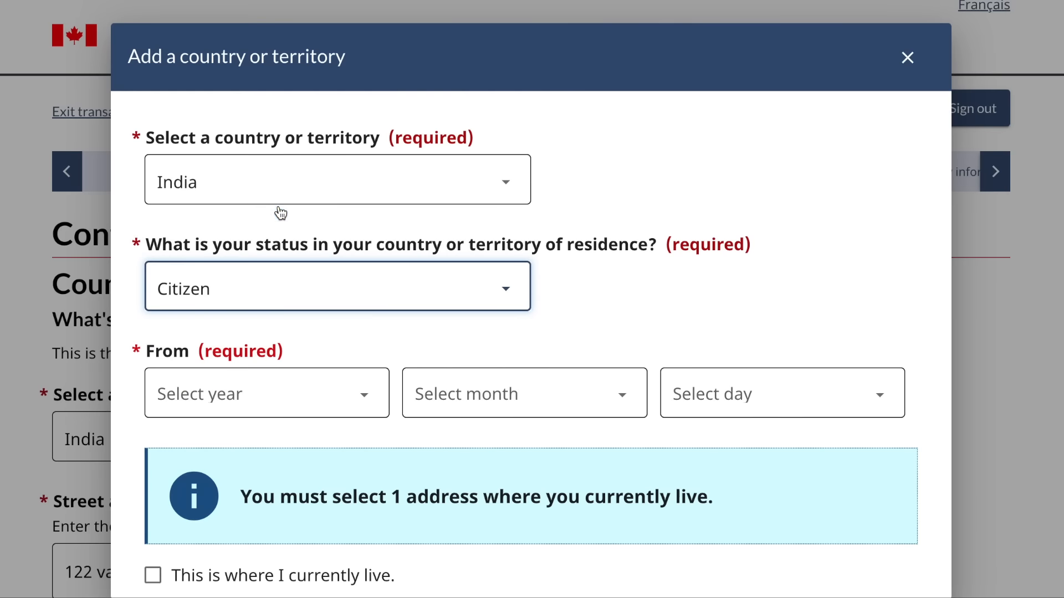
# - Set the start date to 1987-01-01, mark India as current residence, and save the entry
pyautogui.click(281, 406)
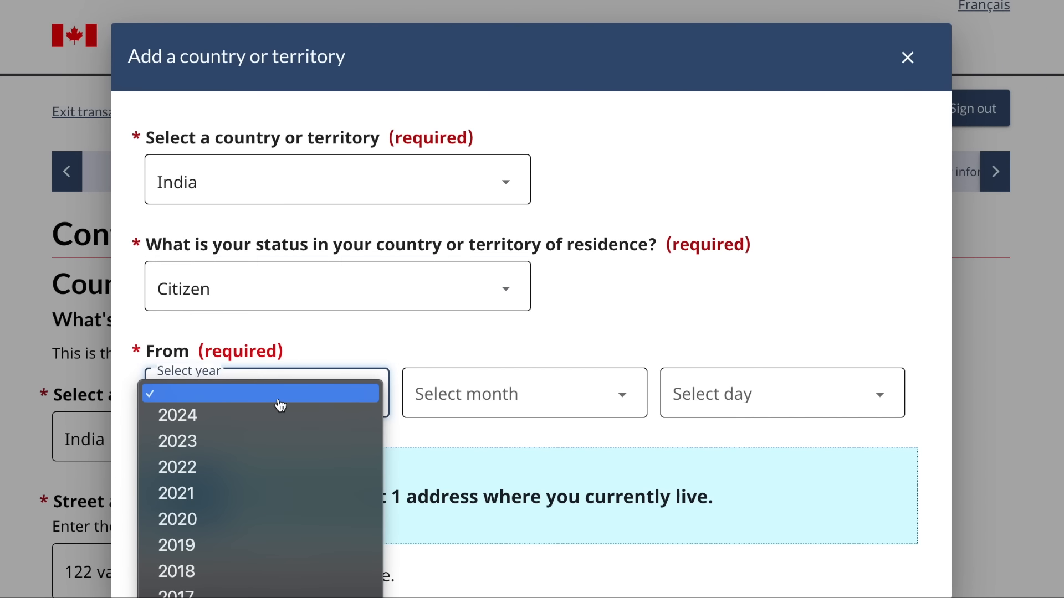
pyautogui.scroll(-10, 241, 538)
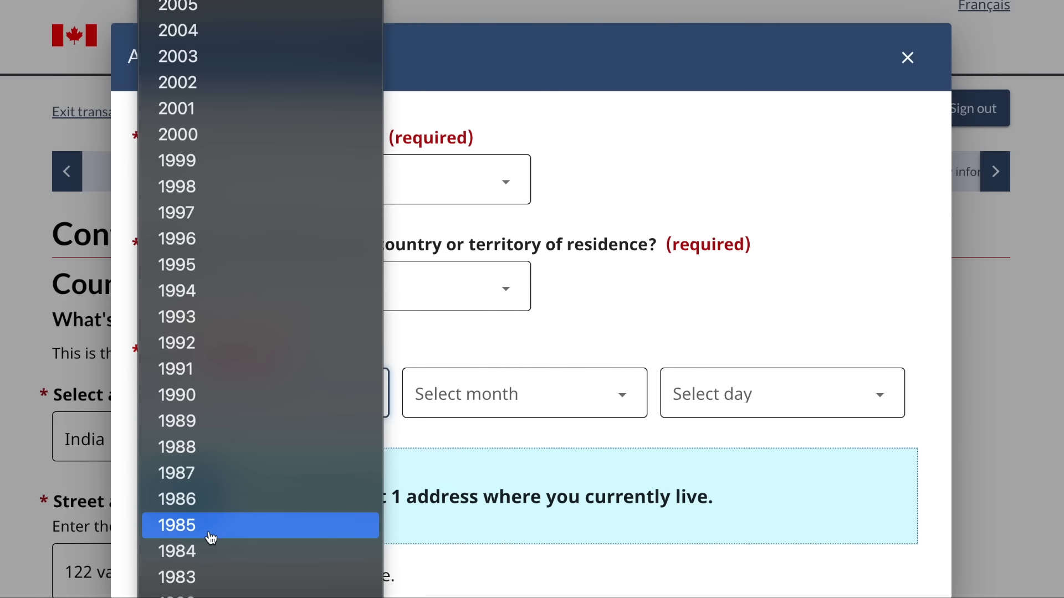
pyautogui.click(218, 478)
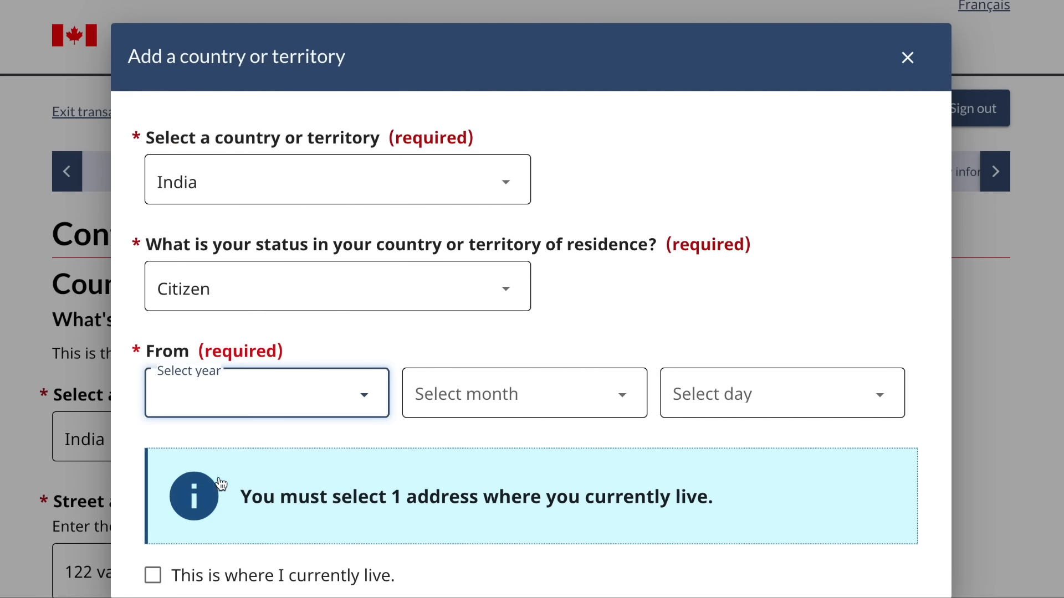
pyautogui.click(496, 415)
pyautogui.click(481, 416)
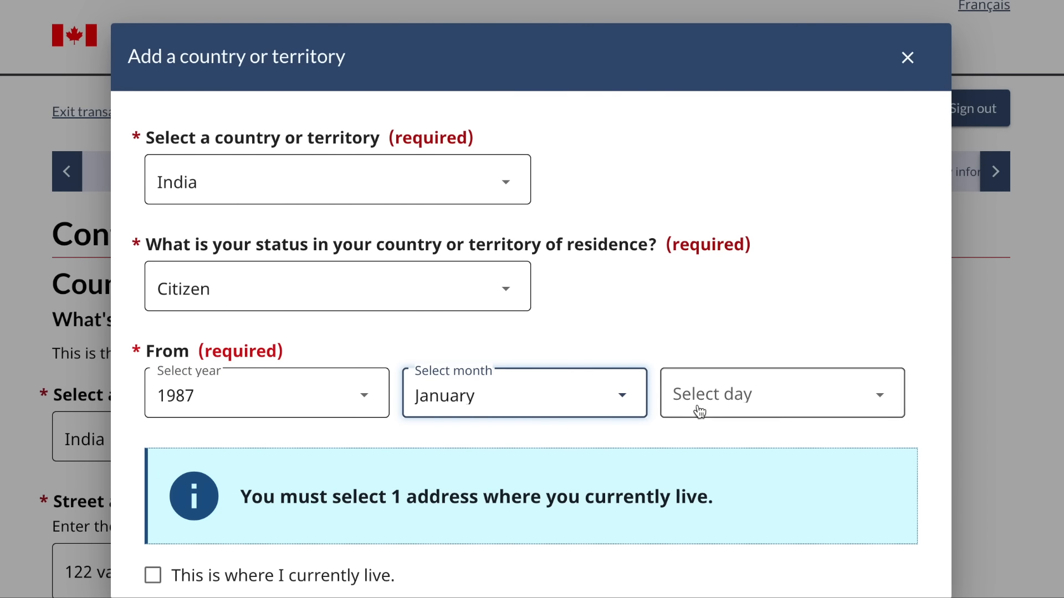
pyautogui.click(714, 410)
pyautogui.click(716, 415)
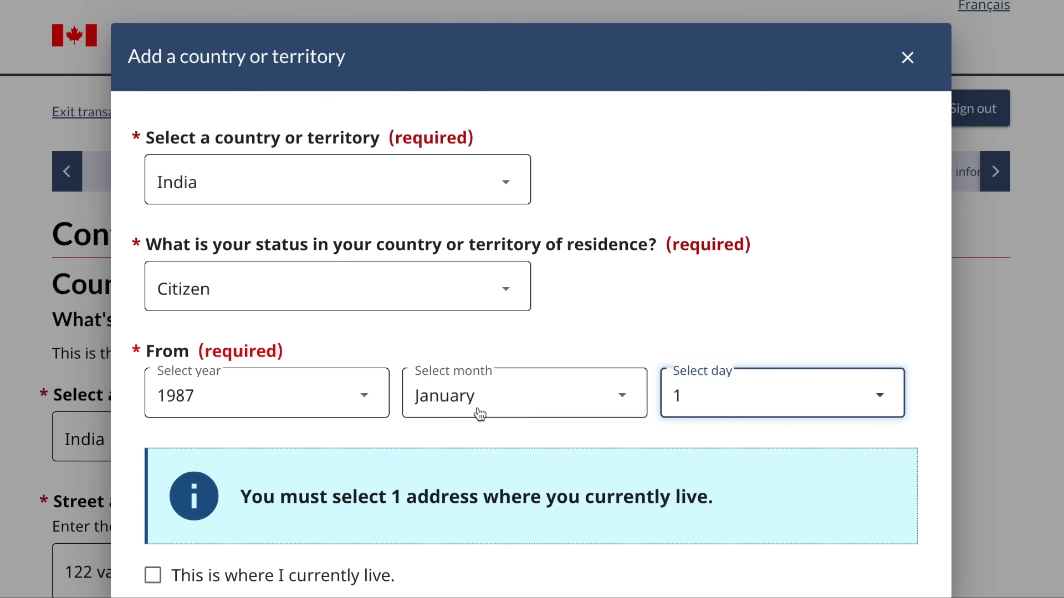
pyautogui.scroll(-2, 480, 414)
pyautogui.click(152, 450)
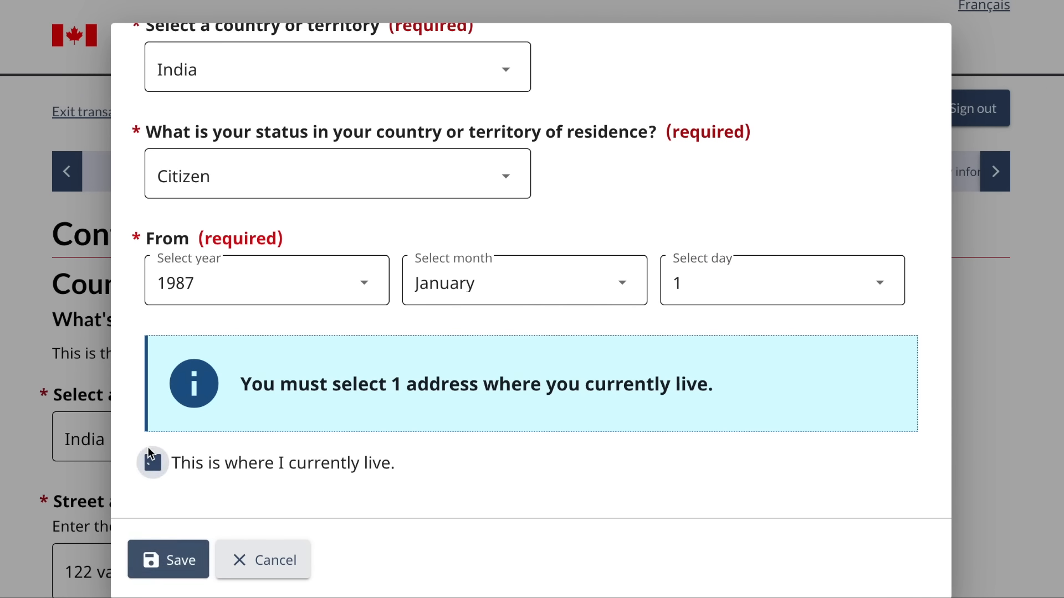
pyautogui.click(164, 560)
# - Save the residence page and continue to Biometrics
pyautogui.scroll(-6, 288, 436)
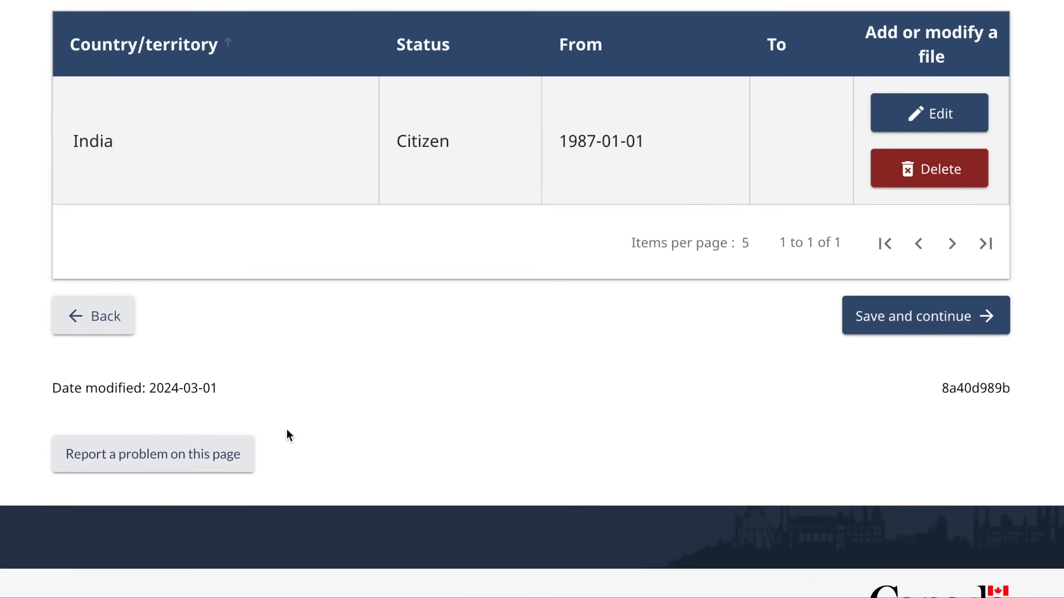
pyautogui.scroll(2, 671, 224)
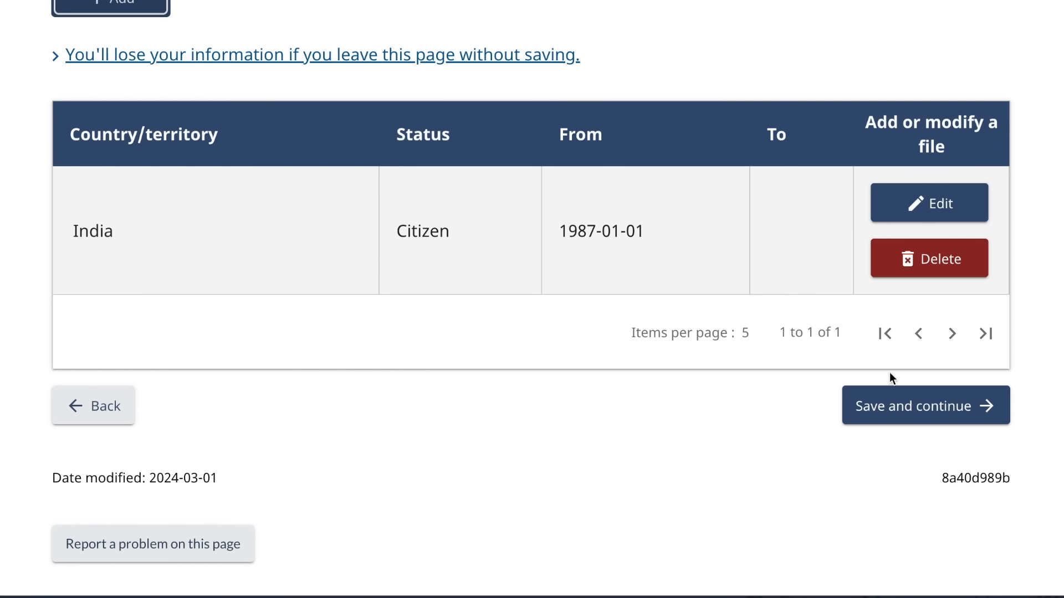
pyautogui.scroll(1, 897, 413)
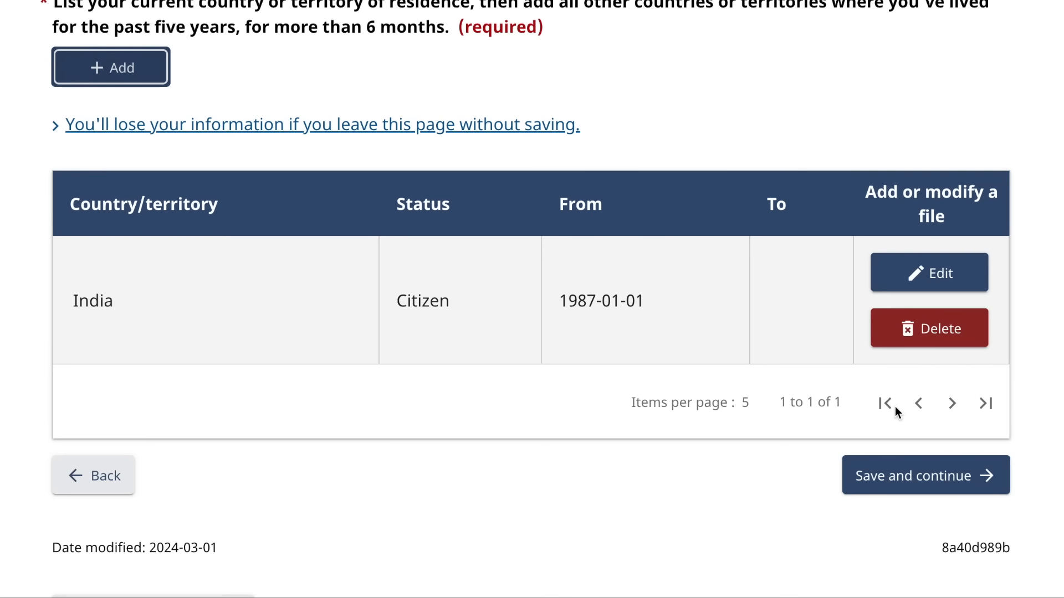
pyautogui.scroll(1, 304, 119)
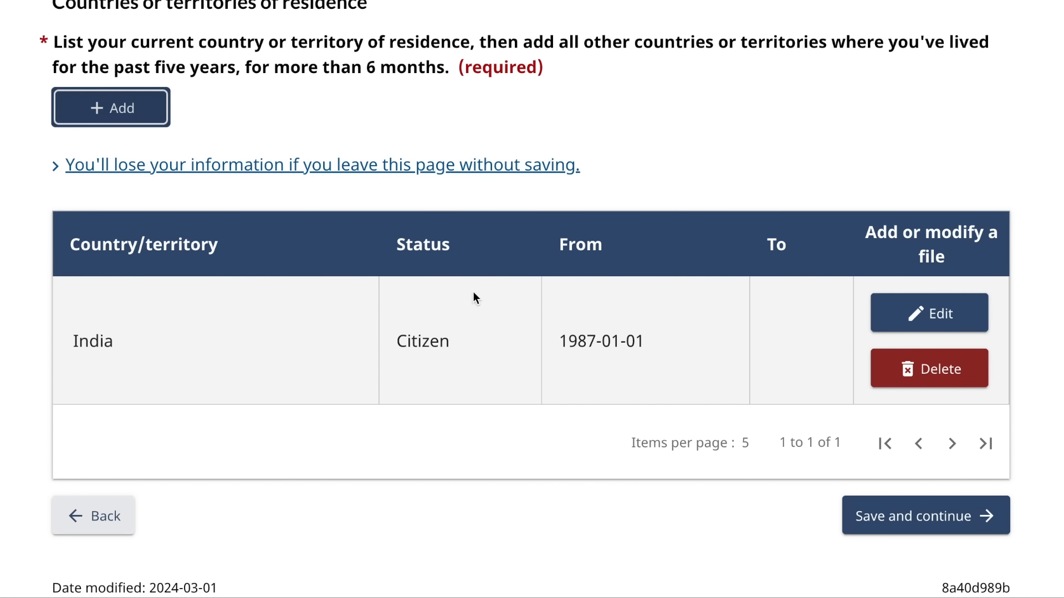
pyautogui.click(935, 534)
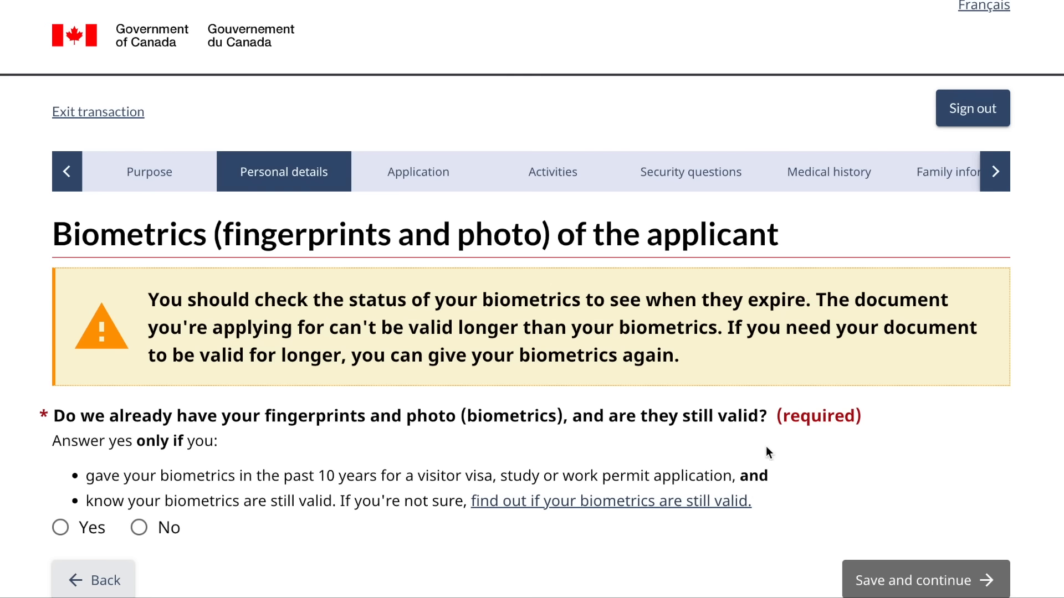
# - Answer No to having valid biometrics, then save and continue to the Invitation page
pyautogui.scroll(-2, 551, 392)
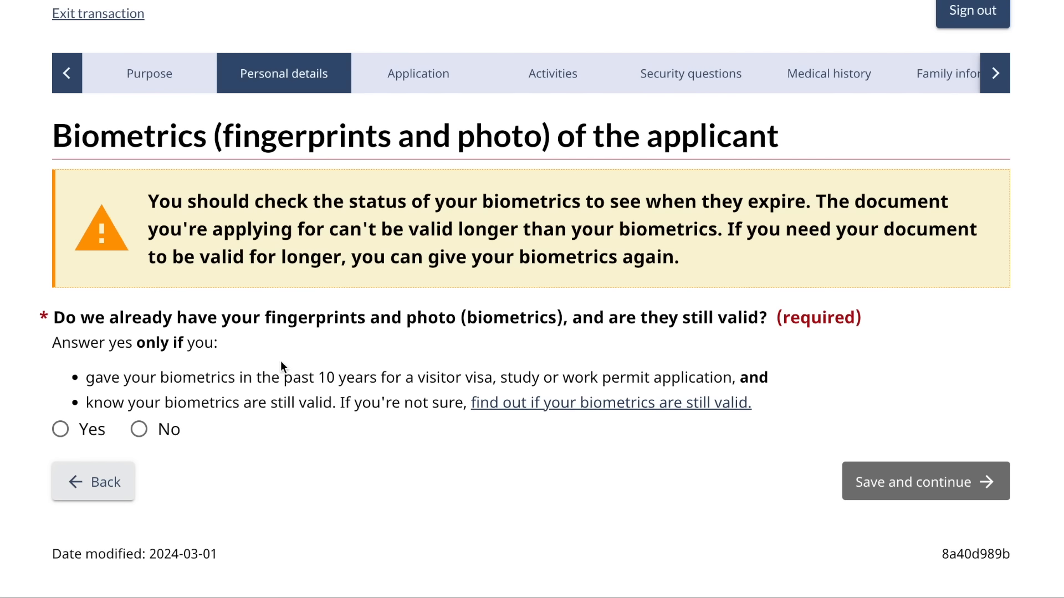
pyautogui.click(139, 429)
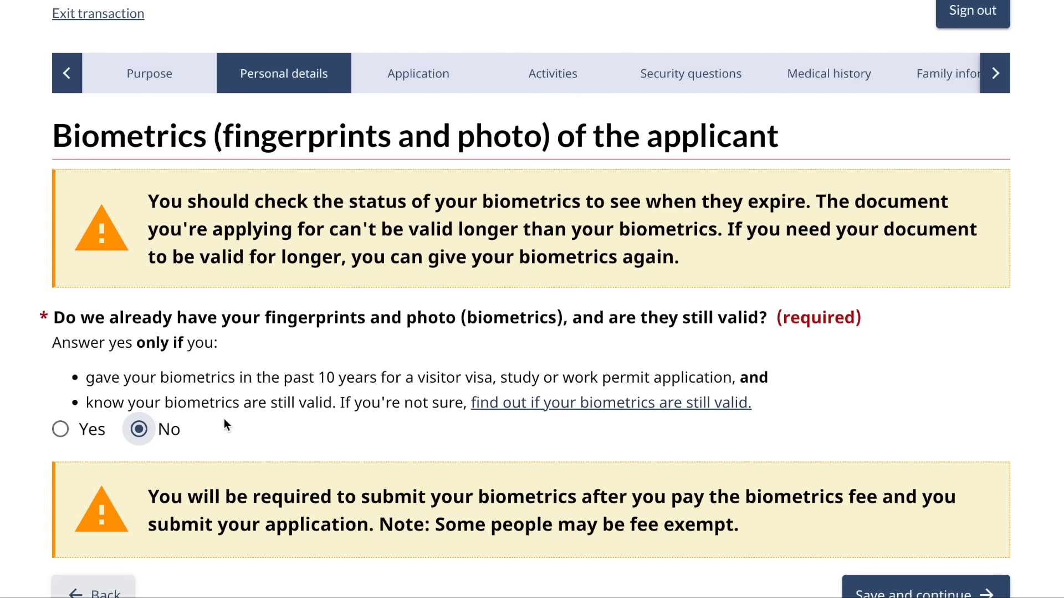
pyautogui.scroll(-4, 615, 477)
pyautogui.click(922, 404)
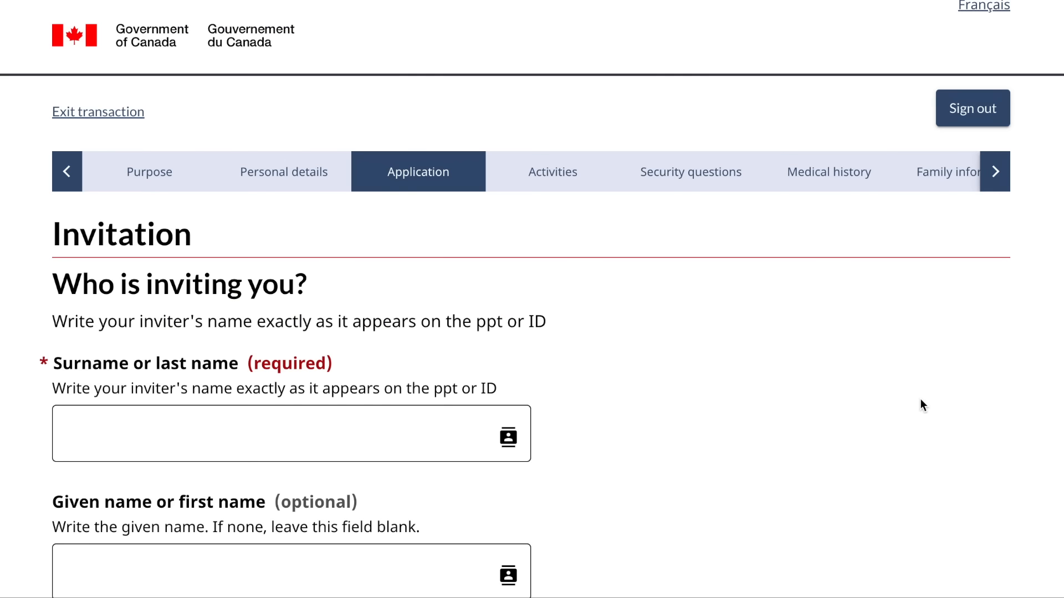
# - Enter the inviter's given name and surname
pyautogui.scroll(-3, 641, 409)
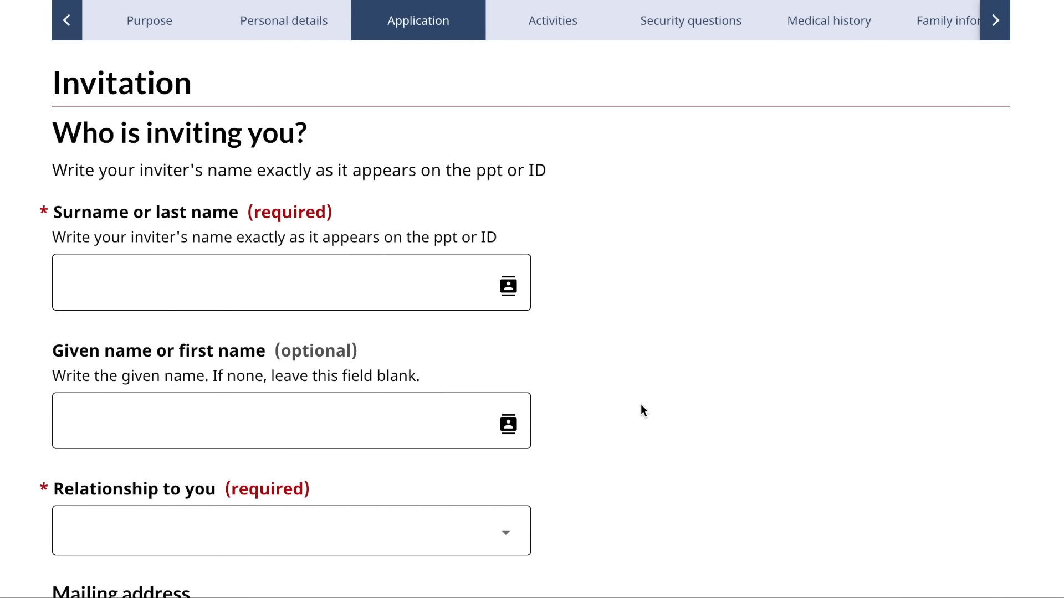
pyautogui.click(357, 268)
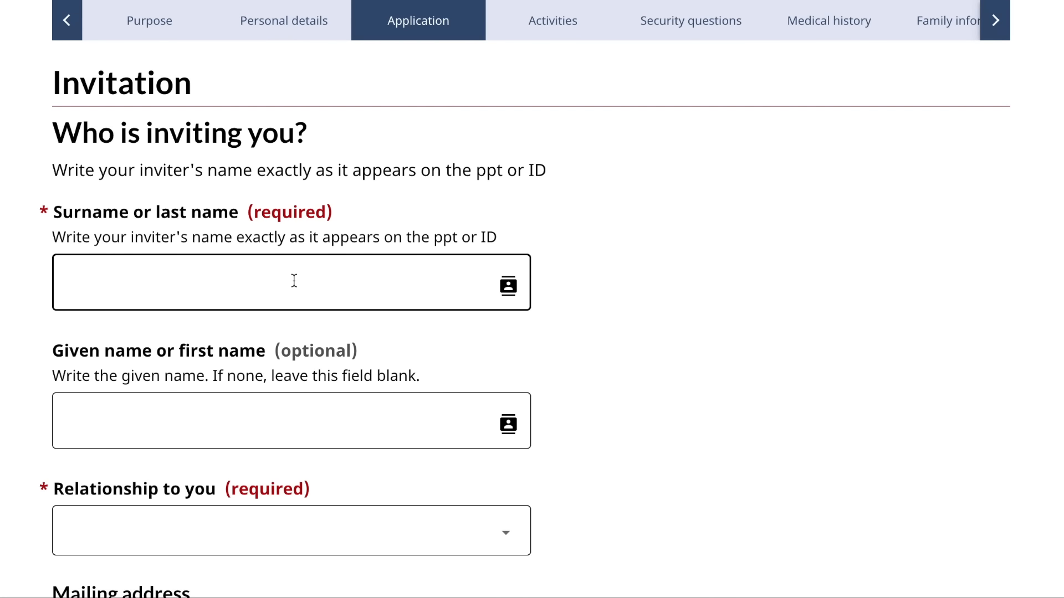
pyautogui.scroll(-2, 294, 281)
pyautogui.click(295, 173)
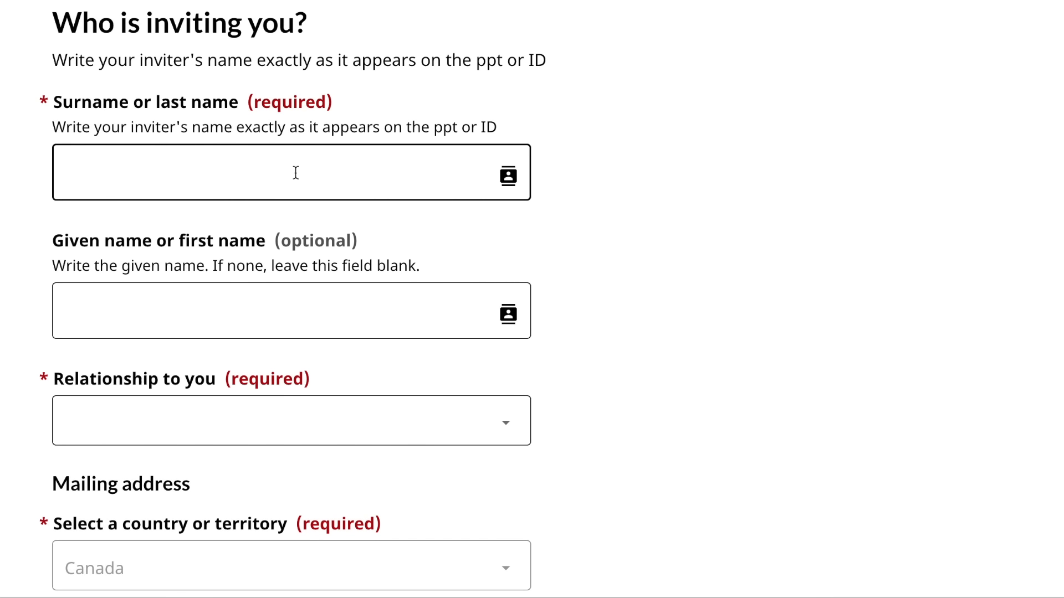
pyautogui.click(157, 311)
pyautogui.write('Your')
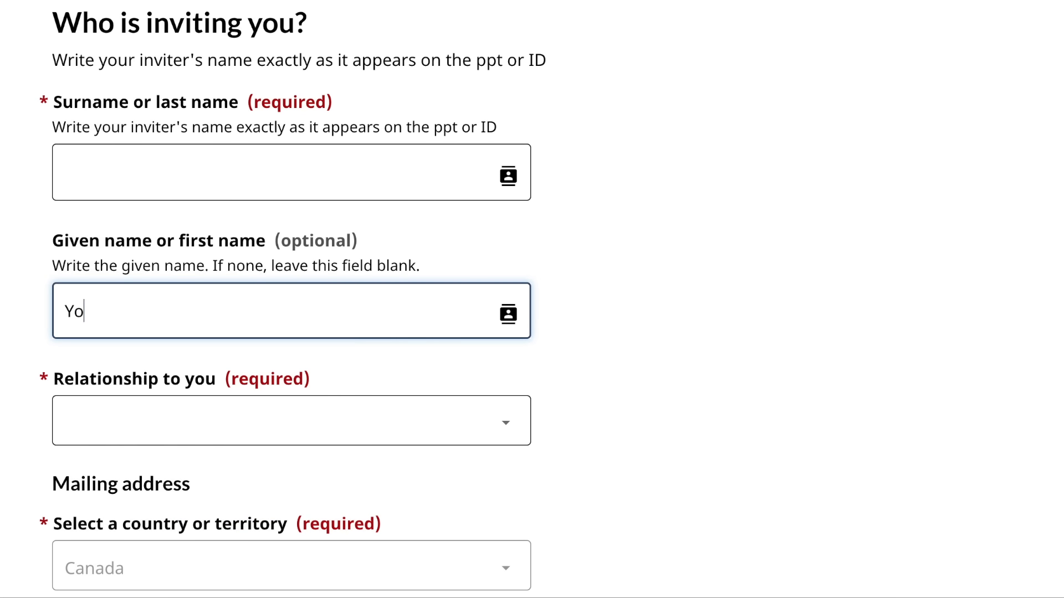
pyautogui.click(162, 192)
pyautogui.write('name')
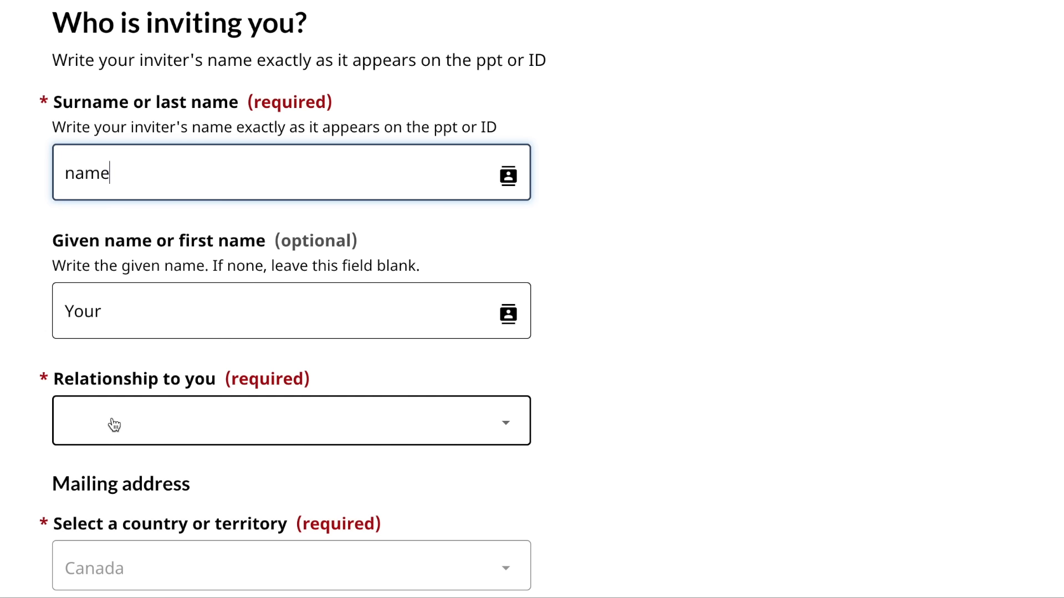
# - Set the relationship to the inviter as Family member
pyautogui.click(115, 433)
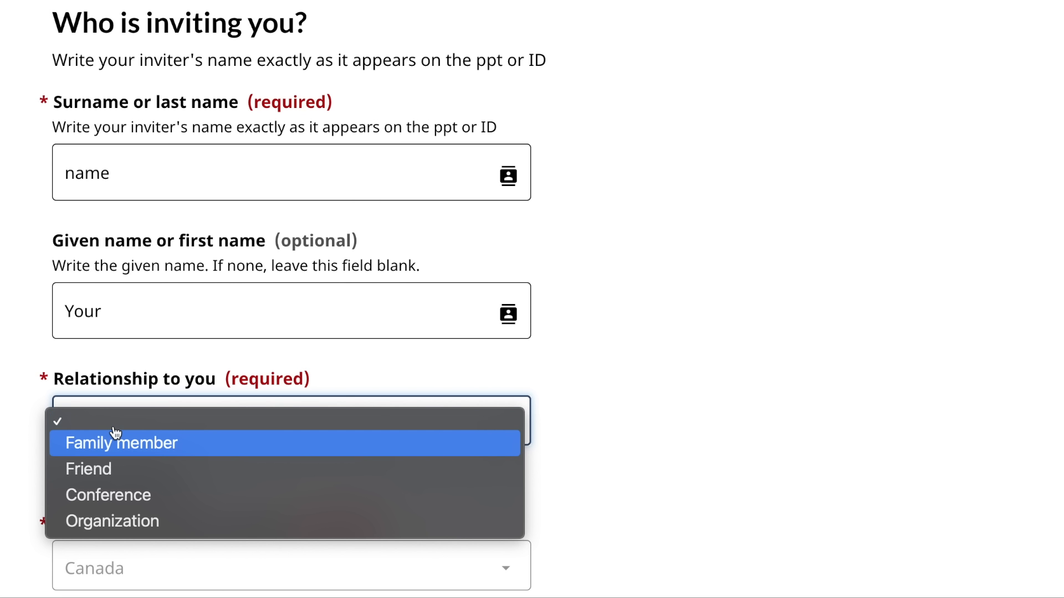
pyautogui.click(133, 442)
pyautogui.scroll(-3, 132, 443)
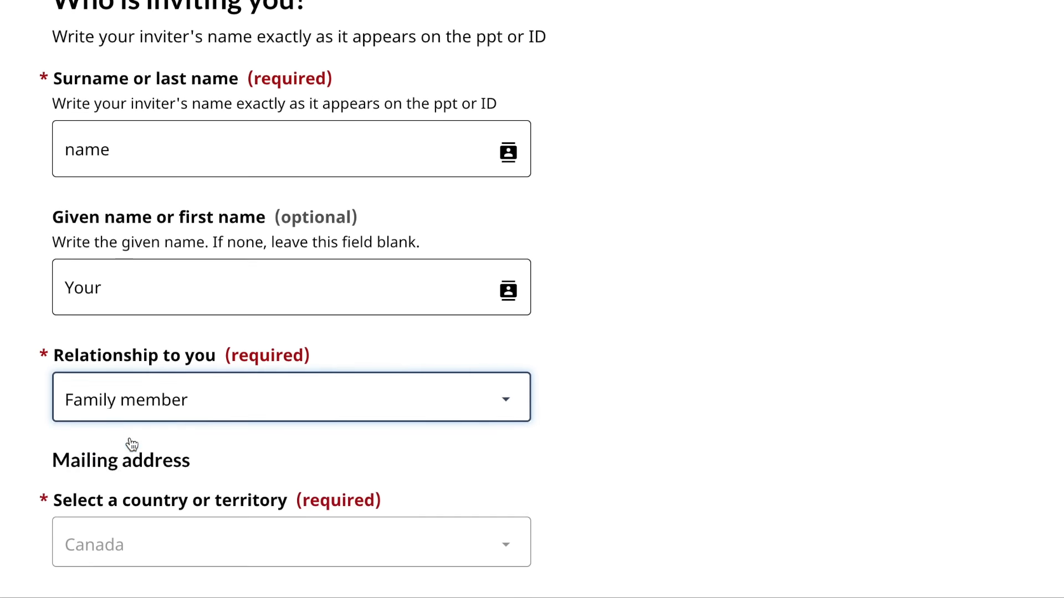
pyautogui.scroll(-2, 130, 437)
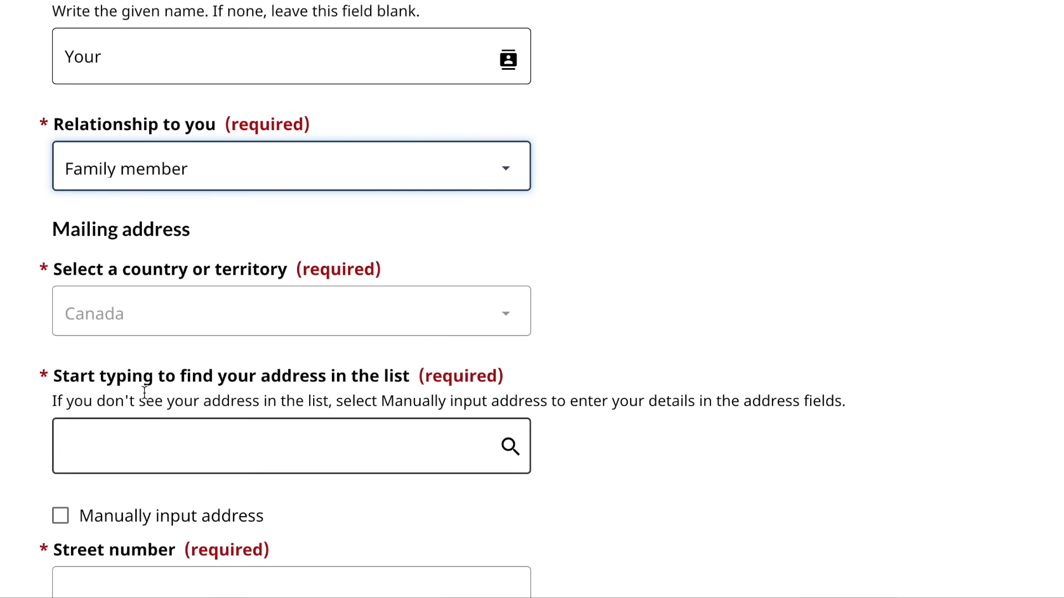
pyautogui.click(185, 313)
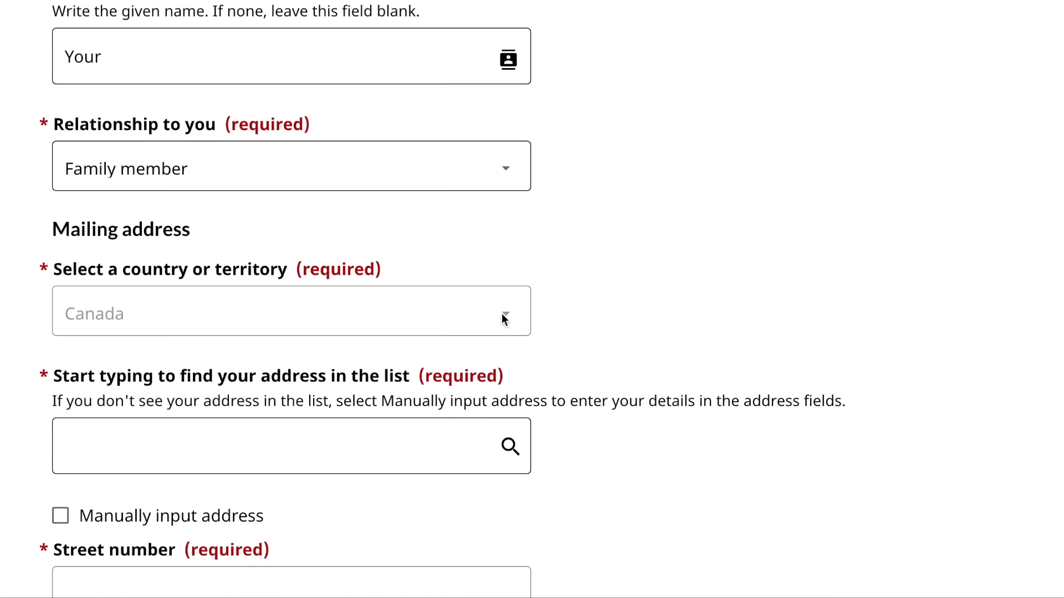
# - Search the inviter's address with '123' and pick a suggested match to auto-fill it
pyautogui.scroll(-1, 510, 317)
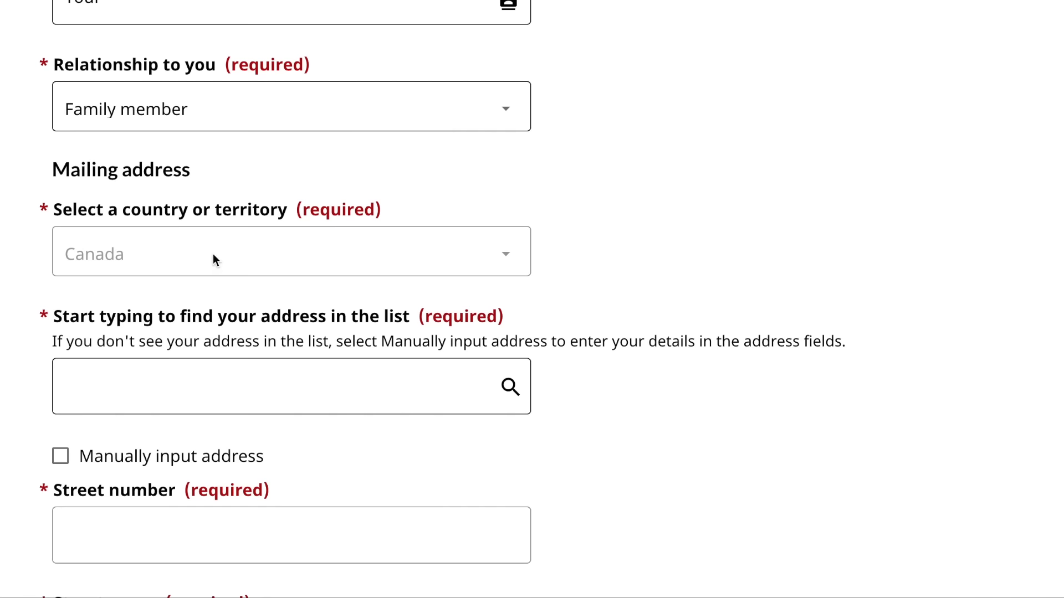
pyautogui.scroll(-2, 150, 380)
pyautogui.click(170, 274)
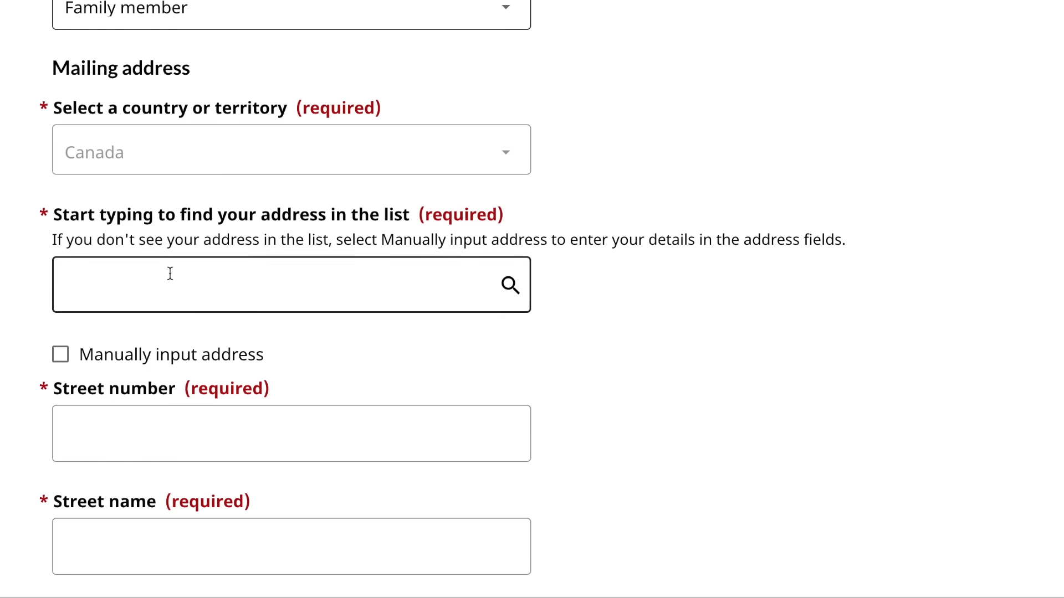
pyautogui.write('123')
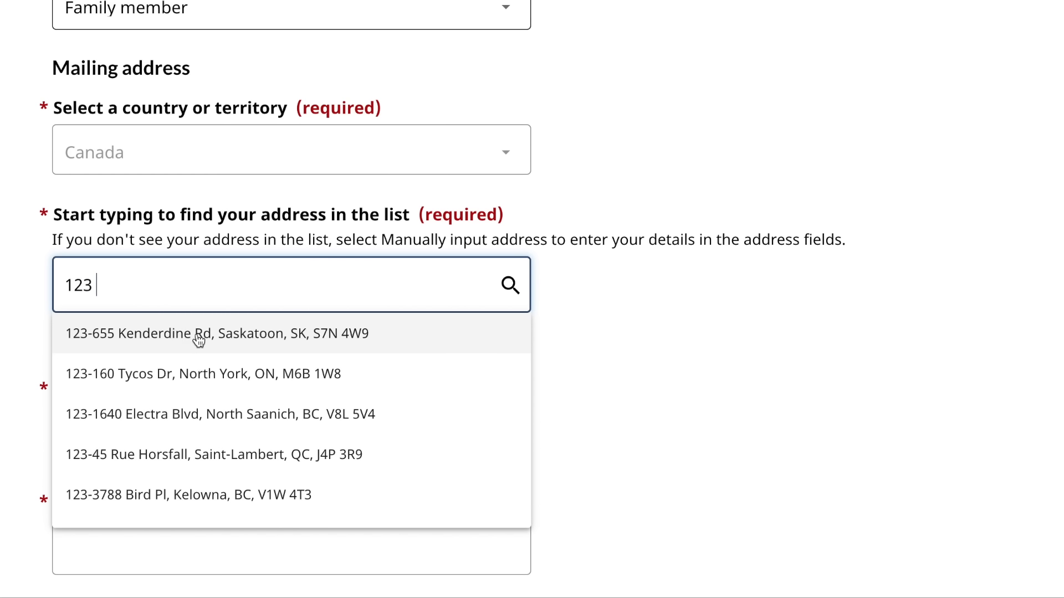
pyautogui.click(185, 383)
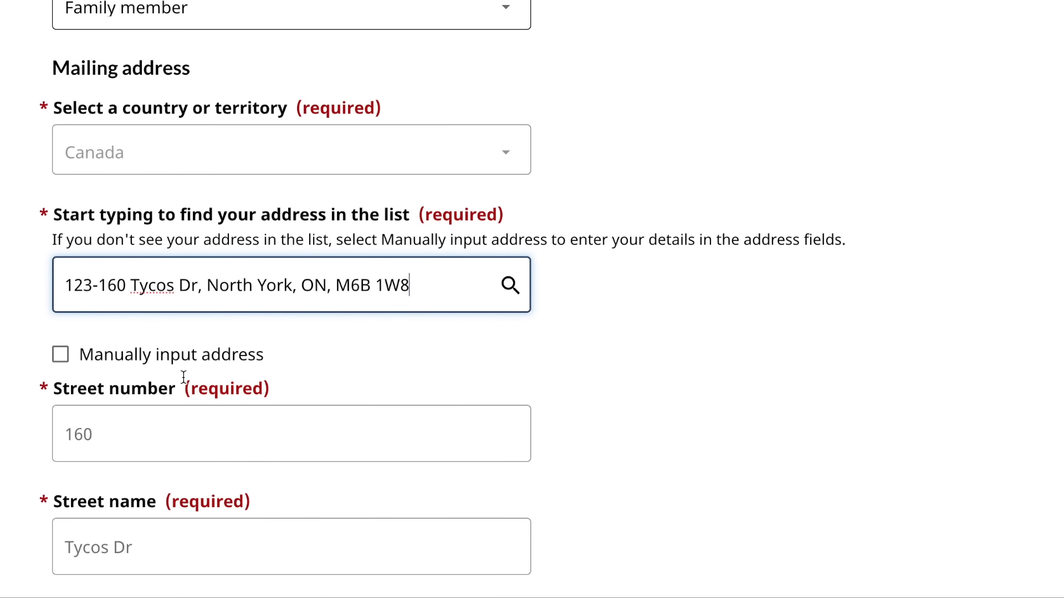
pyautogui.scroll(-2, 183, 377)
pyautogui.scroll(-10, 184, 376)
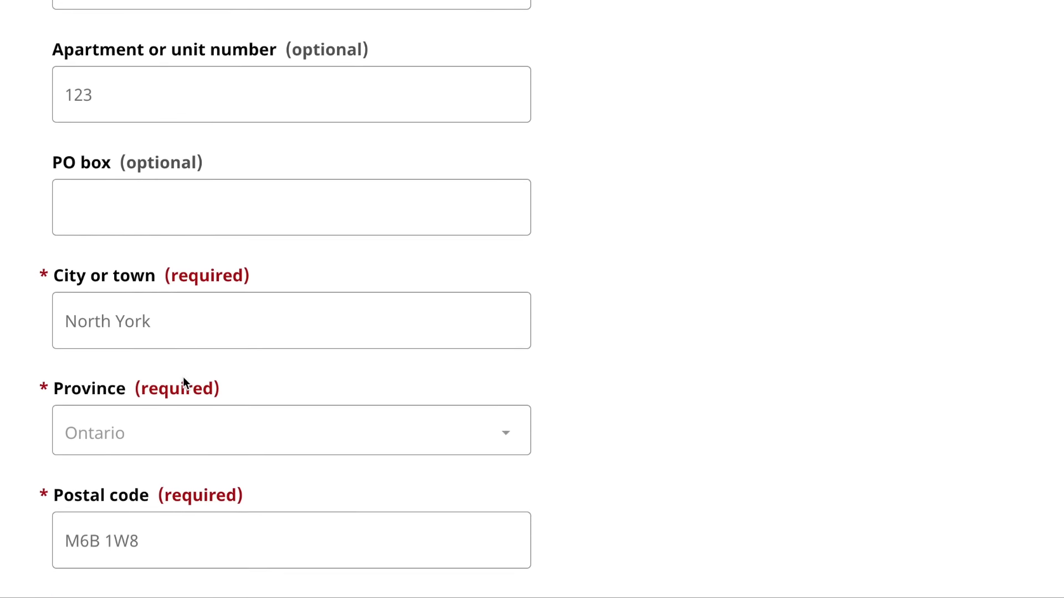
pyautogui.scroll(-2, 183, 382)
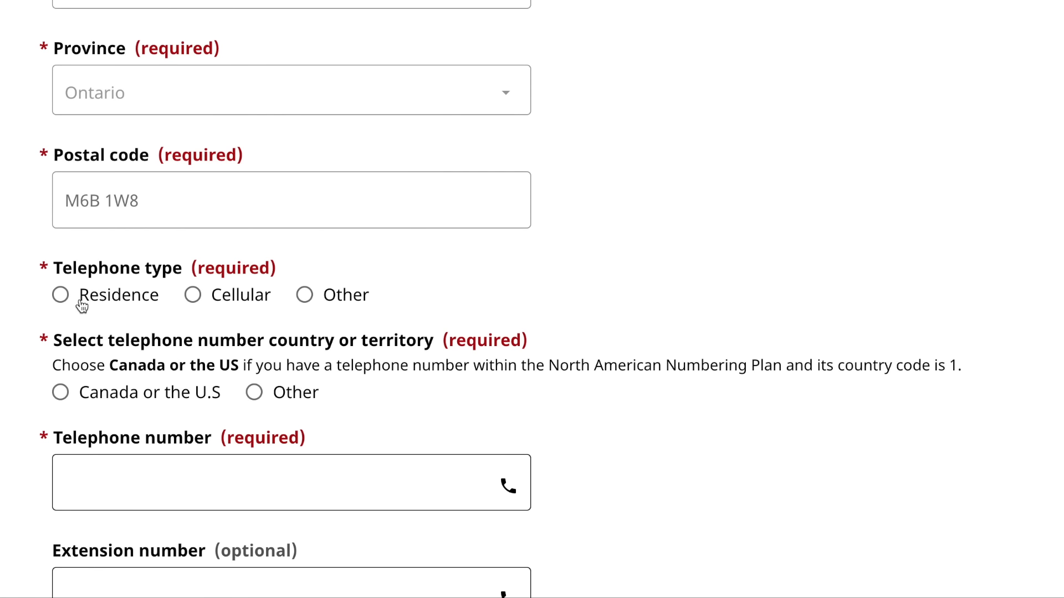
pyautogui.scroll(-1, 78, 303)
# - Enter a Cellular Canada/U.S. phone and the inviter's e-mail, answer No to other inviters, then save
pyautogui.click(194, 233)
pyautogui.scroll(-2, 195, 233)
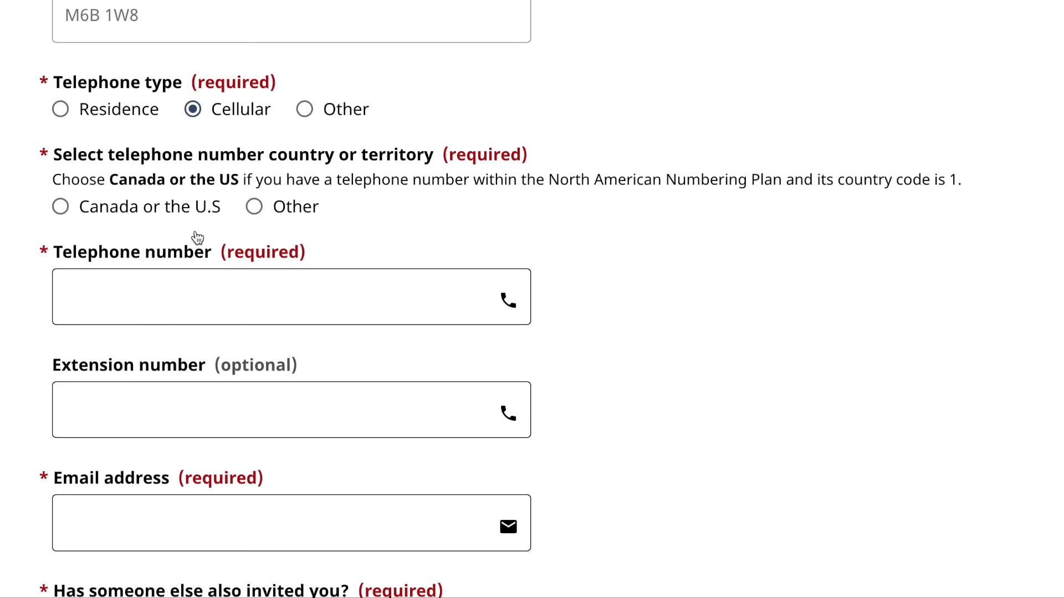
pyautogui.scroll(-1, 196, 232)
pyautogui.click(60, 130)
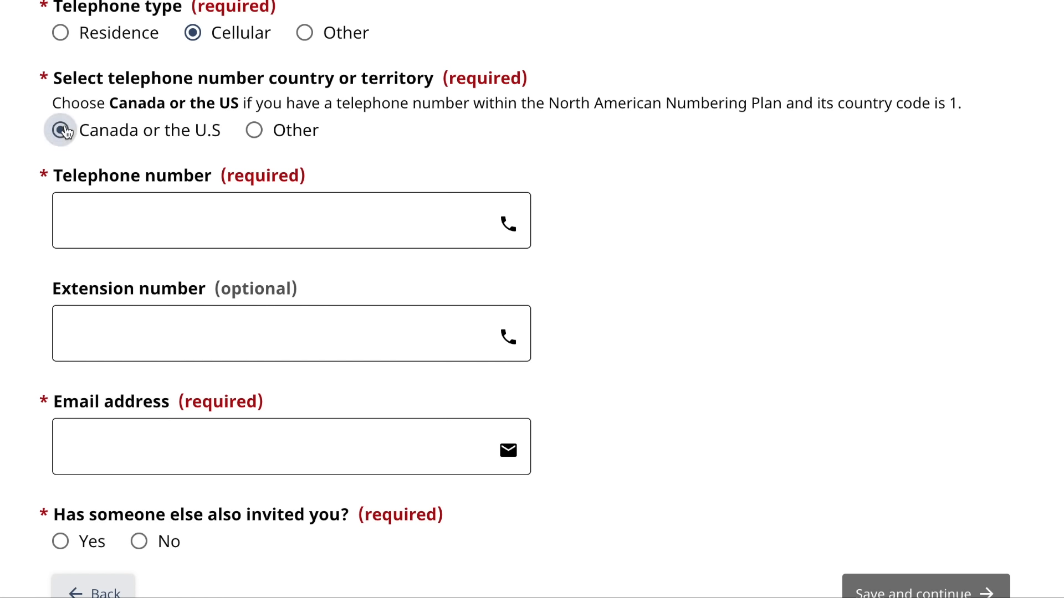
pyautogui.click(91, 214)
pyautogui.write('11111')
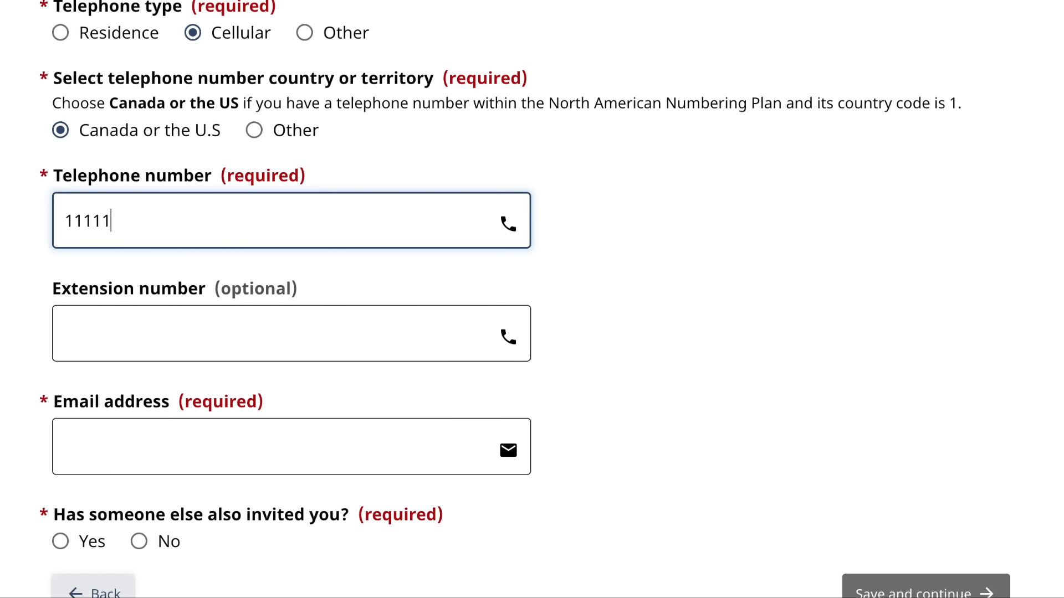
pyautogui.write('11111')
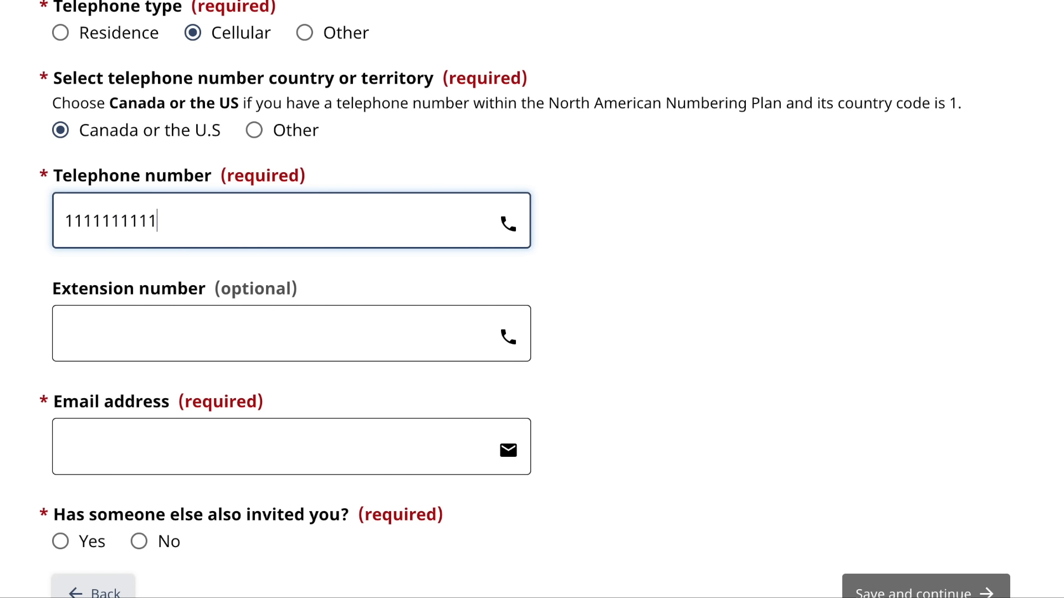
pyautogui.click(97, 454)
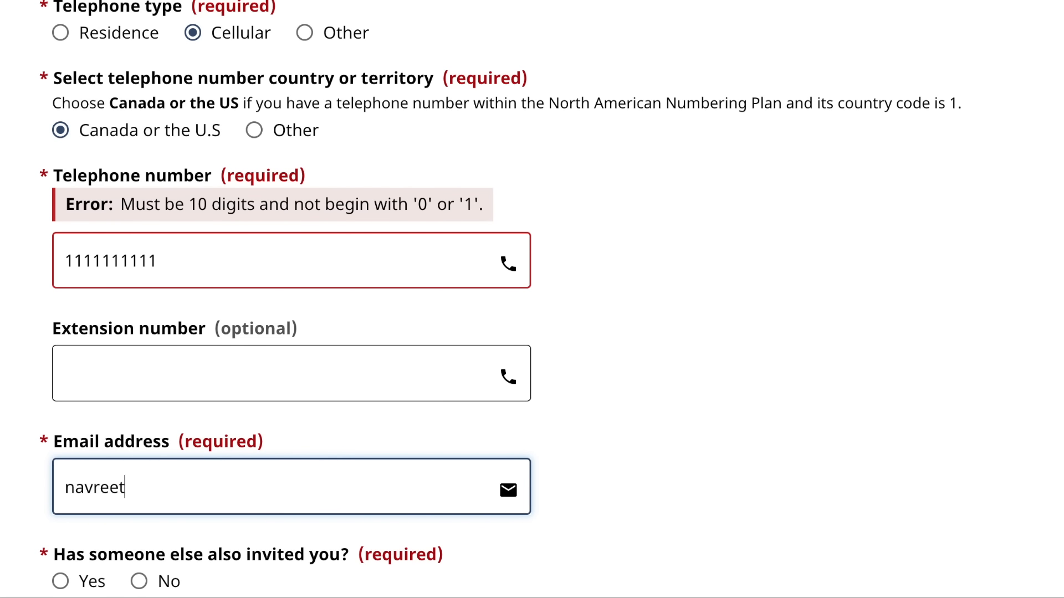
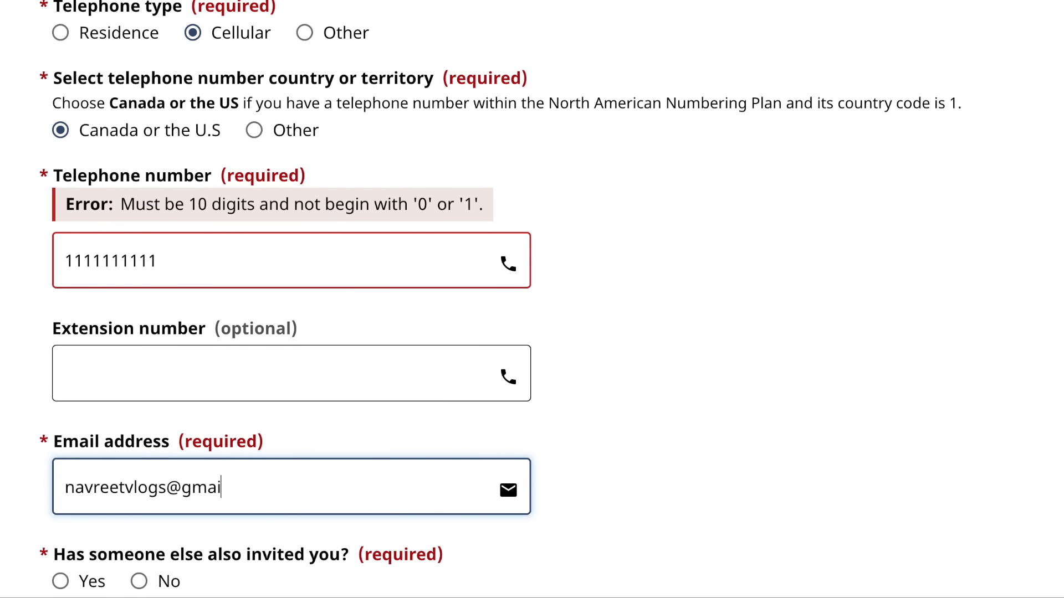
pyautogui.scroll(-5, 92, 448)
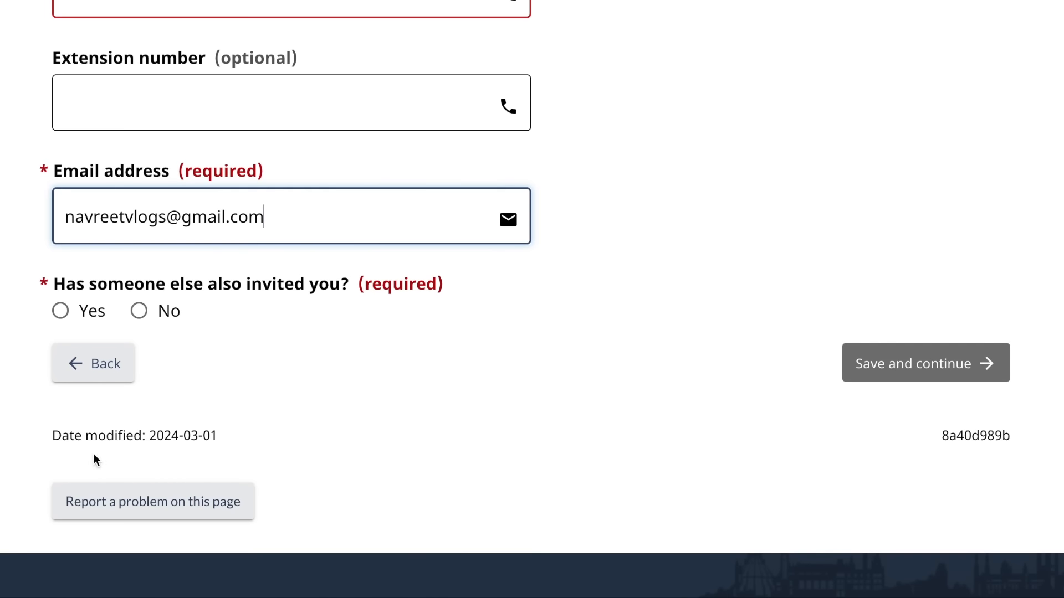
pyautogui.click(139, 311)
pyautogui.click(885, 380)
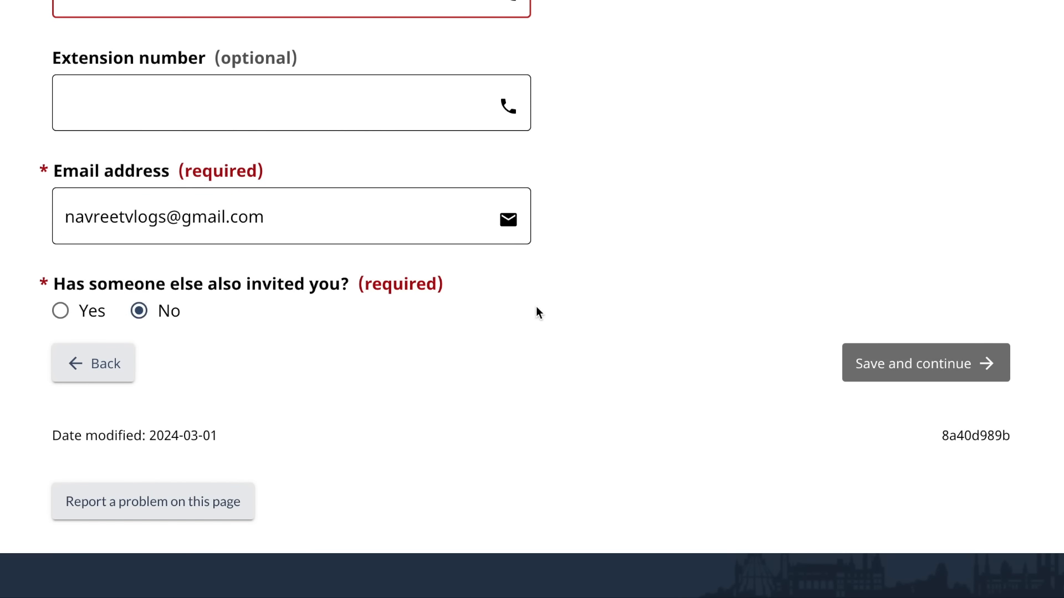
# - Replace the invalid phone with a valid 10-digit number, then save and continue
pyautogui.click(273, 214)
pyautogui.write('66')
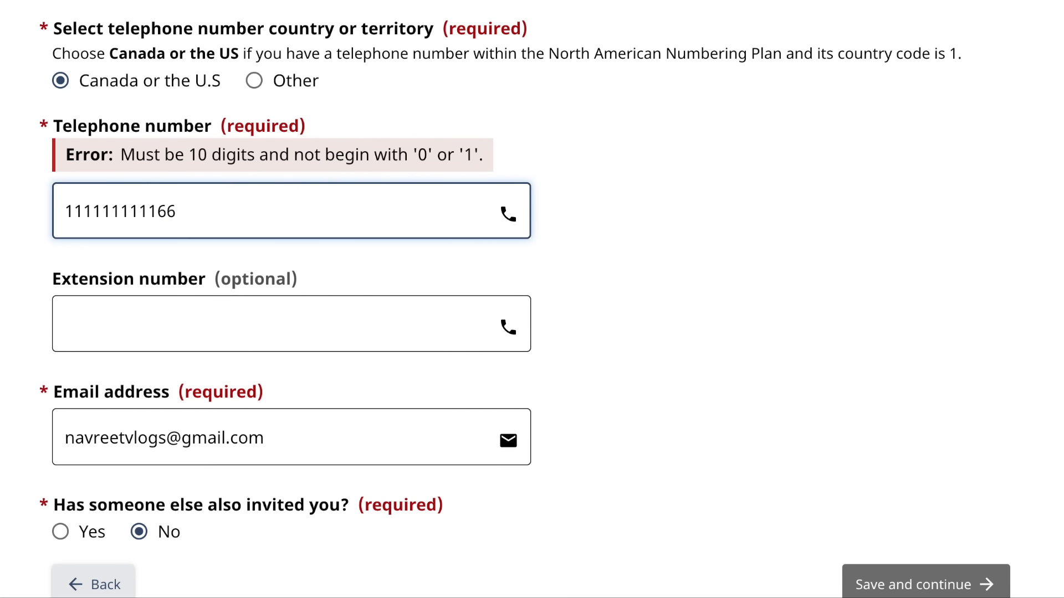
pyautogui.moveTo(245, 211); pyautogui.dragTo(110, 185)
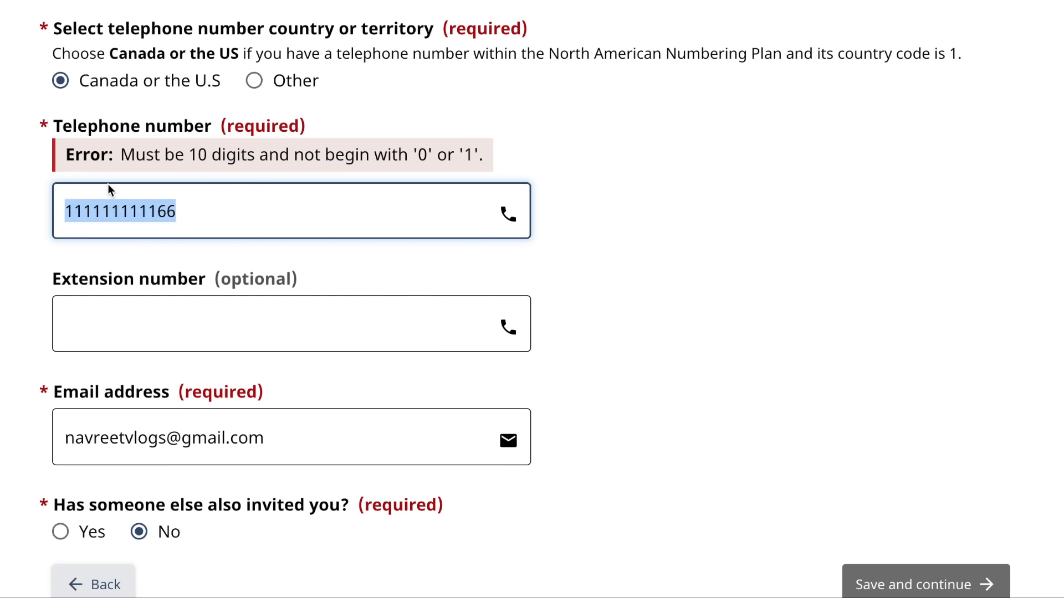
pyautogui.write('544')
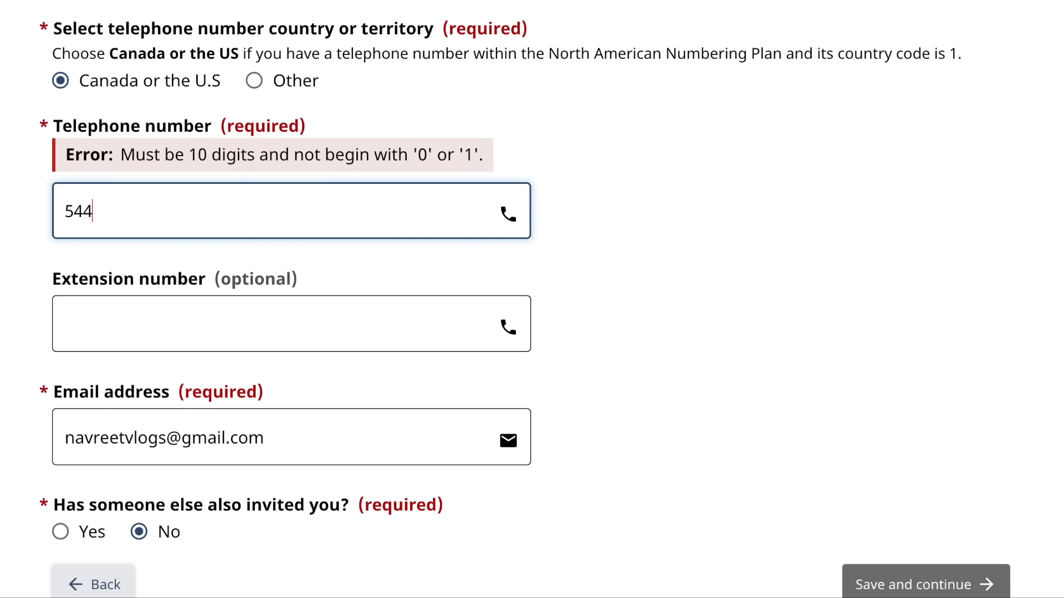
pyautogui.write('5454545')
pyautogui.scroll(-3, 462, 251)
pyautogui.click(889, 439)
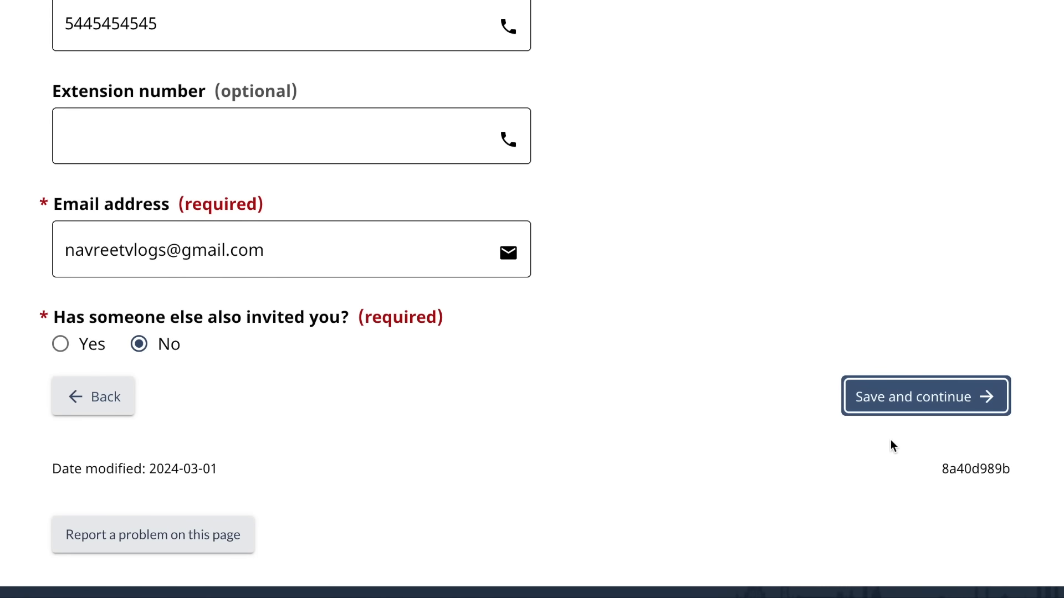
pyautogui.scroll(15, 739, 377)
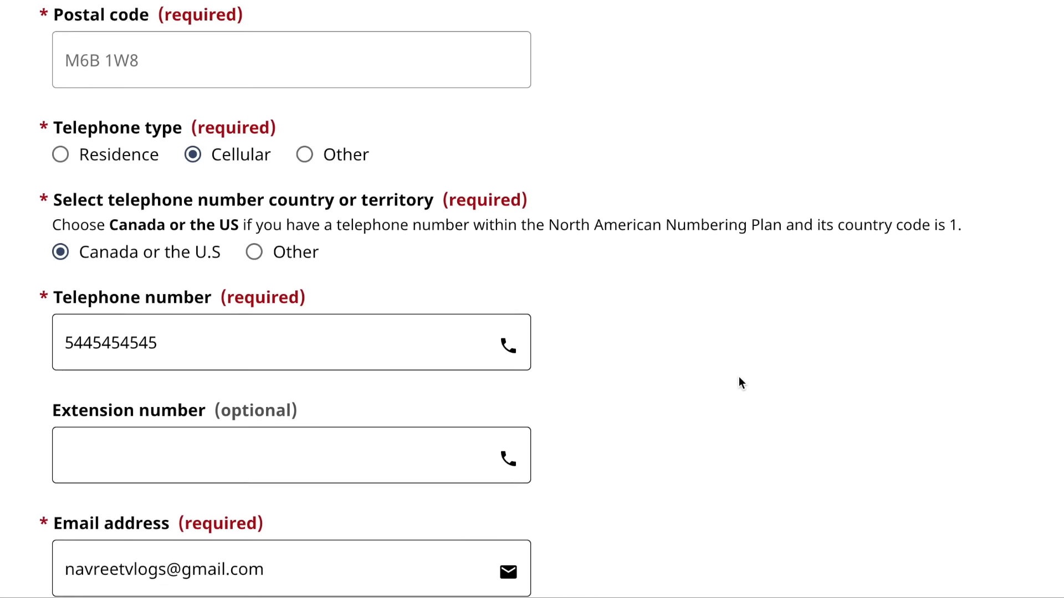
pyautogui.scroll(17, 739, 377)
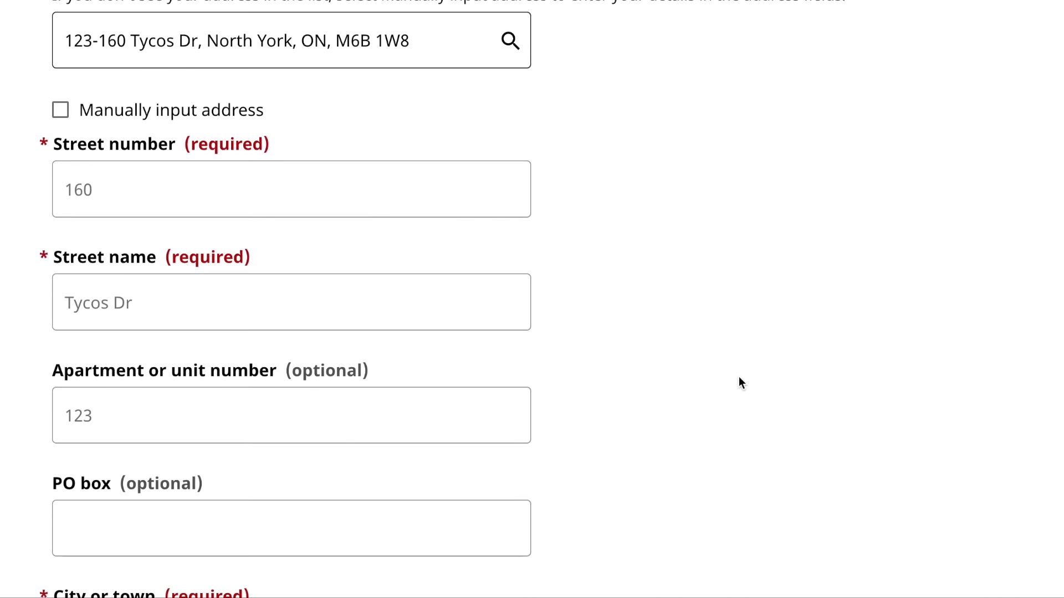
pyautogui.scroll(-20, 739, 383)
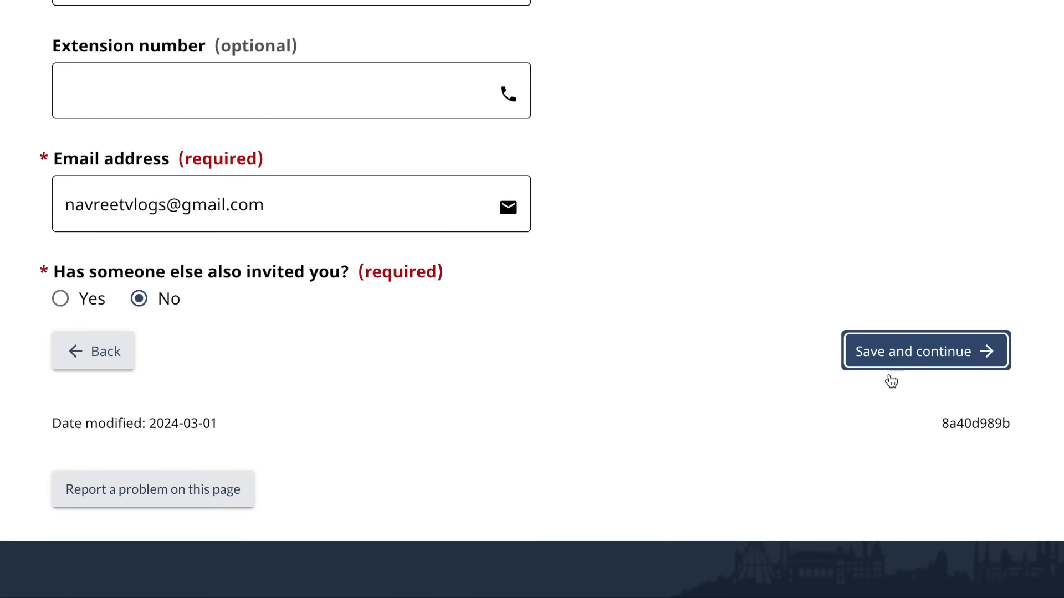
pyautogui.click(941, 343)
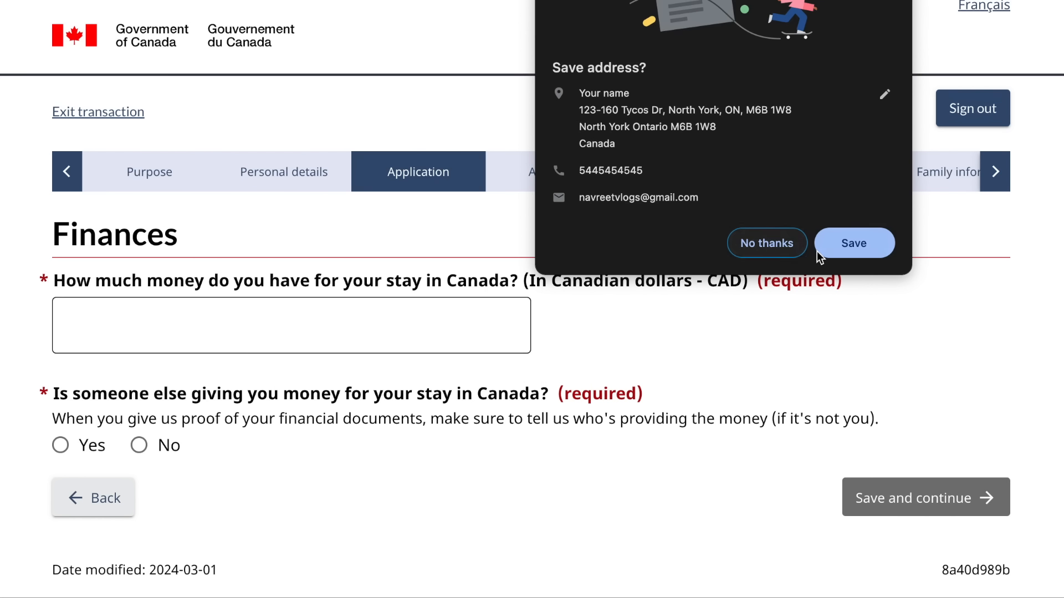
# - Enter 4500 as the money available for the stay
pyautogui.click(776, 242)
pyautogui.scroll(-3, 503, 363)
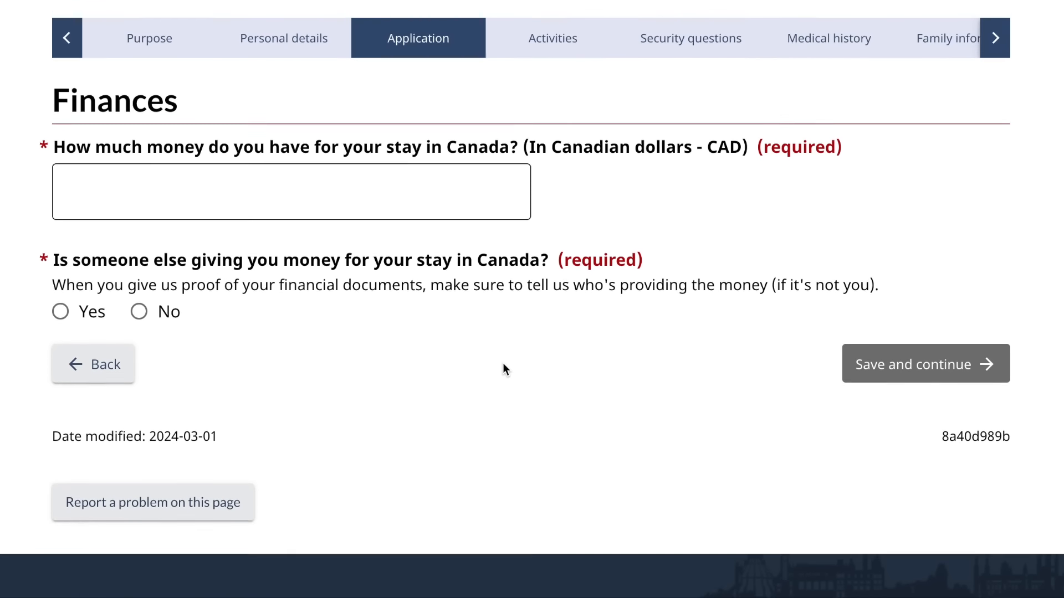
pyautogui.click(417, 188)
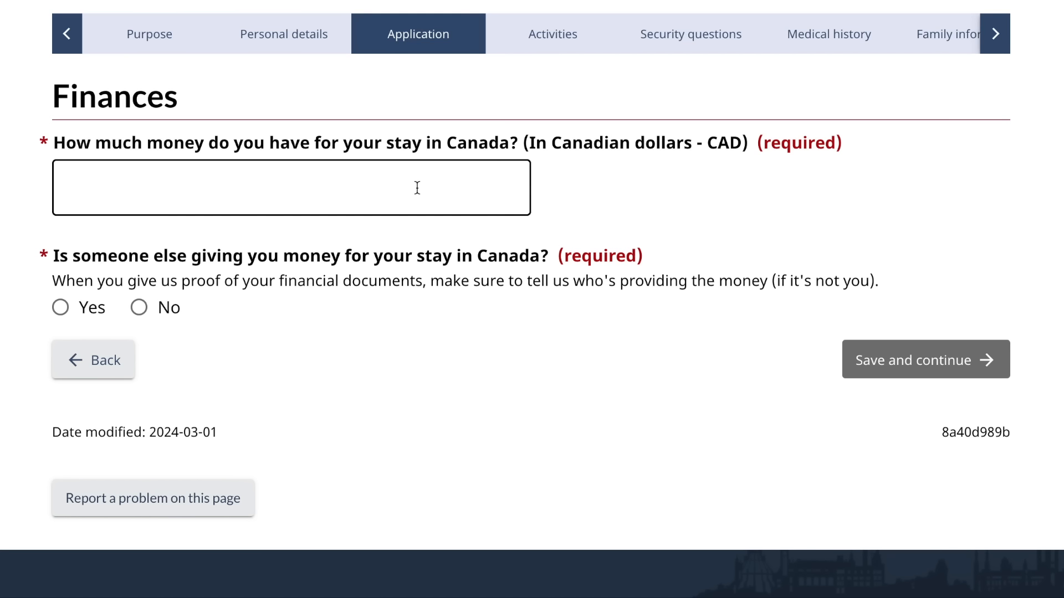
pyautogui.click(418, 187)
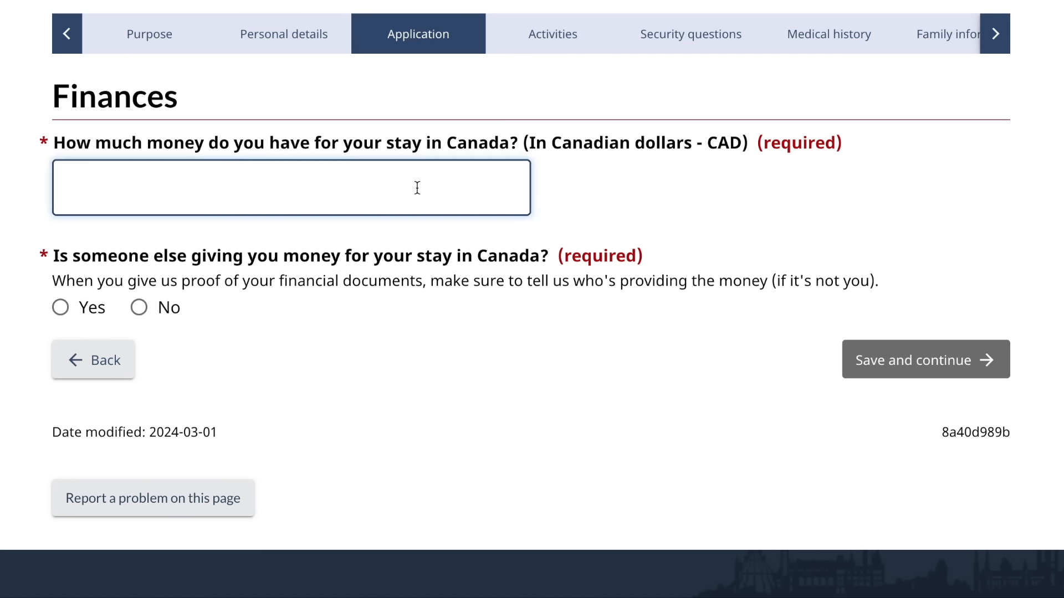
pyautogui.write('4500')
# - Answer No to someone else funding the stay, then save and continue
pyautogui.scroll(-1, 267, 350)
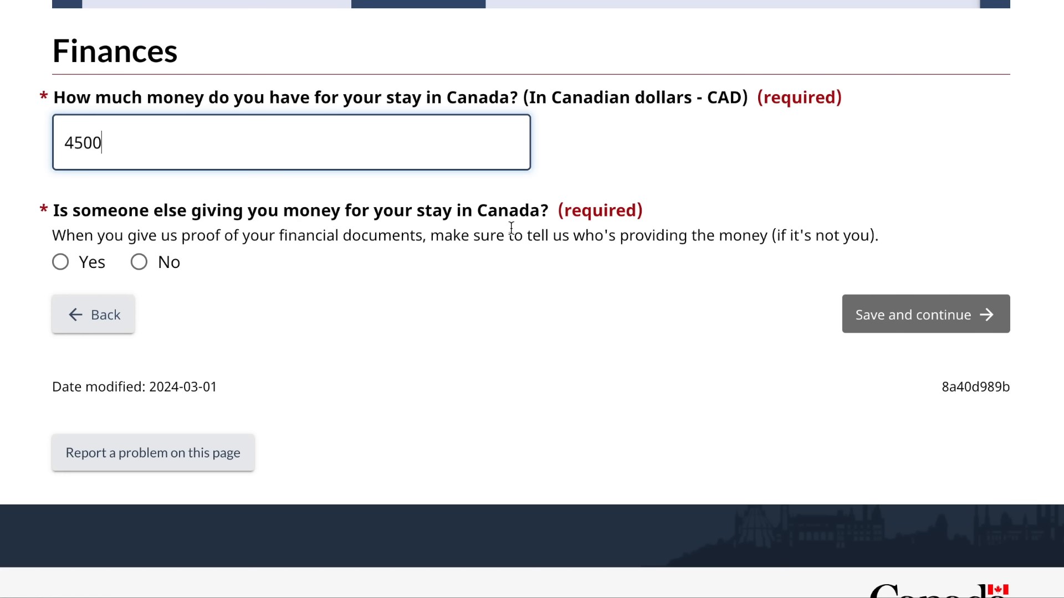
pyautogui.click(60, 263)
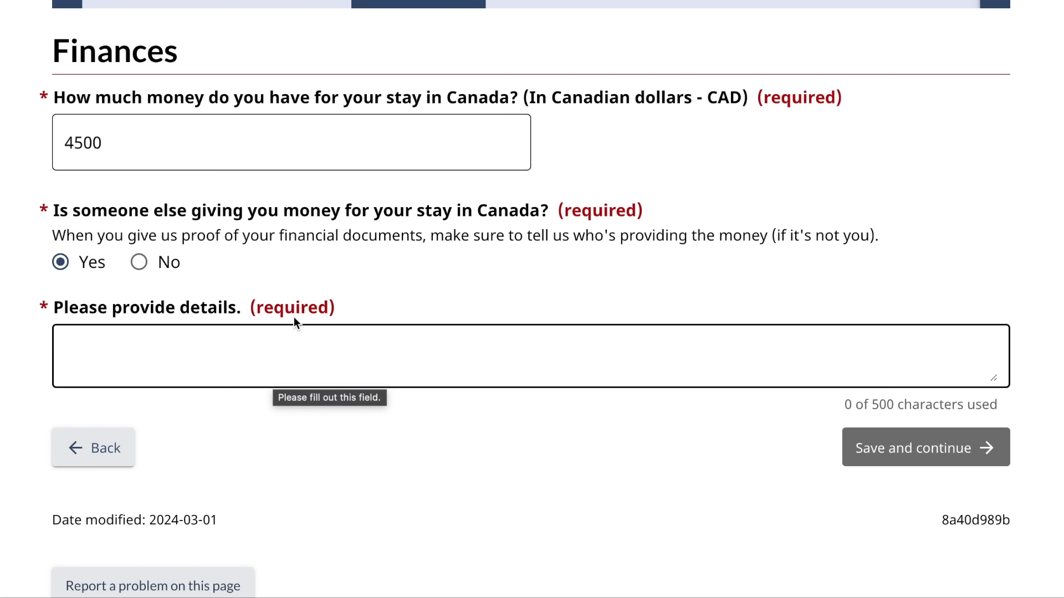
pyautogui.click(140, 263)
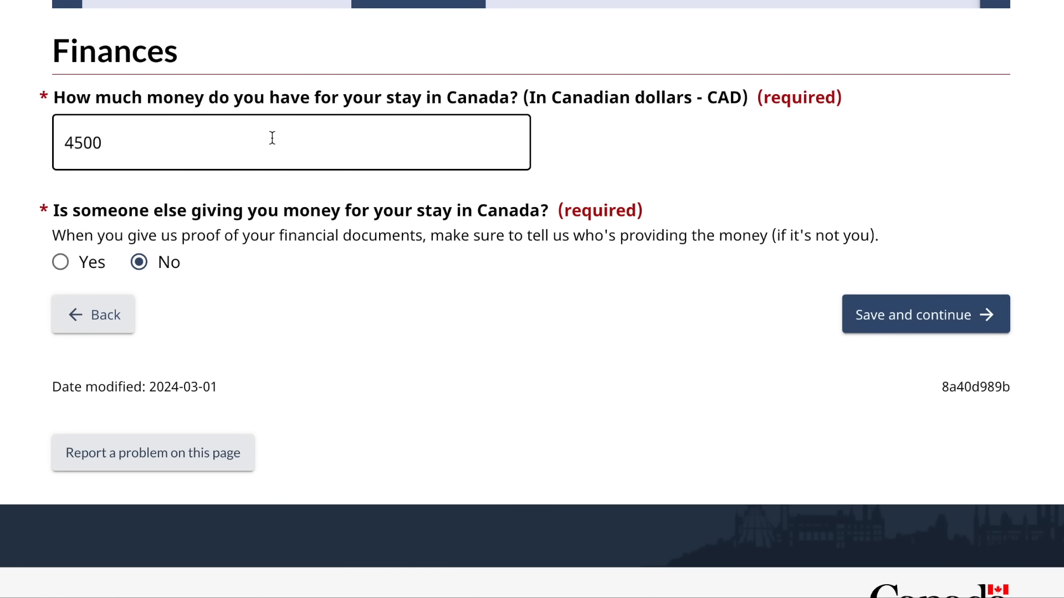
pyautogui.click(898, 325)
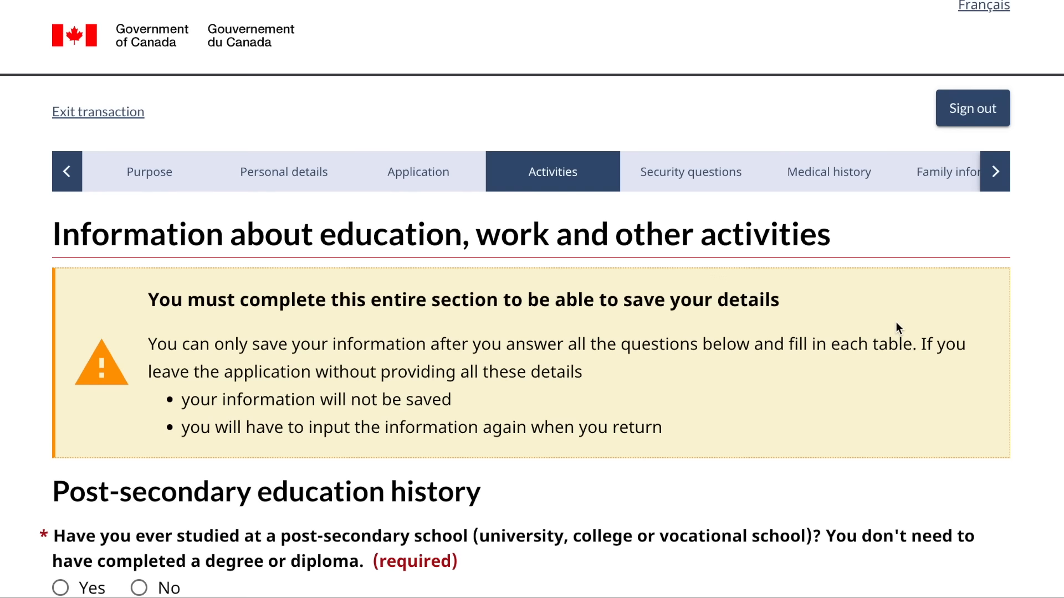
# - Answer Yes to post-secondary studies and start an entry for school 'abc university'
pyautogui.scroll(-5, 896, 327)
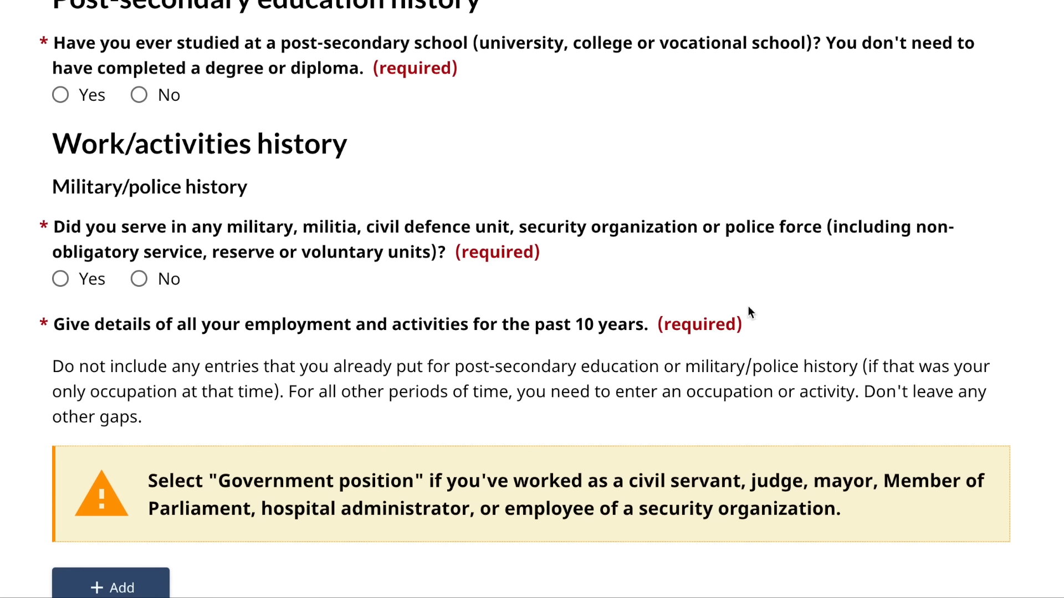
pyautogui.scroll(1, 674, 291)
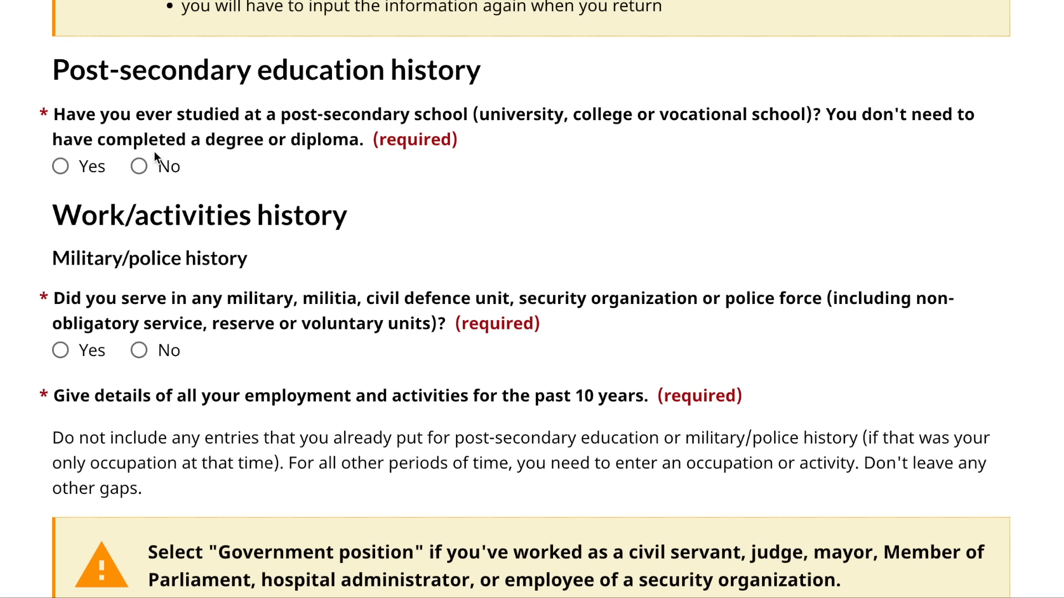
pyautogui.click(61, 170)
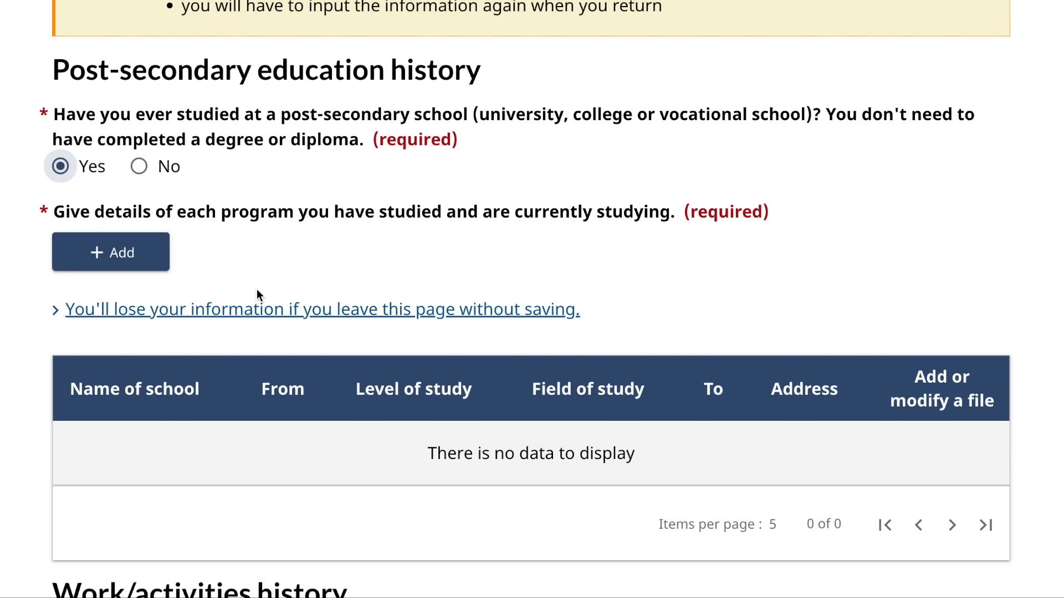
pyautogui.scroll(-1, 257, 295)
pyautogui.click(91, 181)
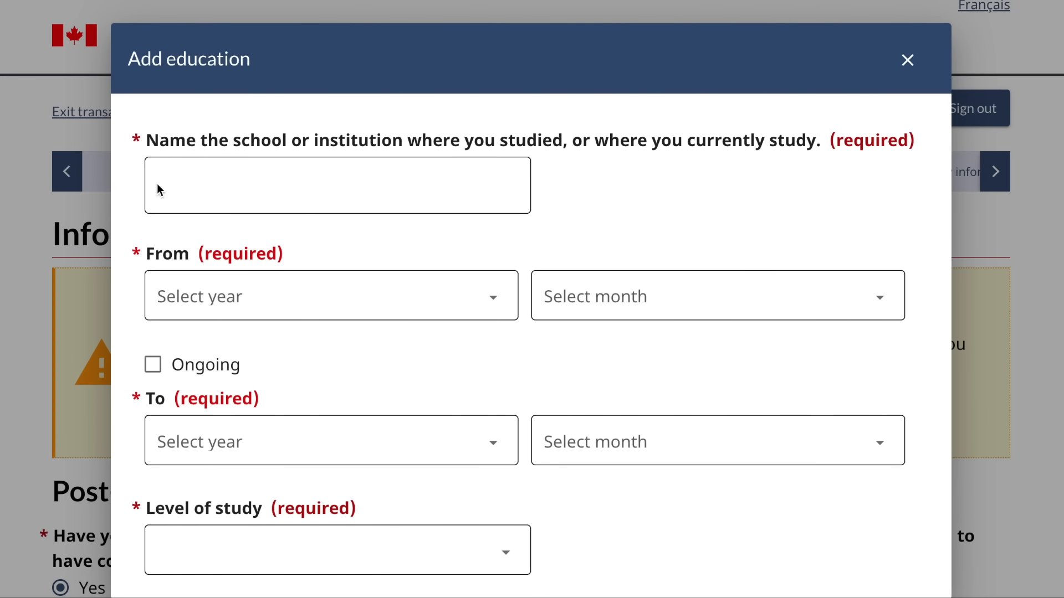
pyautogui.click(242, 185)
pyautogui.click(717, 211)
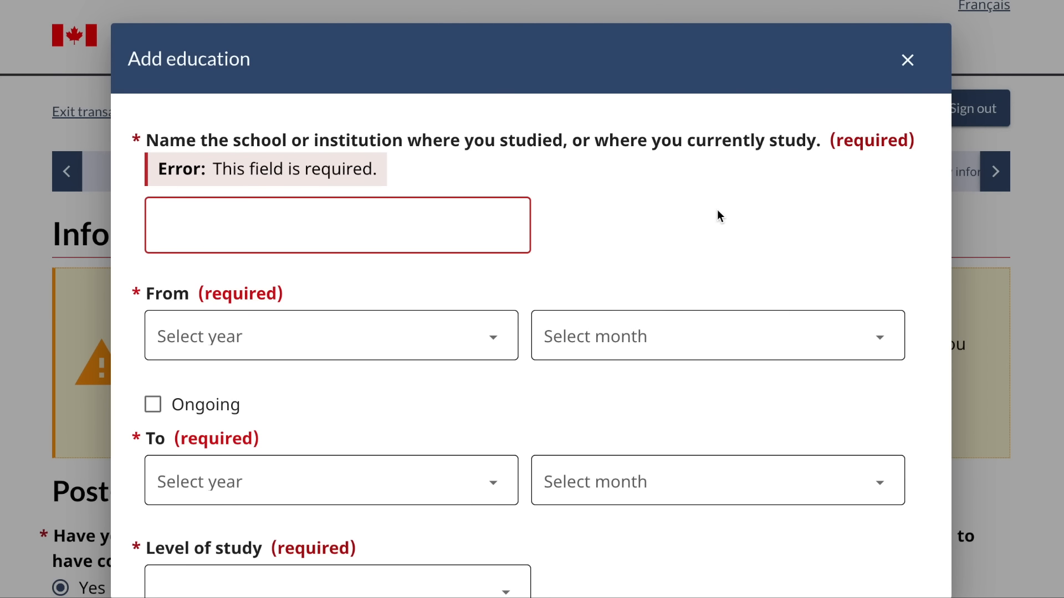
pyautogui.click(417, 213)
pyautogui.write('abc')
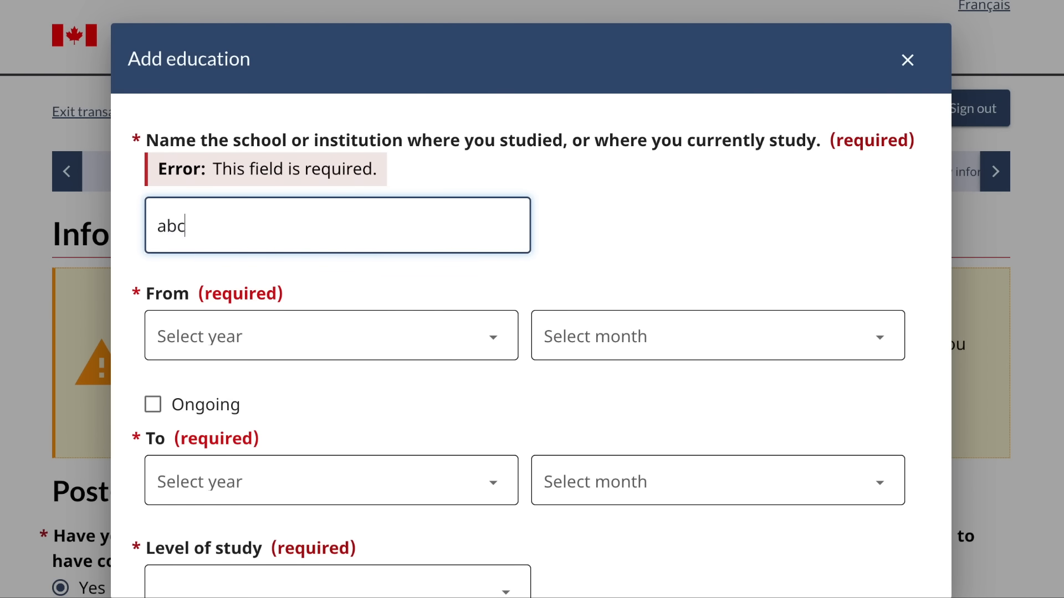
pyautogui.write(' university')
# - Set the study period from 1999-01 to 2003-01
pyautogui.click(434, 335)
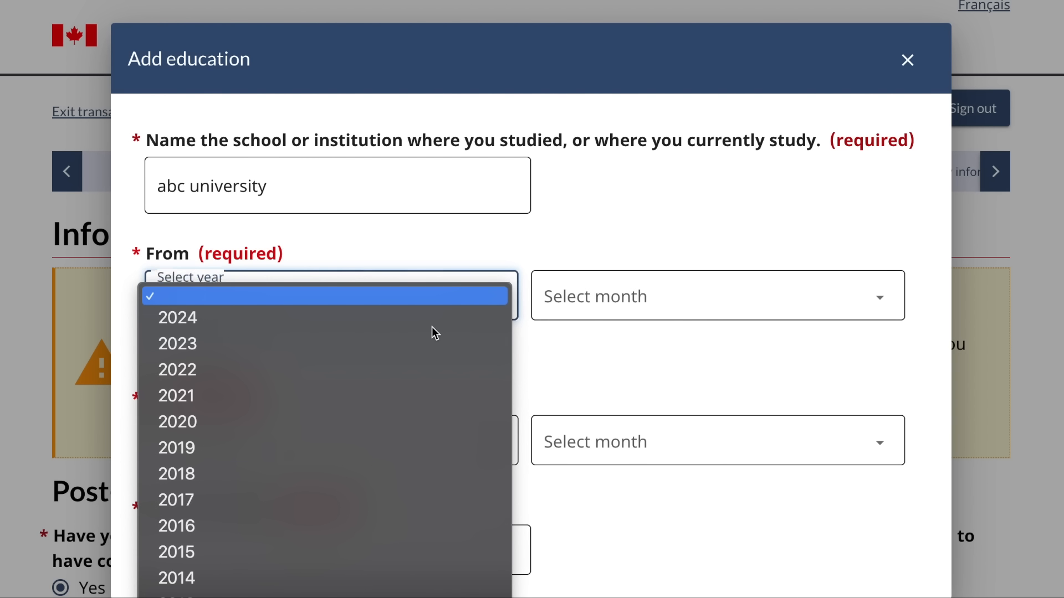
pyautogui.scroll(-5, 297, 503)
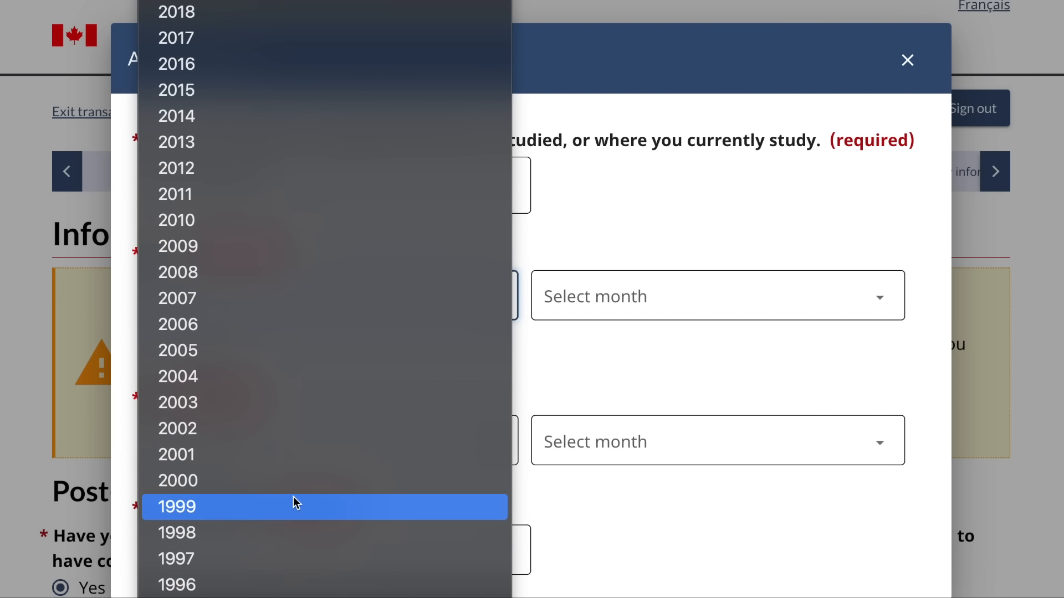
pyautogui.click(297, 504)
pyautogui.click(604, 288)
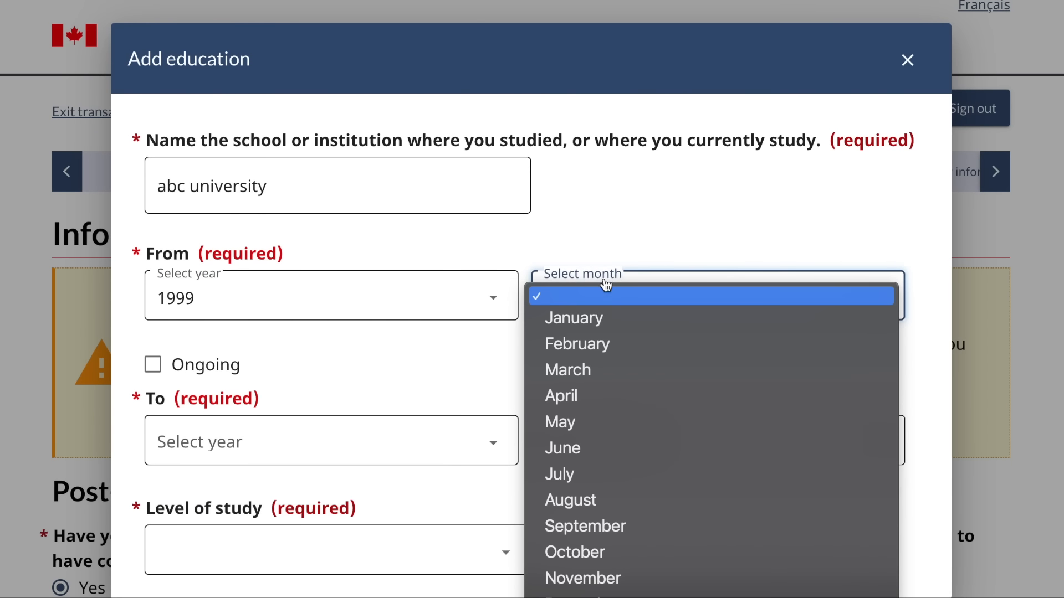
pyautogui.click(600, 327)
pyautogui.click(425, 446)
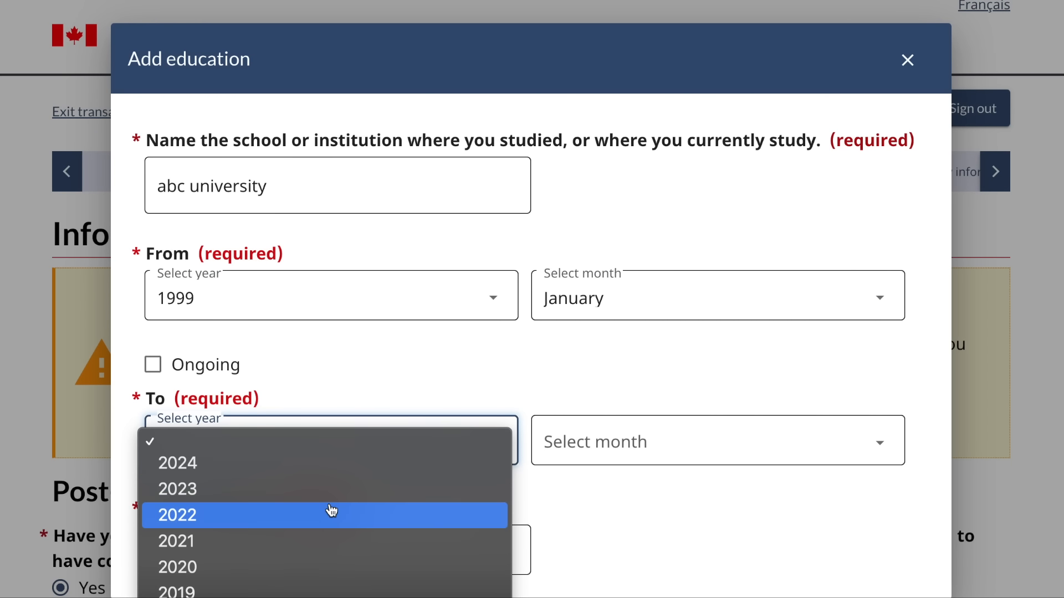
pyautogui.scroll(-5, 333, 510)
pyautogui.scroll(-3, 290, 546)
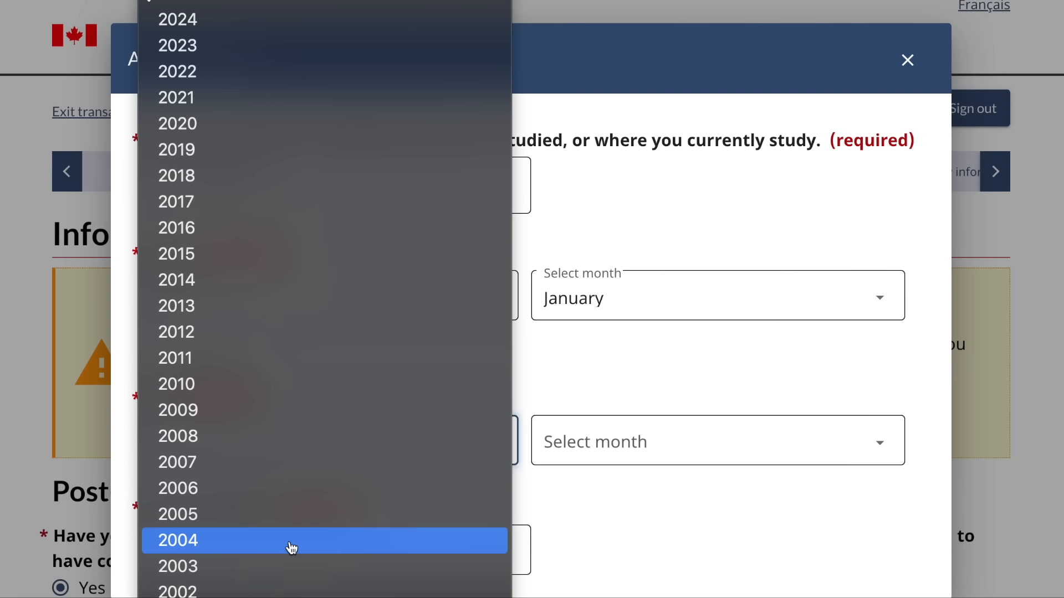
pyautogui.scroll(-1, 224, 564)
pyautogui.click(224, 563)
pyautogui.click(598, 435)
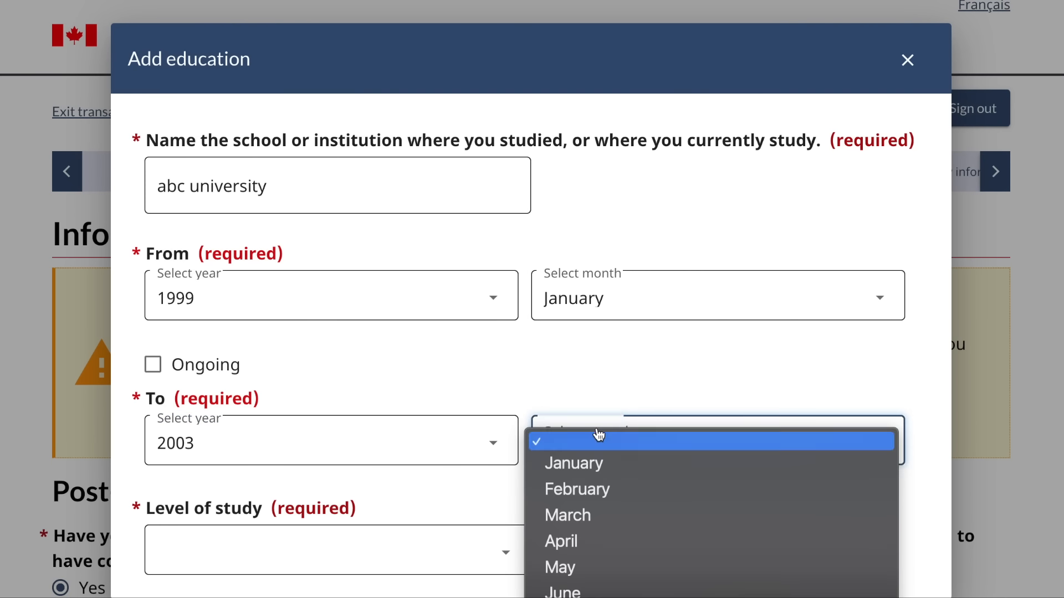
pyautogui.click(584, 466)
# - Set level to University - Bachelor's Deg. and field to Arts, Fine/Visual/Performing
pyautogui.scroll(-3, 582, 465)
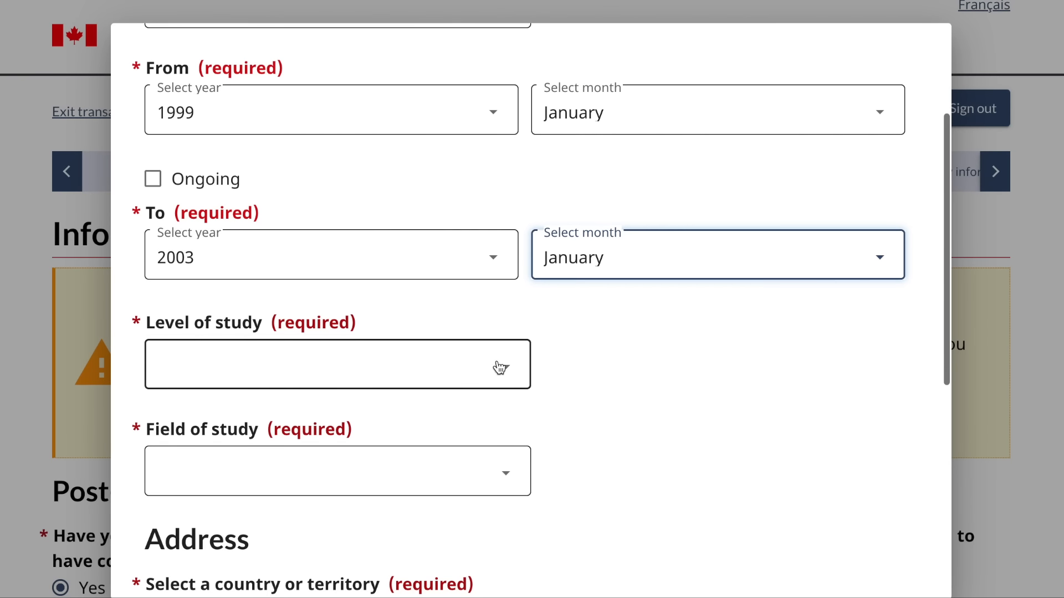
pyautogui.click(501, 366)
pyautogui.scroll(-3, 385, 504)
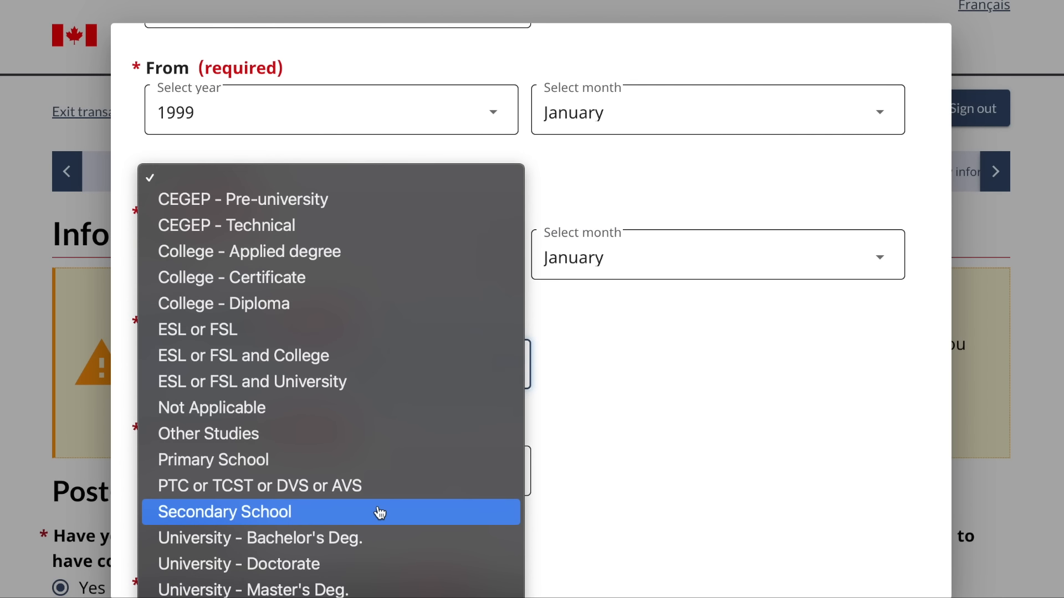
pyautogui.click(351, 538)
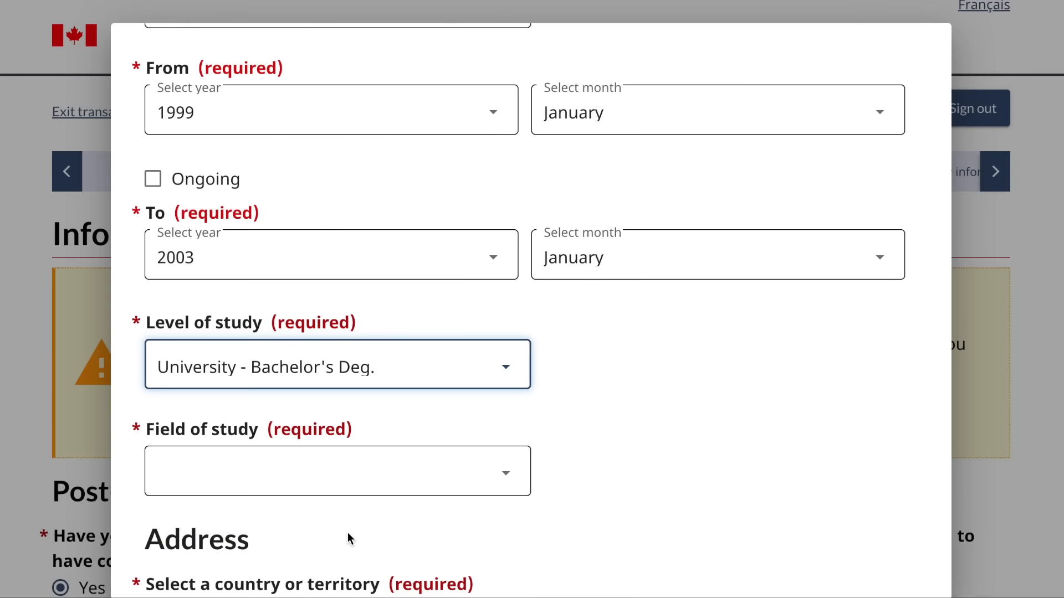
pyautogui.scroll(-3, 350, 538)
pyautogui.click(375, 285)
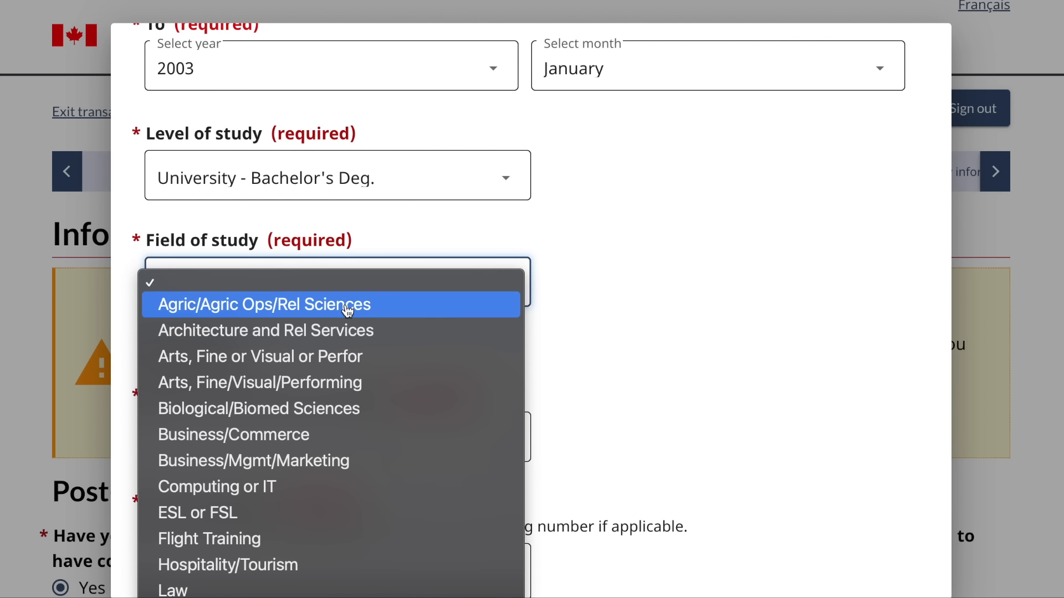
pyautogui.click(312, 384)
# - Set the school's country to India
pyautogui.scroll(-4, 308, 381)
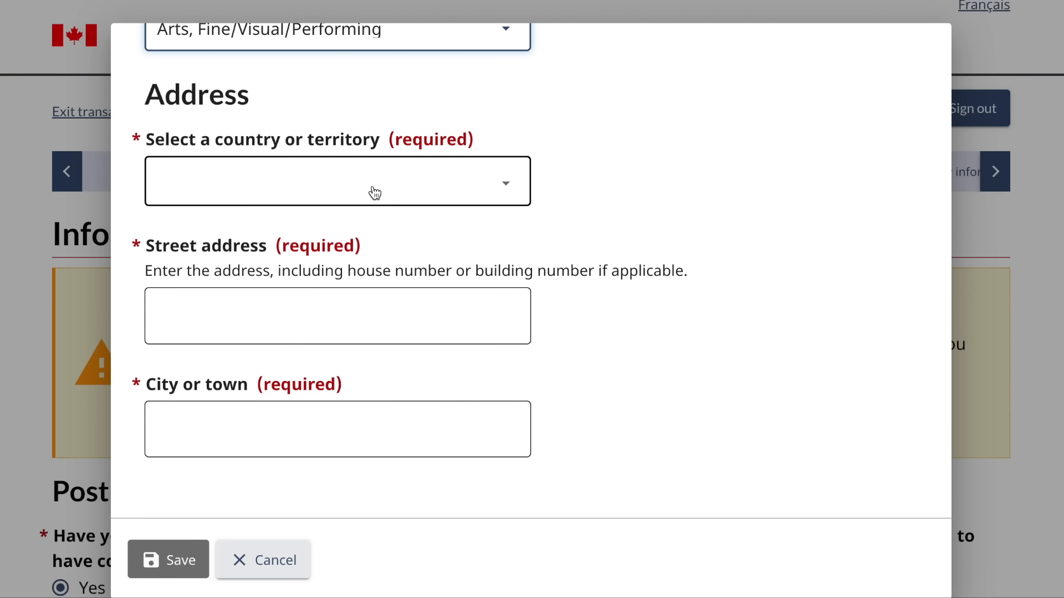
pyautogui.click(375, 192)
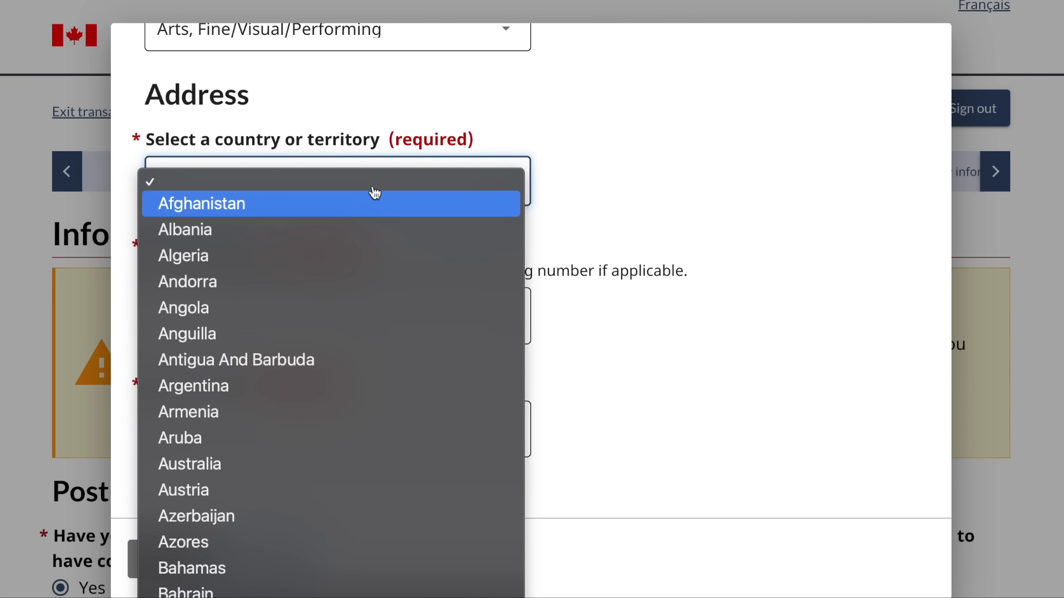
pyautogui.click(619, 219)
pyautogui.click(454, 189)
pyautogui.press('i')
pyautogui.press('n')
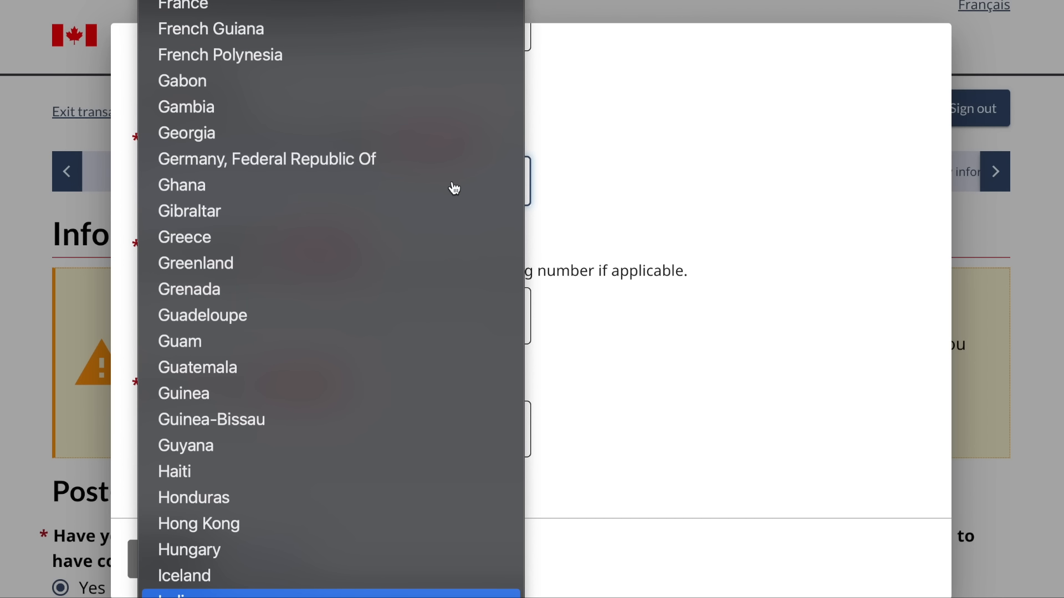
pyautogui.press('Return')
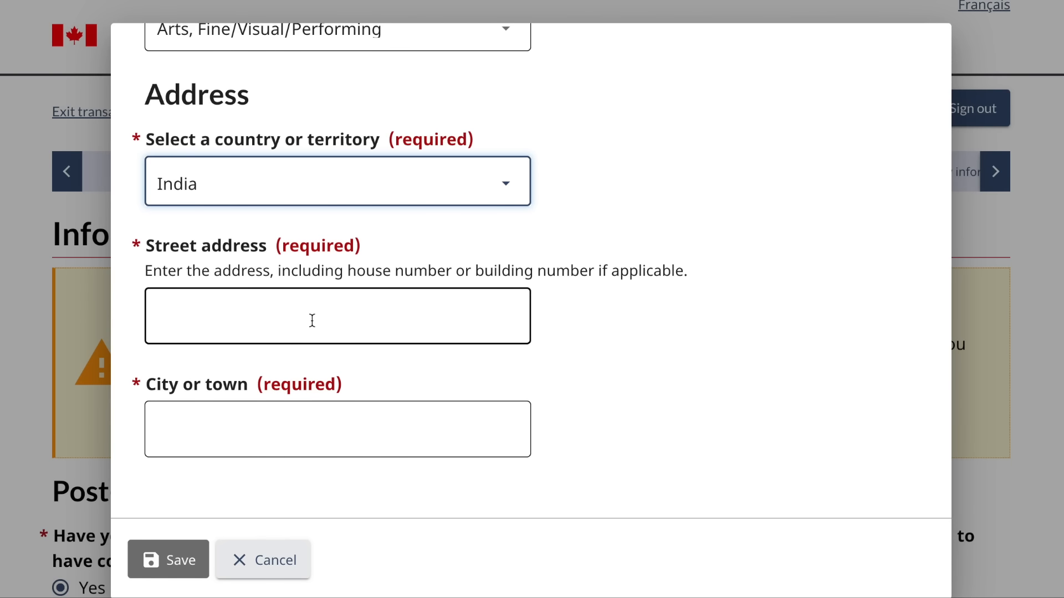
# - Enter street '123 valey st' and city 'delhi', then save the education entry
pyautogui.scroll(10, 312, 320)
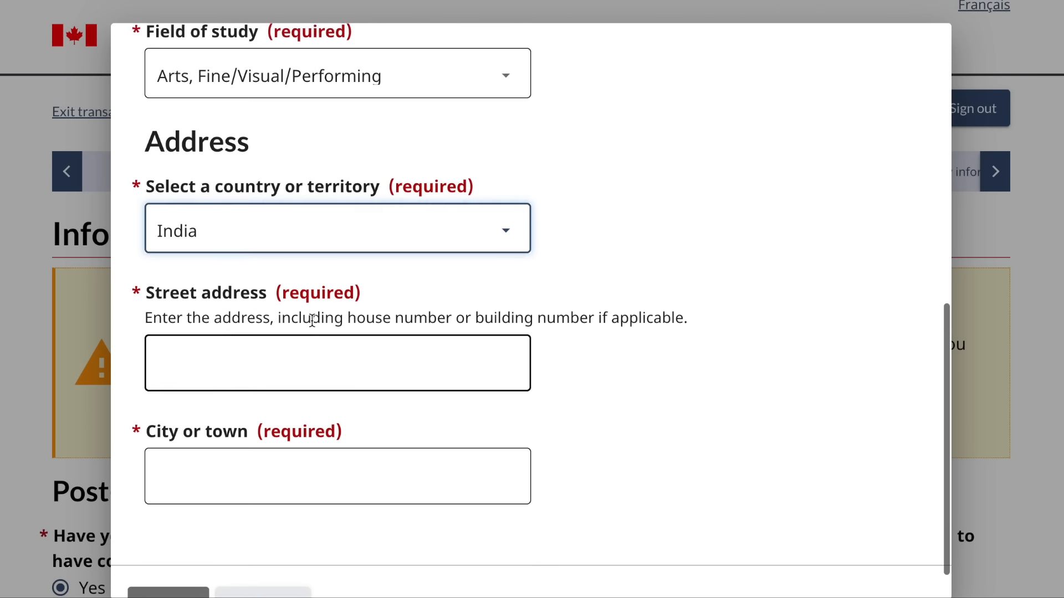
pyautogui.scroll(-8, 312, 321)
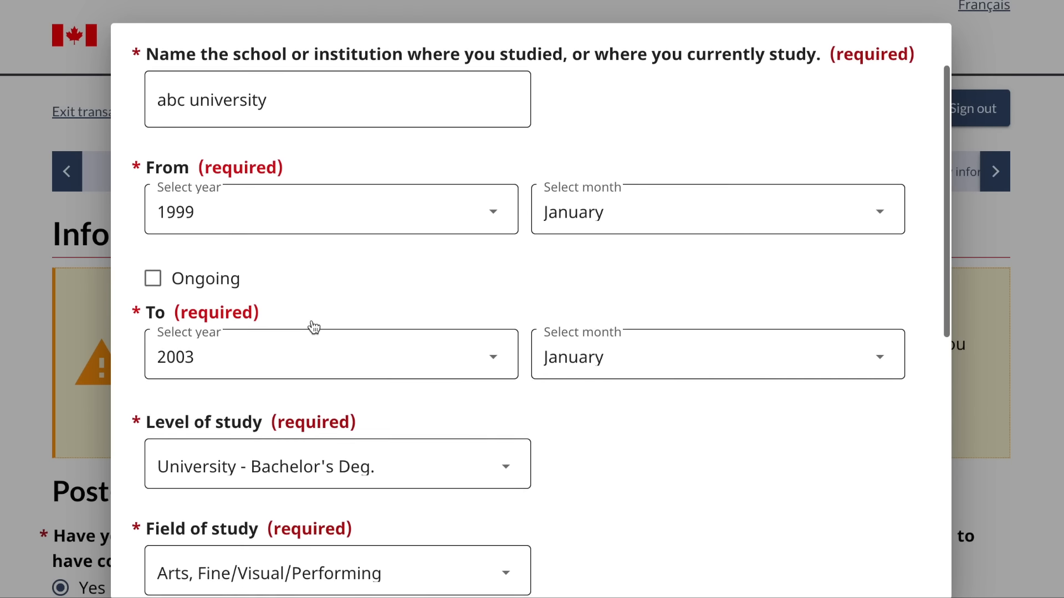
pyautogui.scroll(-3, 312, 326)
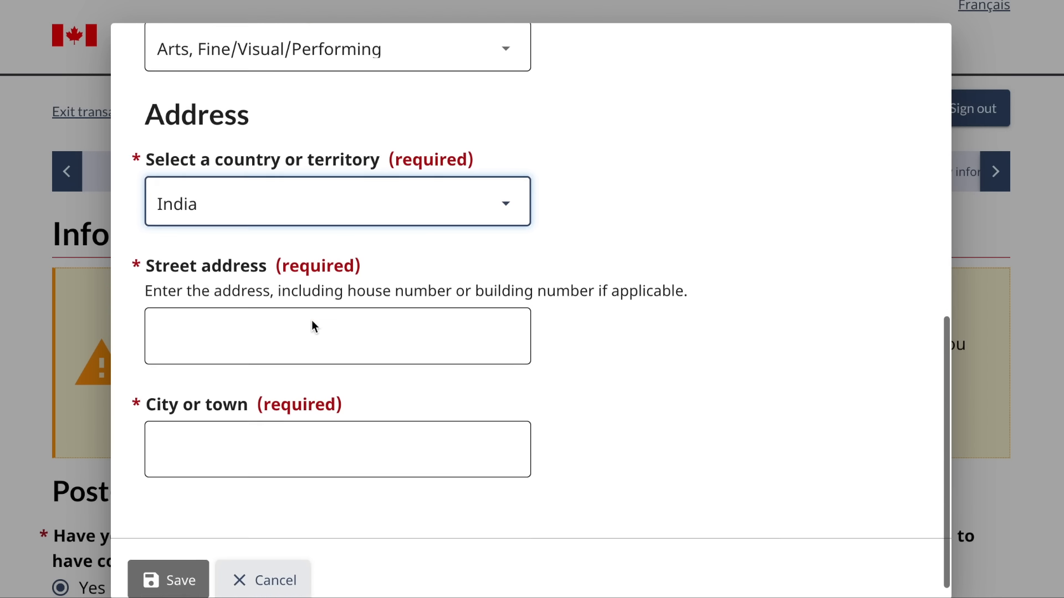
pyautogui.click(298, 313)
pyautogui.write('1')
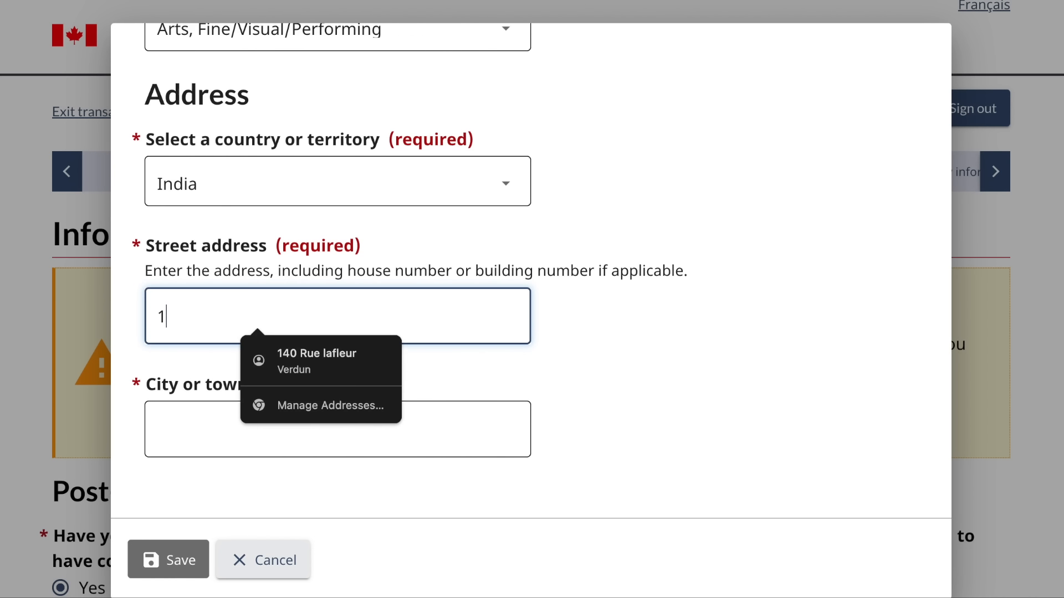
pyautogui.write('23 va')
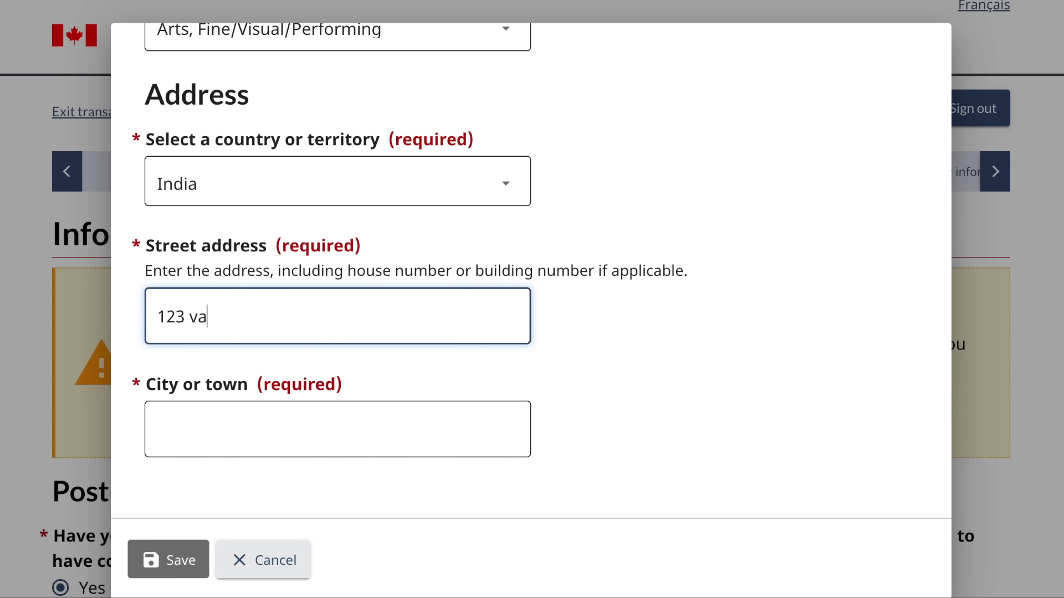
pyautogui.write('ley st')
pyautogui.click(280, 433)
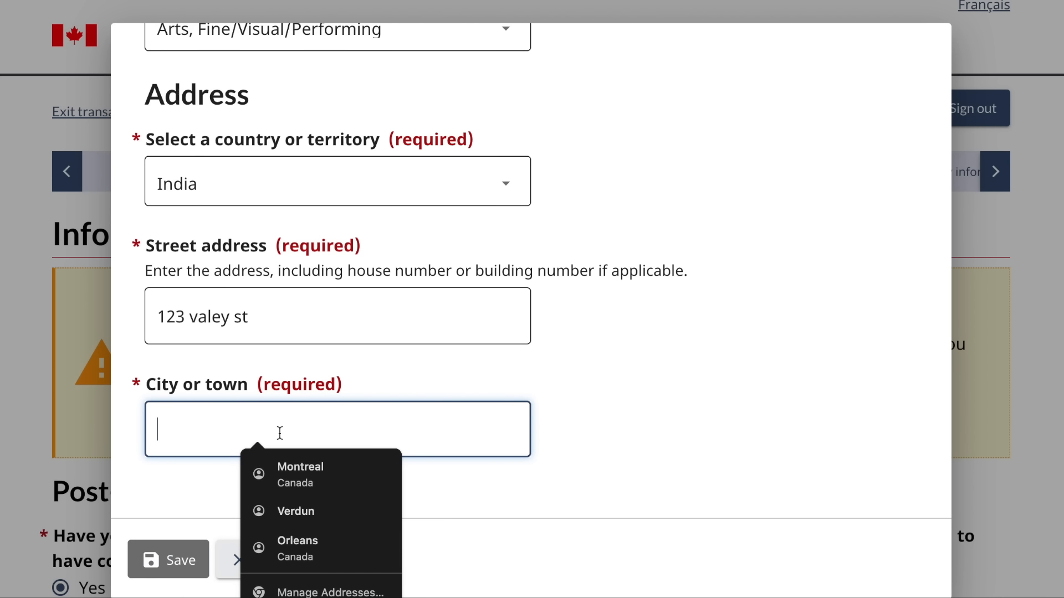
pyautogui.write('delhi')
pyautogui.click(165, 561)
pyautogui.scroll(-10, 367, 473)
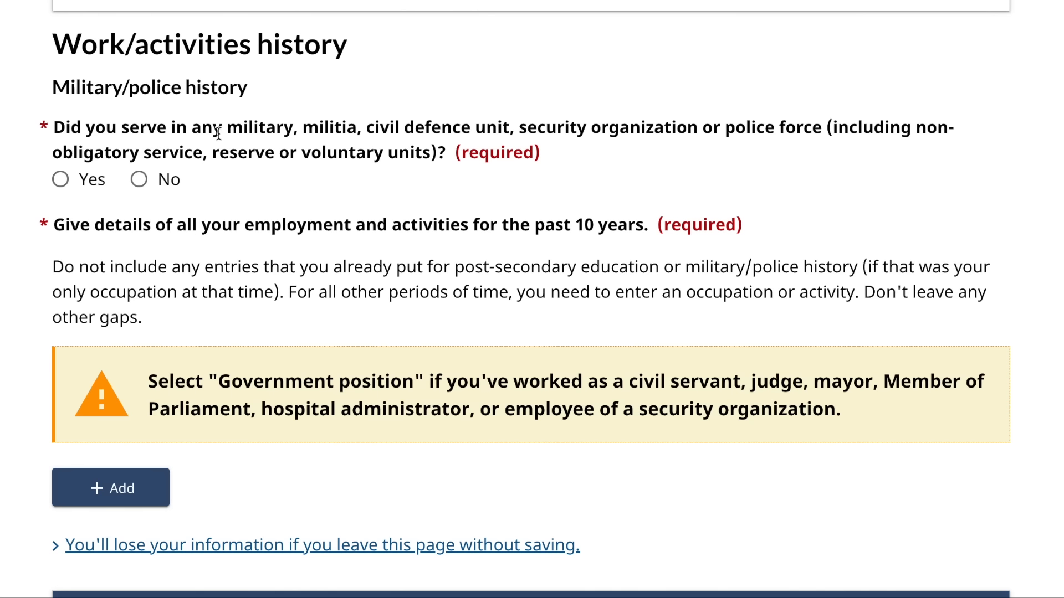
# - Answer No to military or police service and start a new work details entry
pyautogui.click(145, 183)
pyautogui.scroll(-3, 236, 320)
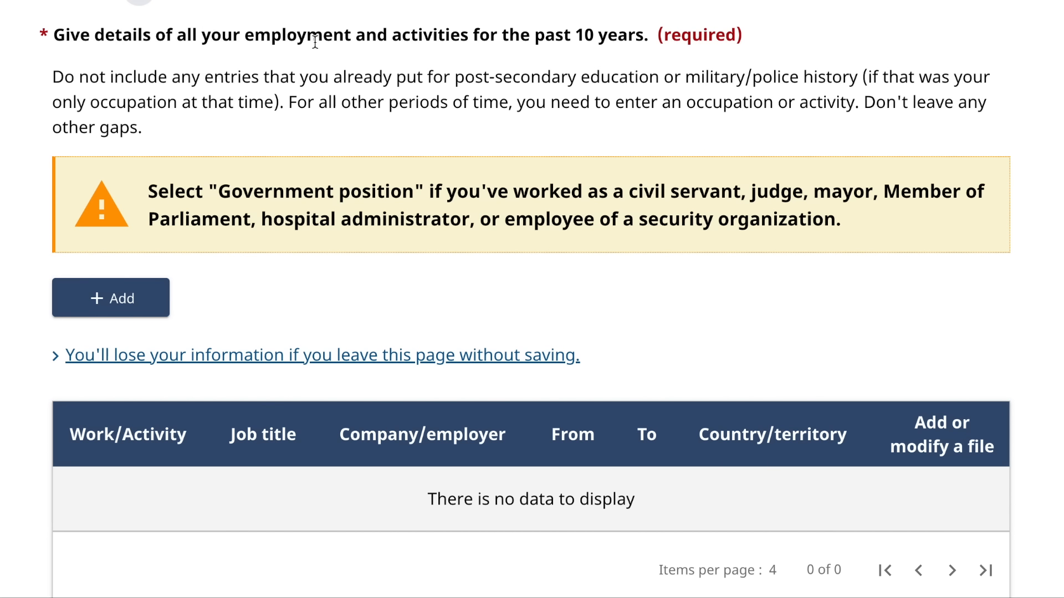
pyautogui.click(125, 300)
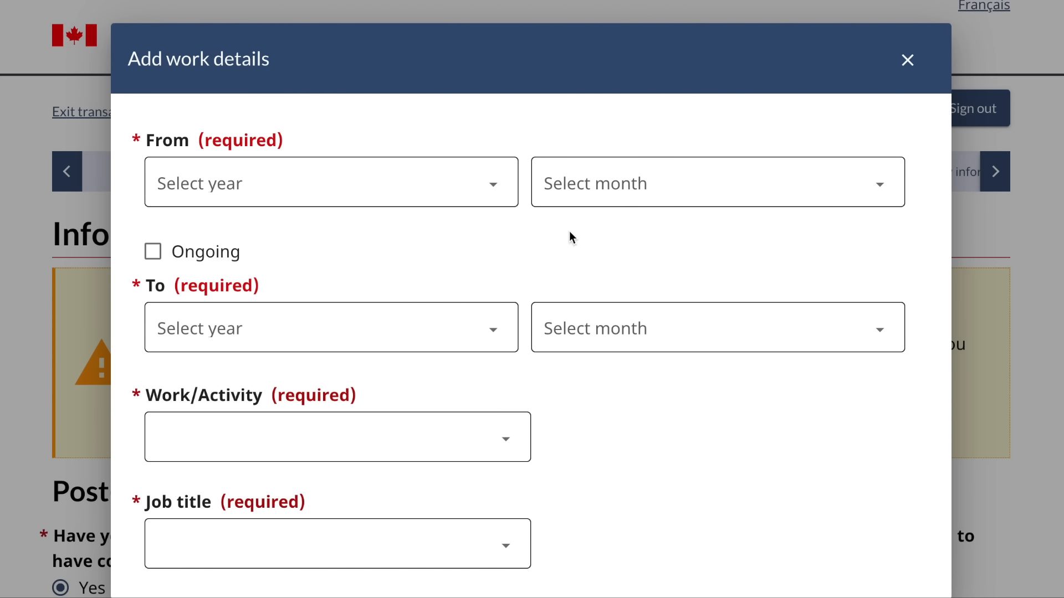
# - Set the work period from January 2017 to January 2018
pyautogui.click(473, 187)
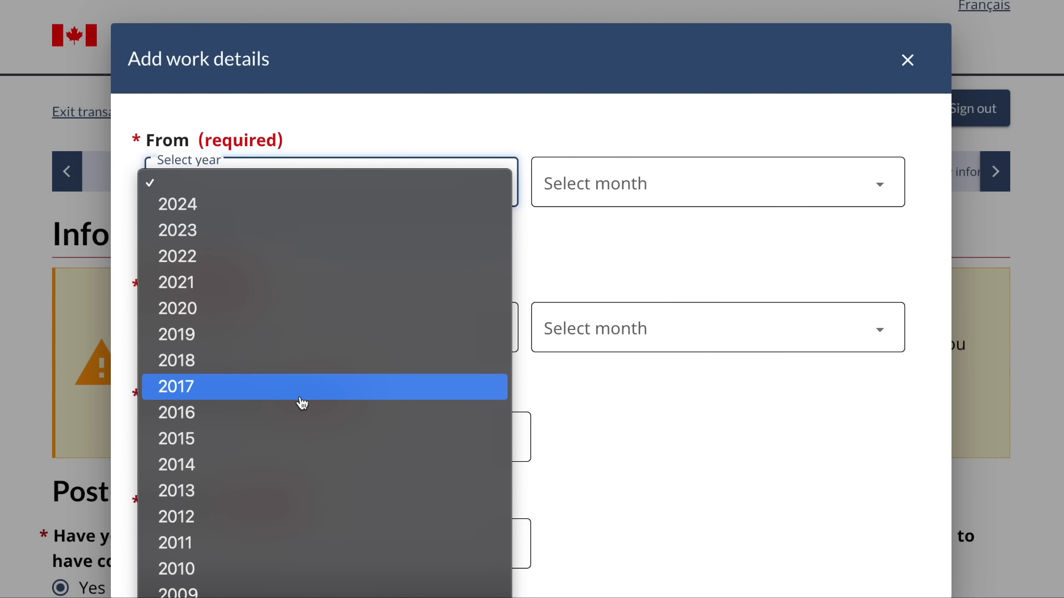
pyautogui.click(299, 399)
pyautogui.click(637, 194)
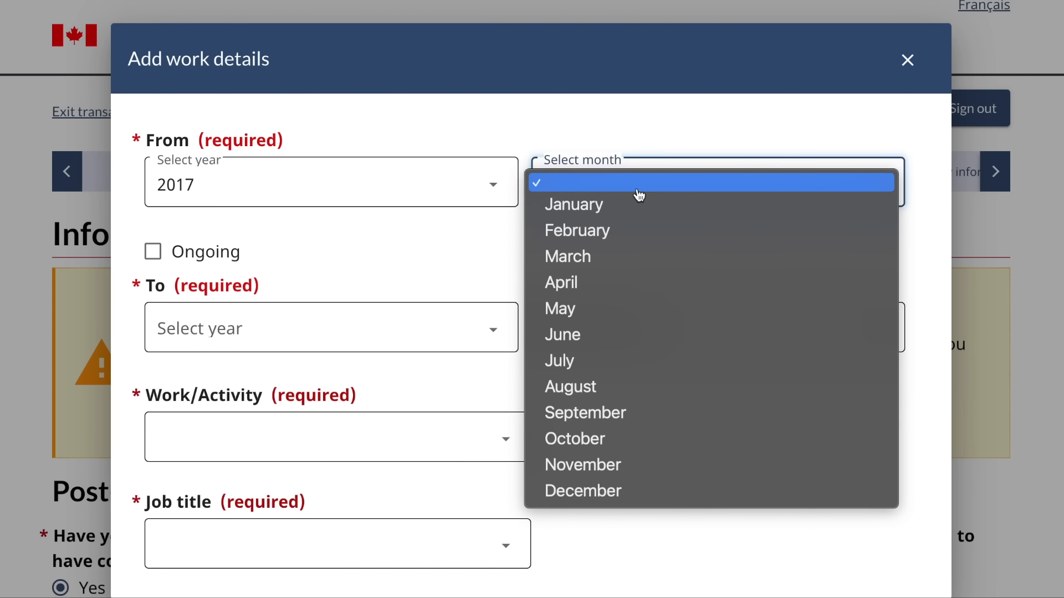
pyautogui.click(609, 218)
pyautogui.click(468, 323)
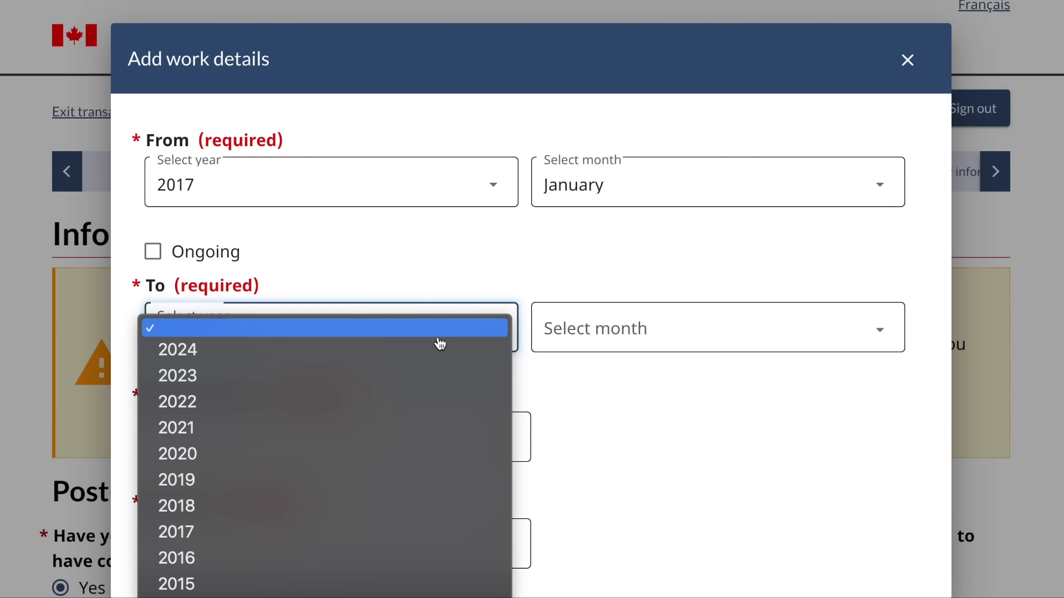
pyautogui.click(275, 509)
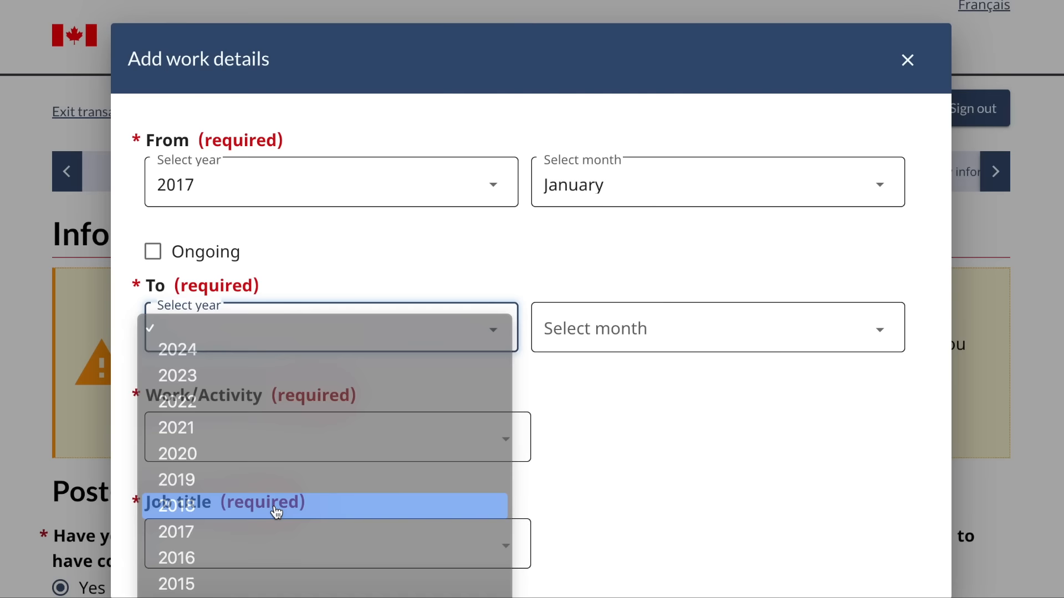
pyautogui.click(607, 348)
pyautogui.click(608, 351)
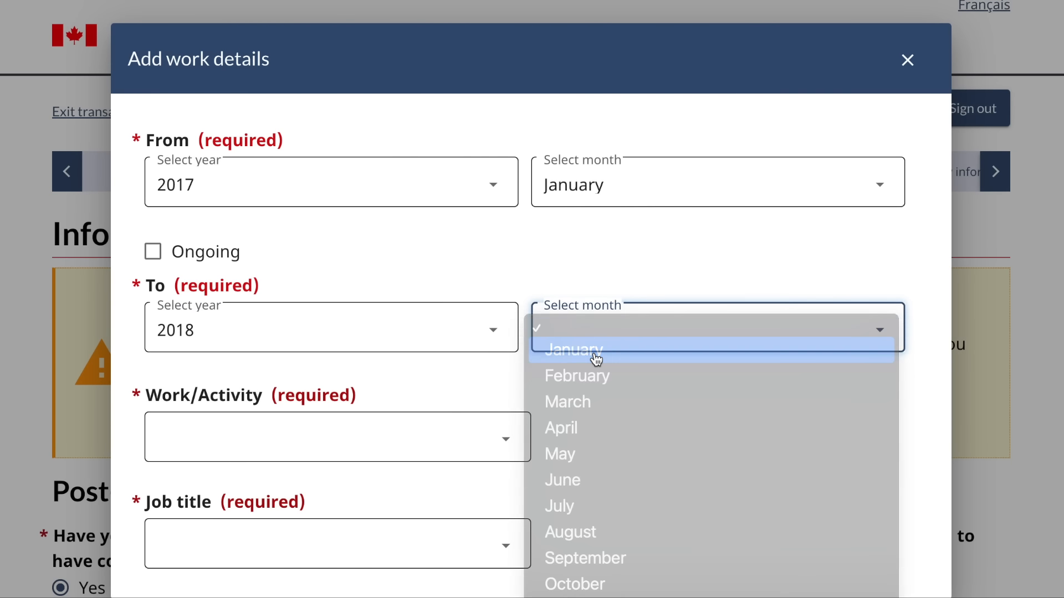
# - Choose Art, culture, recreation and sport occupations, Administrative and regulatory job title, employer 'abc employe', and duties 'fafgafagafag'
pyautogui.click(407, 440)
pyautogui.click(372, 458)
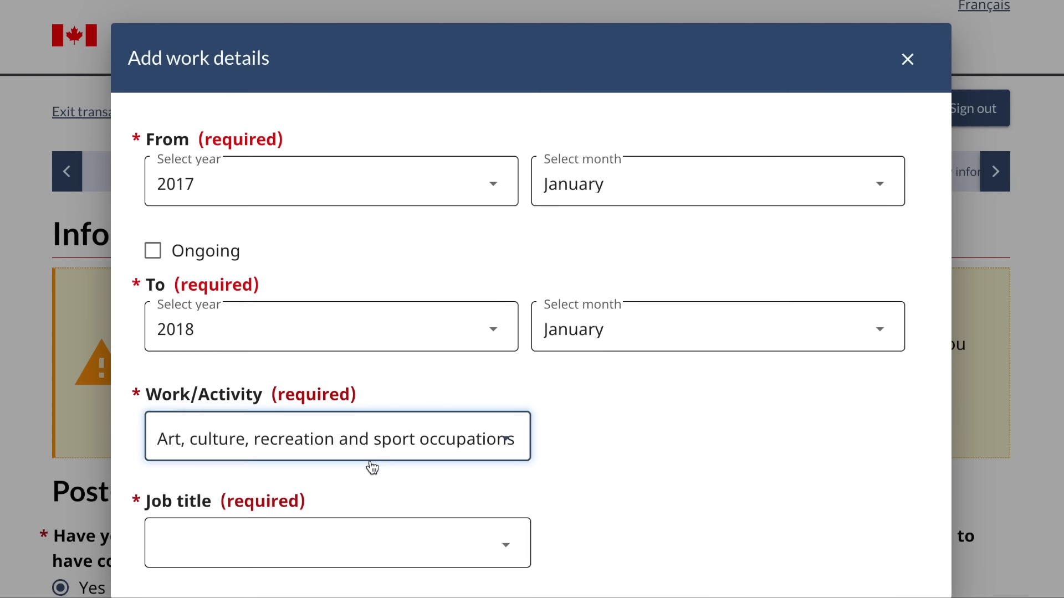
pyautogui.scroll(-2, 373, 465)
pyautogui.click(407, 422)
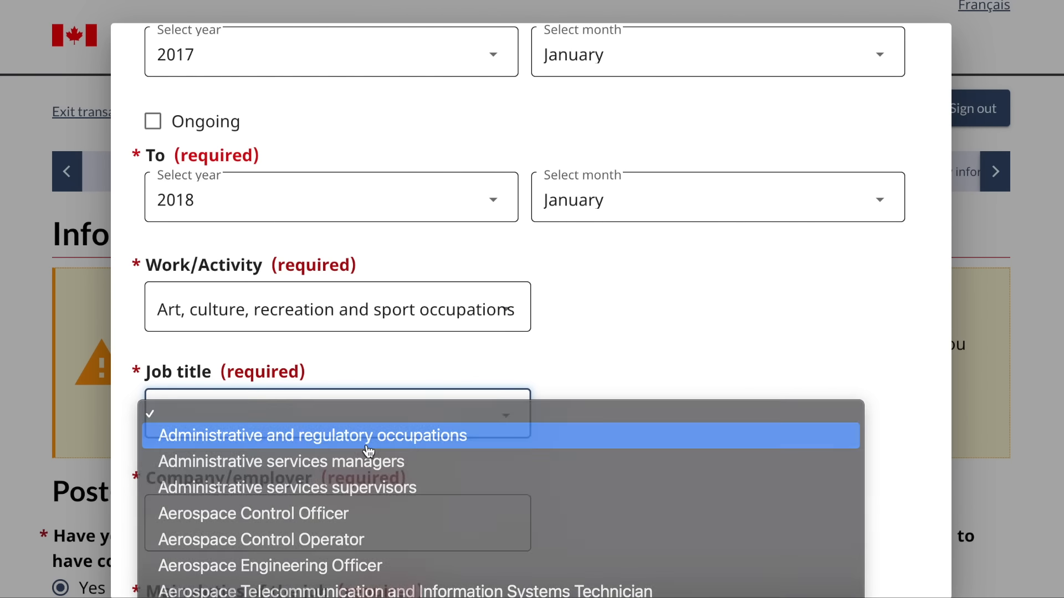
pyautogui.click(368, 439)
pyautogui.scroll(-3, 366, 444)
pyautogui.click(397, 330)
pyautogui.write('abc')
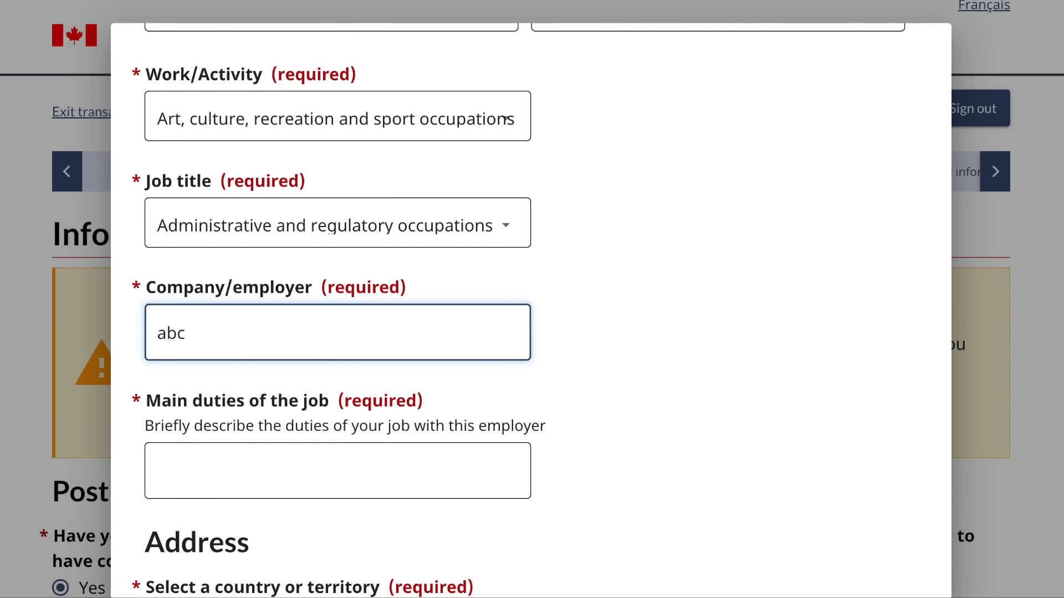
pyautogui.write(' employer')
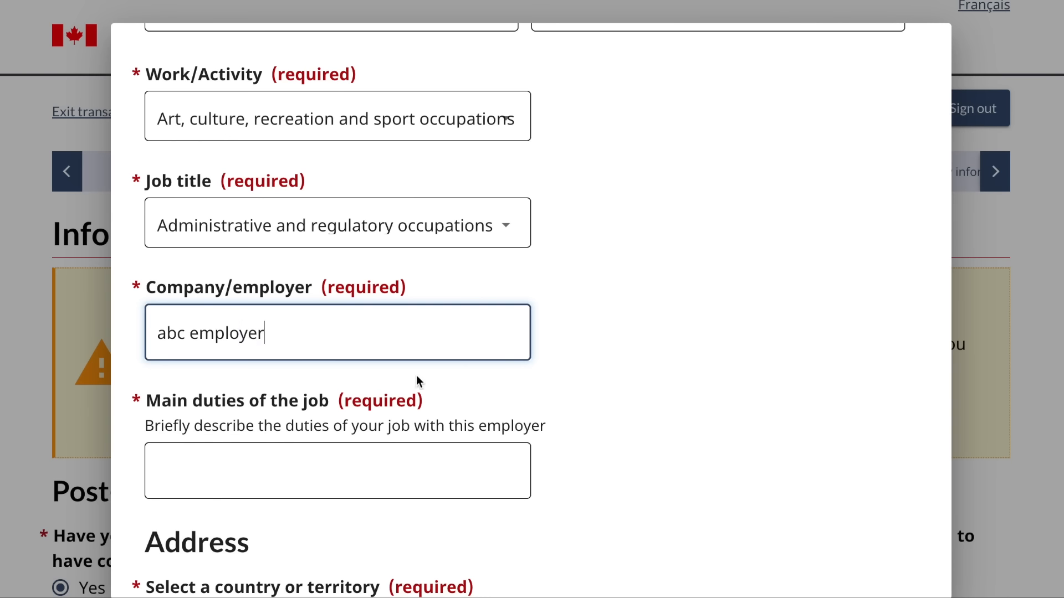
pyautogui.click(349, 461)
pyautogui.write('fafgafagafag')
pyautogui.scroll(-3, 531, 310)
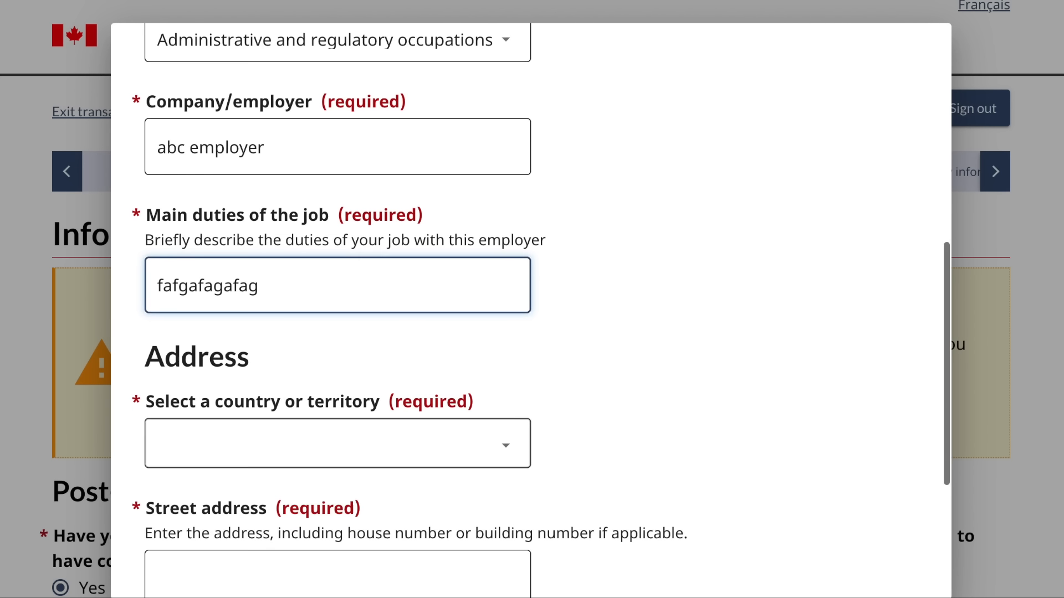
pyautogui.scroll(-3, 369, 429)
# - Set the country to India, enter the street address and city, and save the entry
pyautogui.click(396, 293)
pyautogui.write('in')
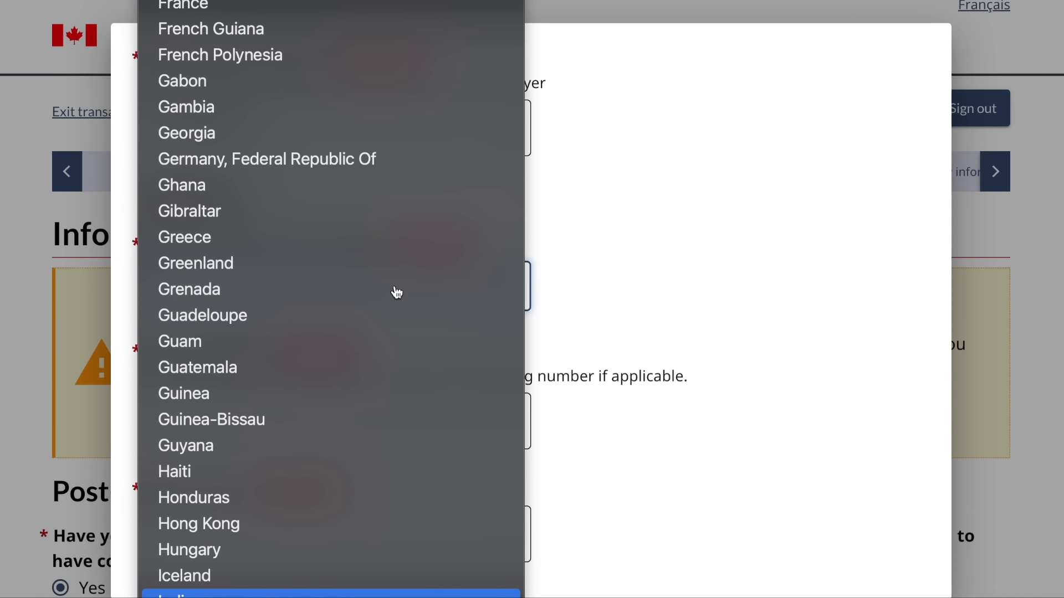
pyautogui.press('Return')
pyautogui.scroll(-2, 396, 292)
pyautogui.click(326, 298)
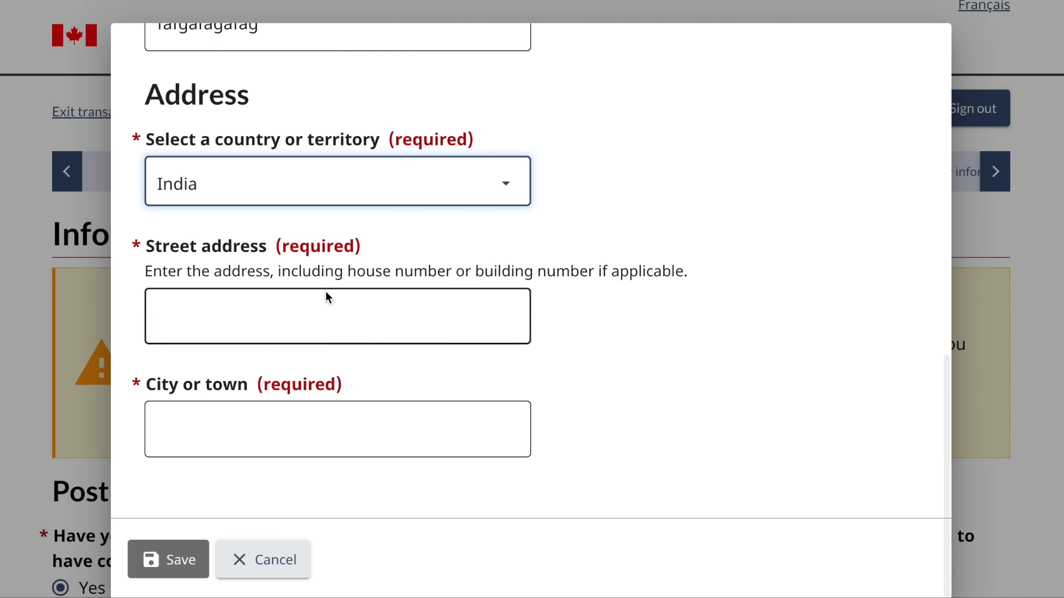
pyautogui.write('12')
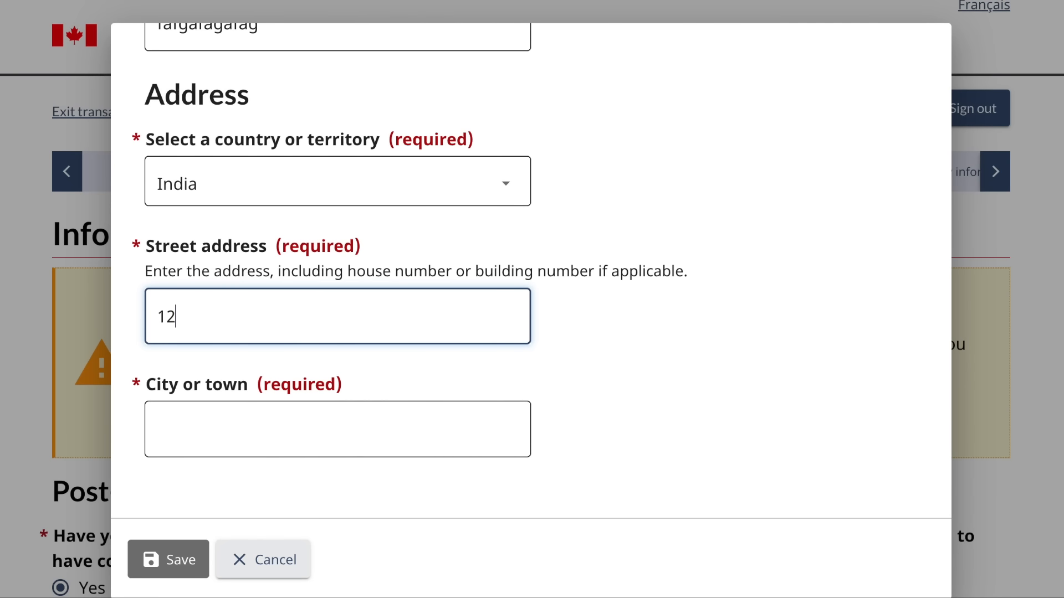
pyautogui.write('3rgrg')
pyautogui.click(249, 446)
pyautogui.write('delhi')
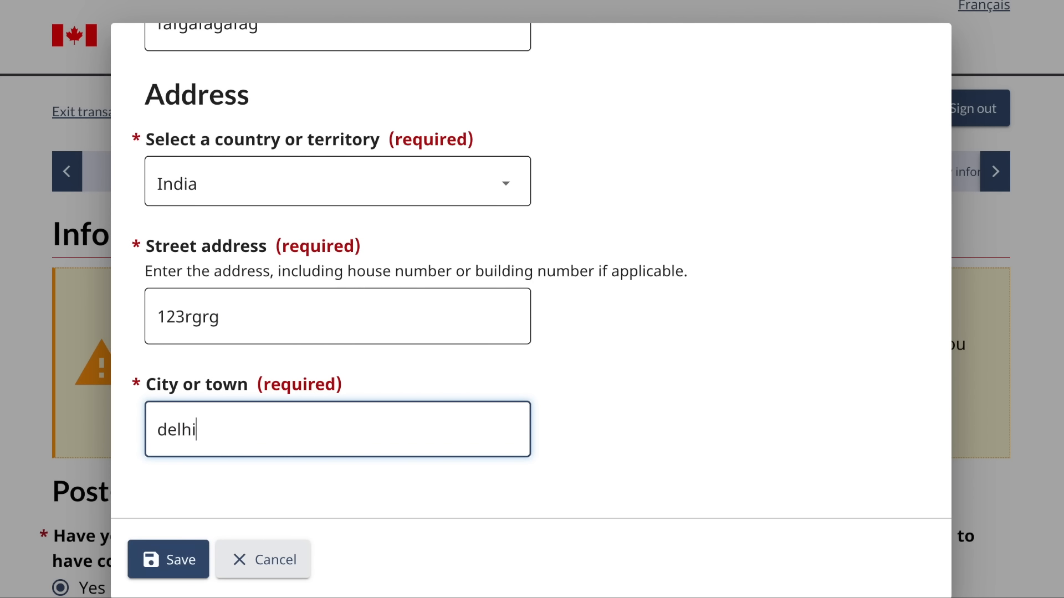
pyautogui.click(170, 556)
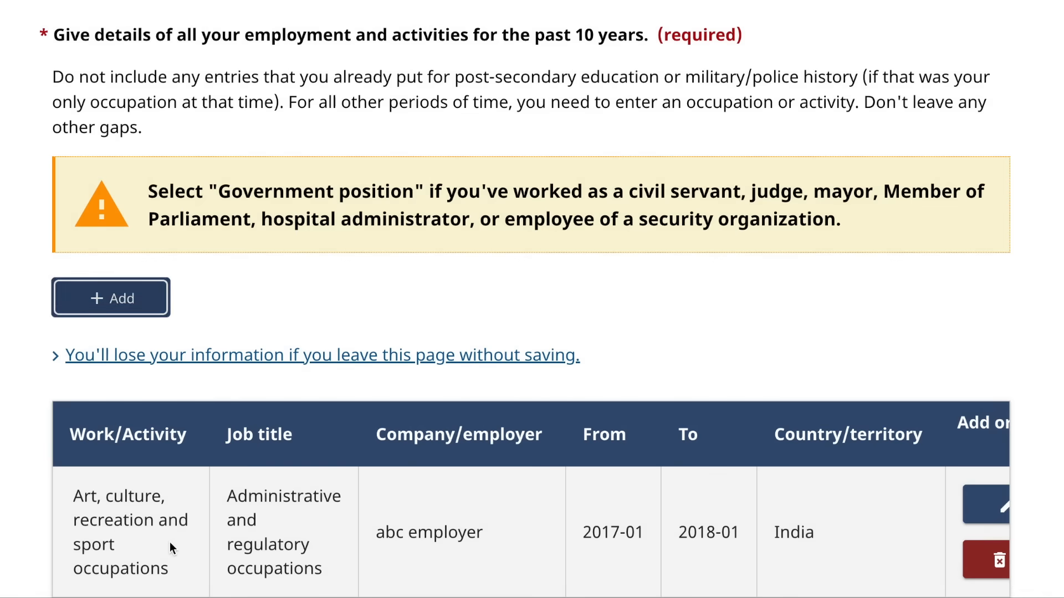
# - Try Save and continue, which reports employment details don't cover the past 10 years
pyautogui.scroll(-6, 485, 453)
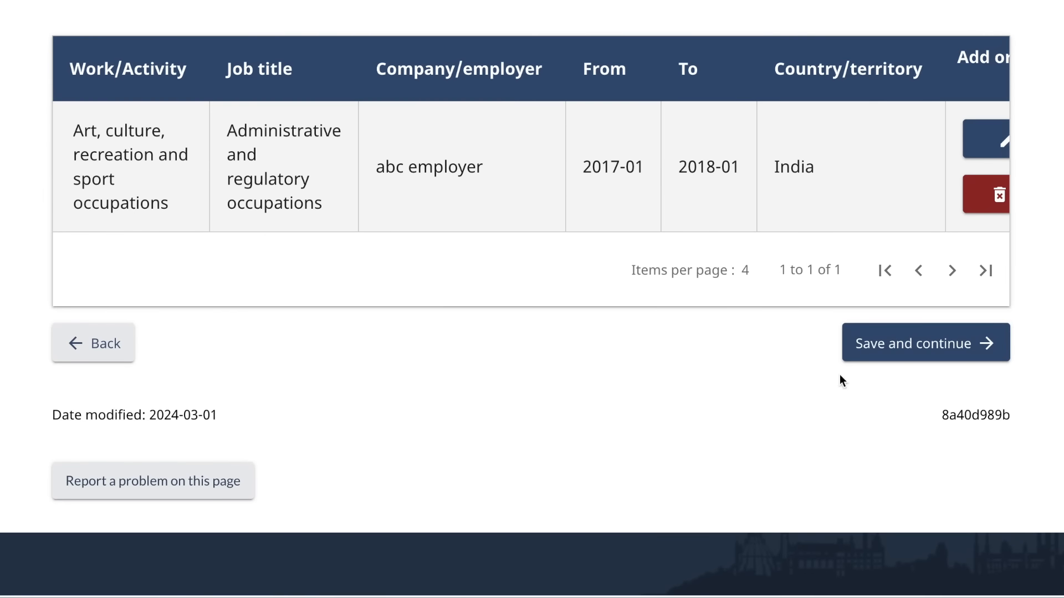
pyautogui.click(874, 344)
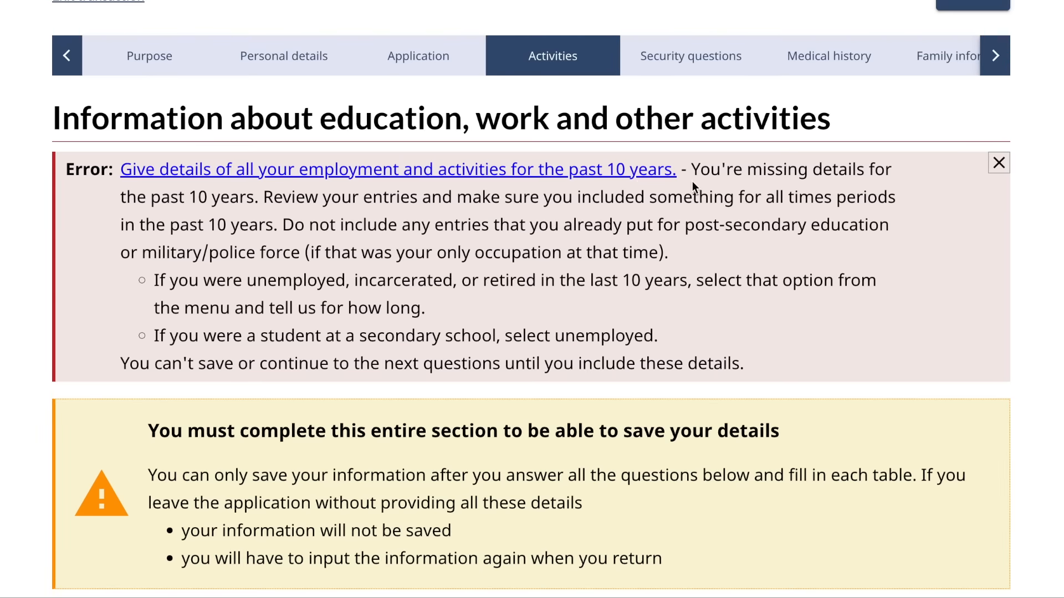
pyautogui.scroll(-10, 580, 278)
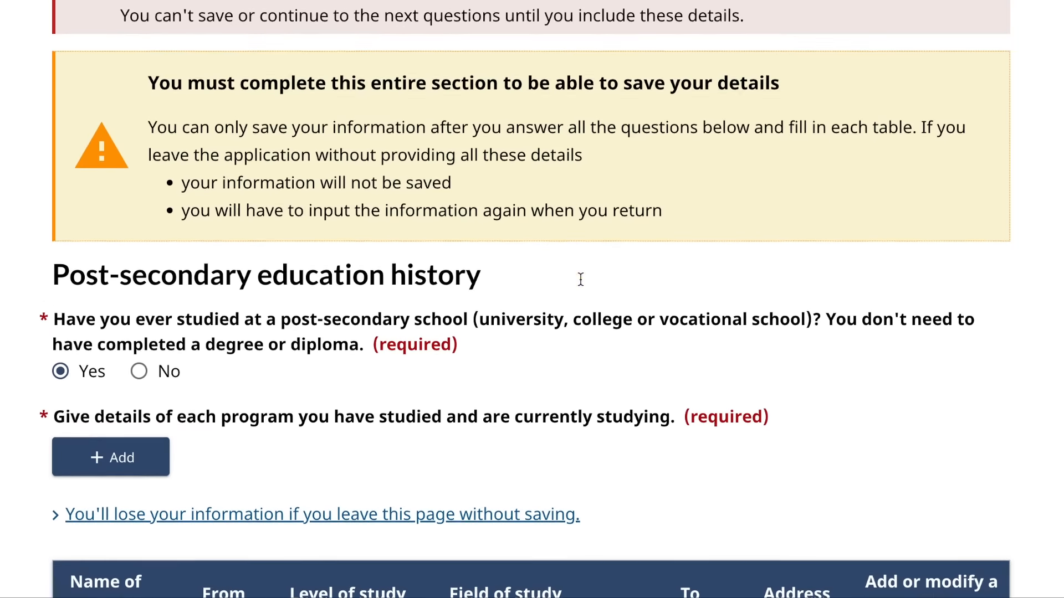
# - Open the abc employer work entry for editing
pyautogui.scroll(-4, 580, 285)
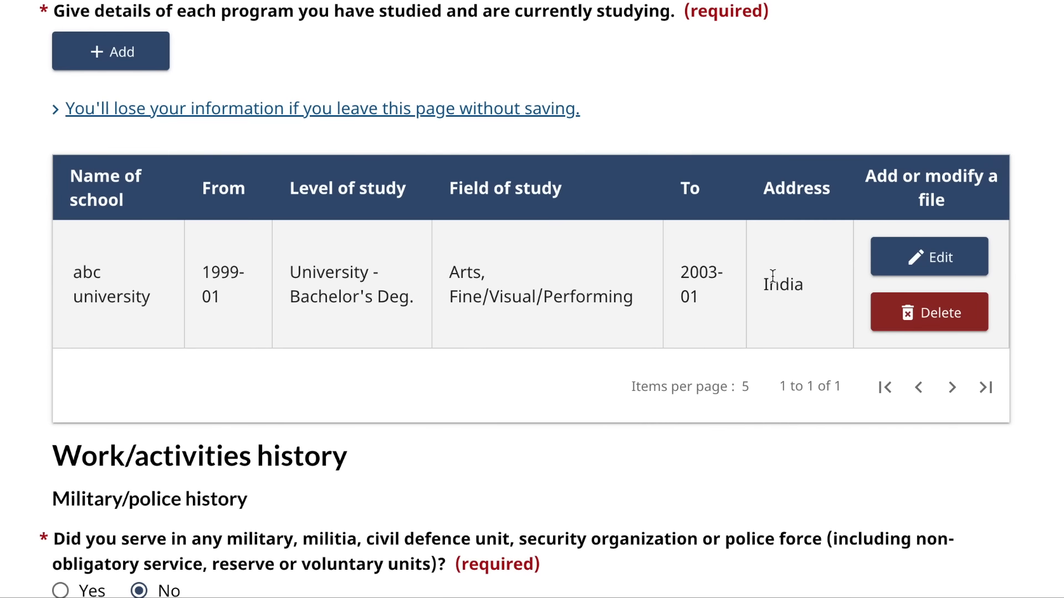
pyautogui.scroll(-12, 493, 435)
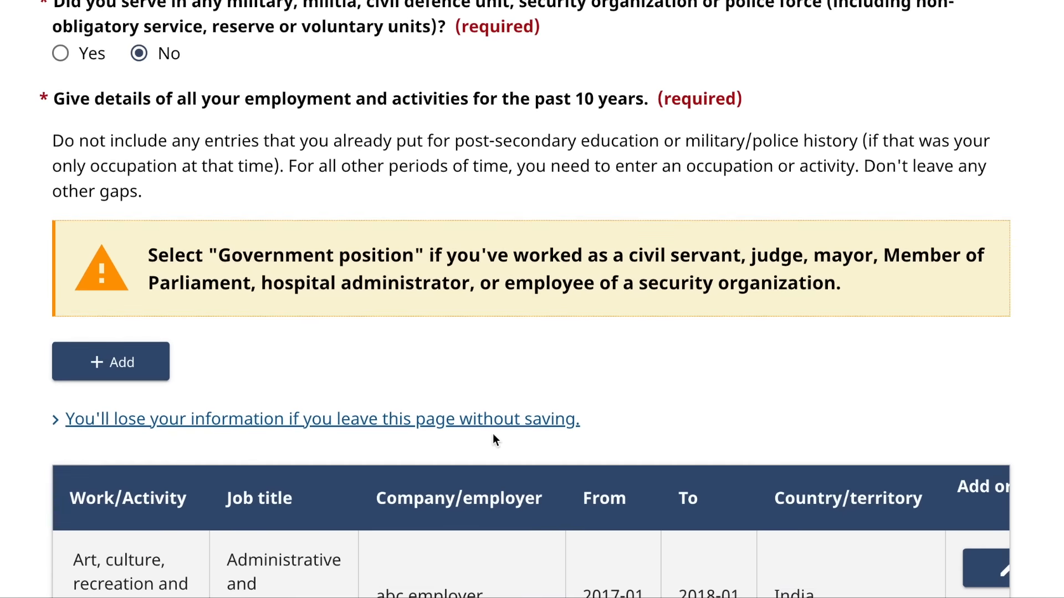
pyautogui.scroll(-3, 493, 434)
pyautogui.hscroll(2, 682, 387)
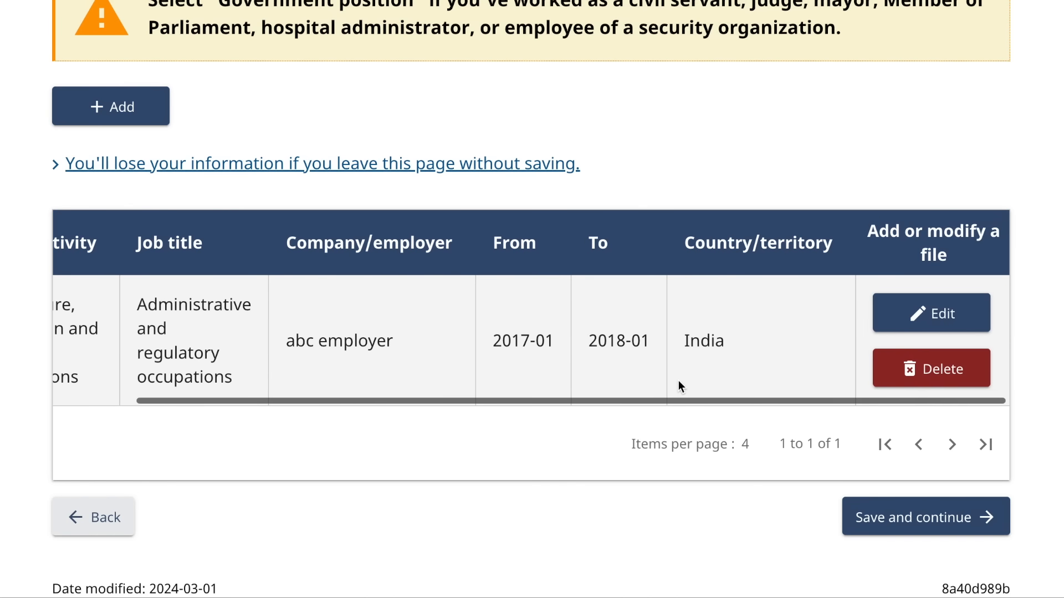
pyautogui.click(918, 326)
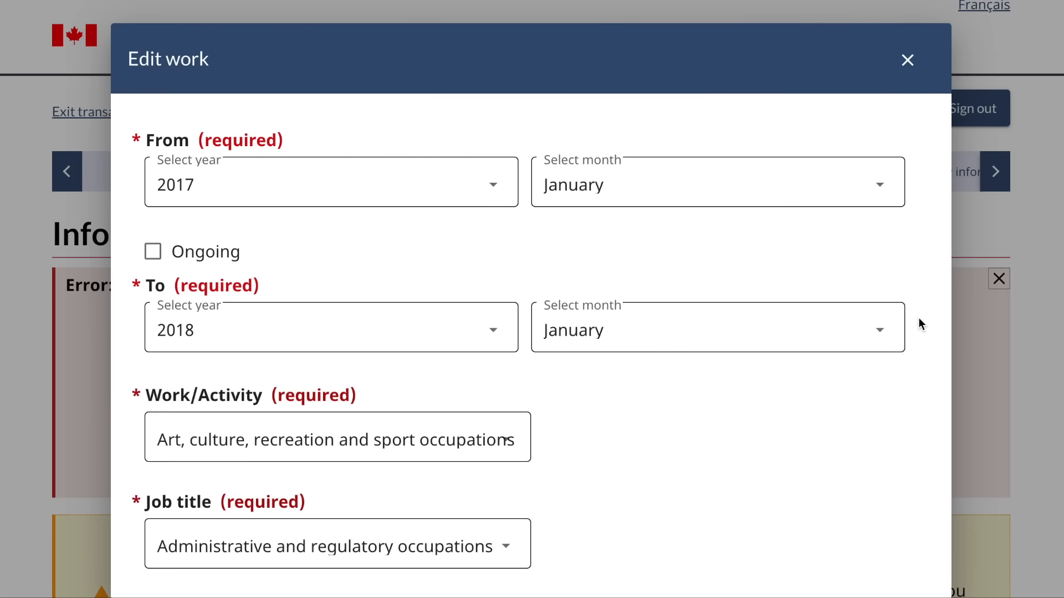
# - Change the abc employer dates to January 2009–April 2024, save the entry, then save and continue
pyautogui.click(491, 331)
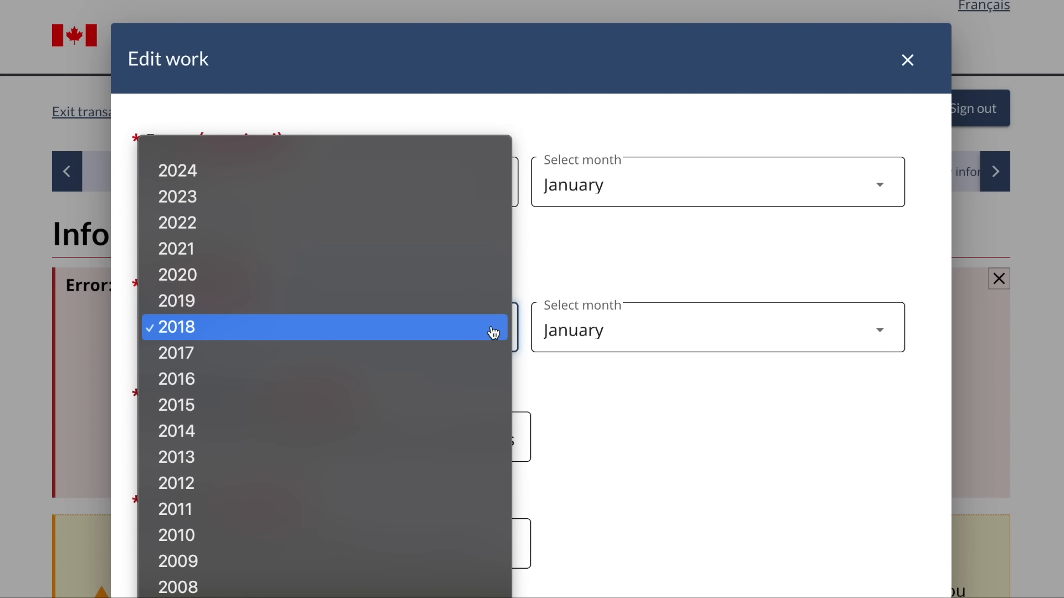
pyautogui.click(441, 178)
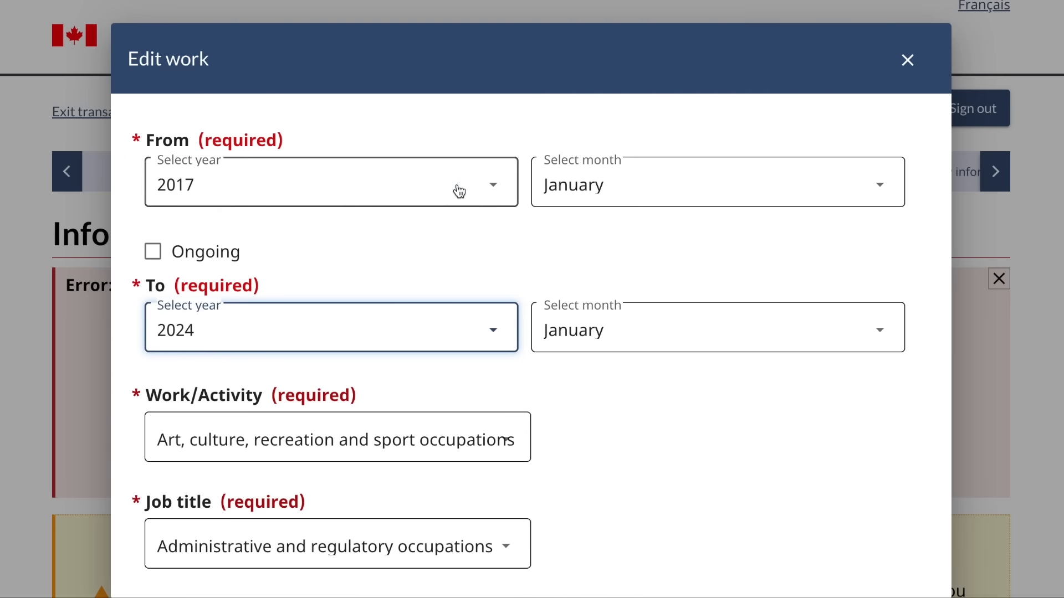
pyautogui.click(667, 355)
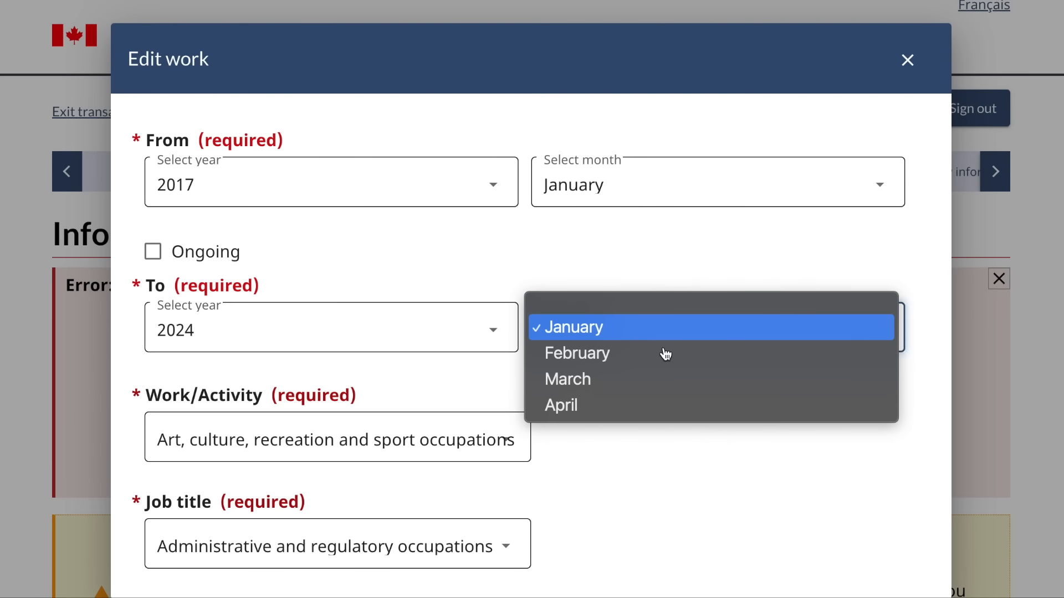
pyautogui.click(604, 411)
pyautogui.click(497, 198)
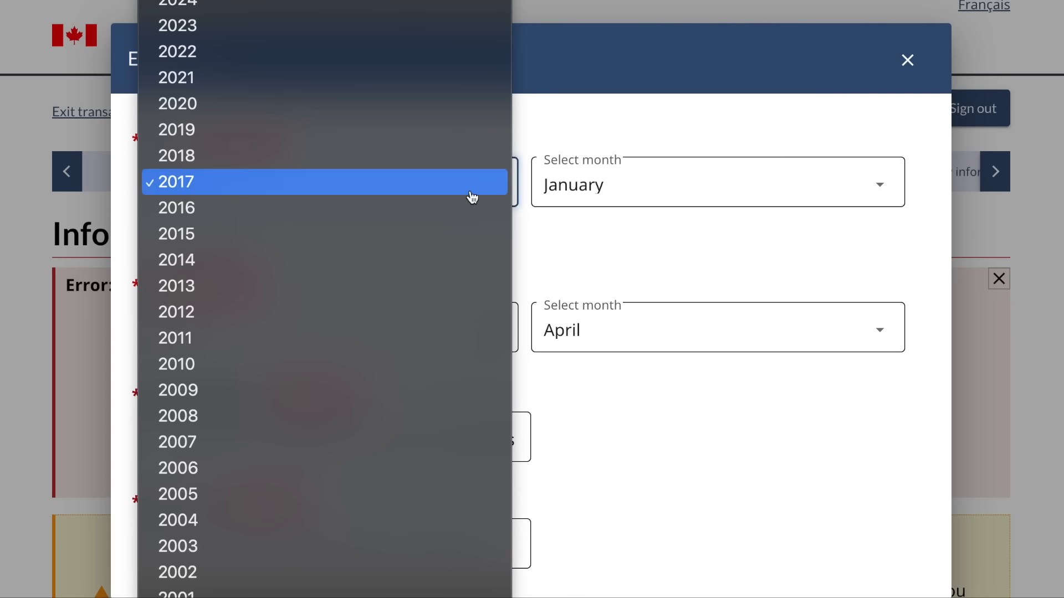
pyautogui.click(237, 394)
pyautogui.scroll(-10, 501, 357)
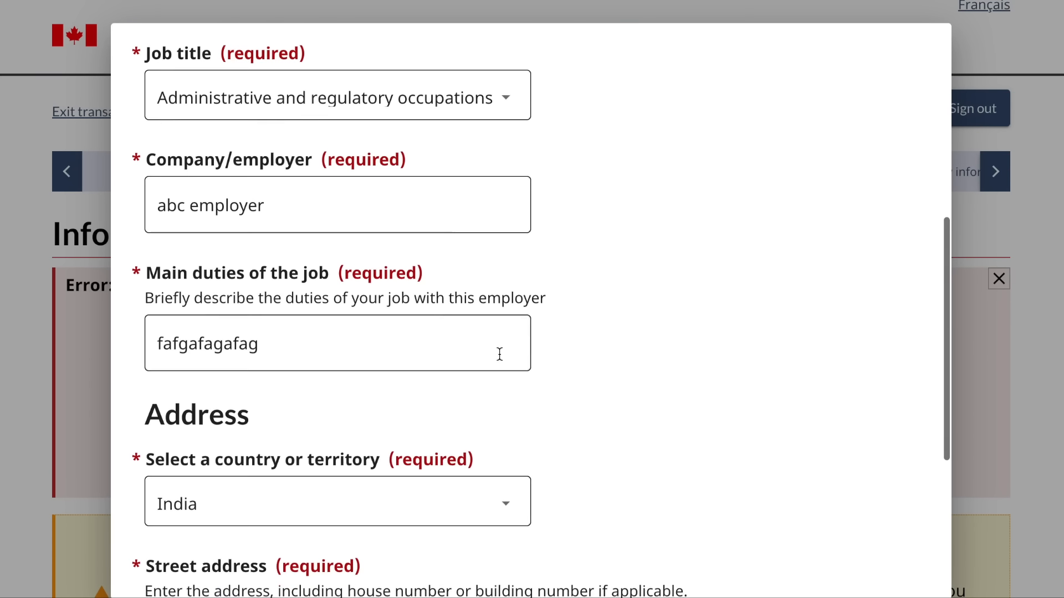
pyautogui.click(186, 579)
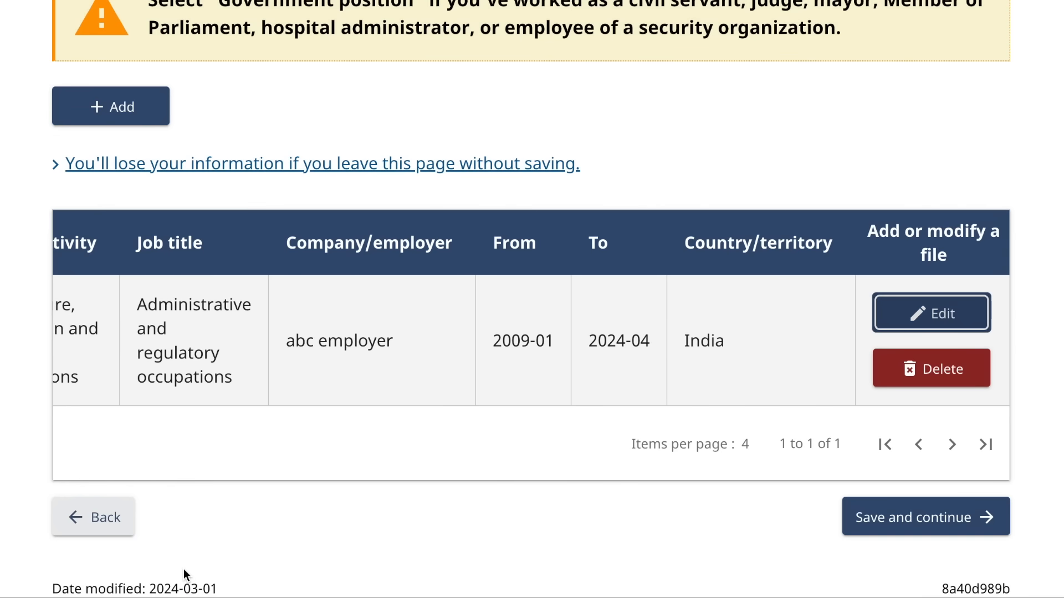
pyautogui.click(872, 510)
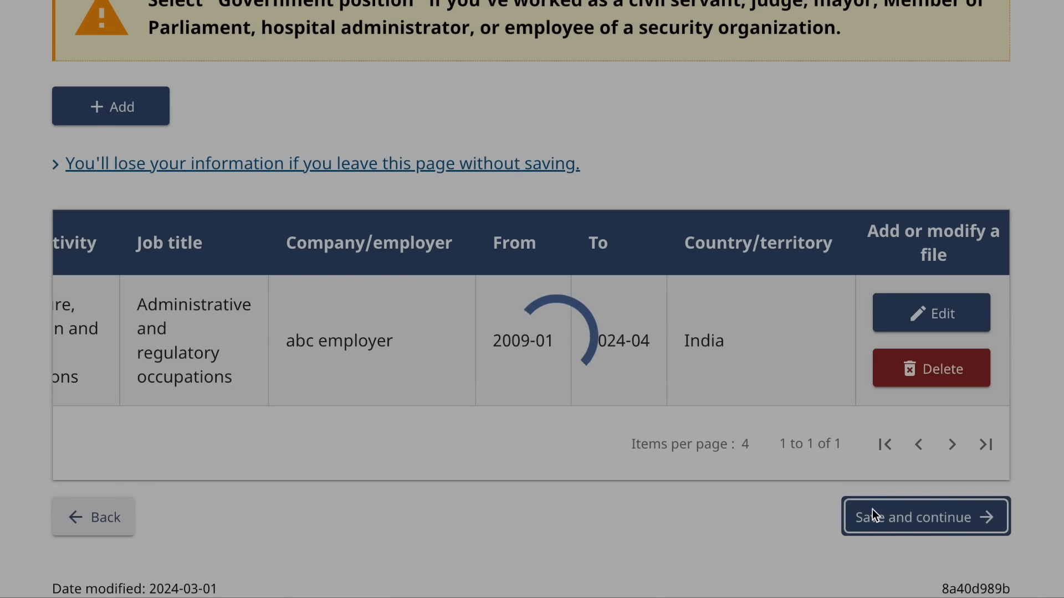
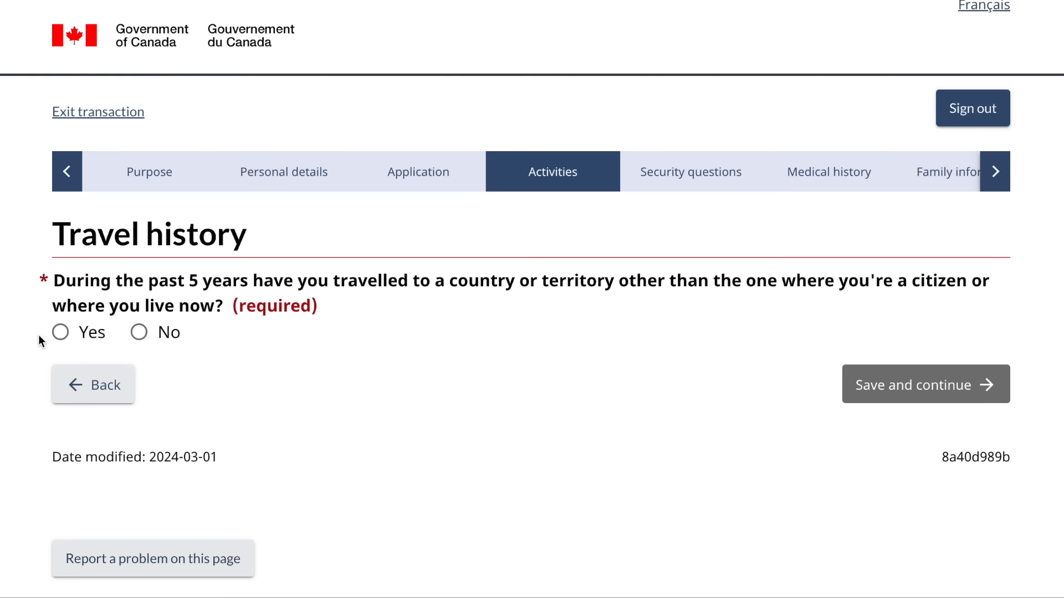
# - Answer No to travelling in the past 5 years and save the answer
pyautogui.click(61, 333)
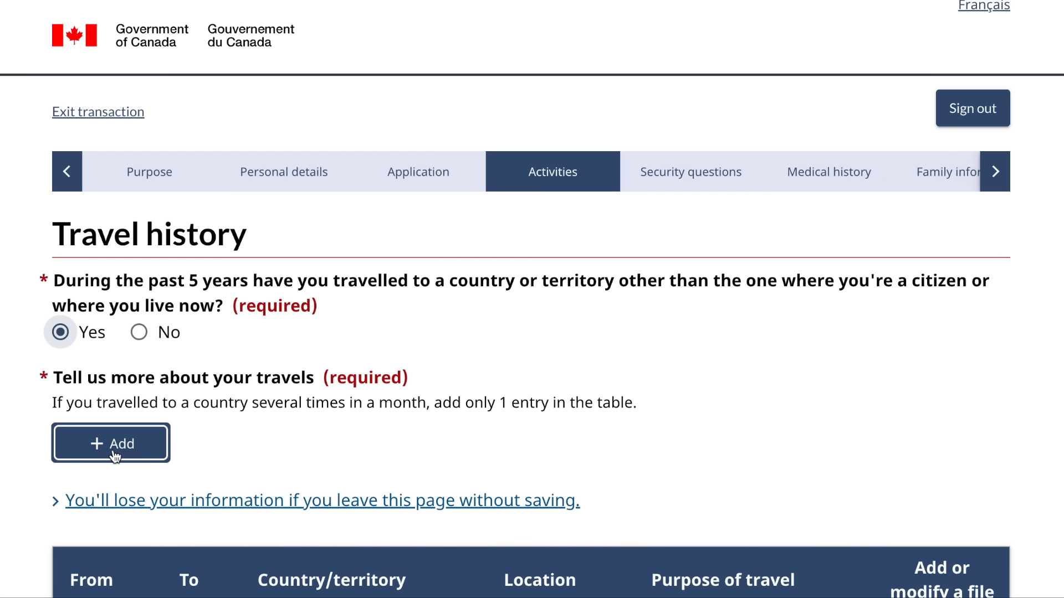
pyautogui.scroll(-3, 111, 445)
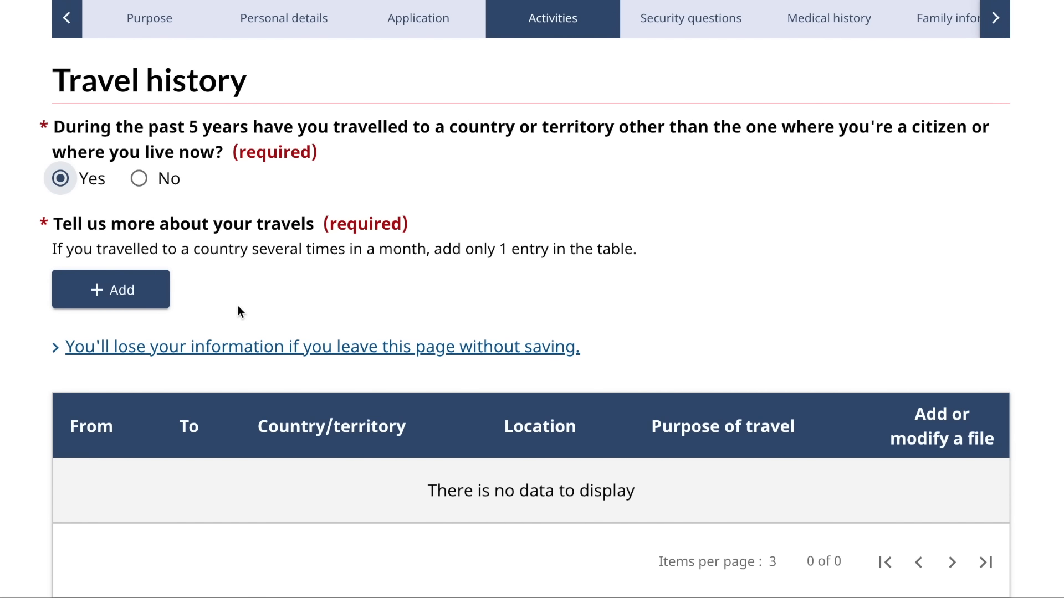
pyautogui.click(139, 186)
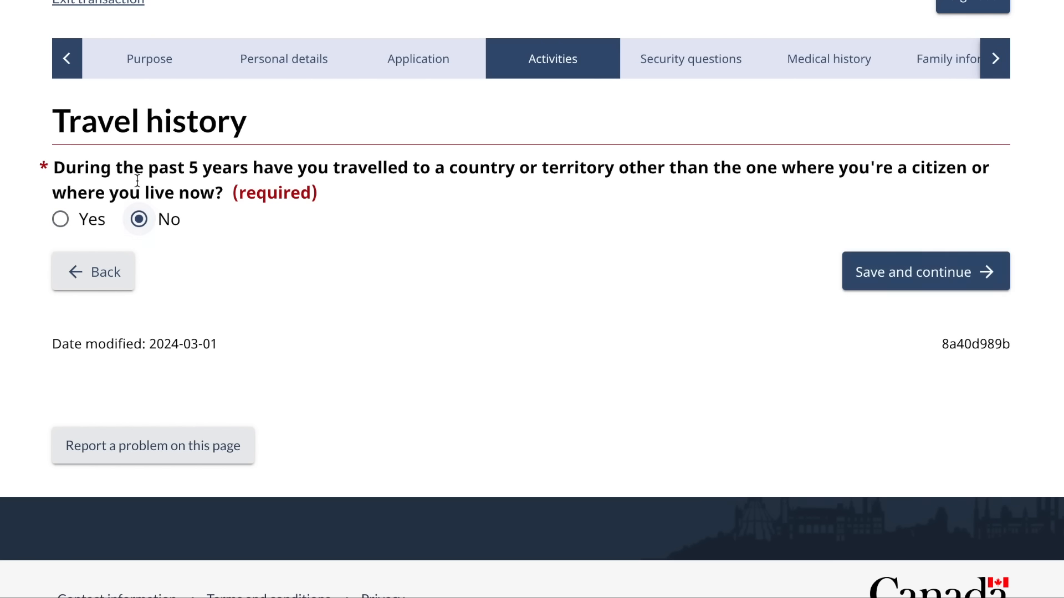
pyautogui.click(919, 274)
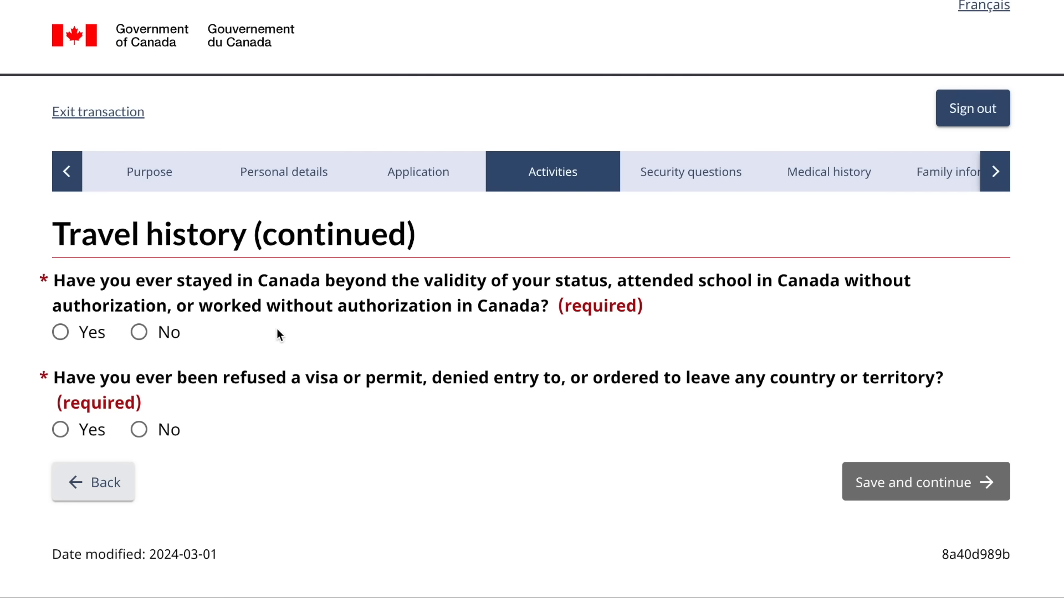
# - Answer No to overstaying or working without authorization and to any visa refusal, then save
pyautogui.click(139, 338)
pyautogui.click(139, 430)
pyautogui.click(867, 480)
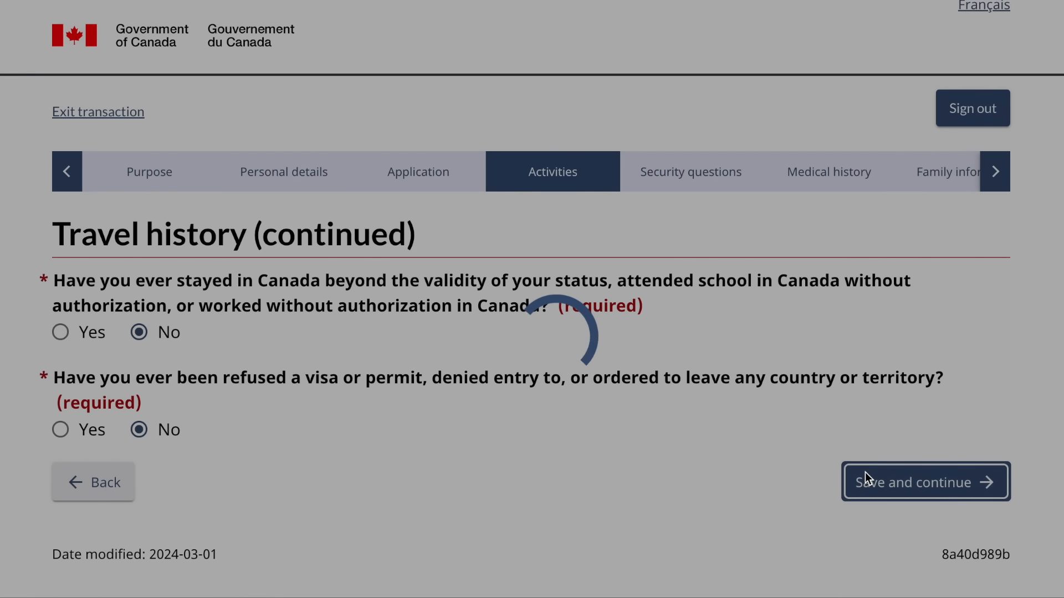
# - Answer No to committing, being arrested for, charged with or convicted of any crime, then save
pyautogui.scroll(-2, 548, 518)
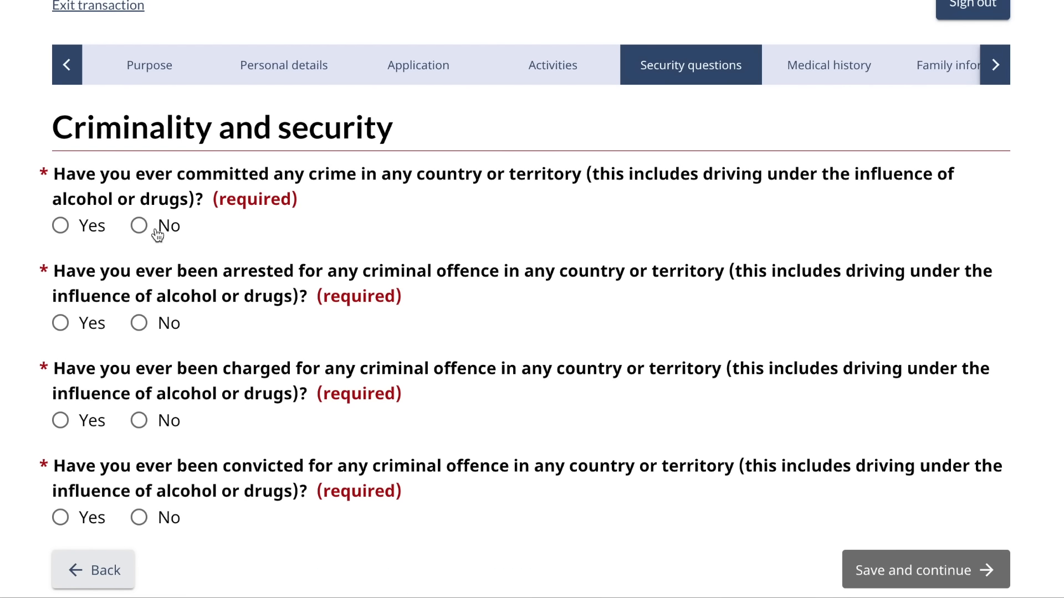
pyautogui.click(139, 226)
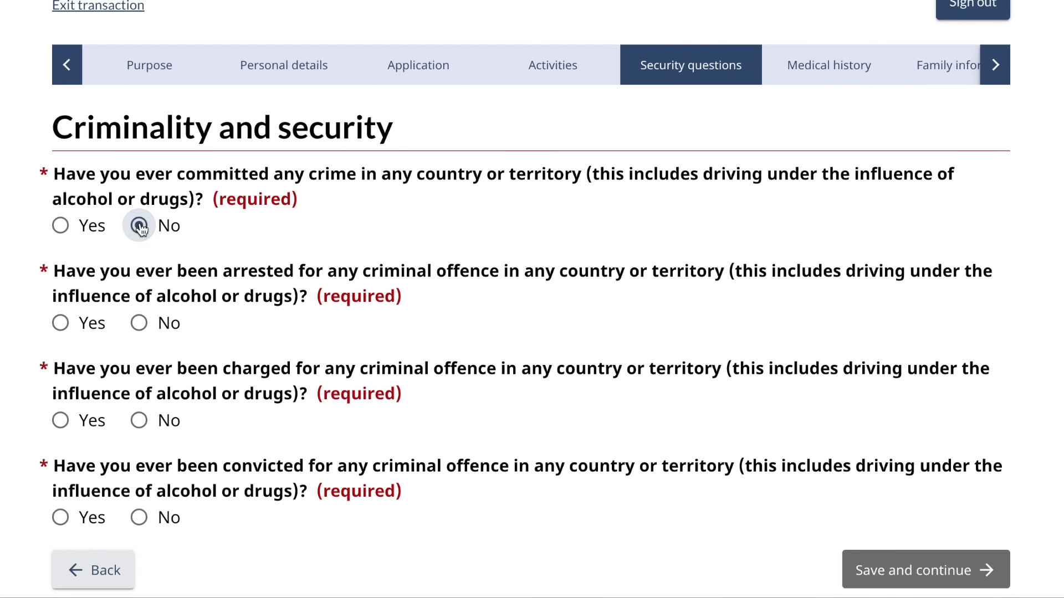
pyautogui.click(140, 324)
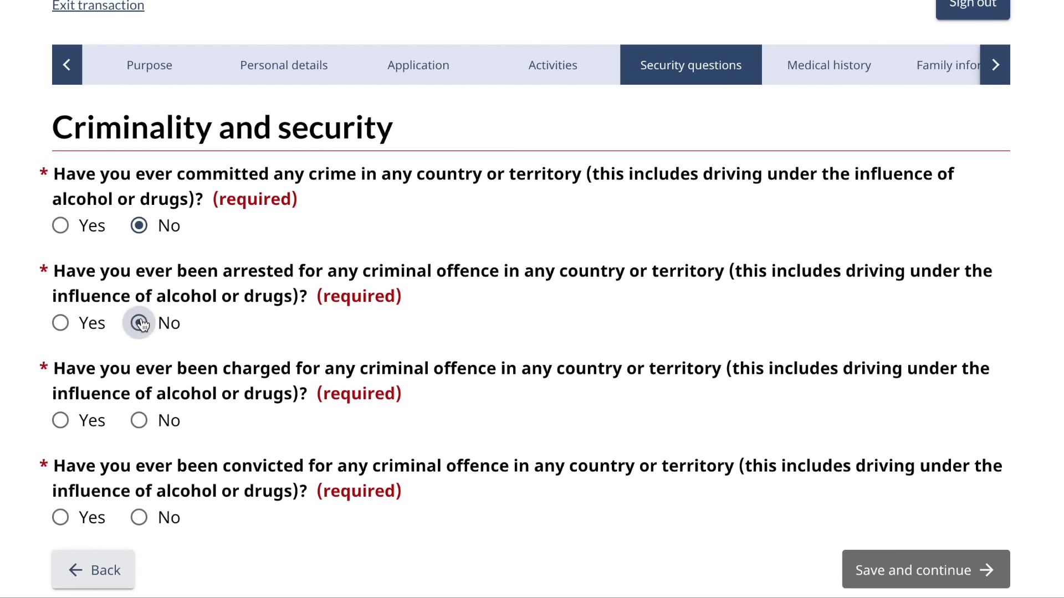
pyautogui.click(140, 421)
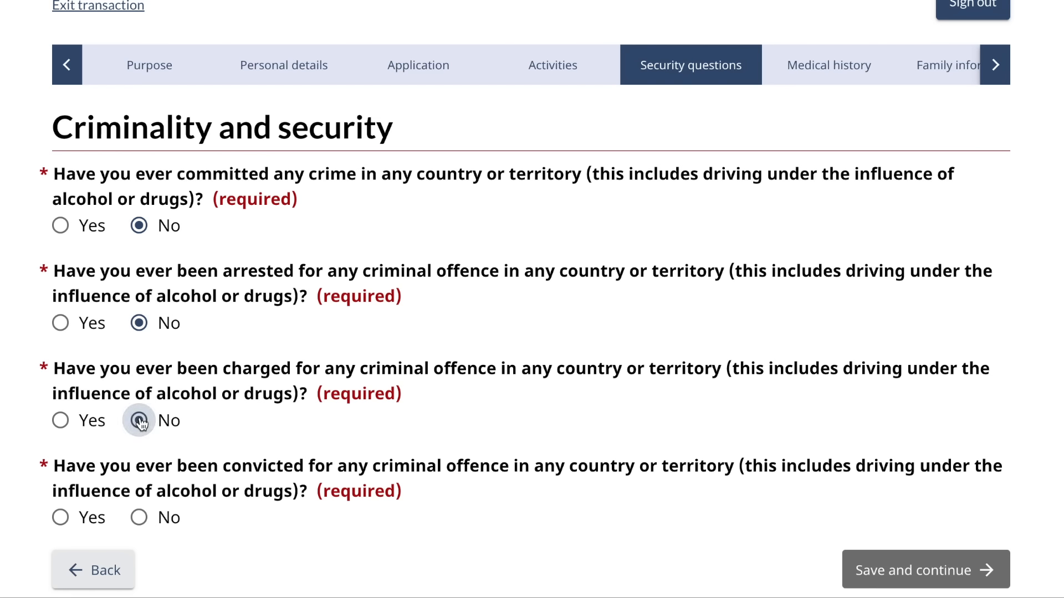
pyautogui.click(141, 517)
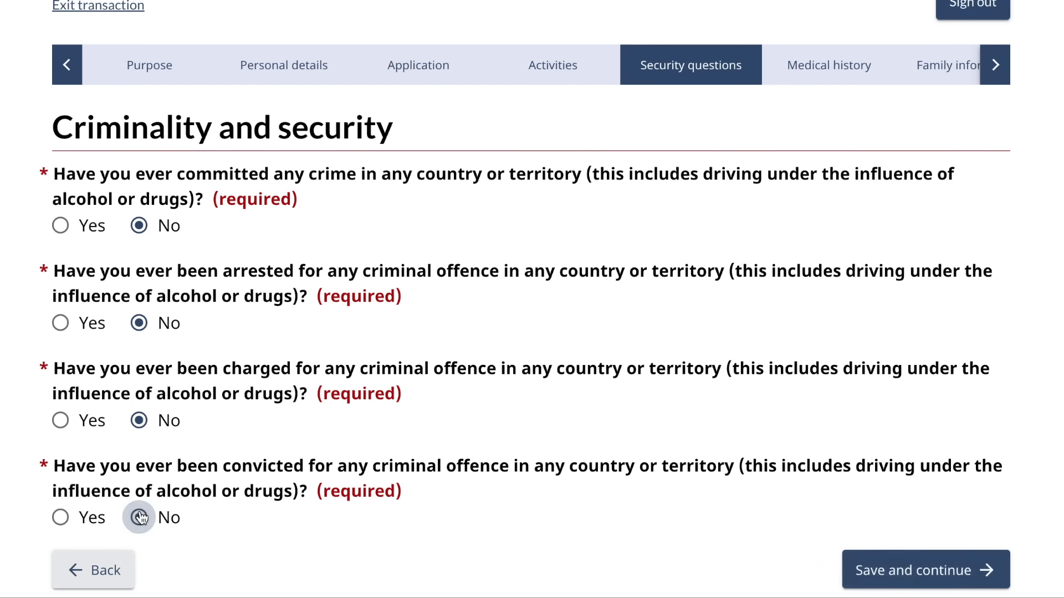
pyautogui.click(915, 576)
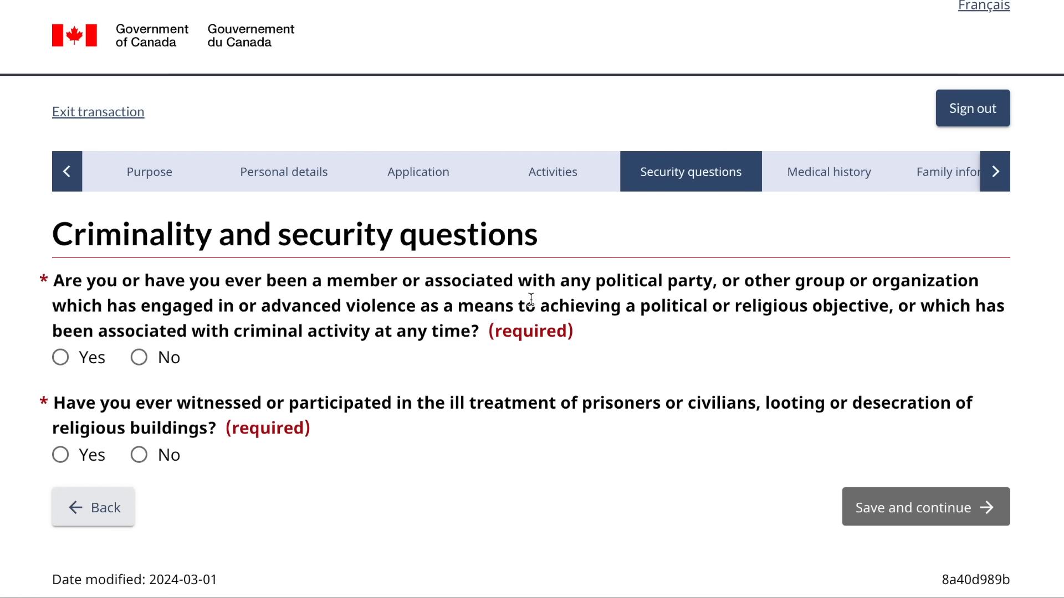
# - Answer No to violent or criminal group membership and to witnessing ill treatment, then save
pyautogui.click(139, 359)
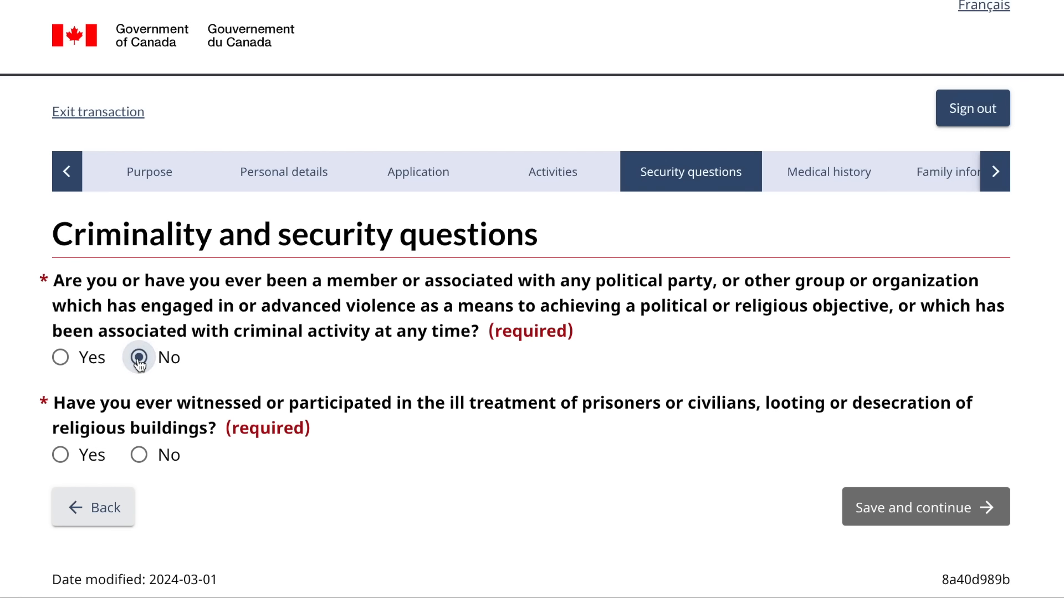
pyautogui.click(141, 455)
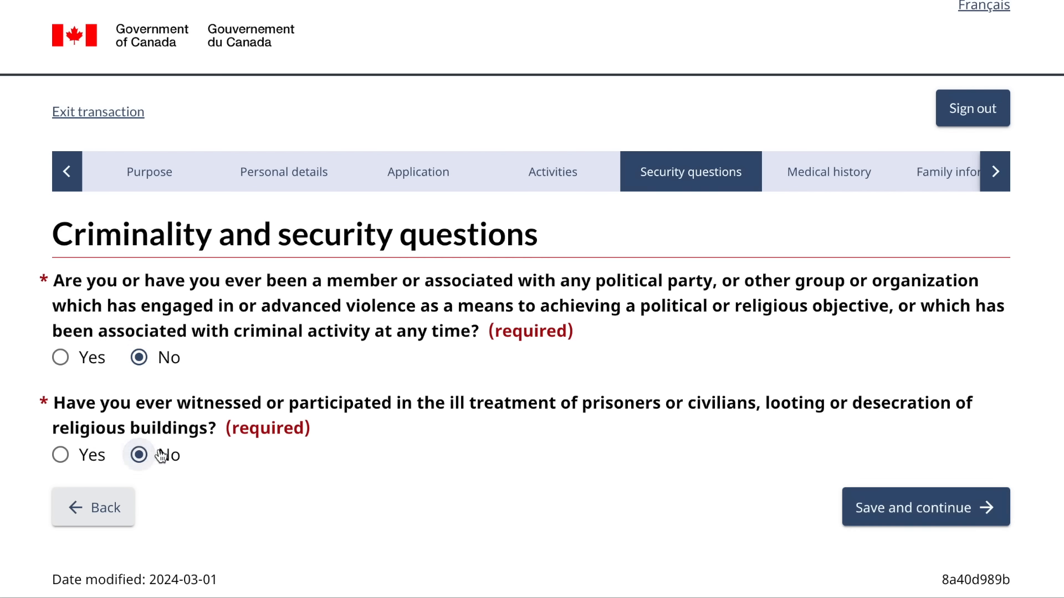
pyautogui.click(873, 507)
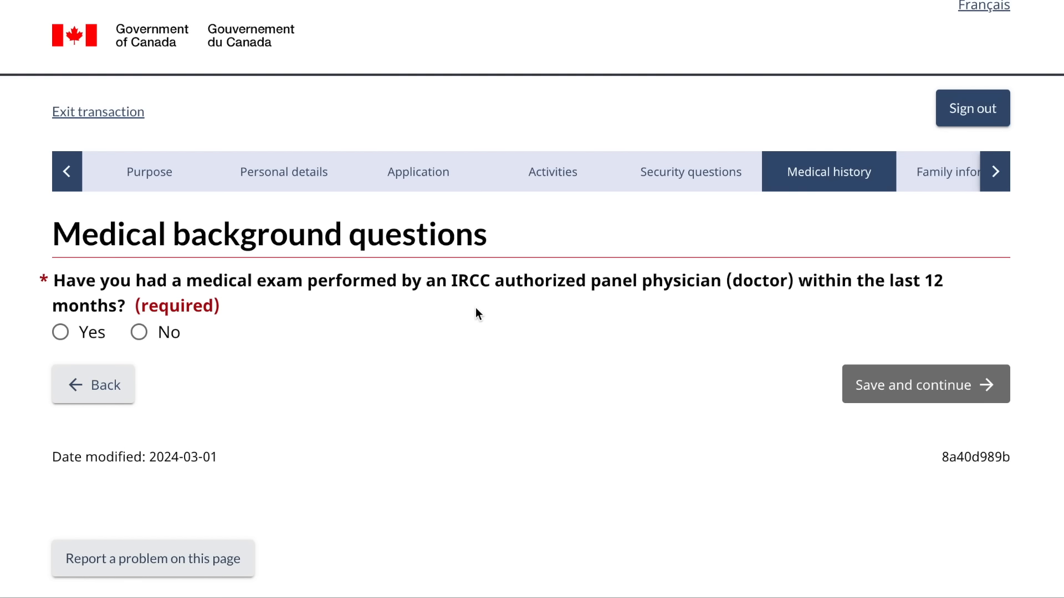
# - Answer No to a recent IRCC medical exam and both tuberculosis questions, saving each page
pyautogui.click(137, 333)
pyautogui.click(900, 402)
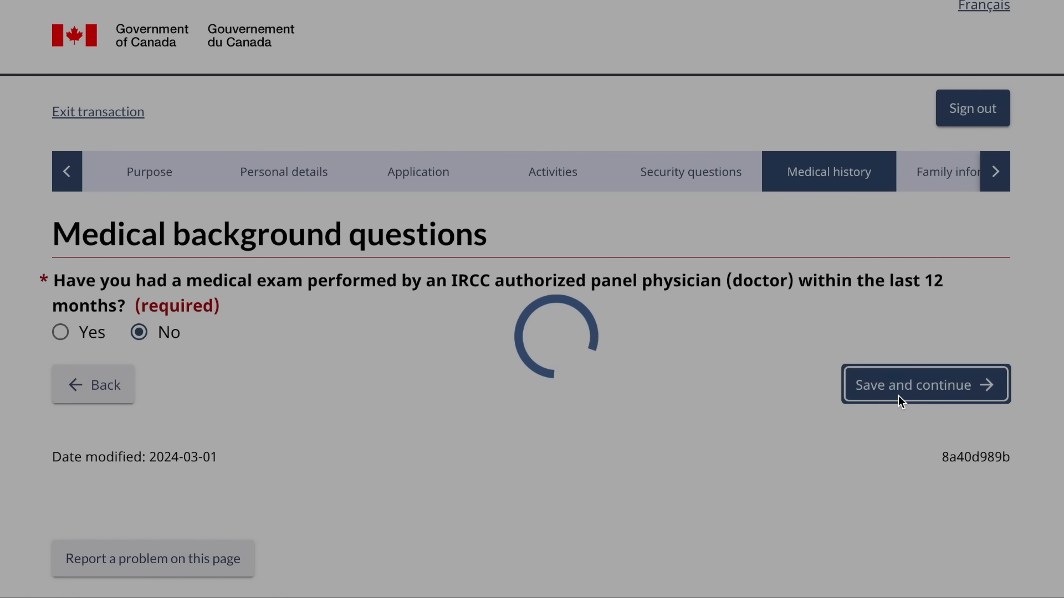
pyautogui.scroll(-3, 433, 424)
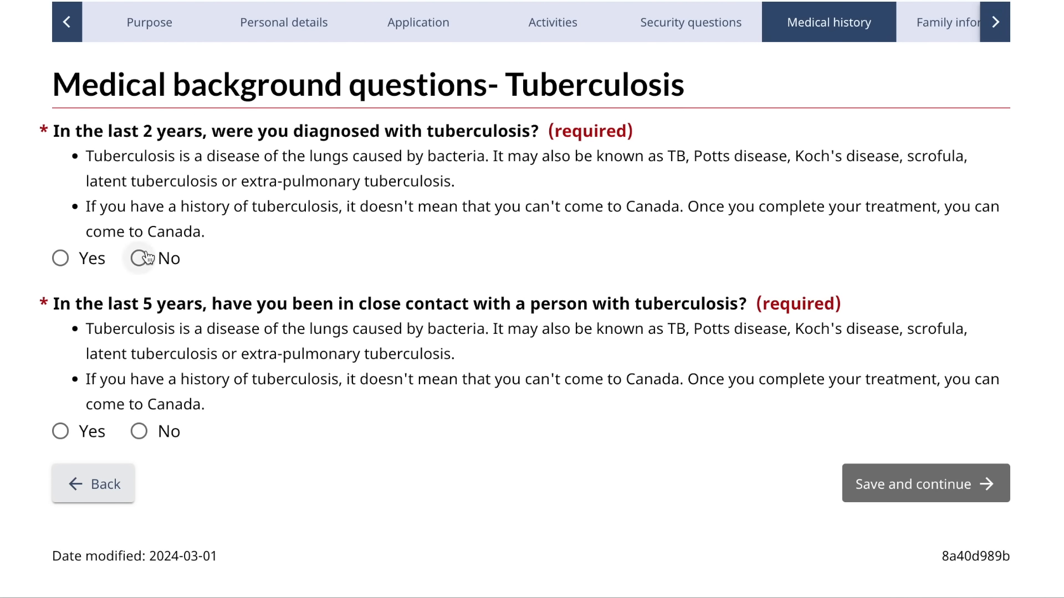
pyautogui.click(146, 258)
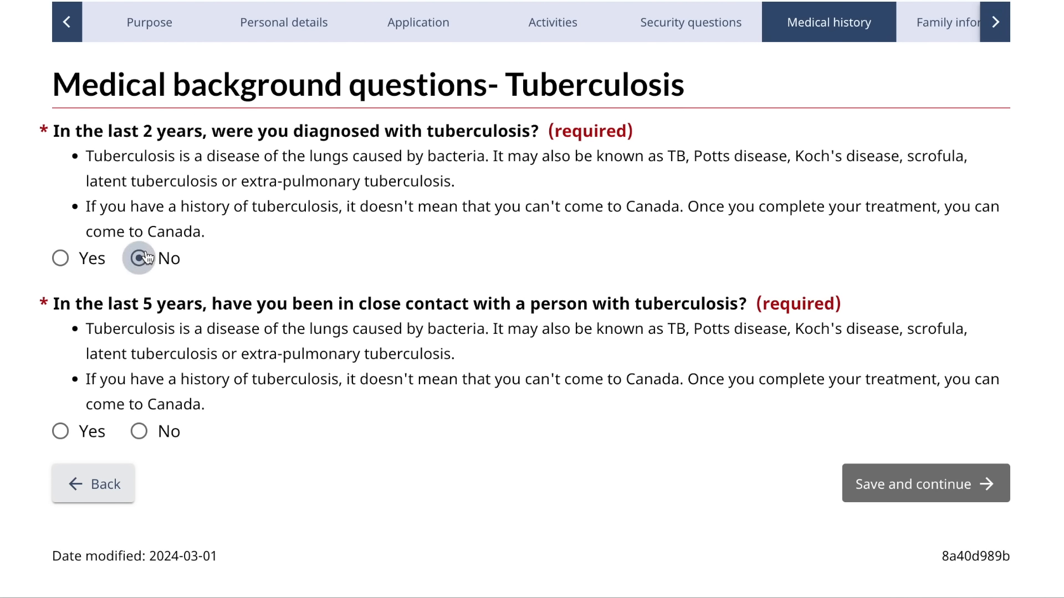
pyautogui.click(139, 433)
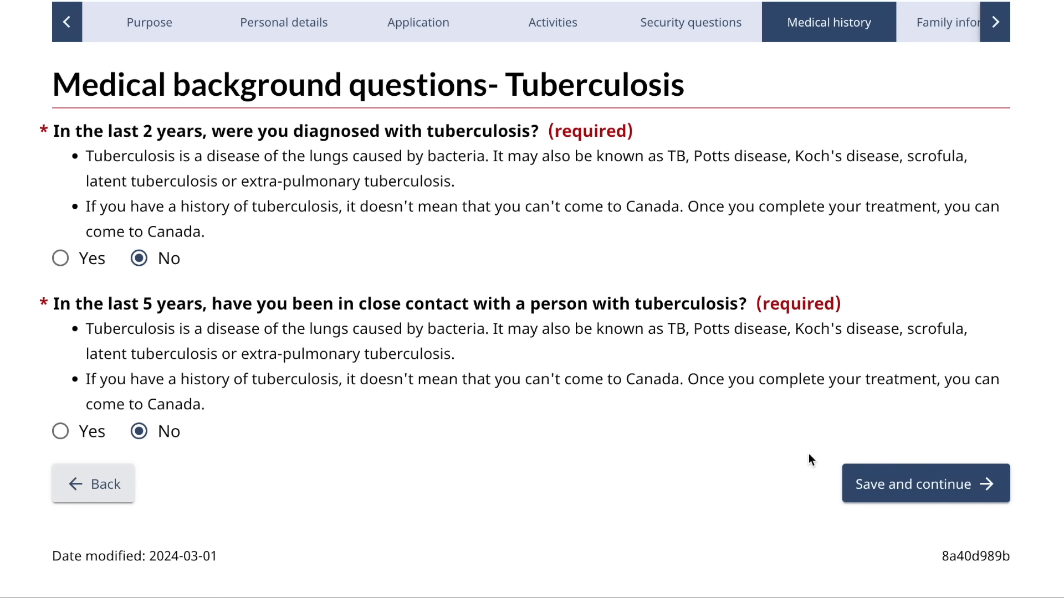
pyautogui.click(928, 482)
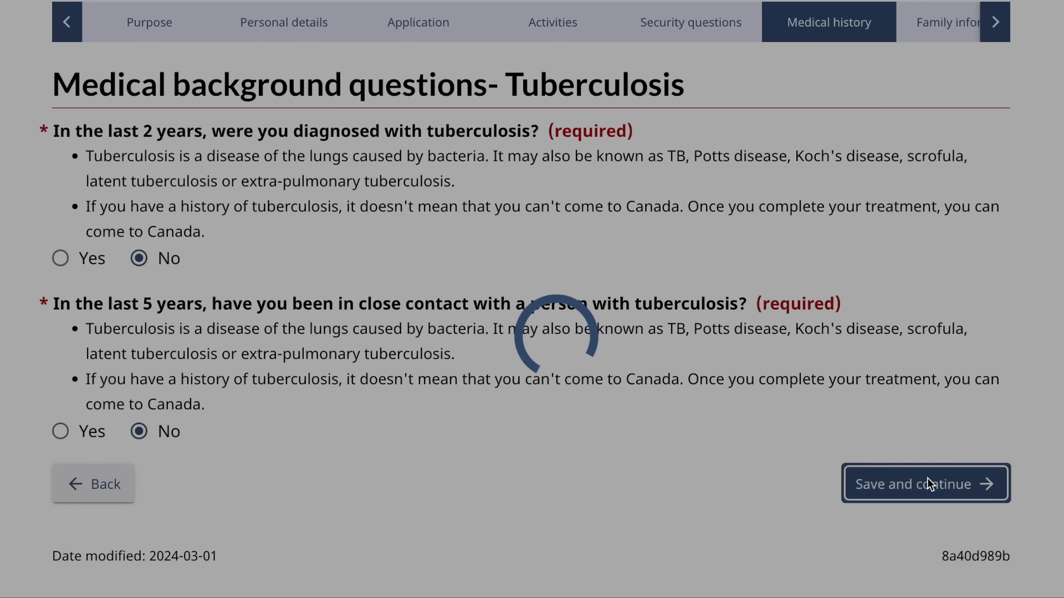
# - Answer No to dialysis, addiction, dangerous mental health condition and syphilis, then save
pyautogui.scroll(-1, 557, 417)
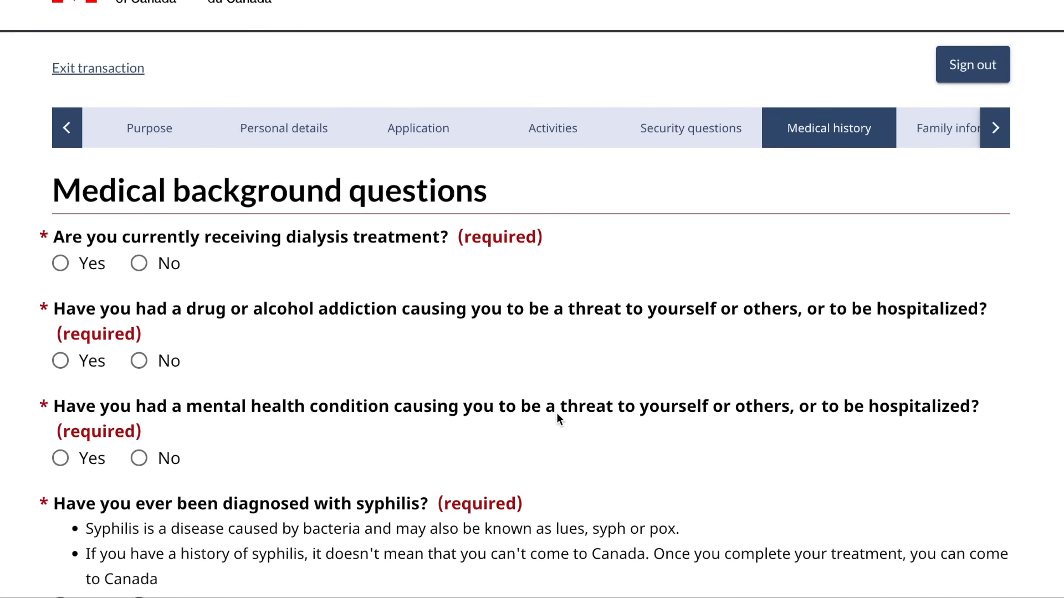
pyautogui.scroll(-3, 556, 413)
pyautogui.click(140, 130)
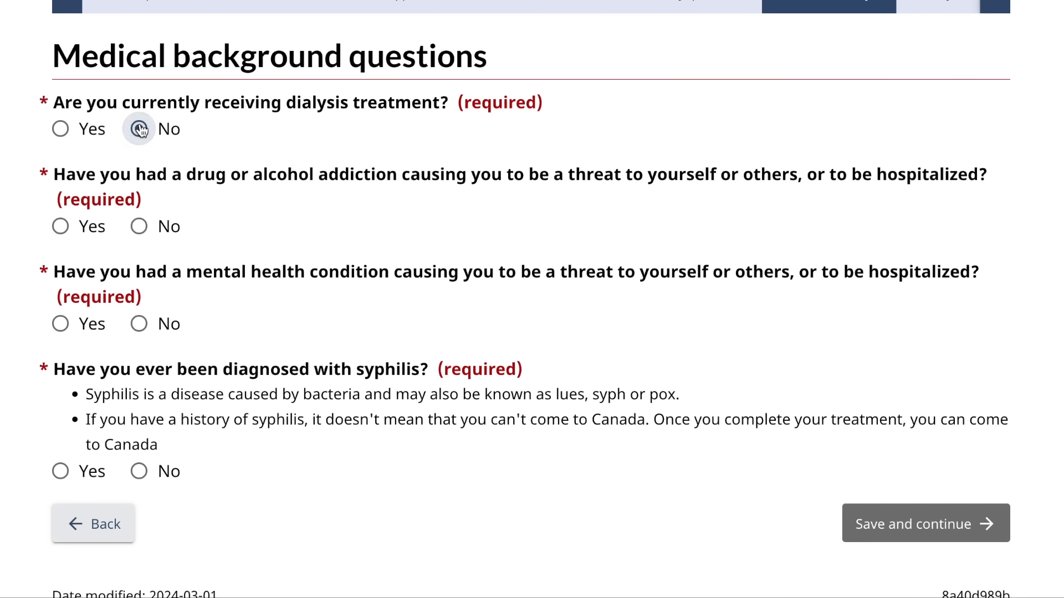
pyautogui.click(139, 228)
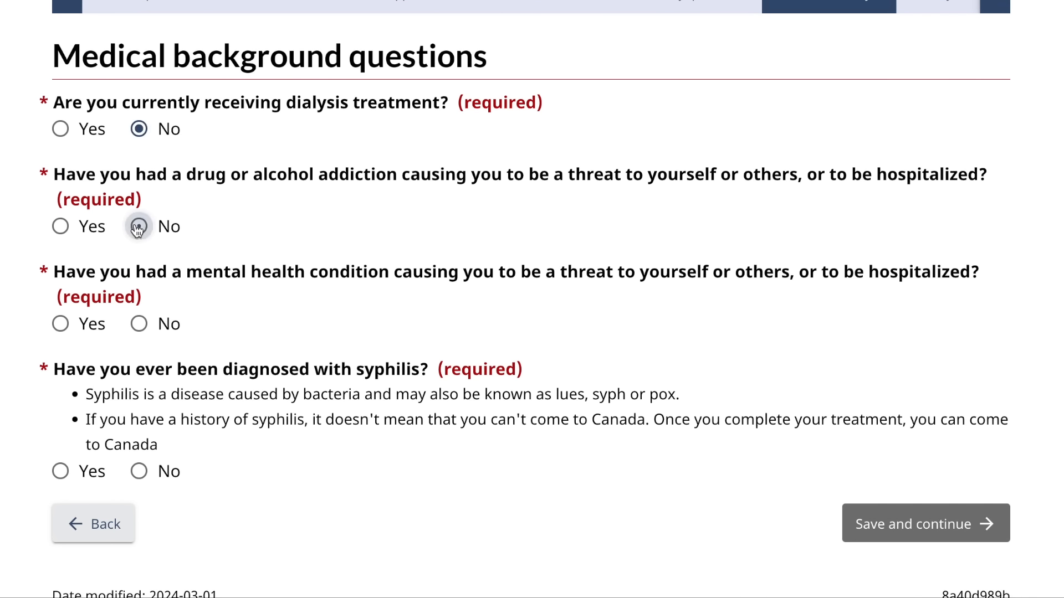
pyautogui.click(139, 325)
pyautogui.click(140, 472)
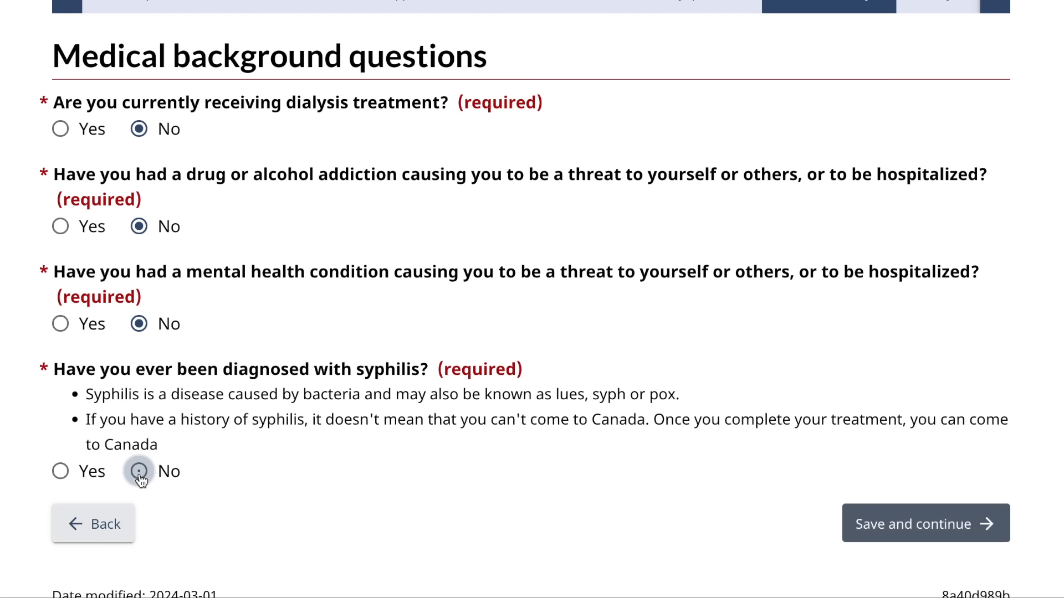
pyautogui.click(868, 518)
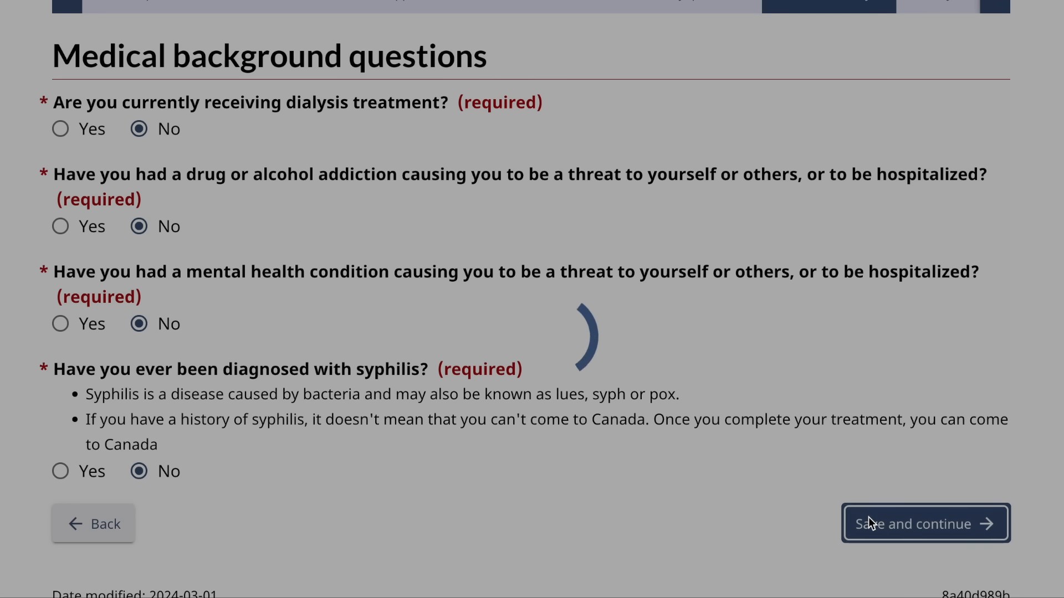
pyautogui.scroll(-3, 504, 403)
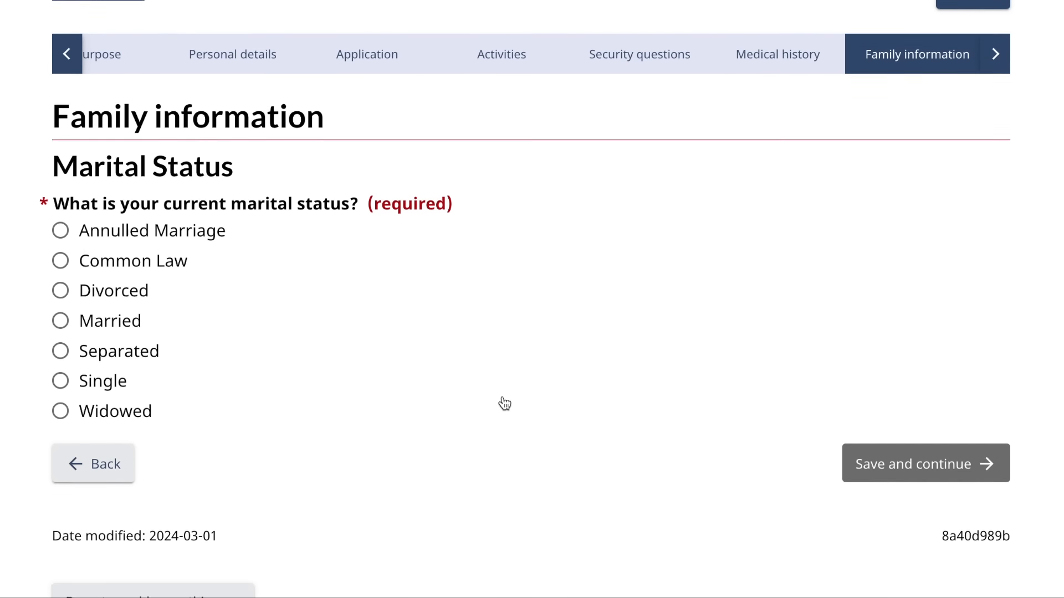
# - Select Married as the marital status
pyautogui.scroll(-1, 505, 403)
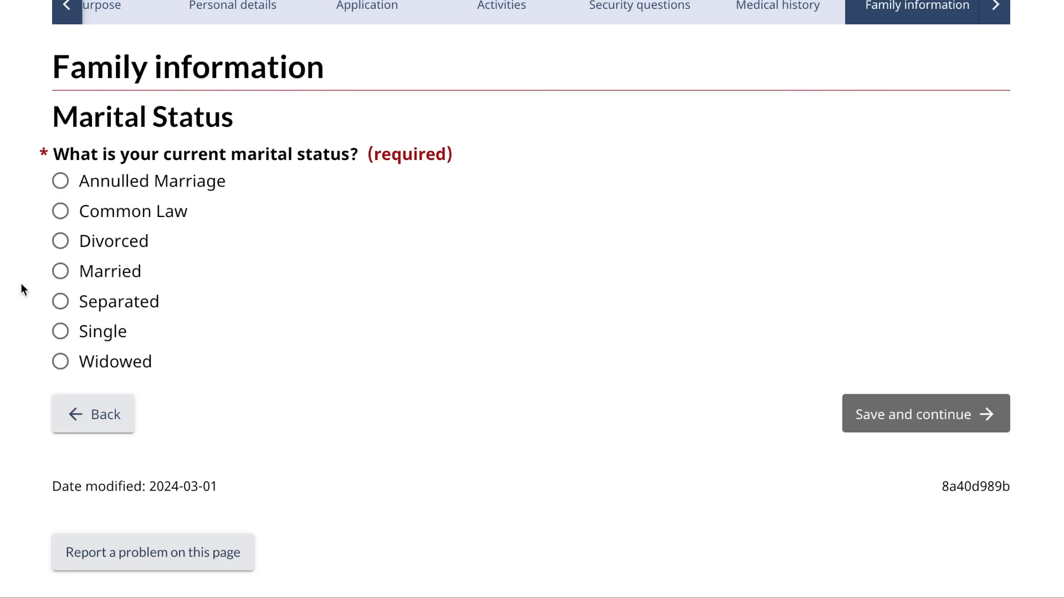
pyautogui.click(61, 271)
pyautogui.scroll(-1, 404, 312)
pyautogui.scroll(-4, 406, 311)
pyautogui.scroll(2, 406, 311)
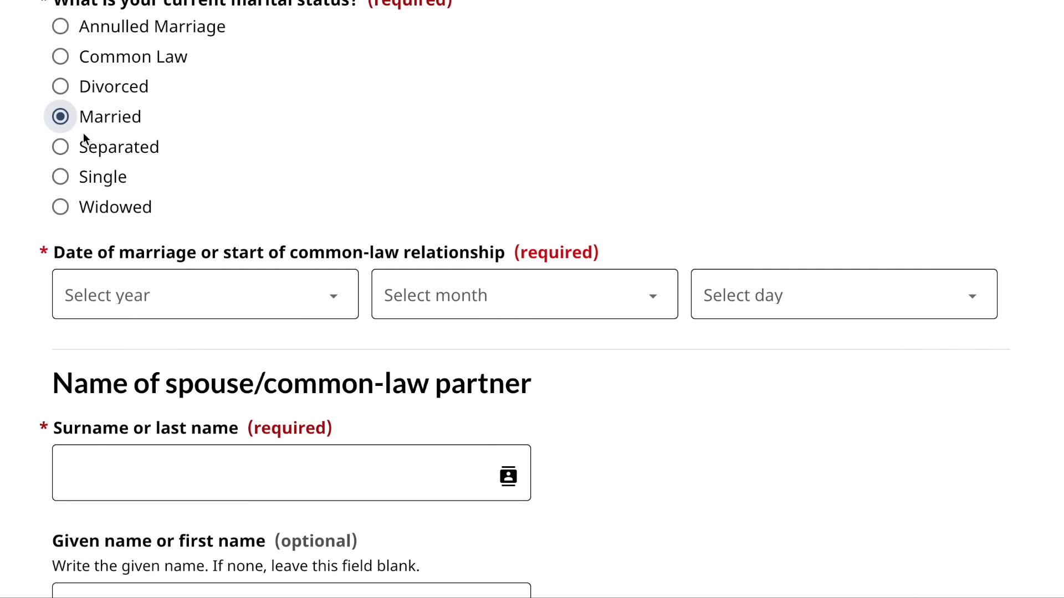
# - Enter 1 January 1992 as the date of marriage
pyautogui.click(305, 308)
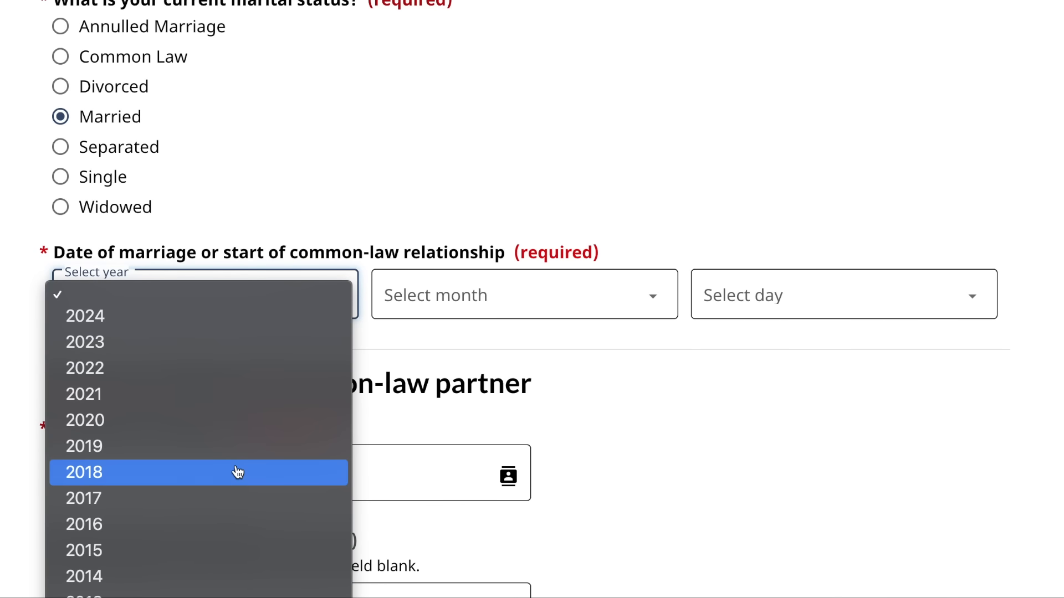
pyautogui.scroll(-10, 238, 470)
pyautogui.scroll(-3, 238, 472)
pyautogui.click(173, 514)
pyautogui.click(508, 308)
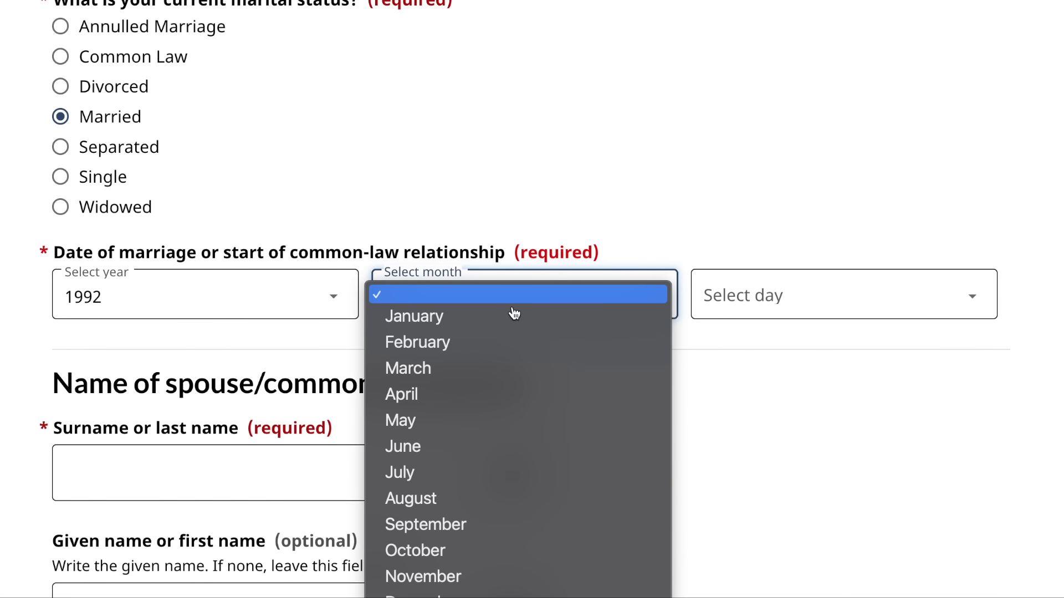
pyautogui.click(498, 321)
pyautogui.click(738, 299)
pyautogui.click(732, 321)
pyautogui.scroll(-1, 326, 461)
pyautogui.scroll(-5, 326, 460)
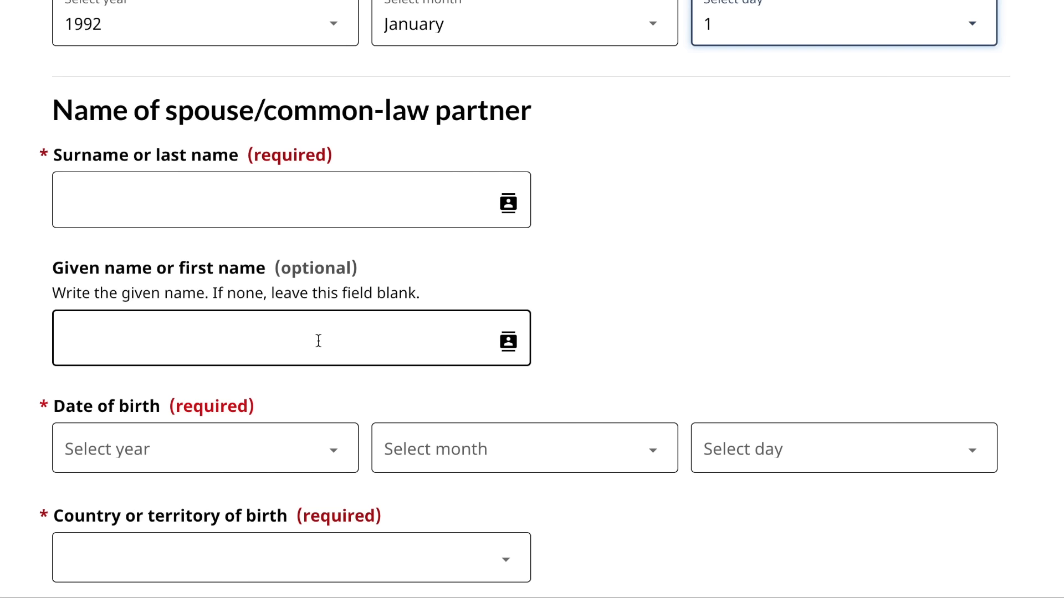
# - Enter the spouse's given name and surname
pyautogui.click(307, 331)
pyautogui.write('mother')
pyautogui.click(275, 201)
pyautogui.write('name')
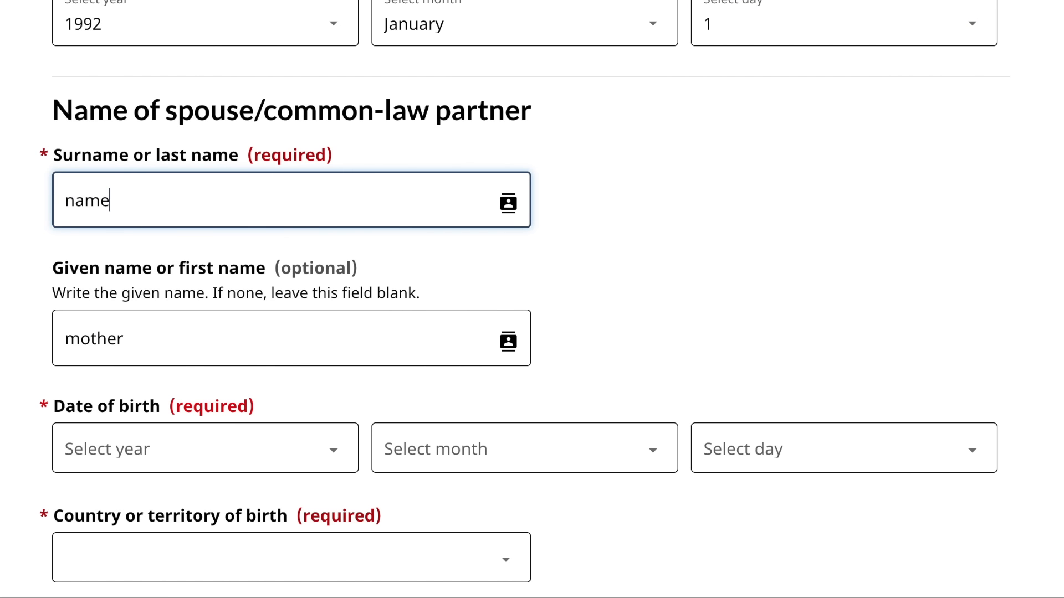
# - Set the spouse's birth date to 1 January 1988 and country of birth to India
pyautogui.scroll(-3, 278, 388)
pyautogui.click(308, 302)
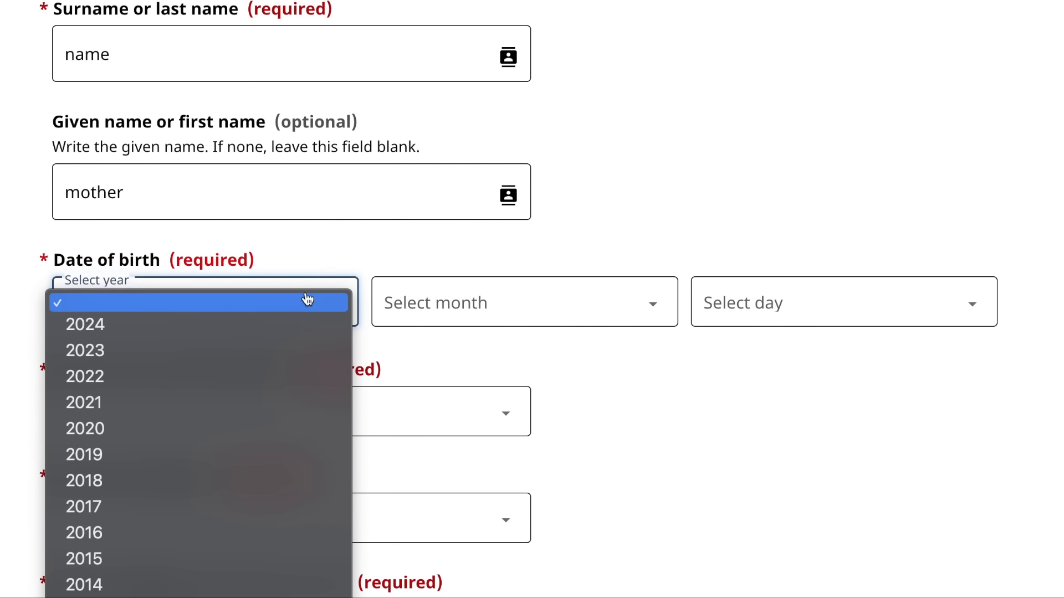
pyautogui.scroll(-10, 178, 507)
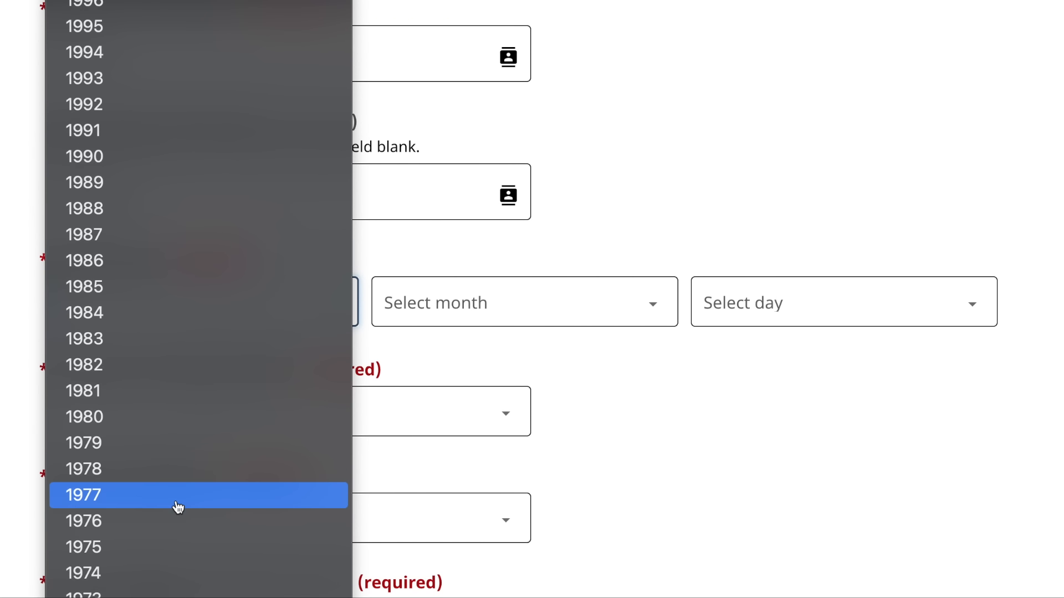
pyautogui.click(165, 220)
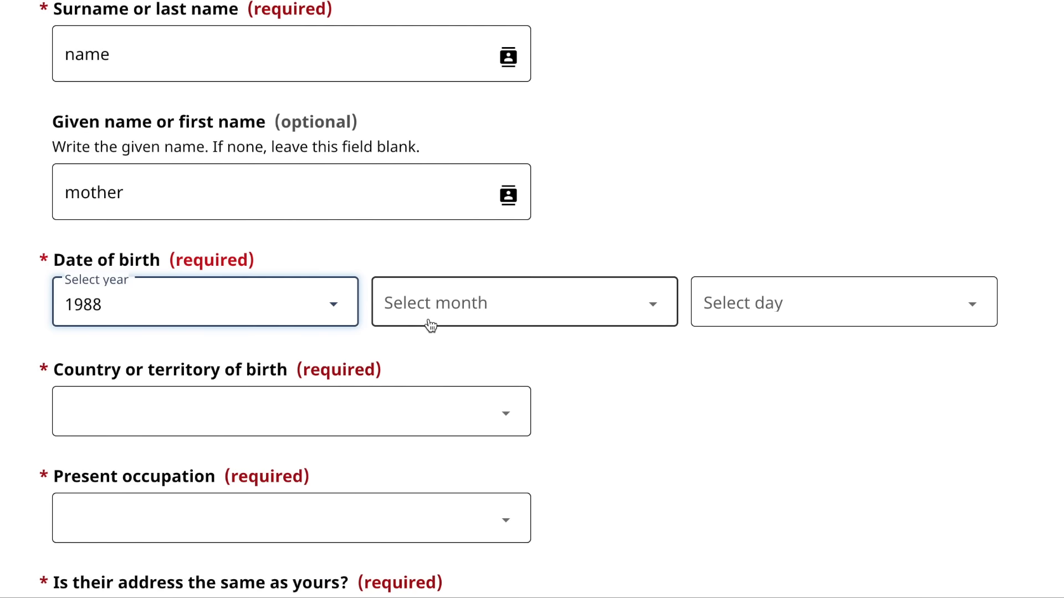
pyautogui.click(431, 326)
pyautogui.click(398, 349)
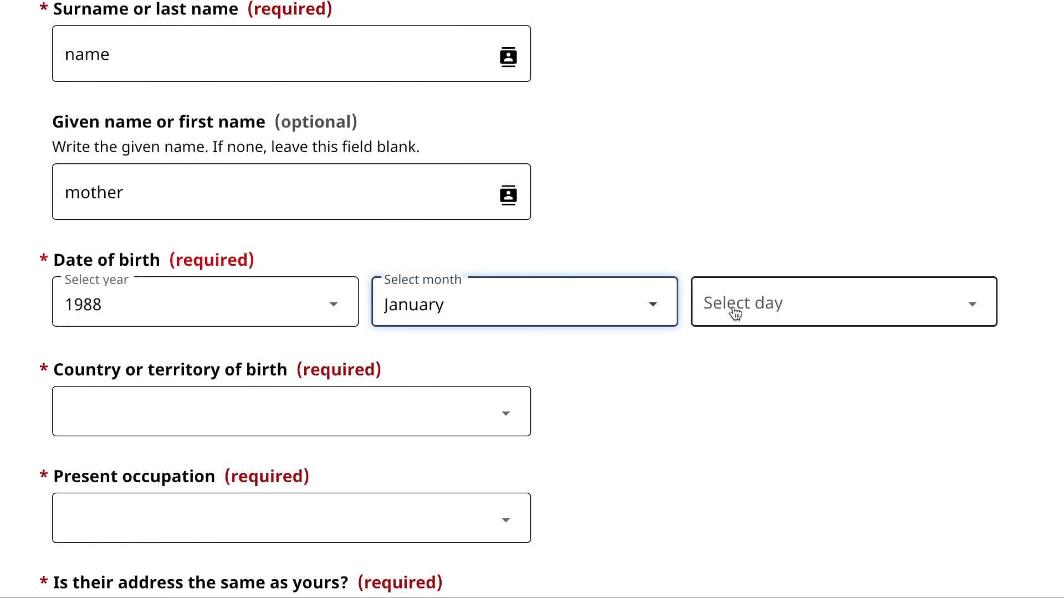
pyautogui.click(735, 314)
pyautogui.click(723, 361)
pyautogui.click(439, 409)
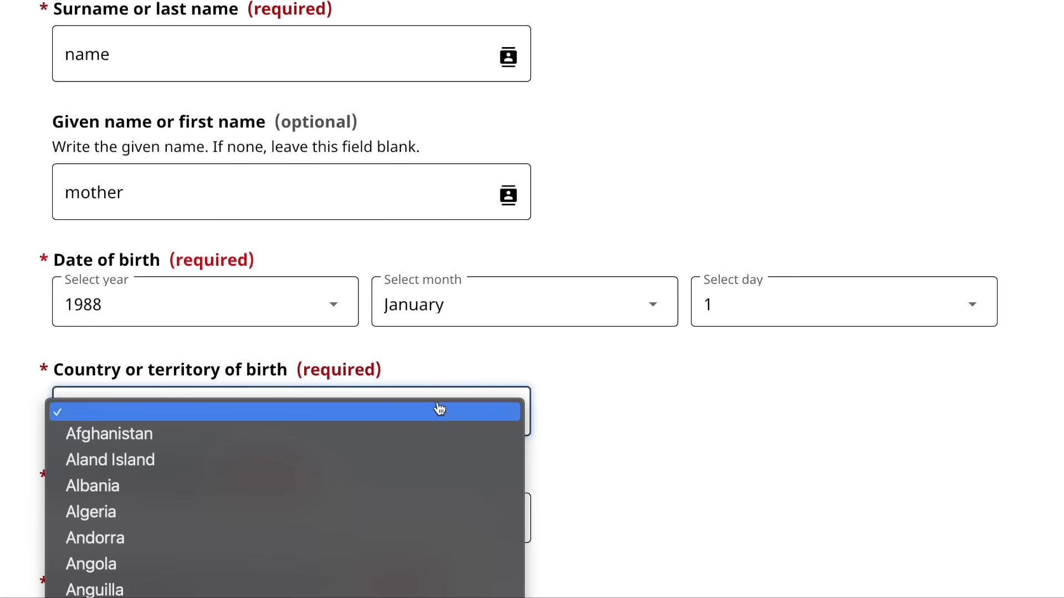
pyautogui.write('in')
pyautogui.press('Return')
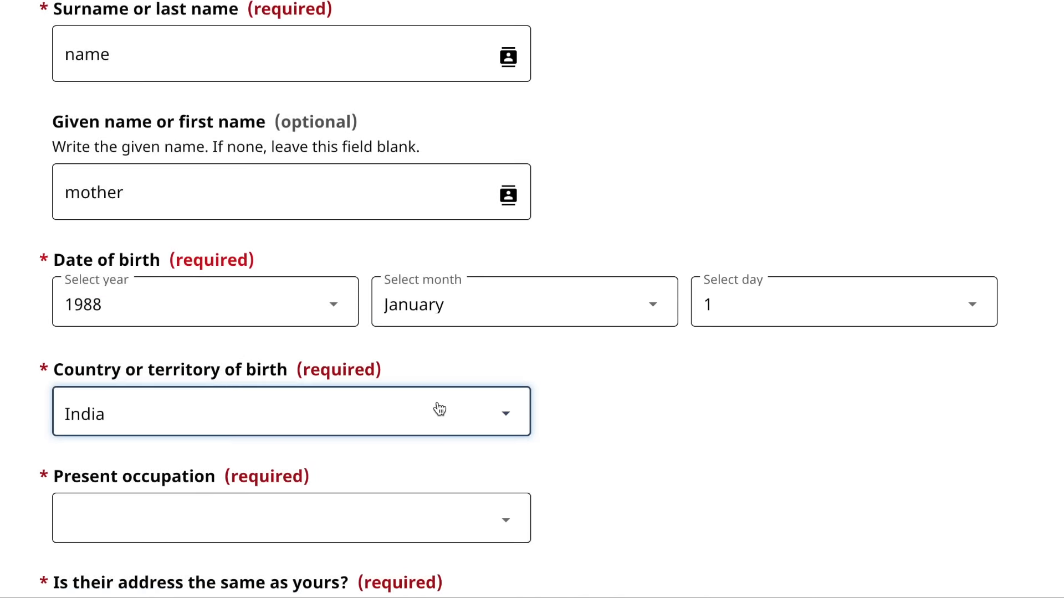
# - Set occupation to education and government services, same address Yes, accompanying No, and save
pyautogui.scroll(-3, 439, 409)
pyautogui.click(401, 312)
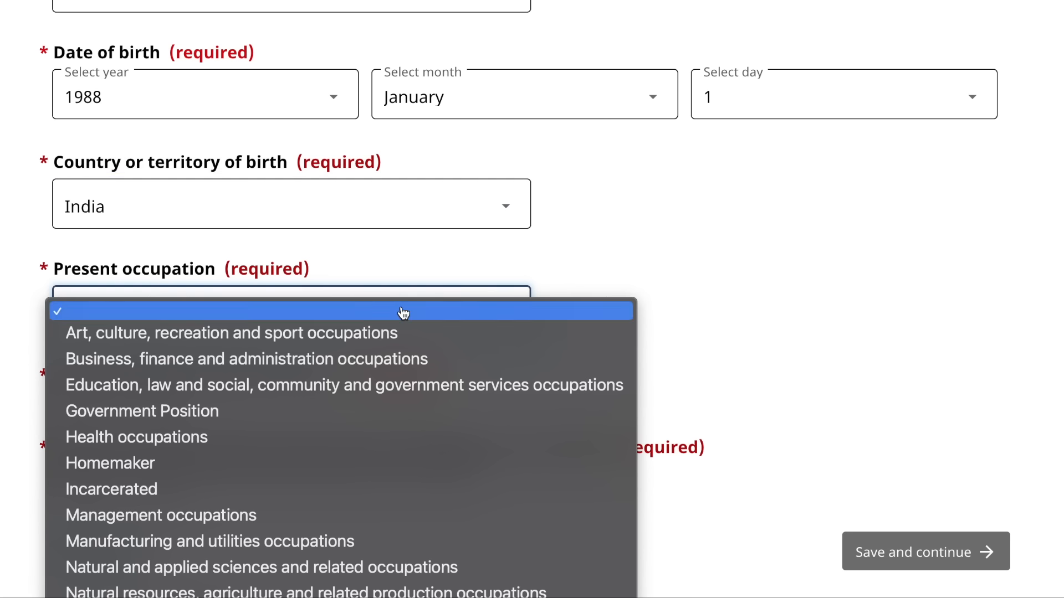
pyautogui.click(331, 386)
pyautogui.scroll(-3, 331, 386)
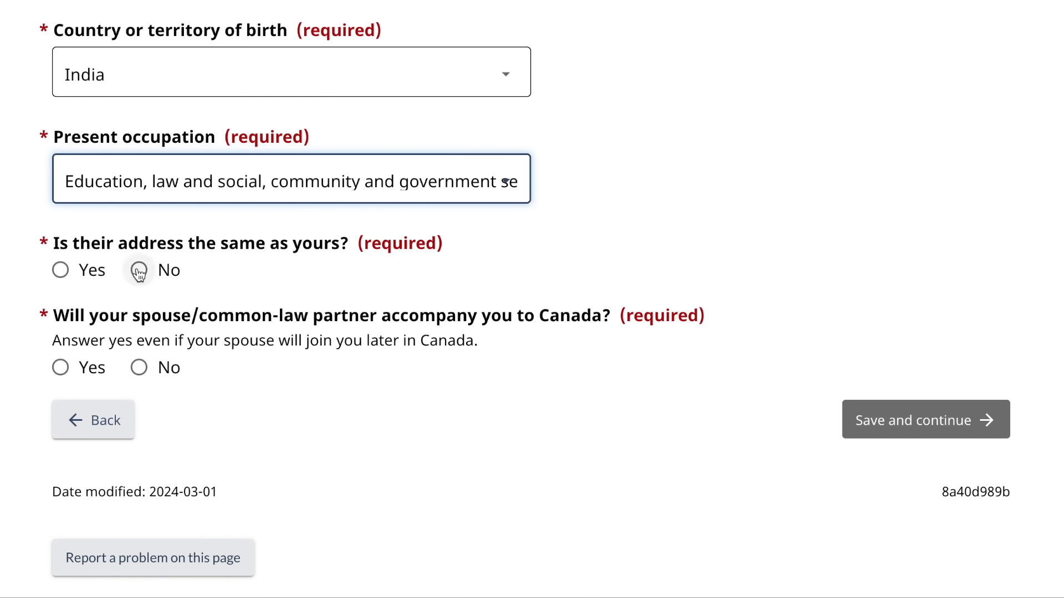
pyautogui.click(66, 275)
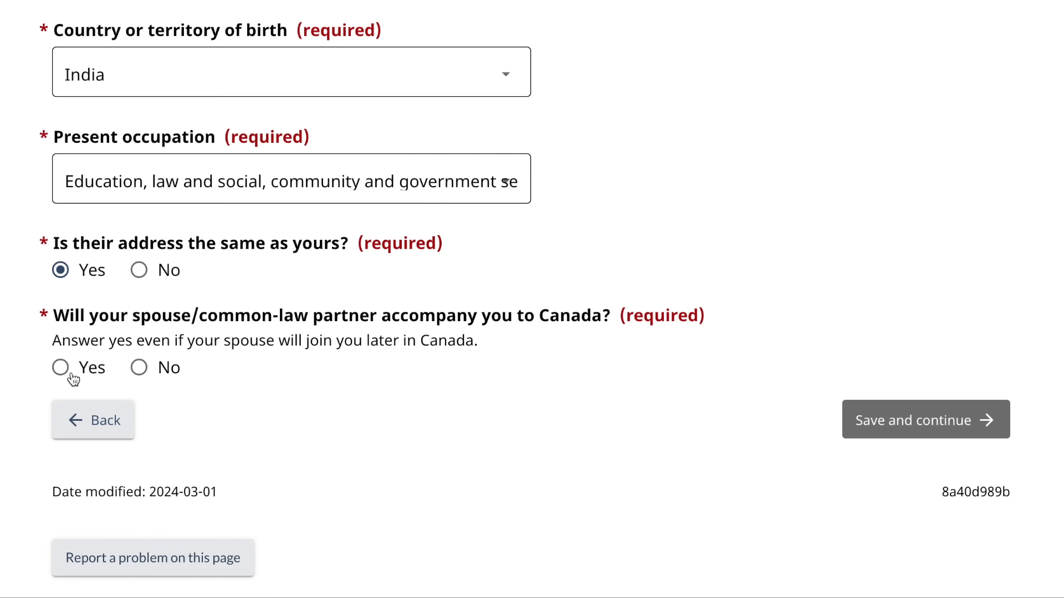
pyautogui.click(139, 370)
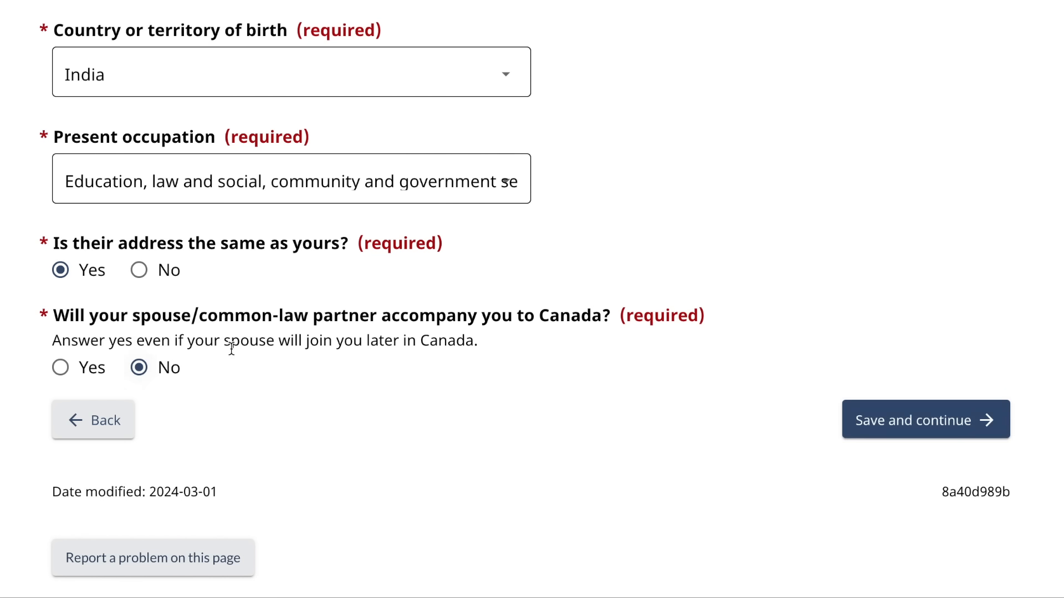
pyautogui.click(867, 414)
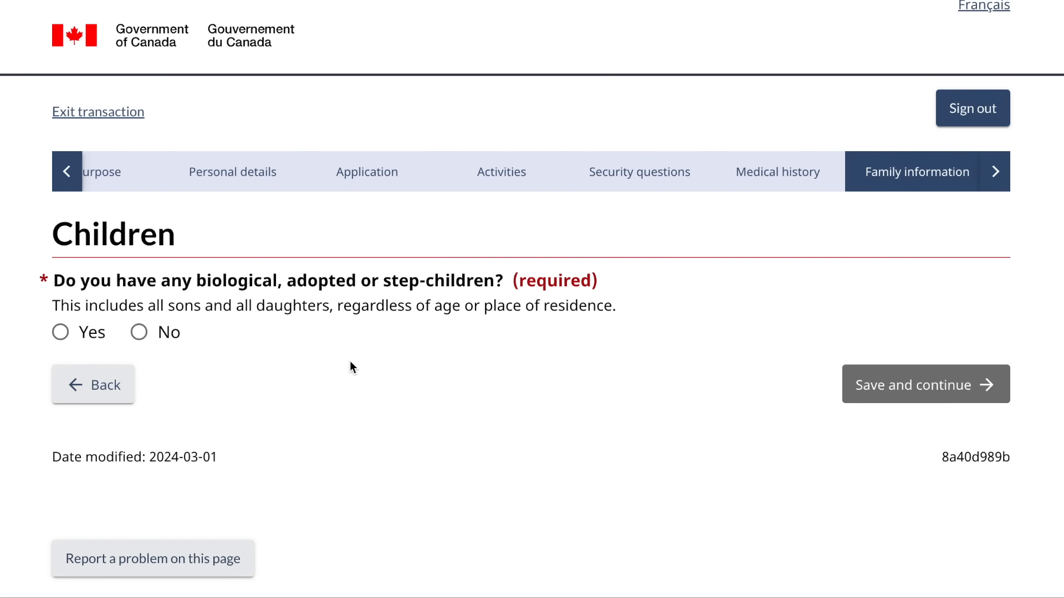
# - Answer Yes to having children and start adding a child to the list
pyautogui.click(61, 333)
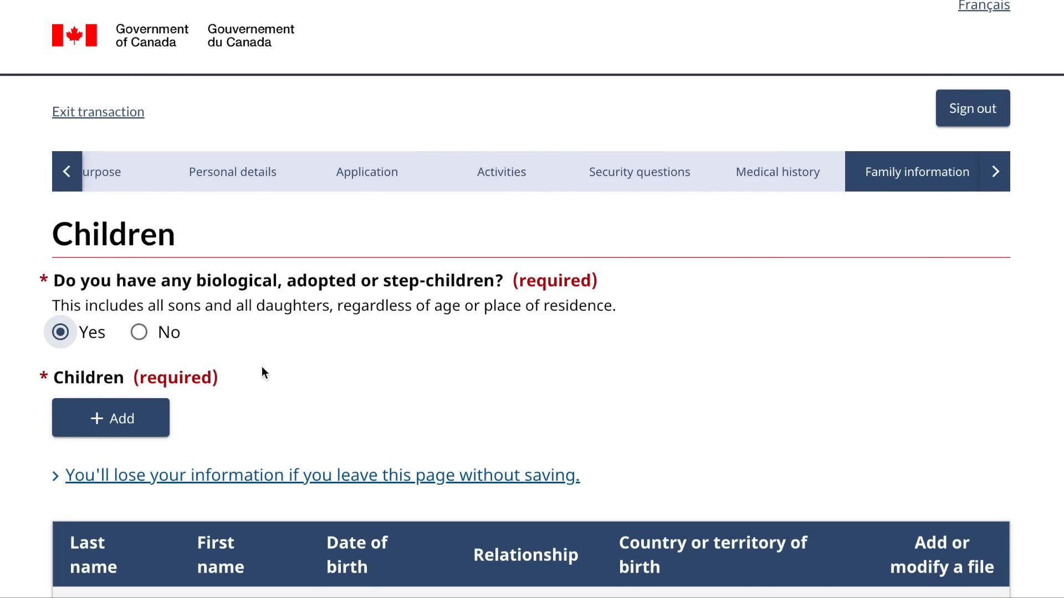
pyautogui.scroll(-3, 261, 367)
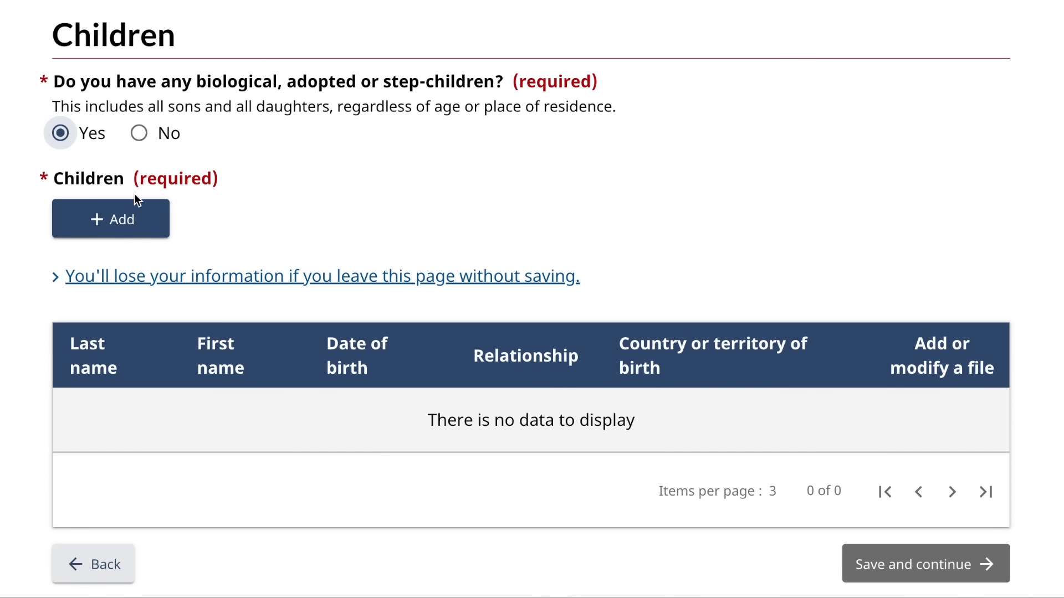
pyautogui.click(121, 234)
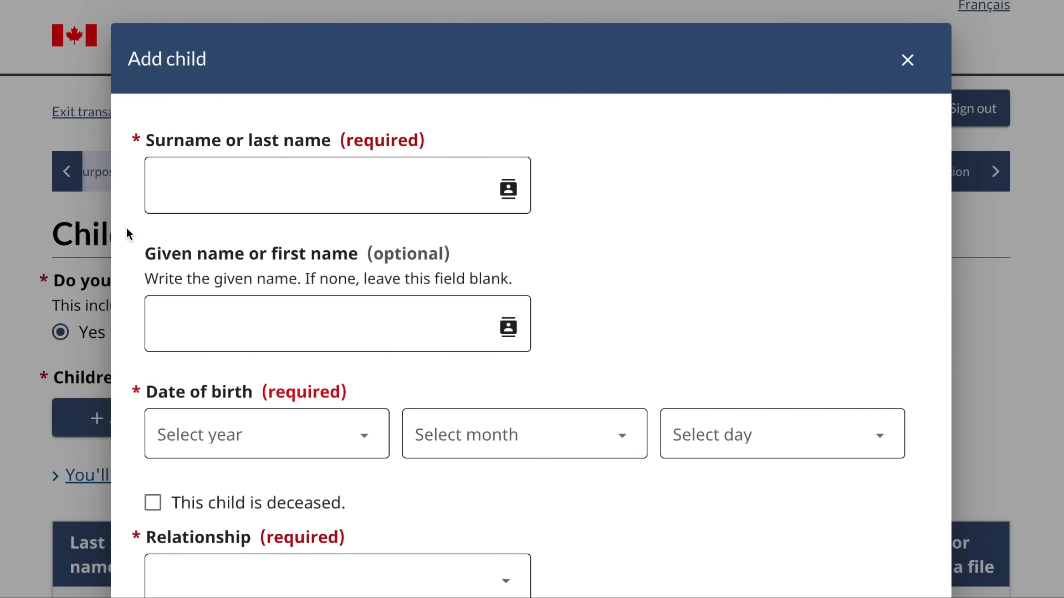
# - Enter the child's given name and surname
pyautogui.click(255, 312)
pyautogui.write('your')
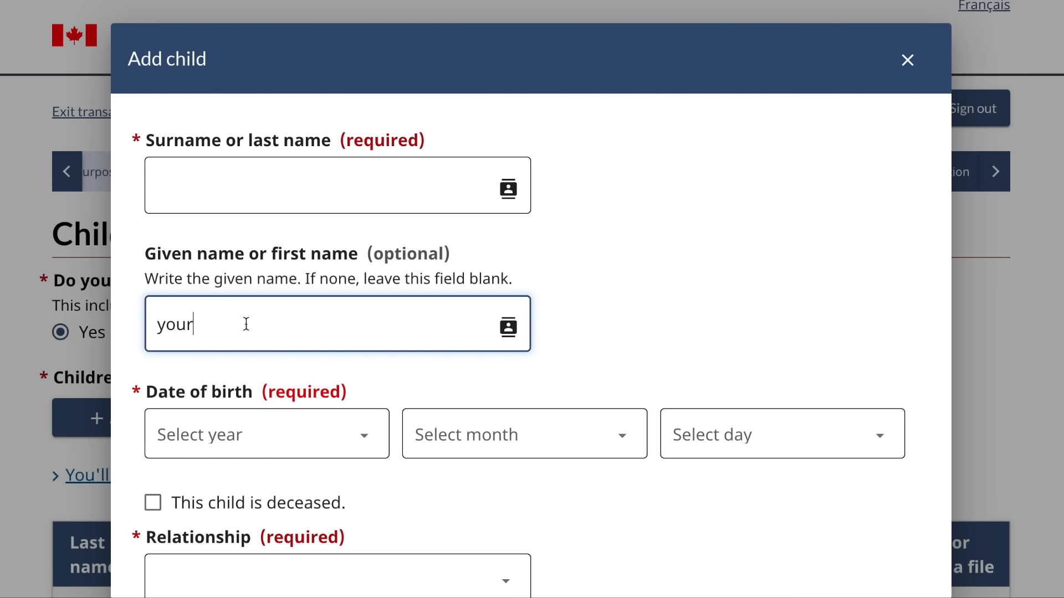
pyautogui.click(263, 183)
pyautogui.write('name')
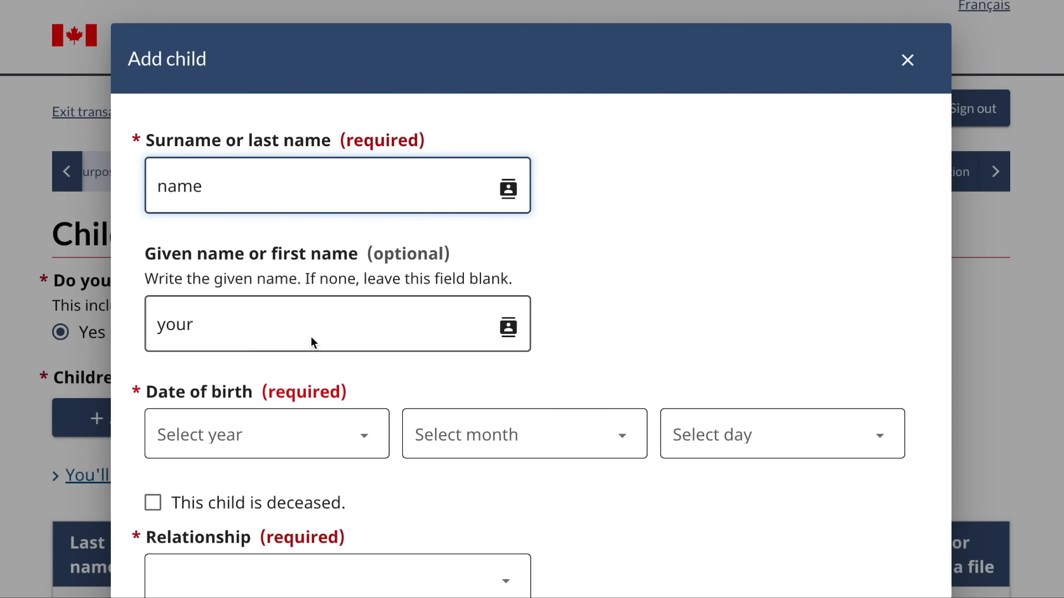
# - Set the child's birth date to 1 January 2000
pyautogui.scroll(-4, 310, 337)
pyautogui.click(323, 237)
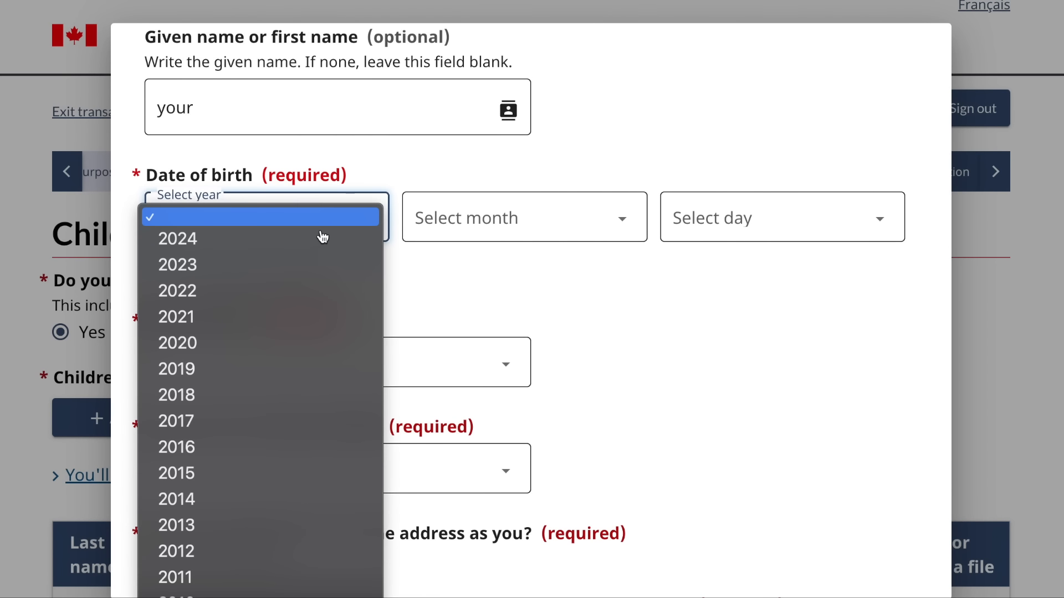
pyautogui.scroll(-3, 205, 501)
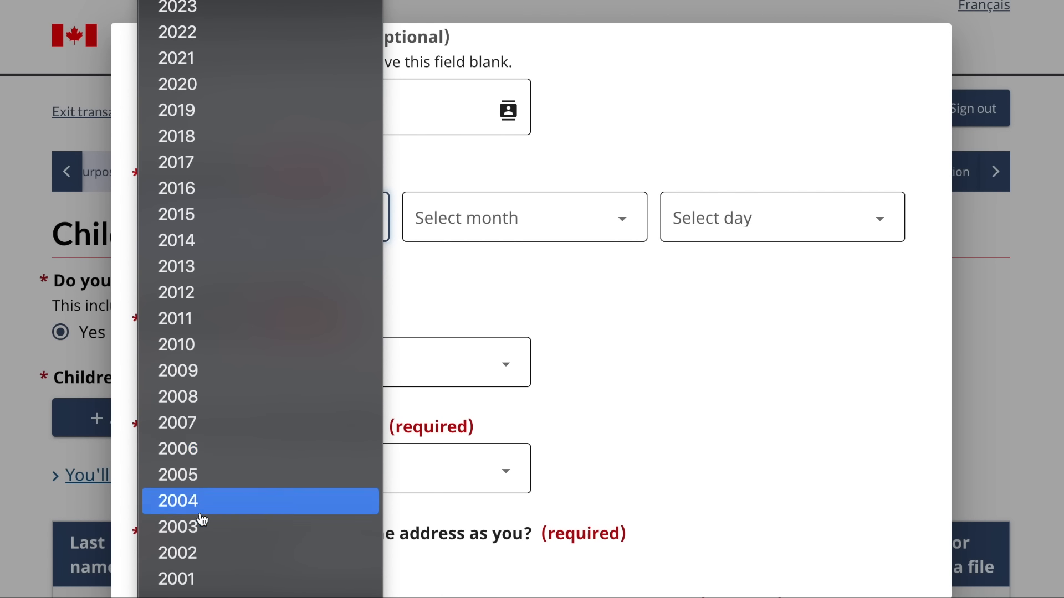
pyautogui.scroll(-2, 204, 520)
pyautogui.click(186, 552)
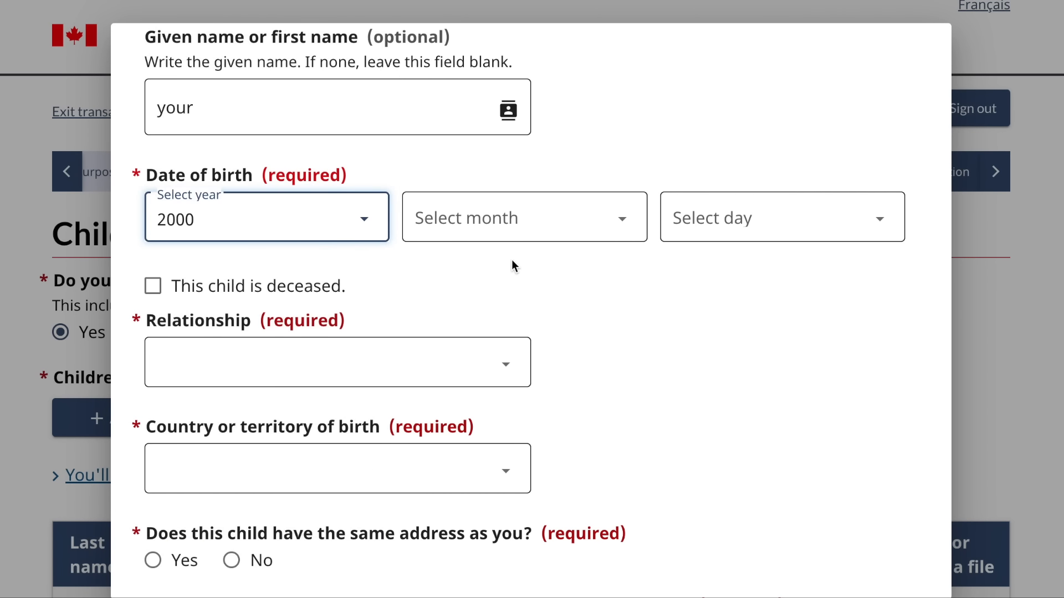
pyautogui.click(529, 238)
pyautogui.click(513, 273)
pyautogui.click(700, 240)
pyautogui.click(693, 266)
# - Set relationship to Daughter, birth country India, and answer No to sharing your address
pyautogui.click(423, 361)
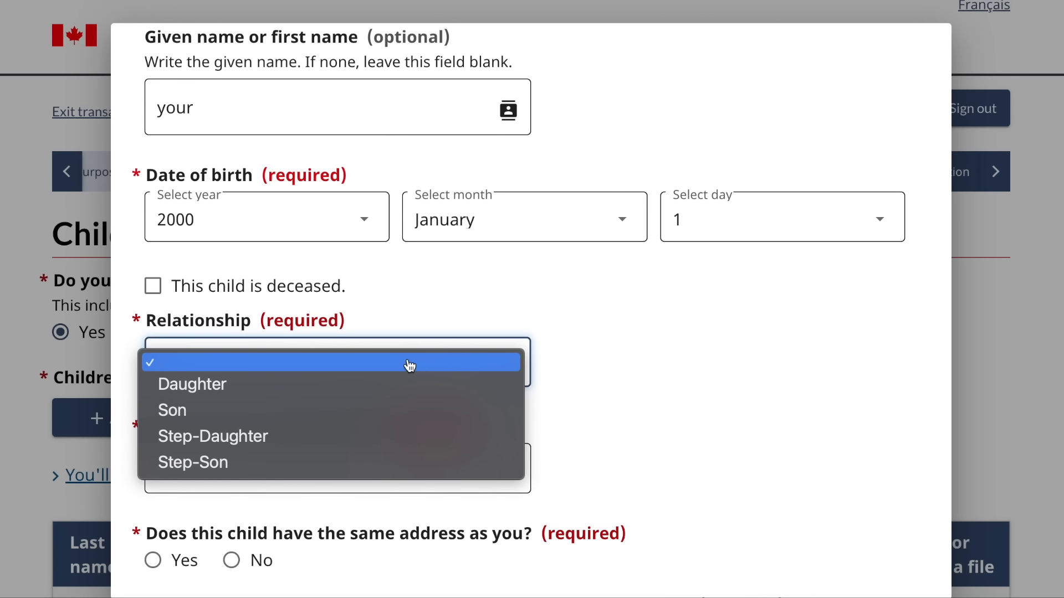
pyautogui.click(358, 390)
pyautogui.scroll(-2, 357, 387)
pyautogui.click(369, 363)
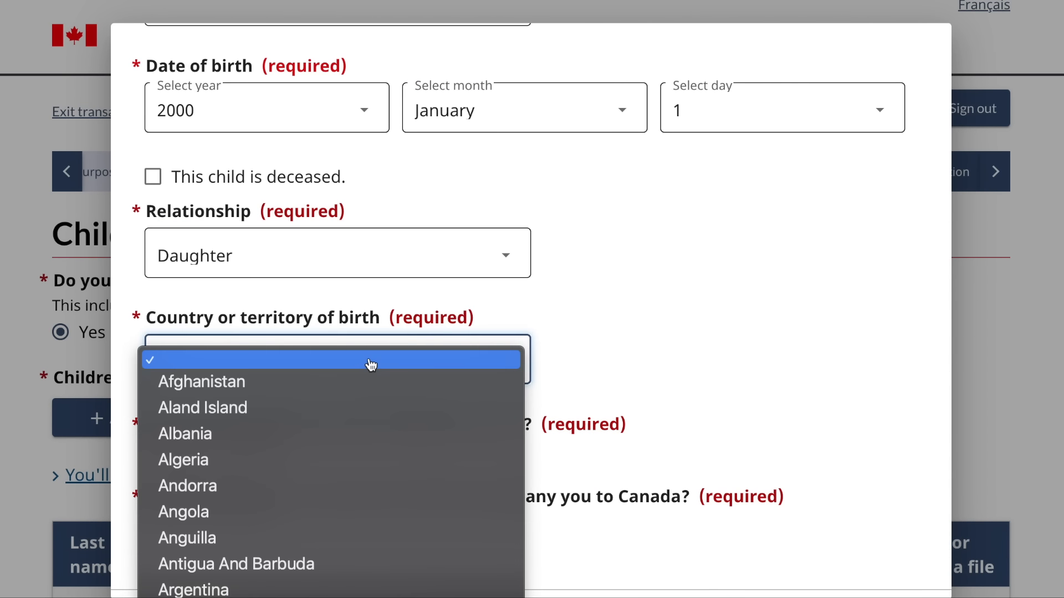
pyautogui.write('in')
pyautogui.press('Return')
pyautogui.scroll(-2, 368, 363)
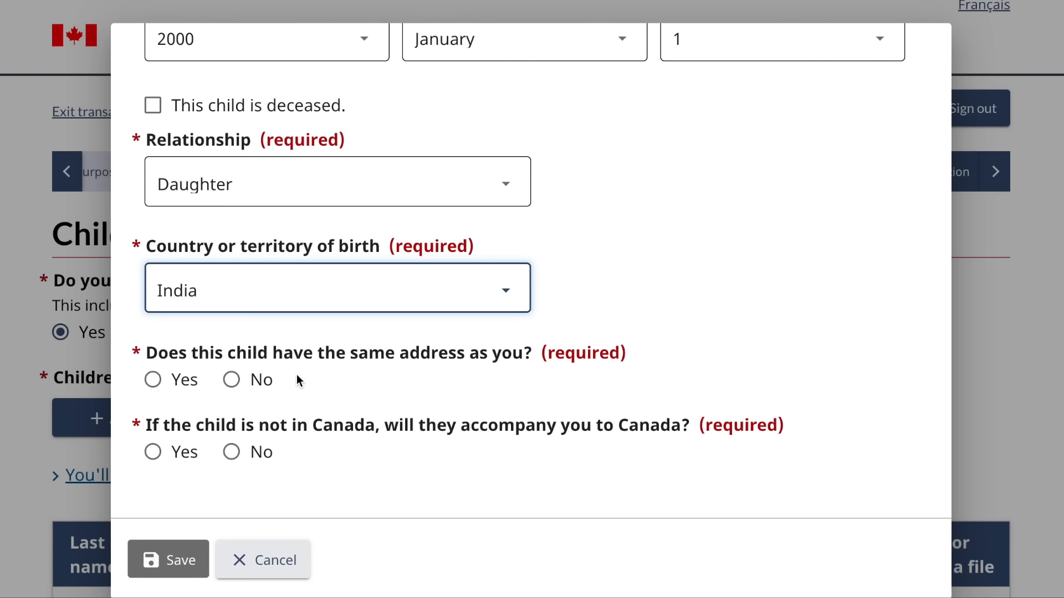
pyautogui.click(232, 380)
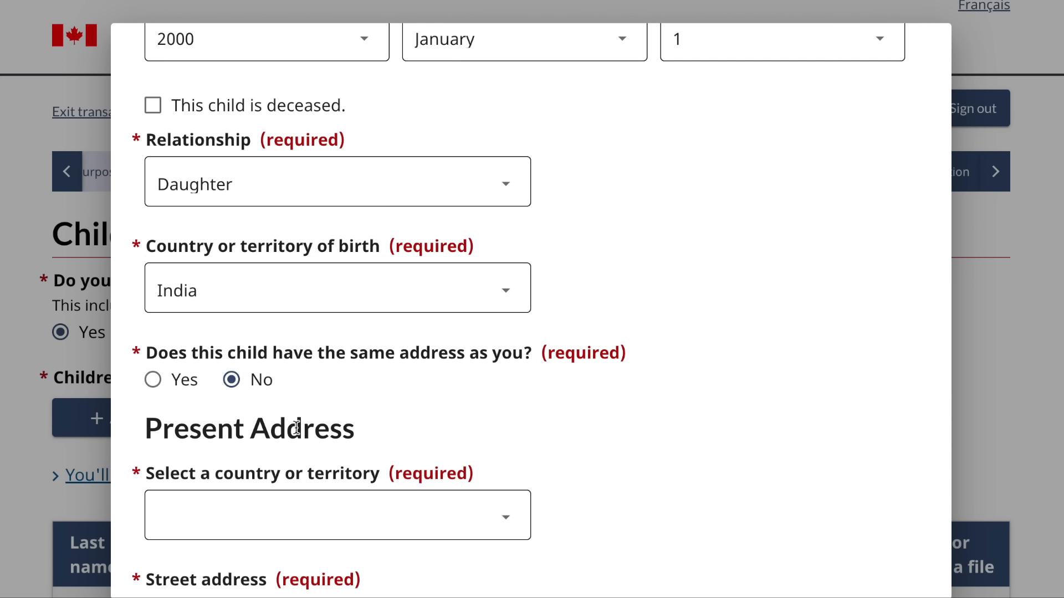
# - Set the child's address country to Canada and pick a suggested address matching '123'
pyautogui.scroll(-6, 298, 428)
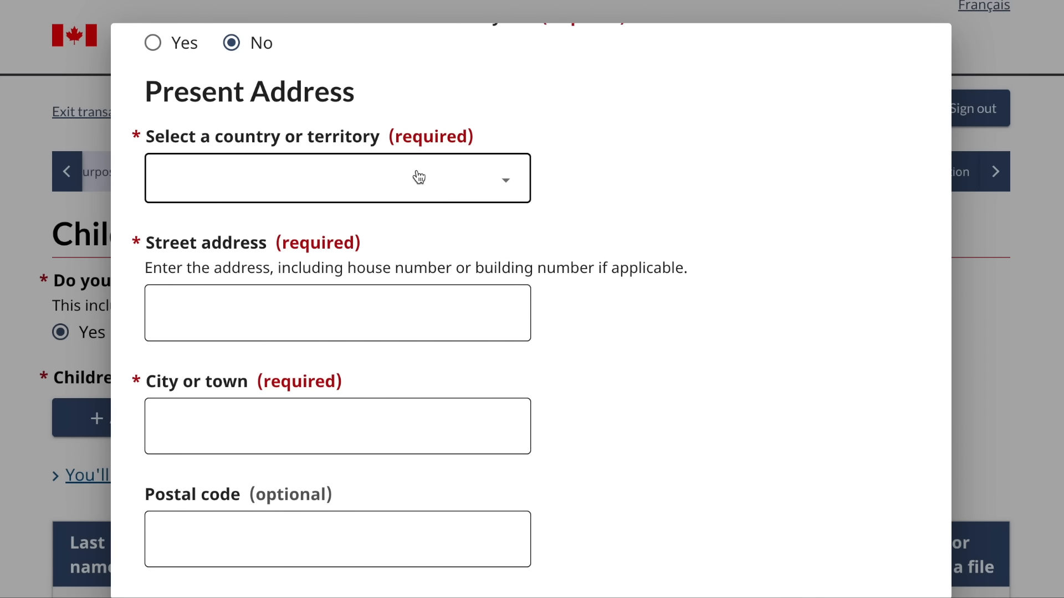
pyautogui.click(419, 178)
pyautogui.write('can')
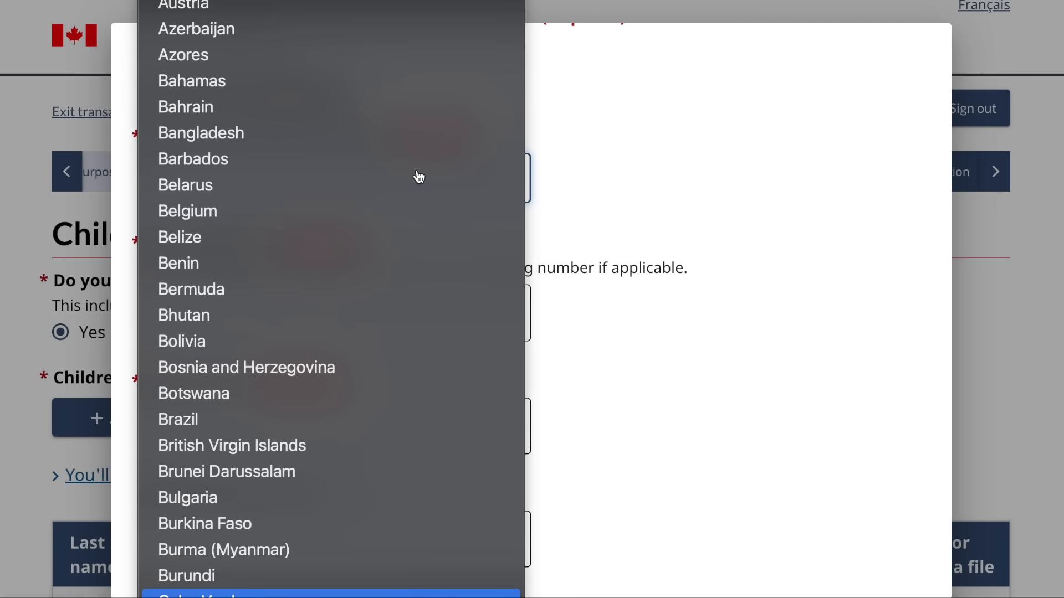
pyautogui.click(277, 595)
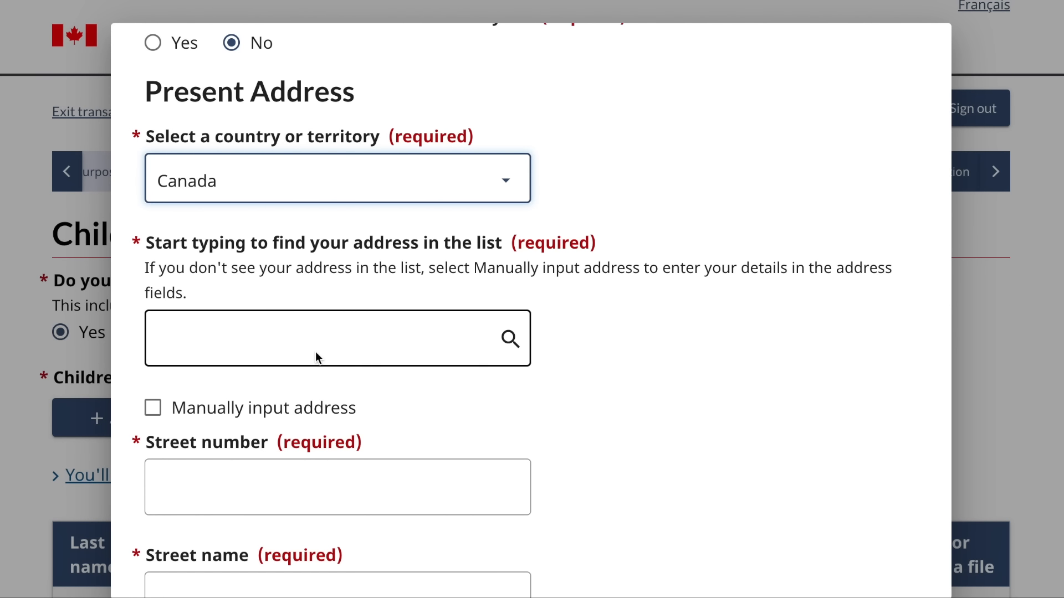
pyautogui.click(318, 357)
pyautogui.write('123')
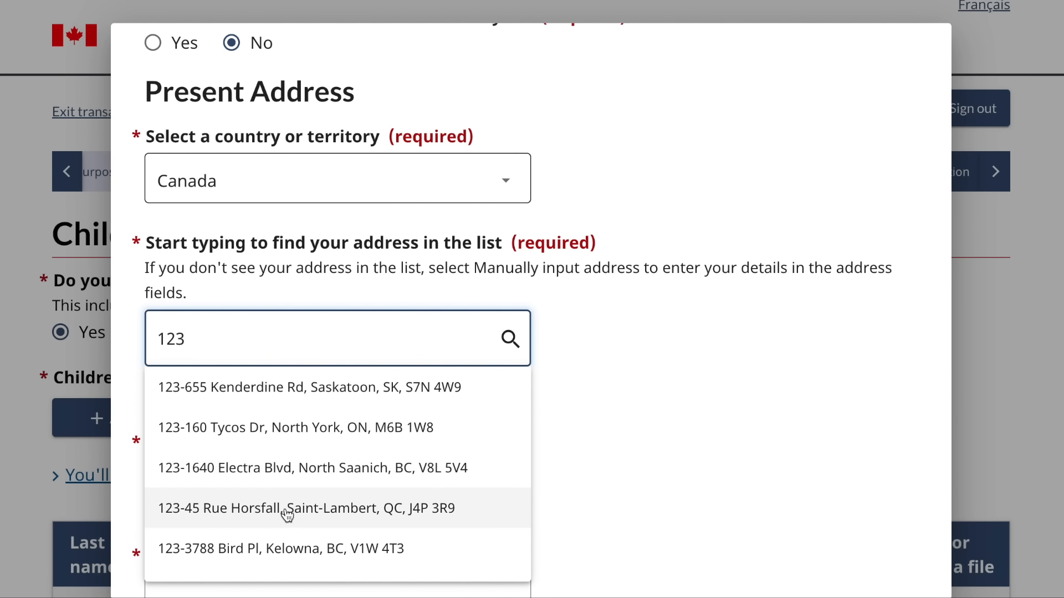
pyautogui.scroll(-1, 287, 515)
pyautogui.click(341, 390)
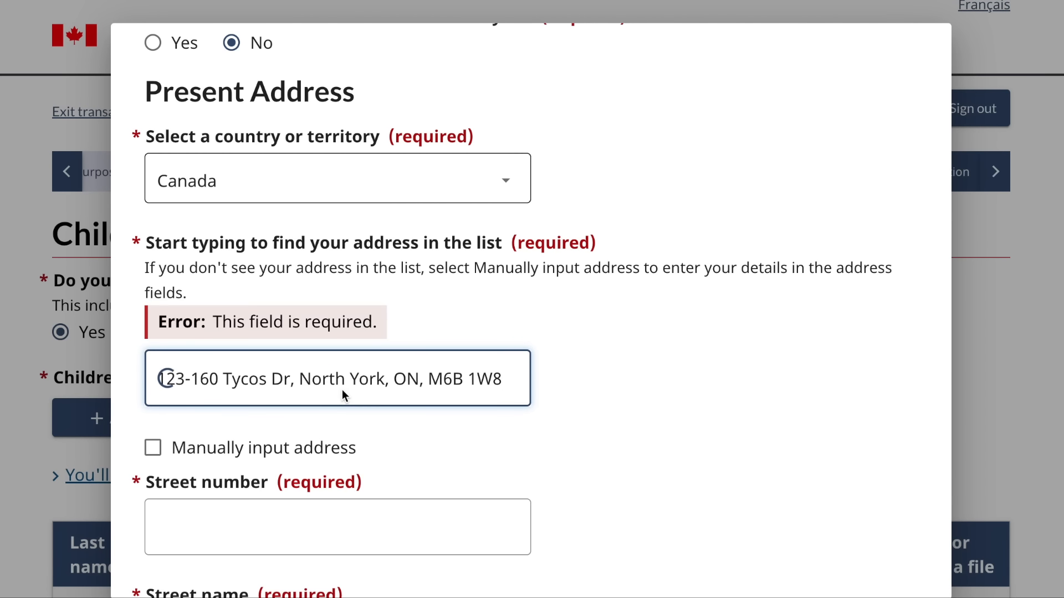
# - Answer No to the child accompanying you and save the child
pyautogui.scroll(-15, 341, 390)
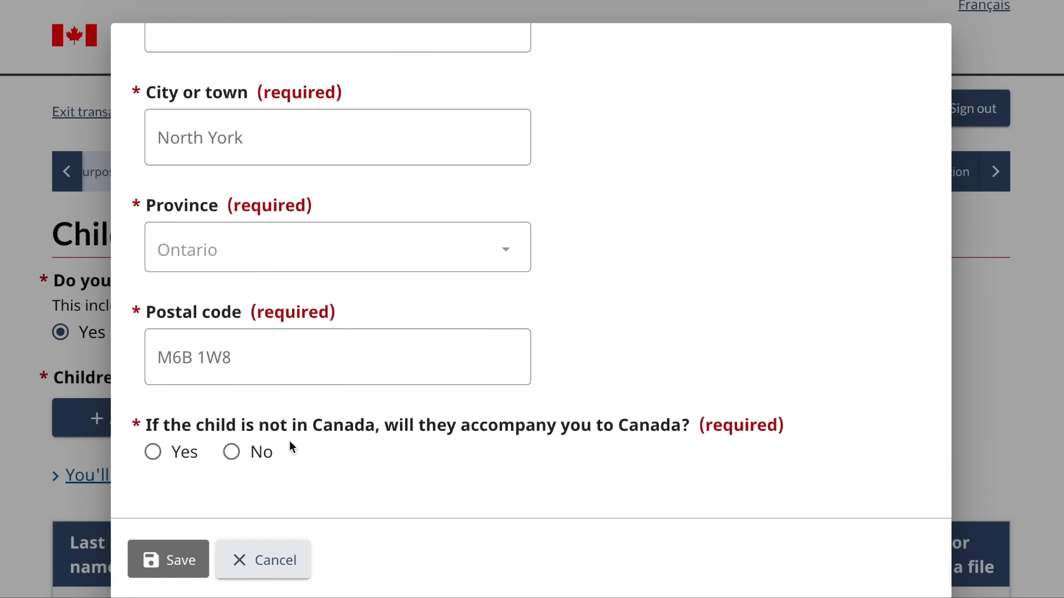
pyautogui.click(231, 452)
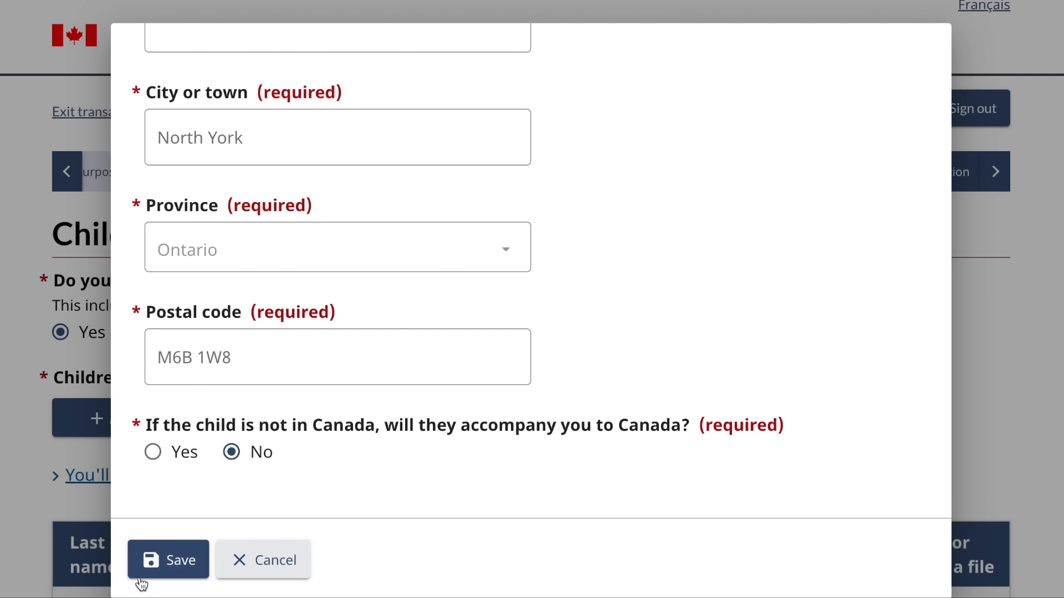
pyautogui.click(156, 575)
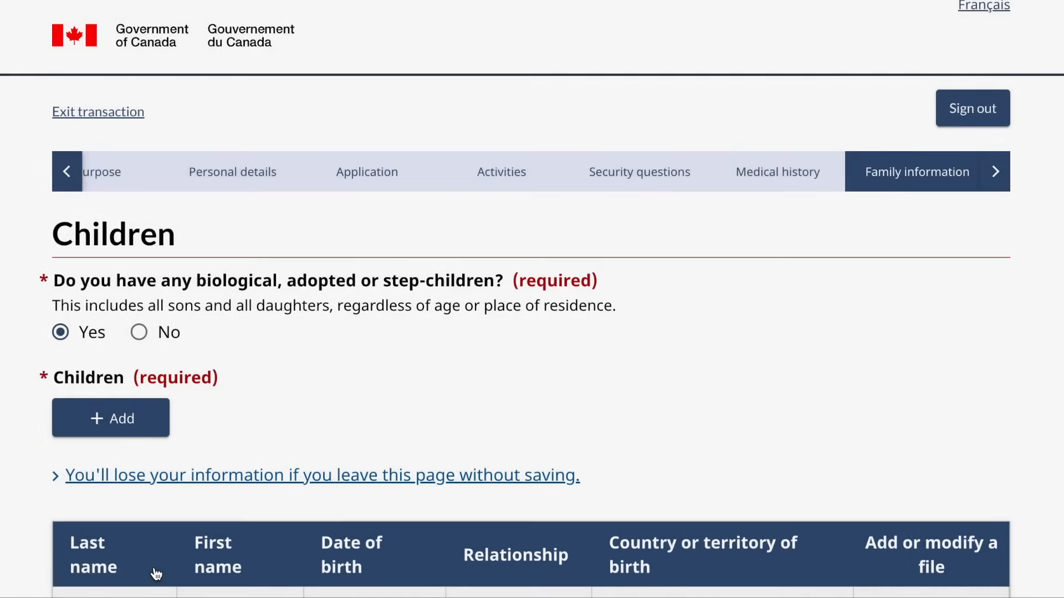
# - Review the children table with the one daughter and save the Children page
pyautogui.scroll(-3, 597, 433)
pyautogui.scroll(-2, 597, 438)
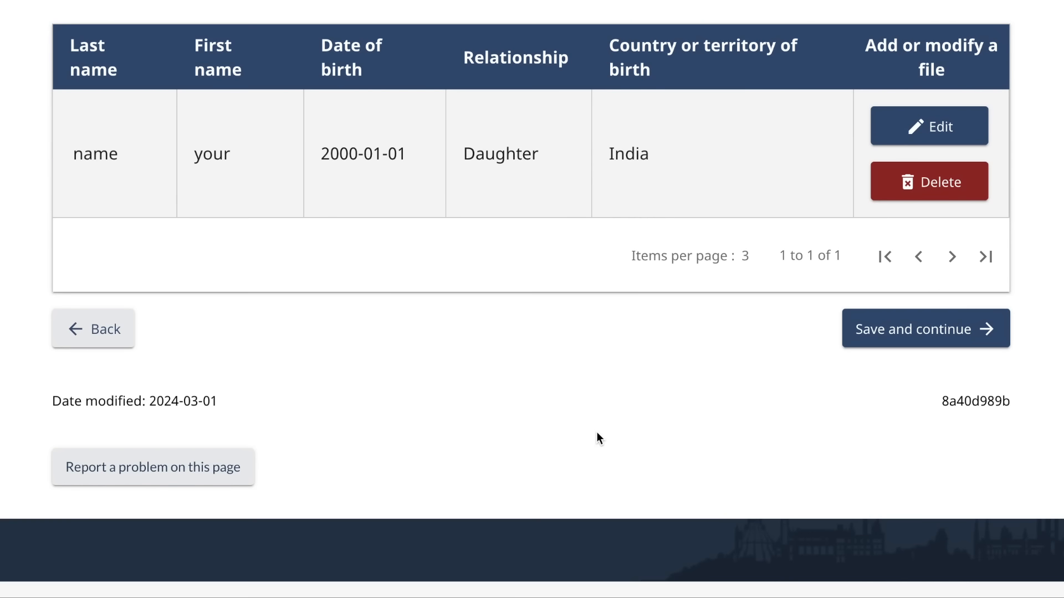
pyautogui.scroll(3, 597, 437)
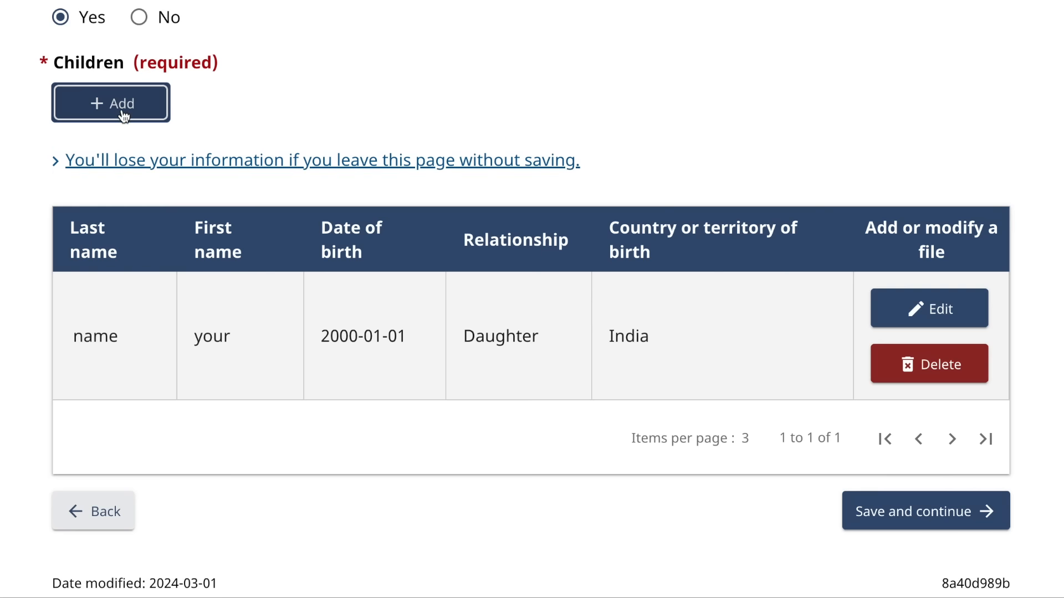
pyautogui.click(906, 507)
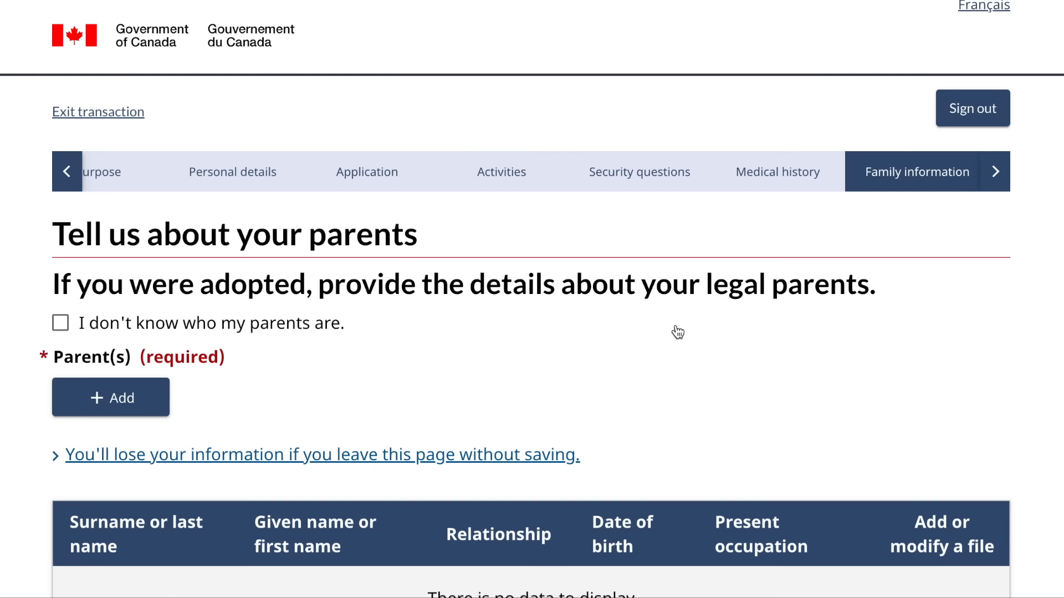
# - Open the Add Parent(s) form and place the cursor in the given name field
pyautogui.scroll(-2, 461, 384)
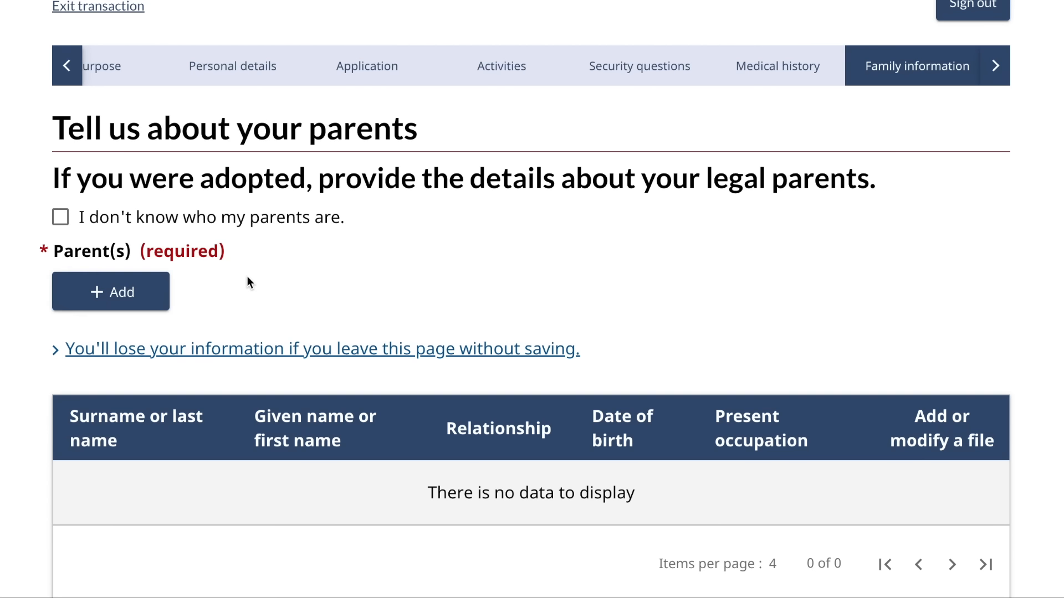
pyautogui.click(157, 294)
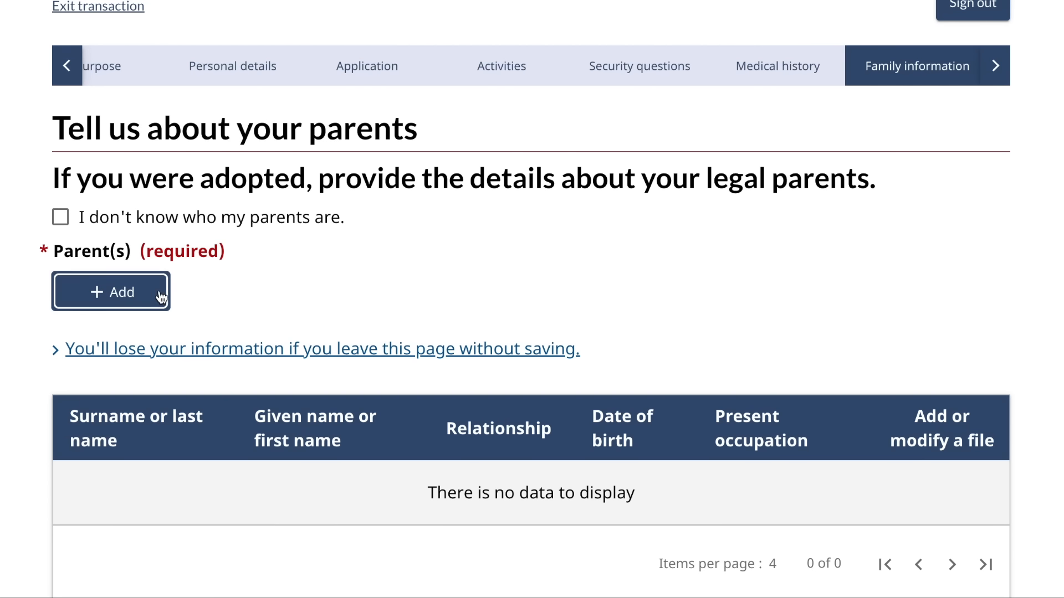
pyautogui.click(259, 316)
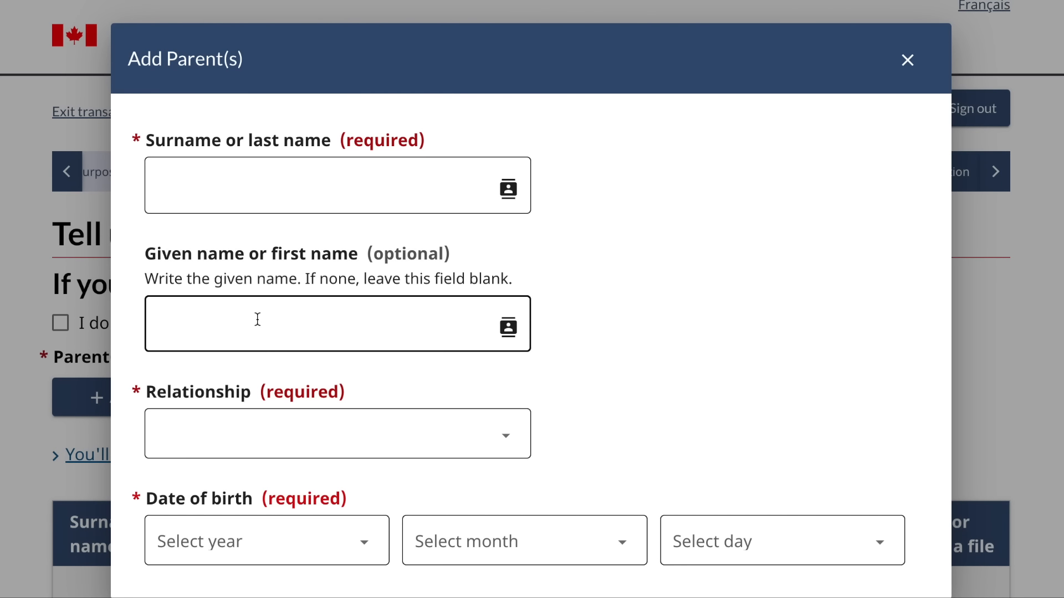
# - Enter the parent's placeholder given name and surname, with the relationship set to Mother
pyautogui.click(257, 319)
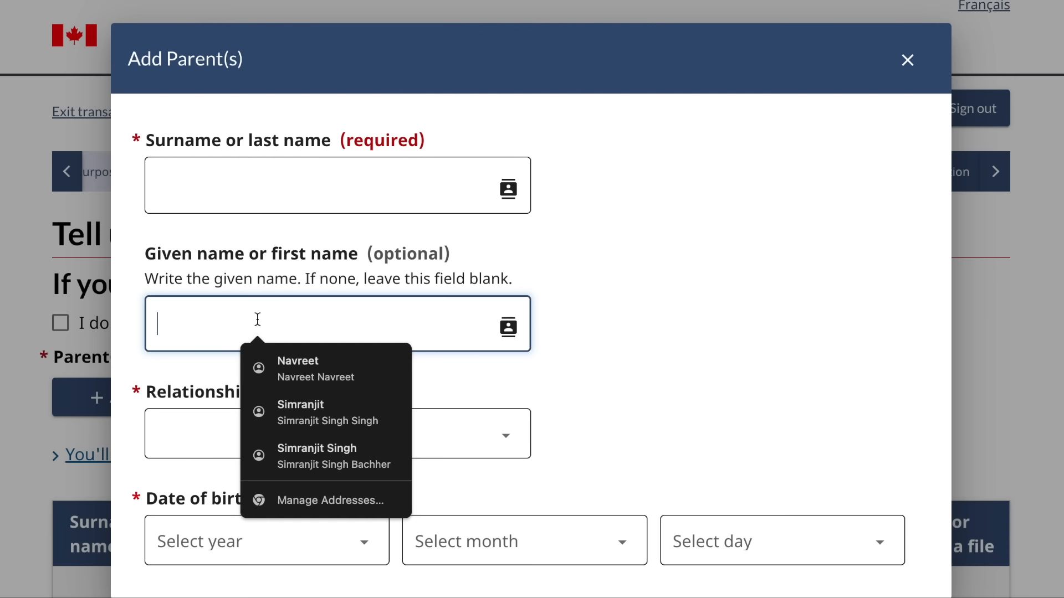
pyautogui.write('grand')
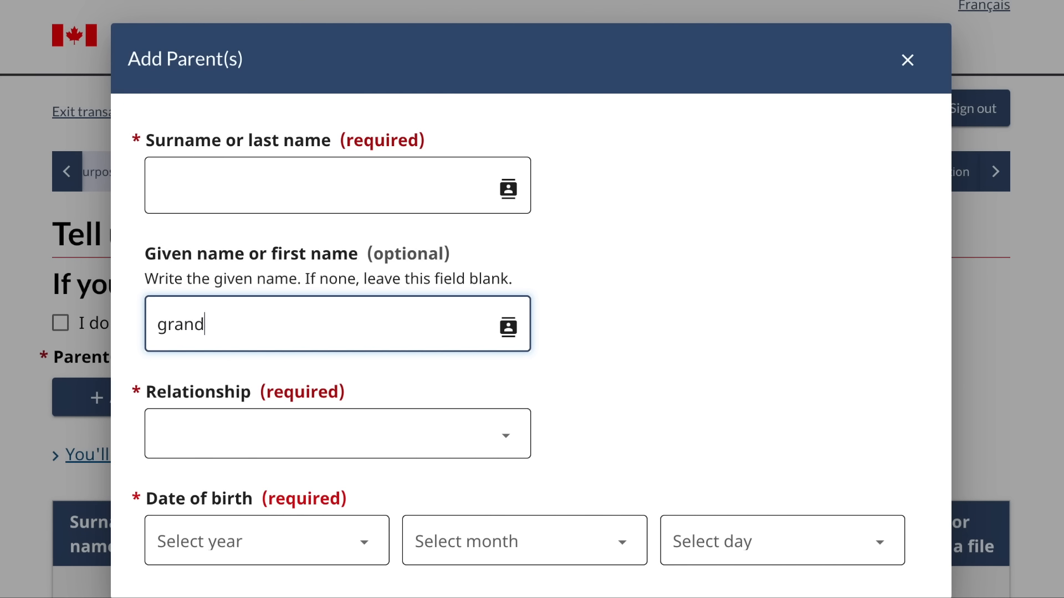
pyautogui.write('mothers')
pyautogui.click(280, 170)
pyautogui.write('name')
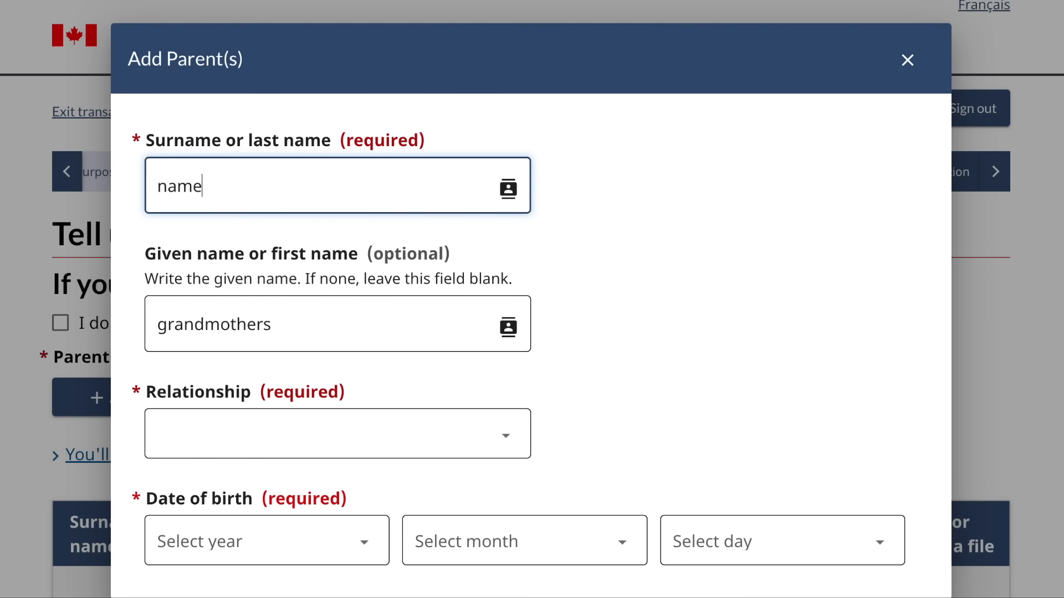
pyautogui.scroll(-2, 299, 336)
pyautogui.click(301, 339)
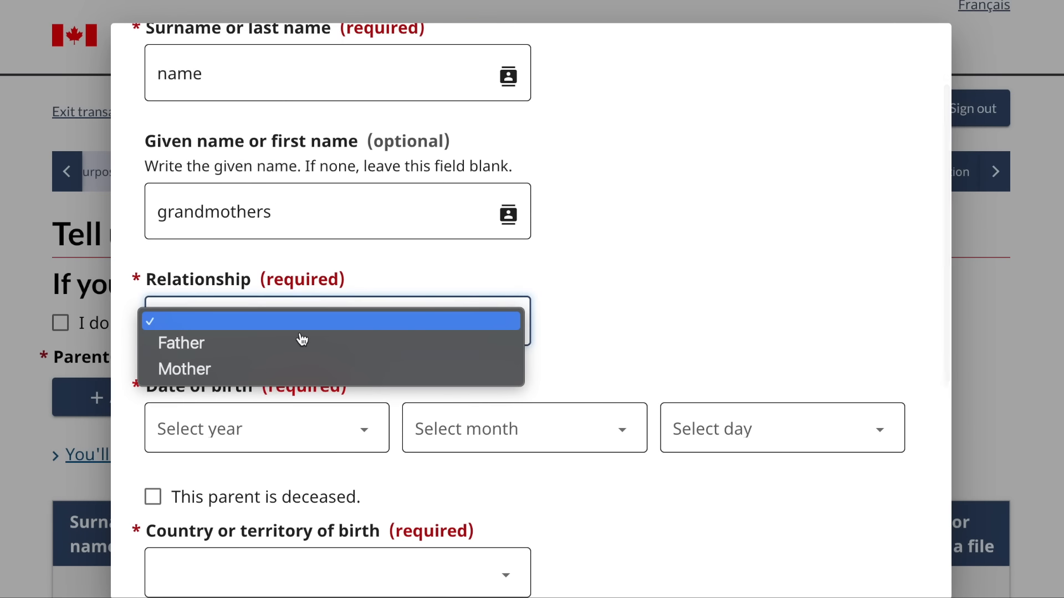
pyautogui.click(279, 370)
pyautogui.scroll(-3, 277, 375)
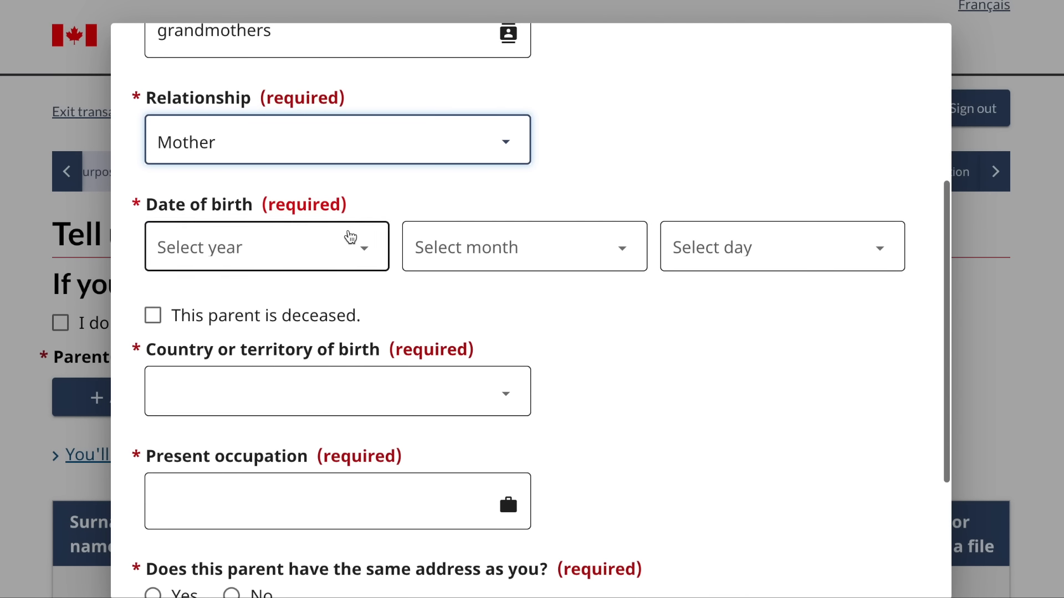
pyautogui.click(351, 237)
pyautogui.scroll(-20, 248, 453)
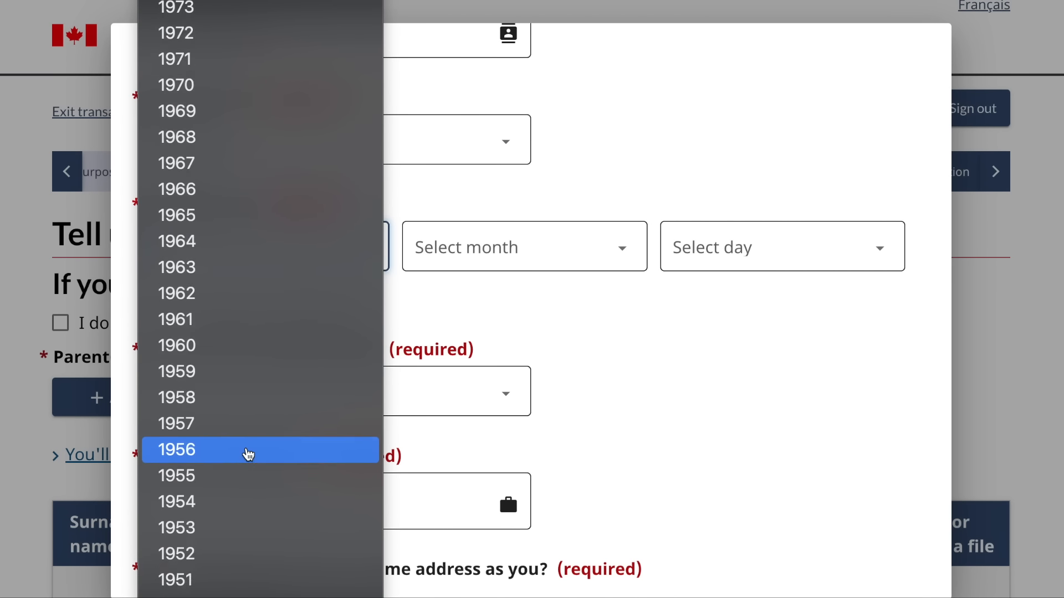
pyautogui.scroll(-1, 249, 455)
pyautogui.click(220, 451)
pyautogui.click(527, 226)
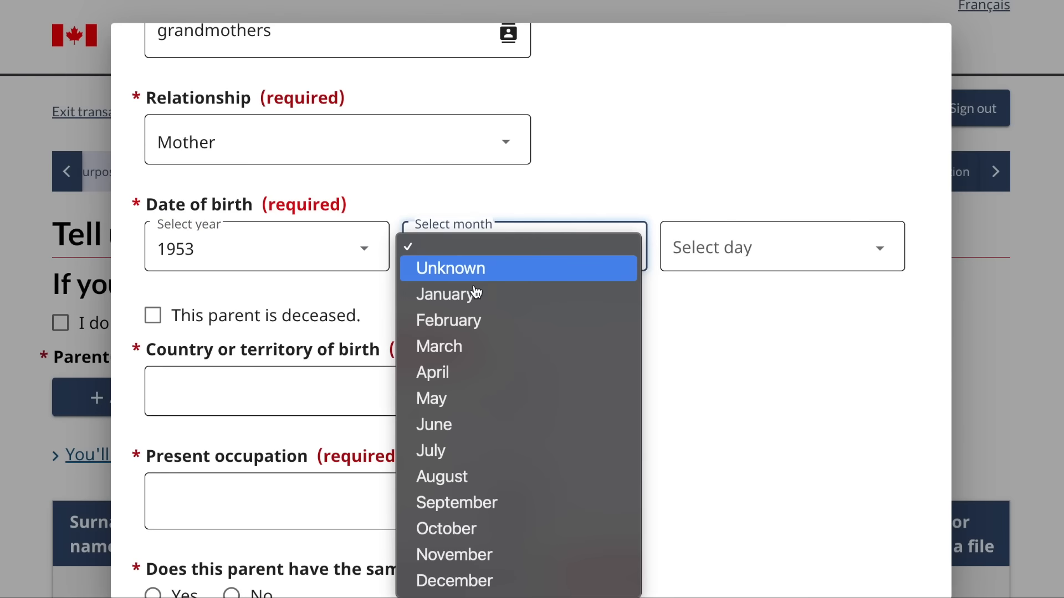
pyautogui.click(470, 297)
pyautogui.click(698, 251)
pyautogui.click(690, 294)
pyautogui.click(376, 389)
pyautogui.scroll(-20, 379, 392)
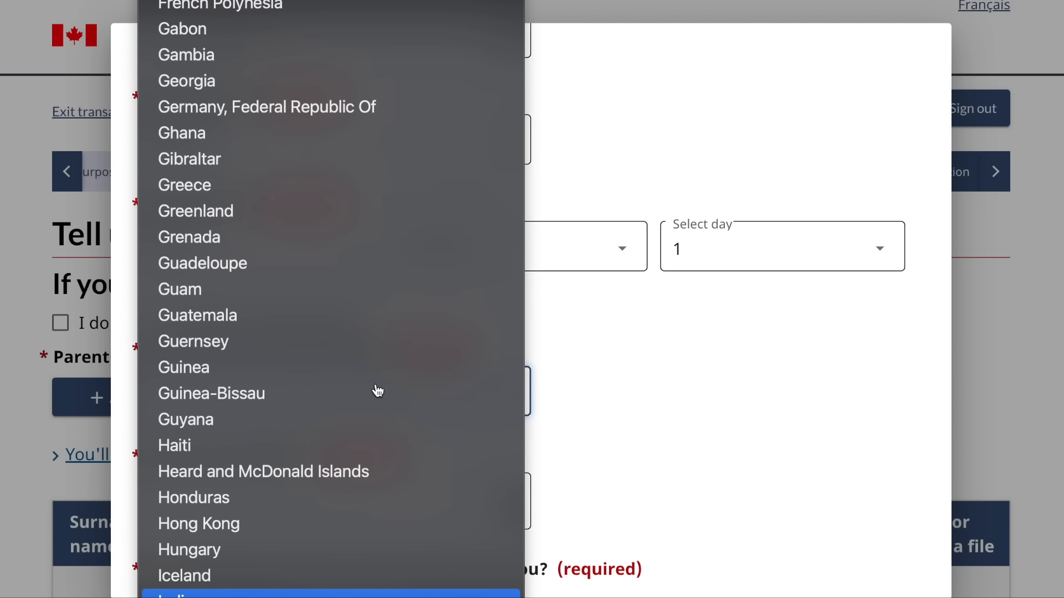
pyautogui.click(331, 594)
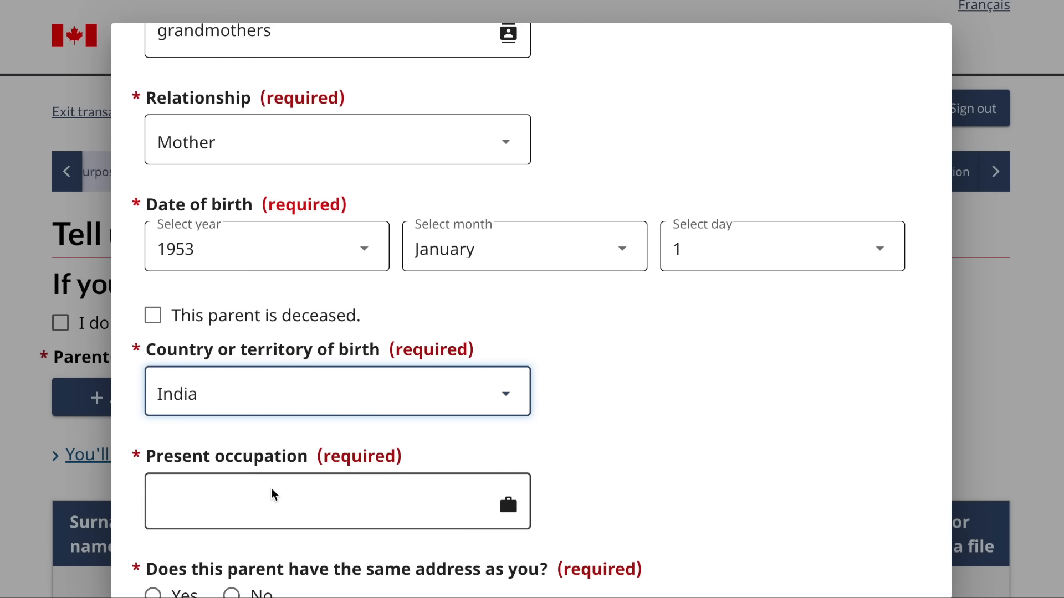
# - Give occupation 'not working', same address Yes, not accompanying to Canada, and save the mother
pyautogui.scroll(-4, 272, 494)
pyautogui.click(404, 286)
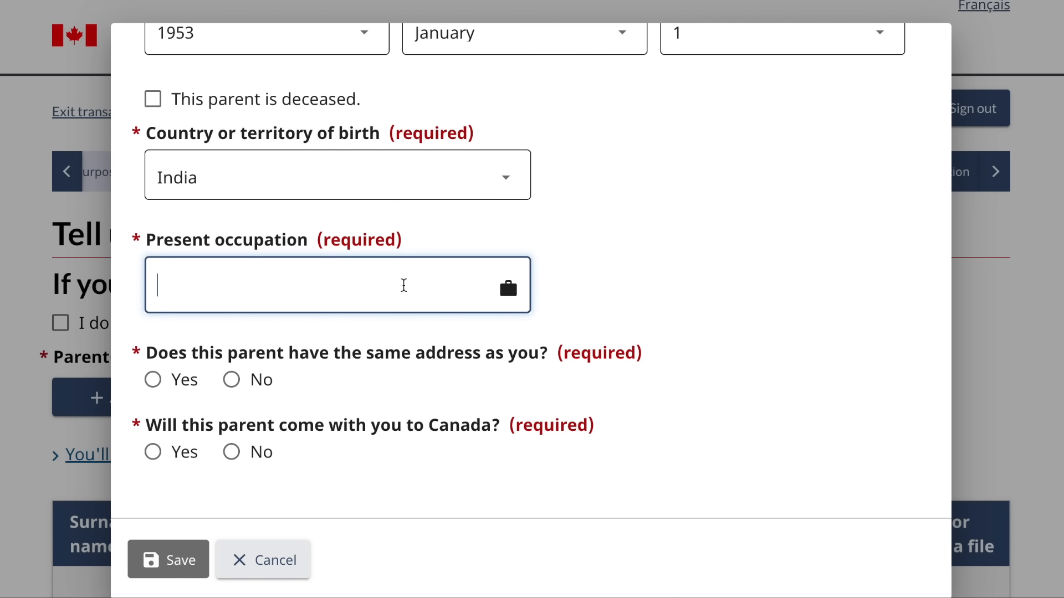
pyautogui.write('not working')
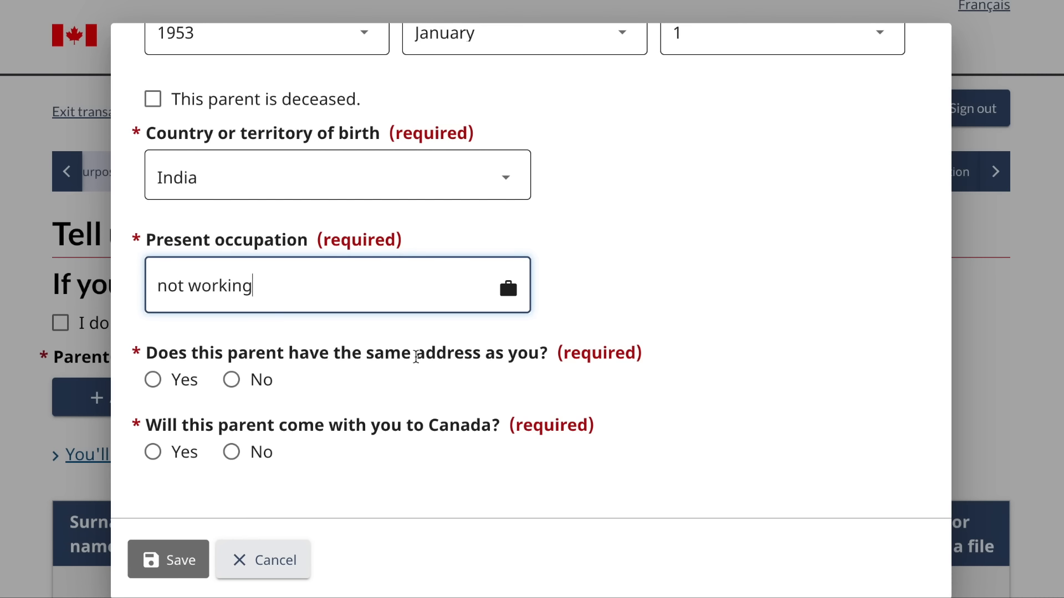
pyautogui.click(153, 380)
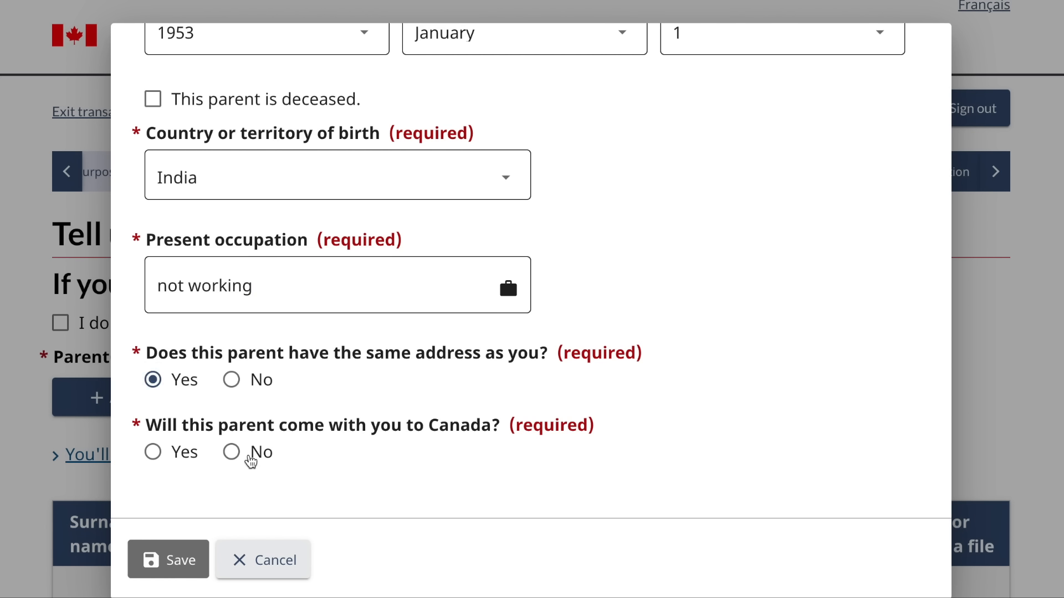
pyautogui.click(231, 453)
pyautogui.click(181, 568)
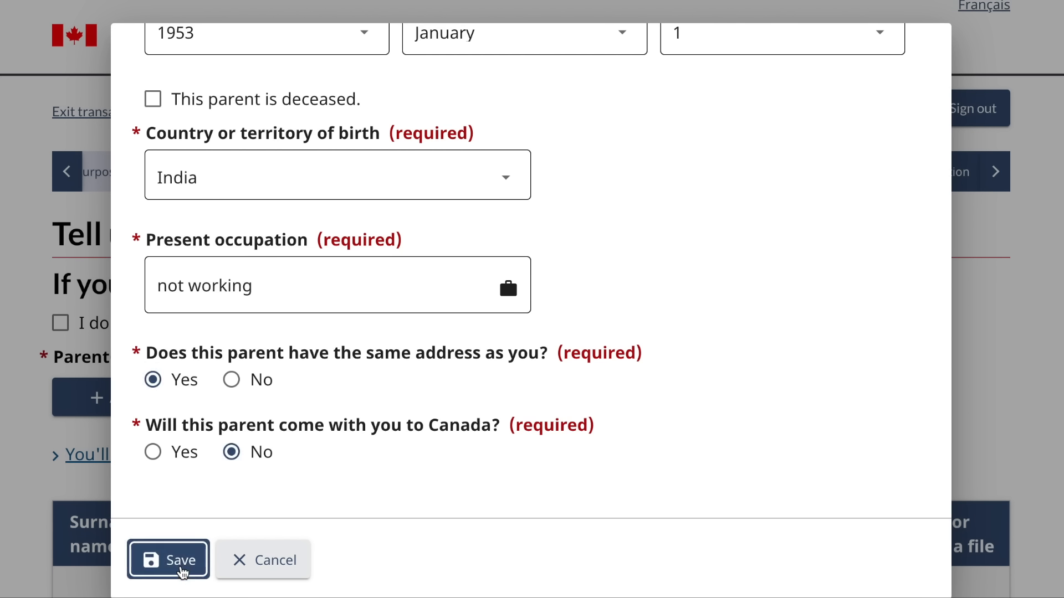
# - Save the parents page and continue to the language questions
pyautogui.scroll(-5, 401, 426)
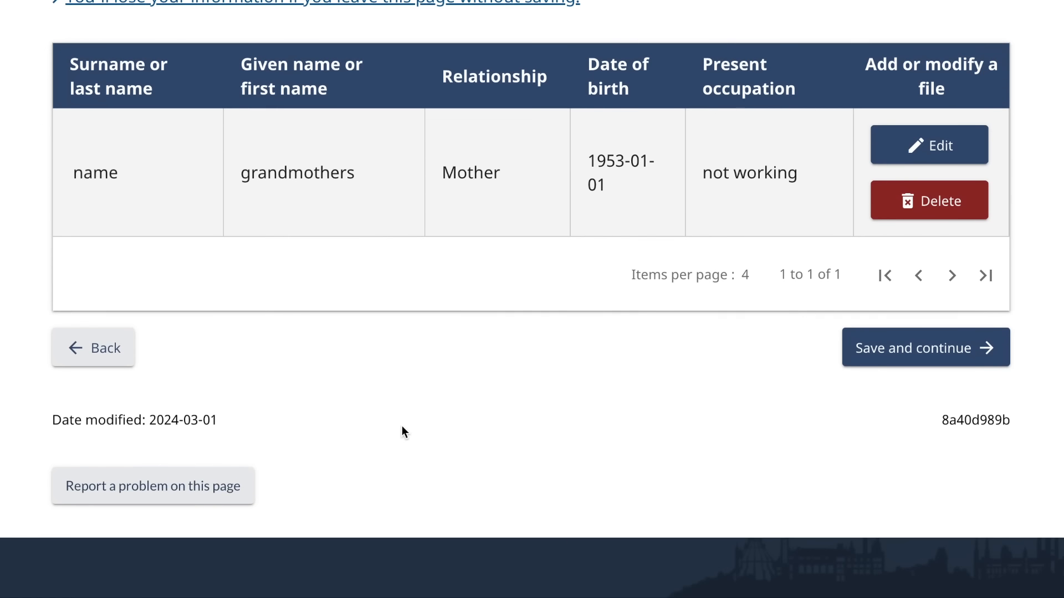
pyautogui.scroll(1, 405, 410)
pyautogui.scroll(1, 411, 380)
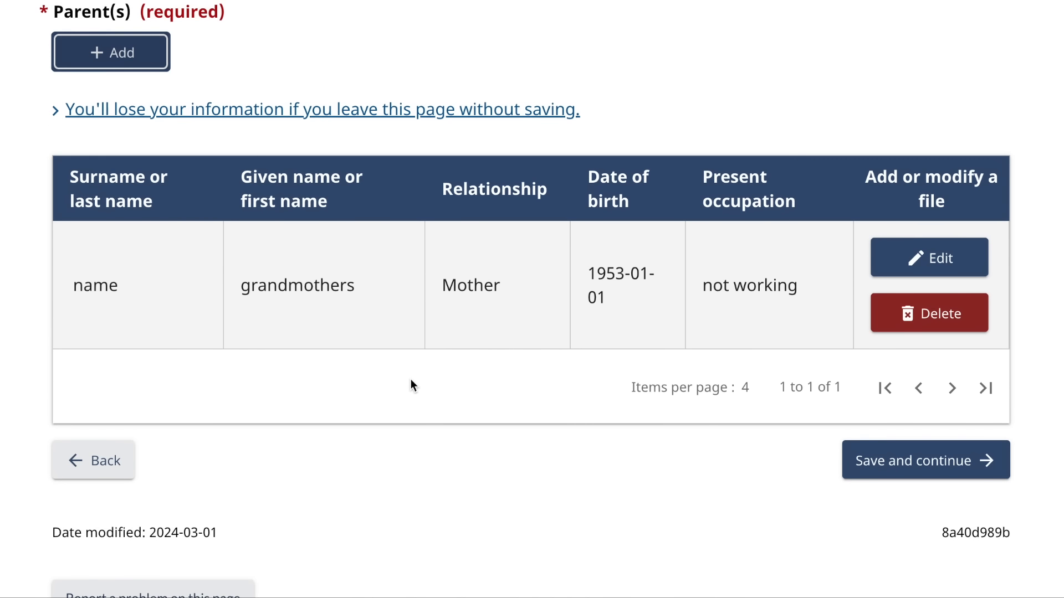
pyautogui.click(944, 471)
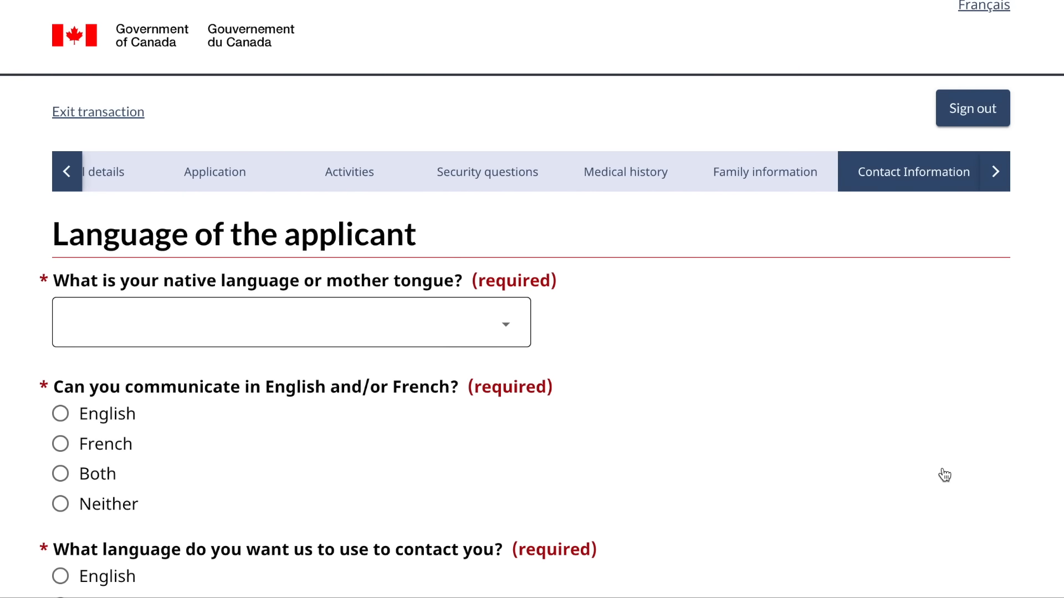
# - Choose Punjabi as native language and English for communication and contact, then save and continue
pyautogui.scroll(-2, 599, 449)
pyautogui.click(477, 252)
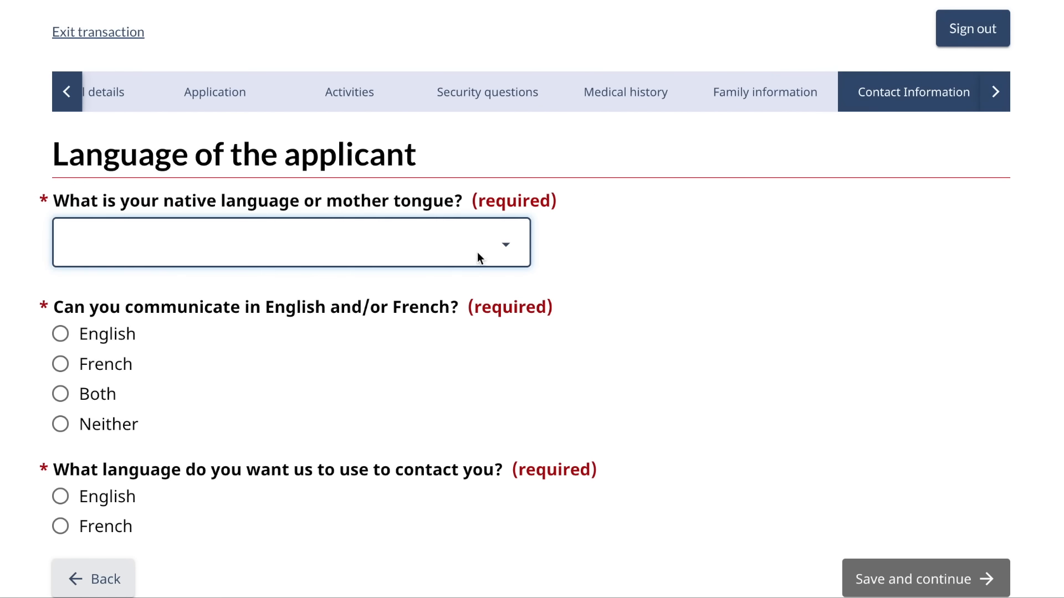
pyautogui.write('pun')
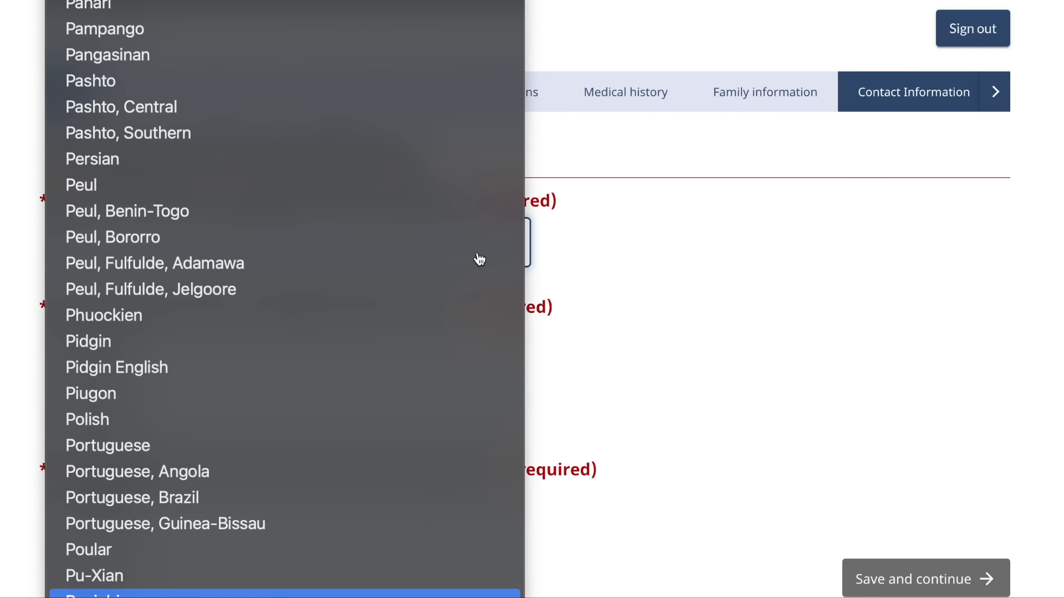
pyautogui.click(277, 511)
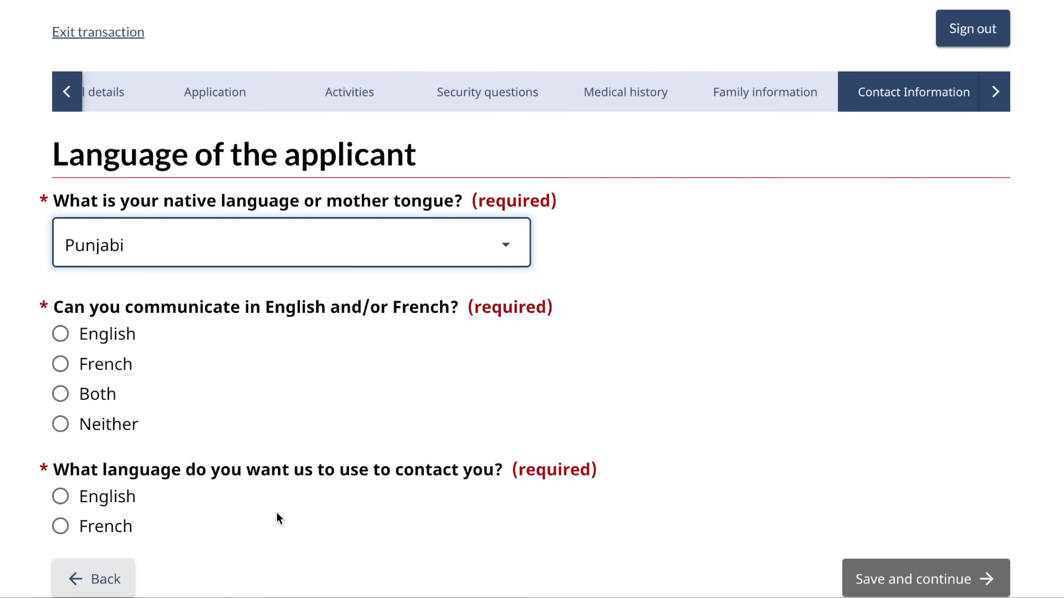
pyautogui.scroll(-3, 277, 512)
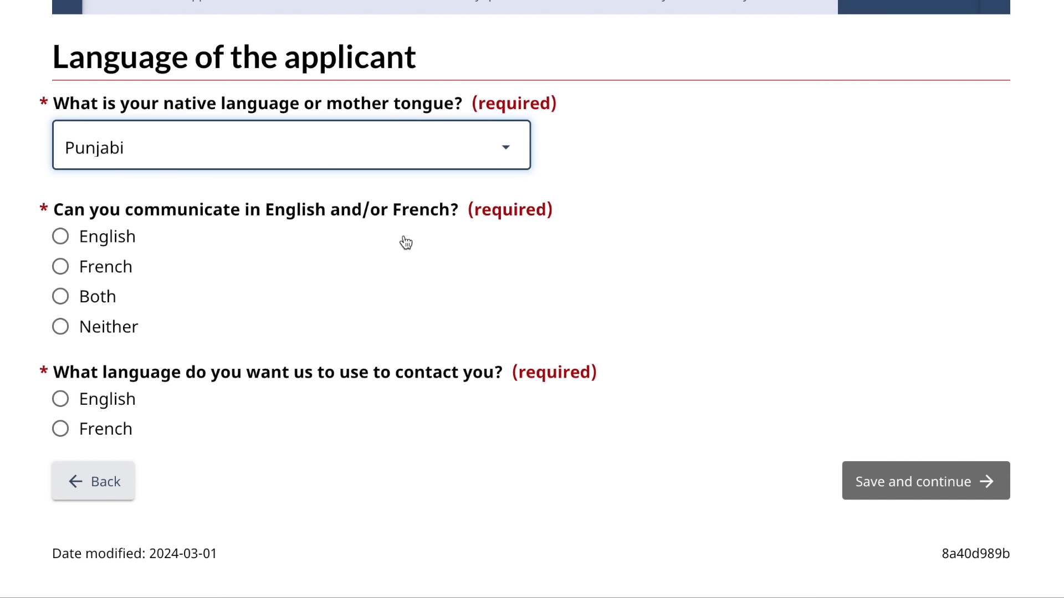
pyautogui.click(61, 237)
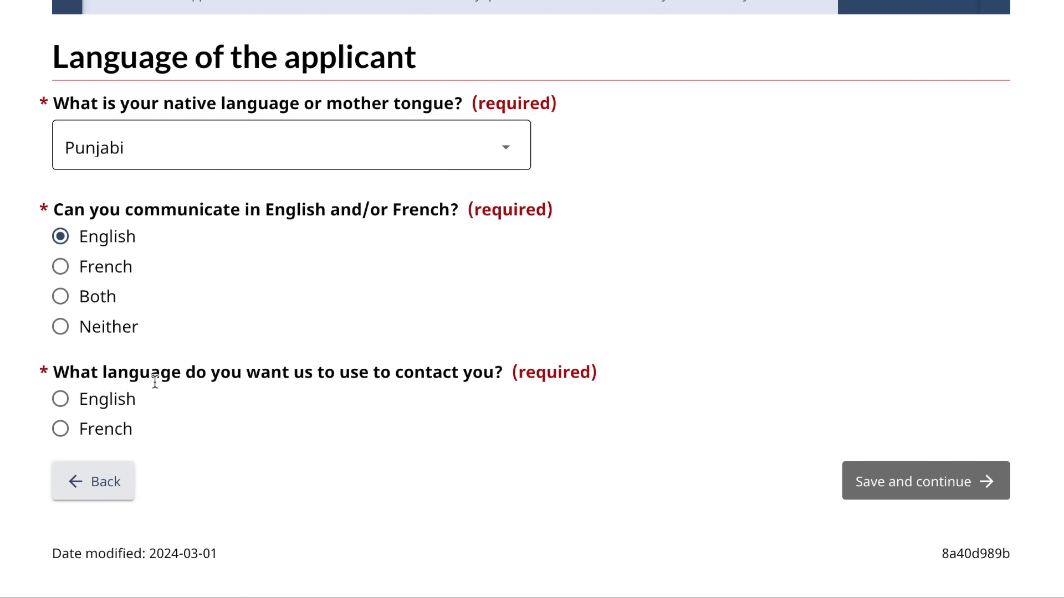
pyautogui.click(61, 399)
pyautogui.click(872, 486)
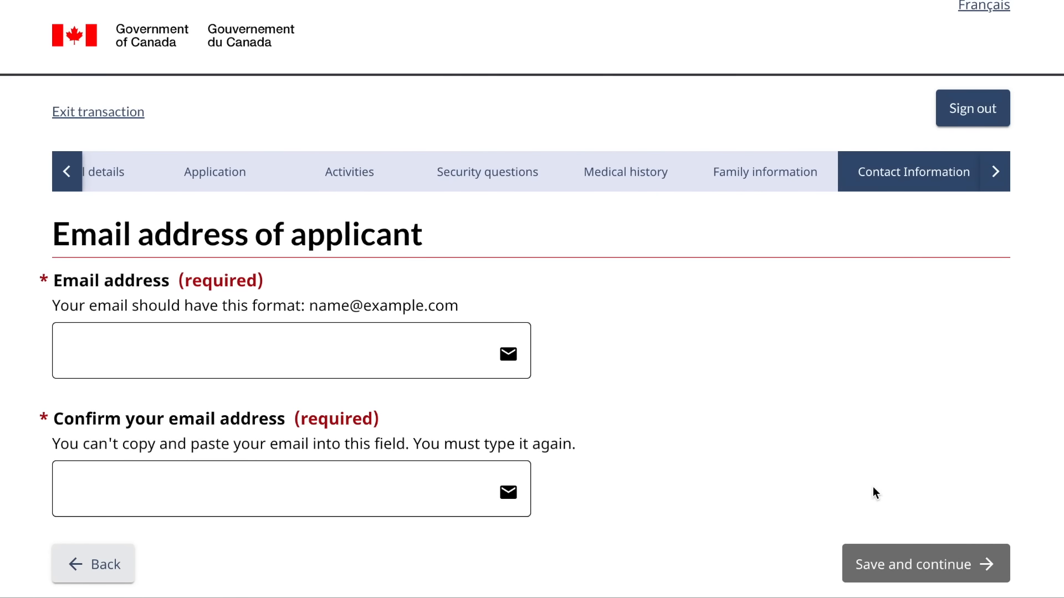
# - Enter the applicant's email address in both the Email and Confirm email fields
pyautogui.scroll(-1, 394, 358)
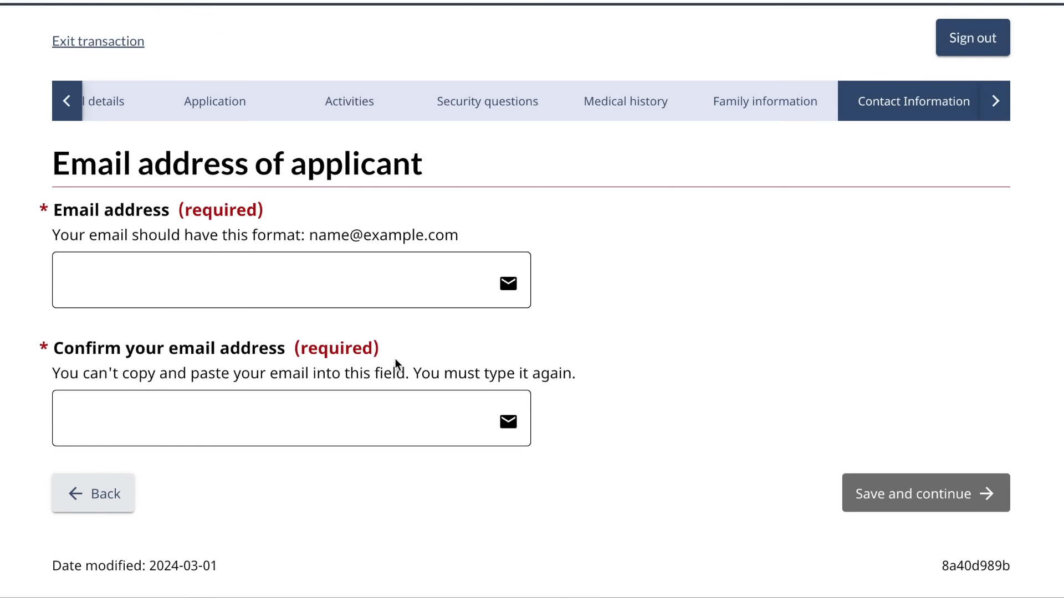
pyautogui.click(357, 300)
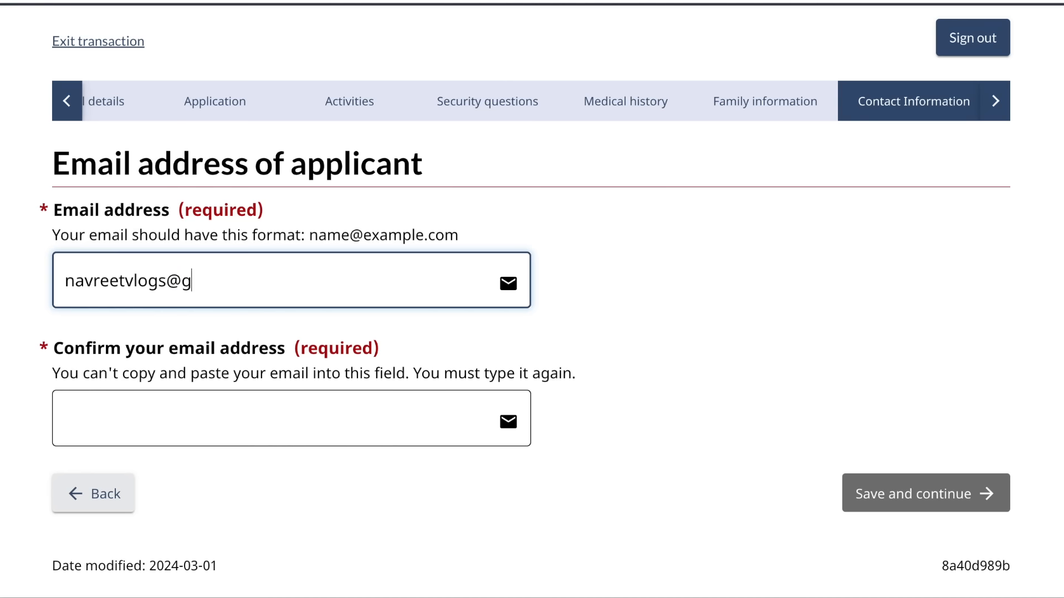
pyautogui.click(282, 417)
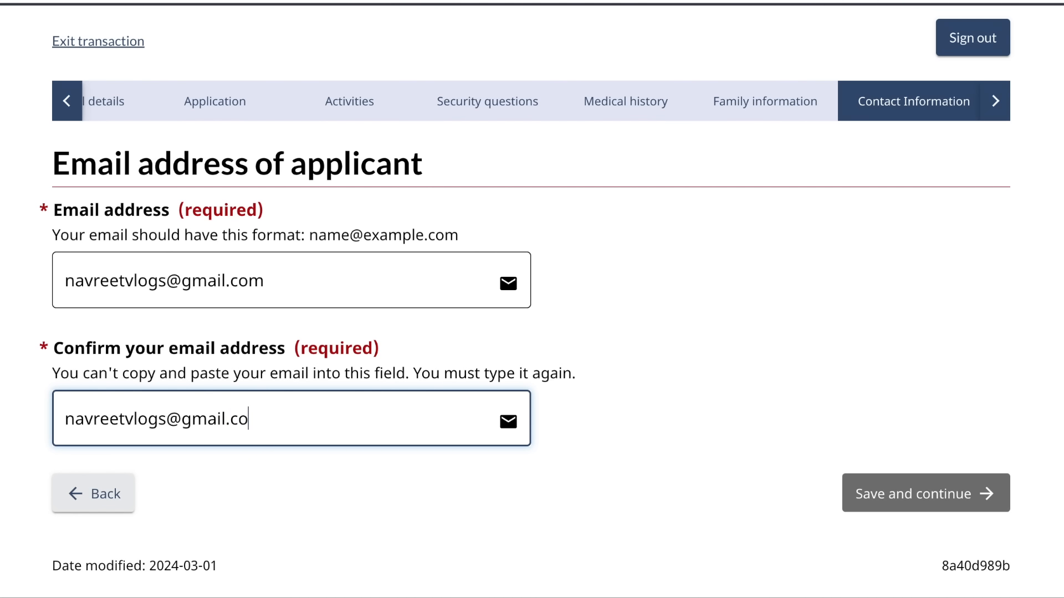
# - Save the email page, cancelling the leave-page dialog, and continue
pyautogui.click(868, 490)
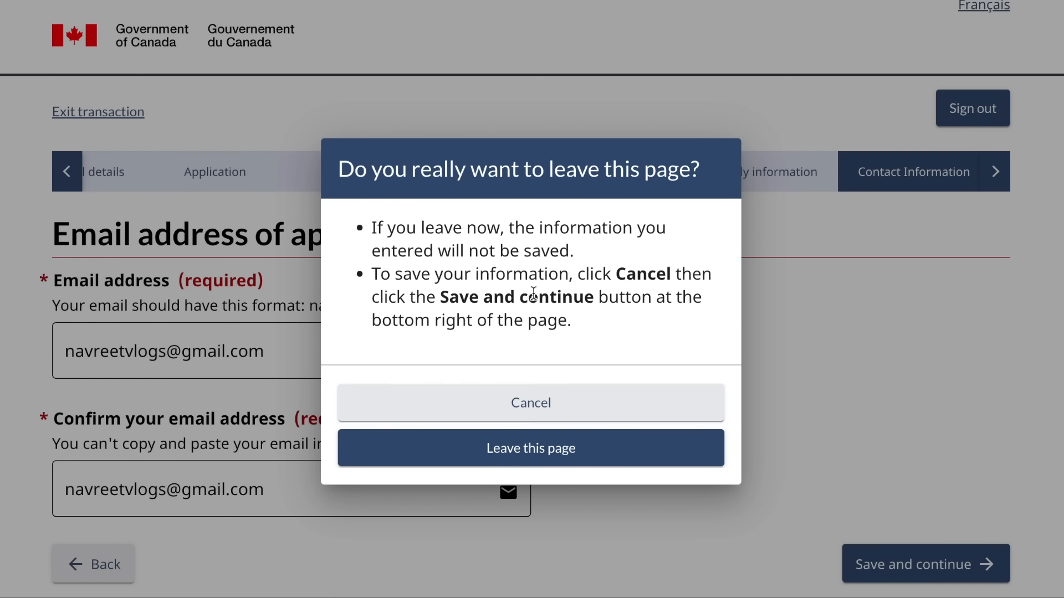
pyautogui.click(517, 404)
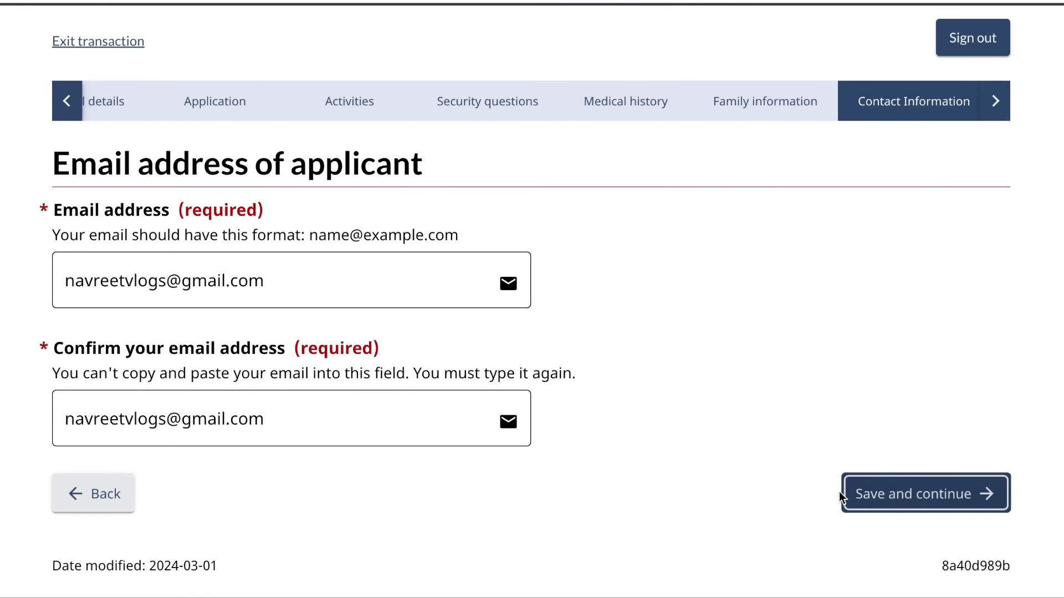
pyautogui.click(892, 498)
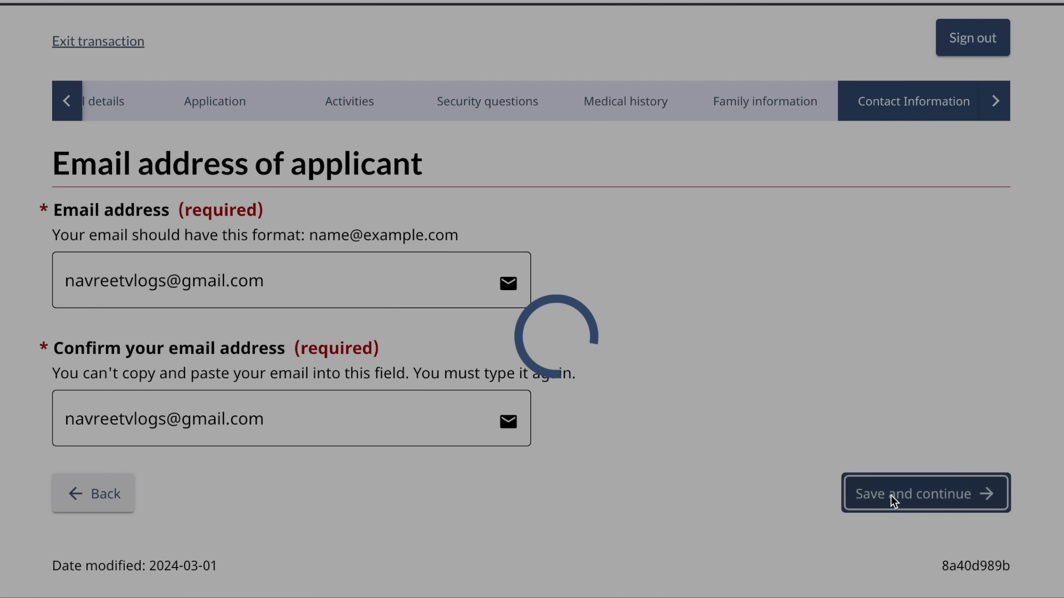
# - Add a new cellular telephone entry with country set to Other
pyautogui.scroll(-3, 891, 496)
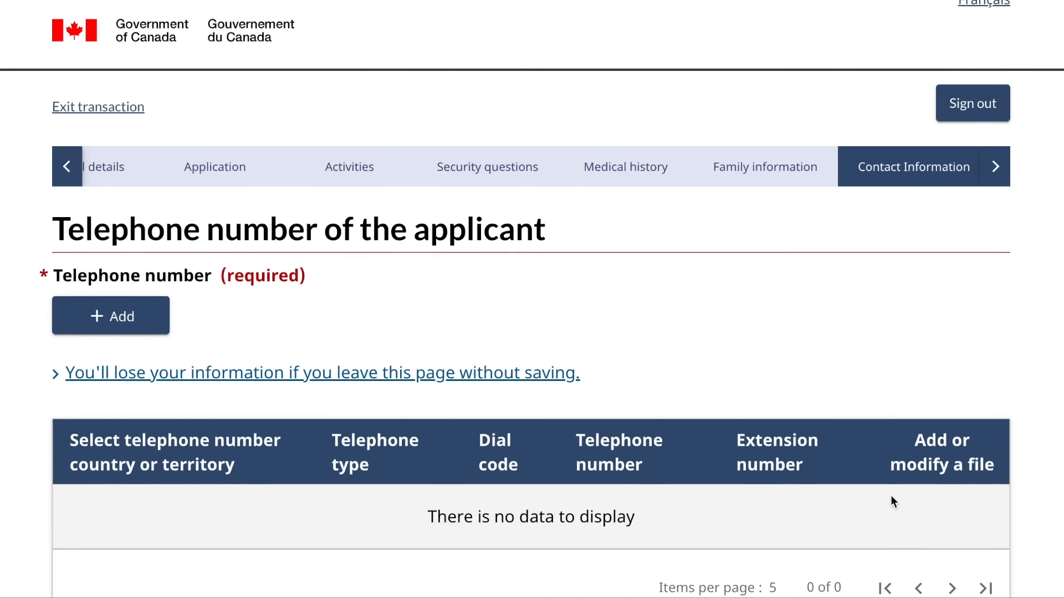
pyautogui.scroll(1, 700, 444)
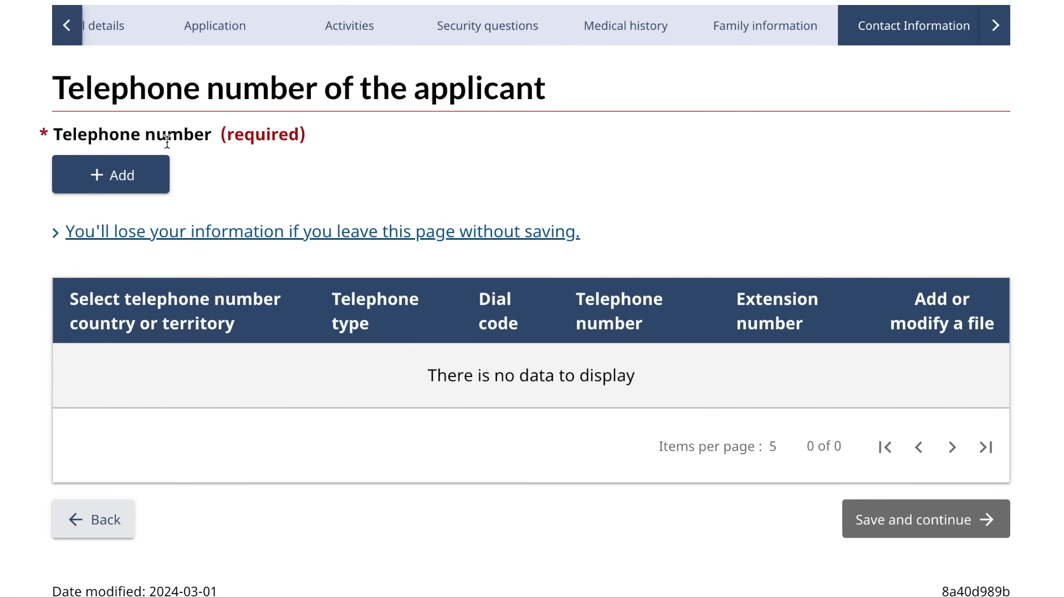
pyautogui.click(131, 176)
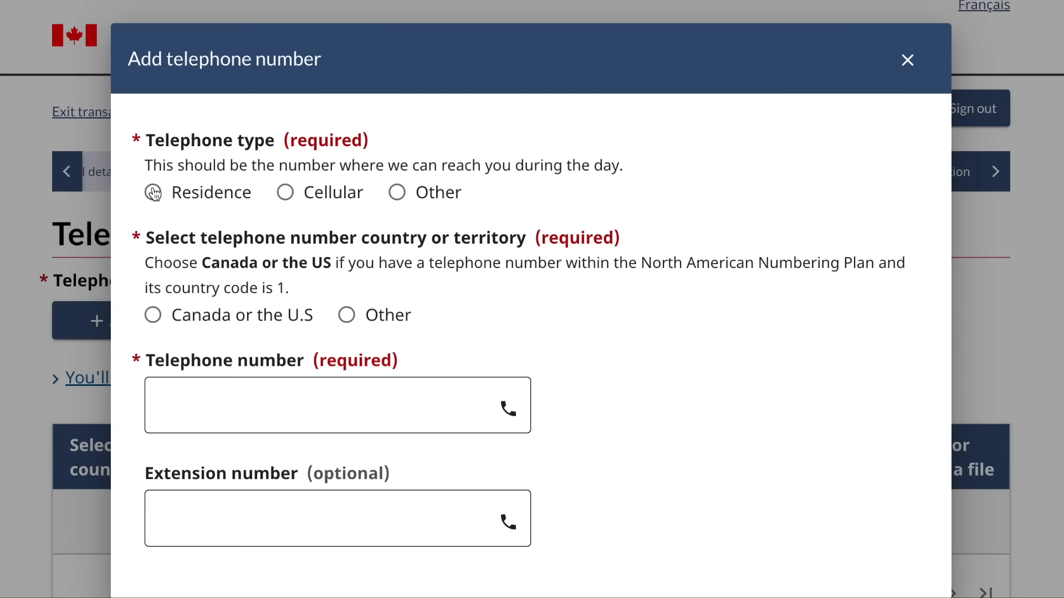
pyautogui.click(284, 192)
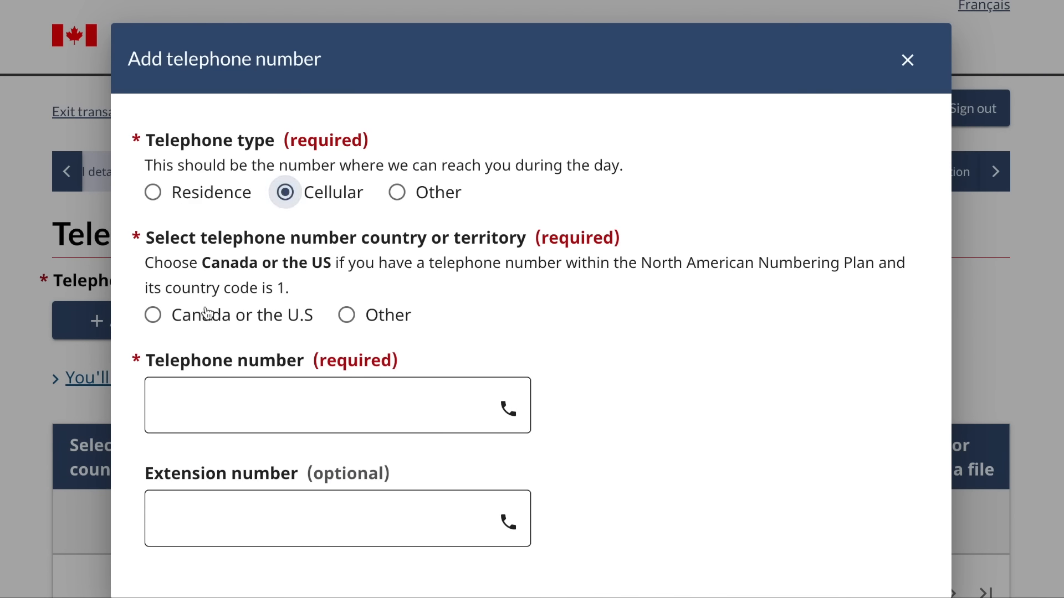
pyautogui.click(347, 316)
# - Enter dial code 91 without the plus sign and the applicant's phone number
pyautogui.scroll(-1, 349, 317)
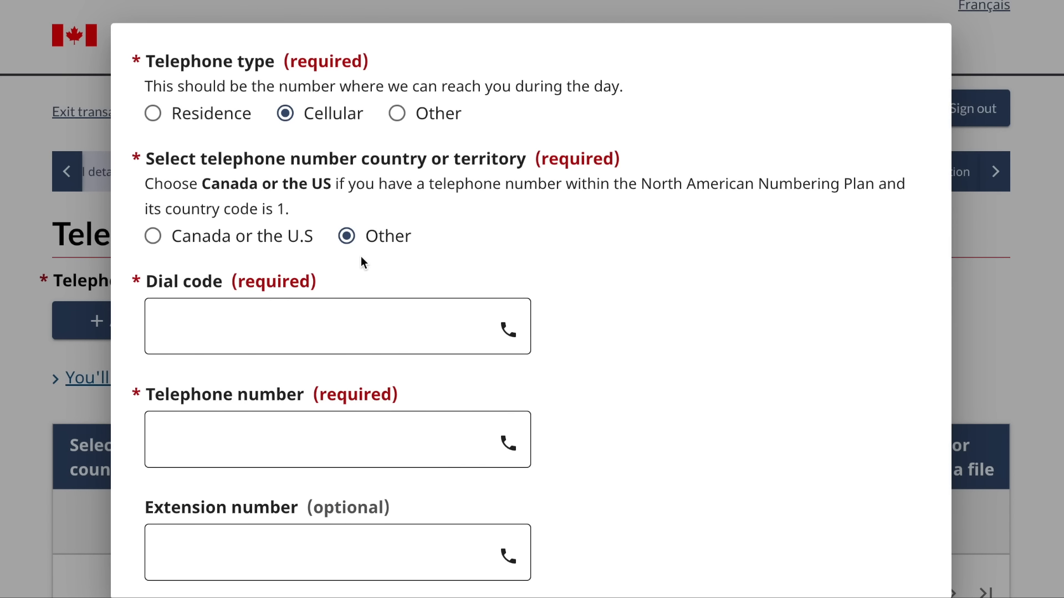
pyautogui.click(279, 333)
pyautogui.write('+91')
pyautogui.scroll(-2, 230, 355)
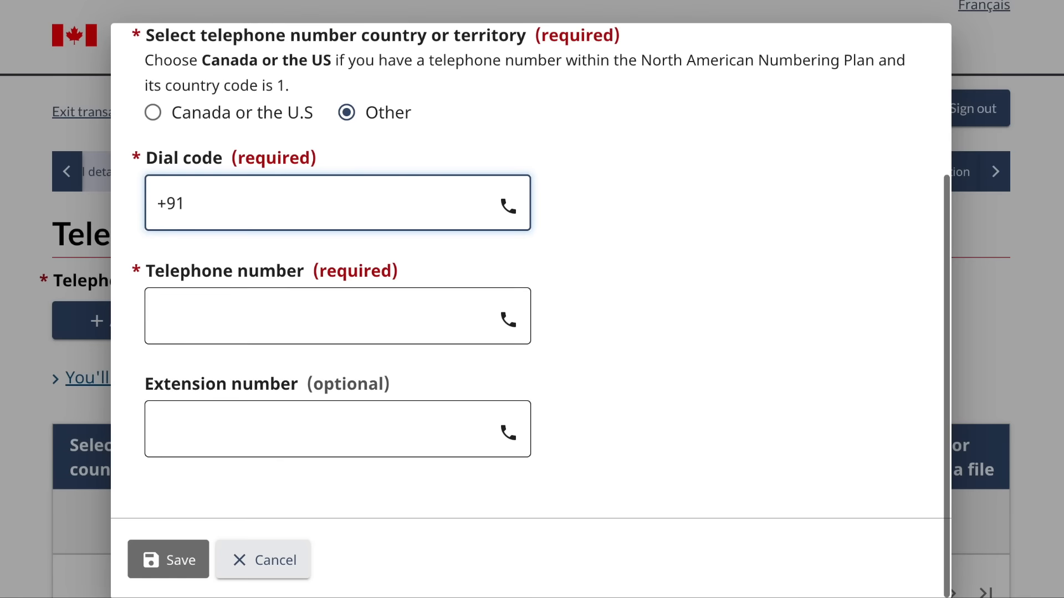
pyautogui.click(228, 316)
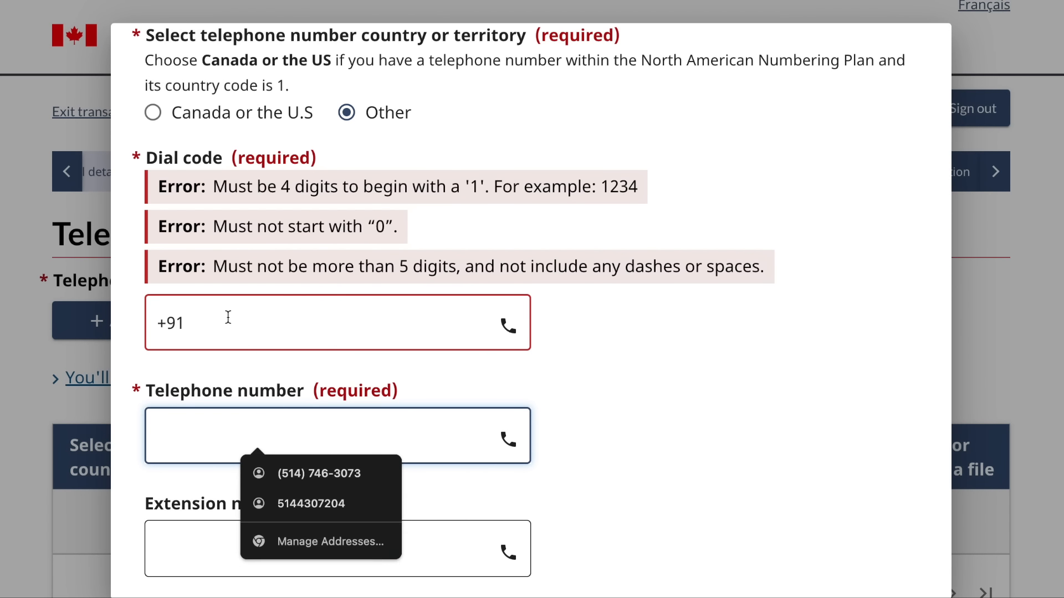
pyautogui.write('9898989898')
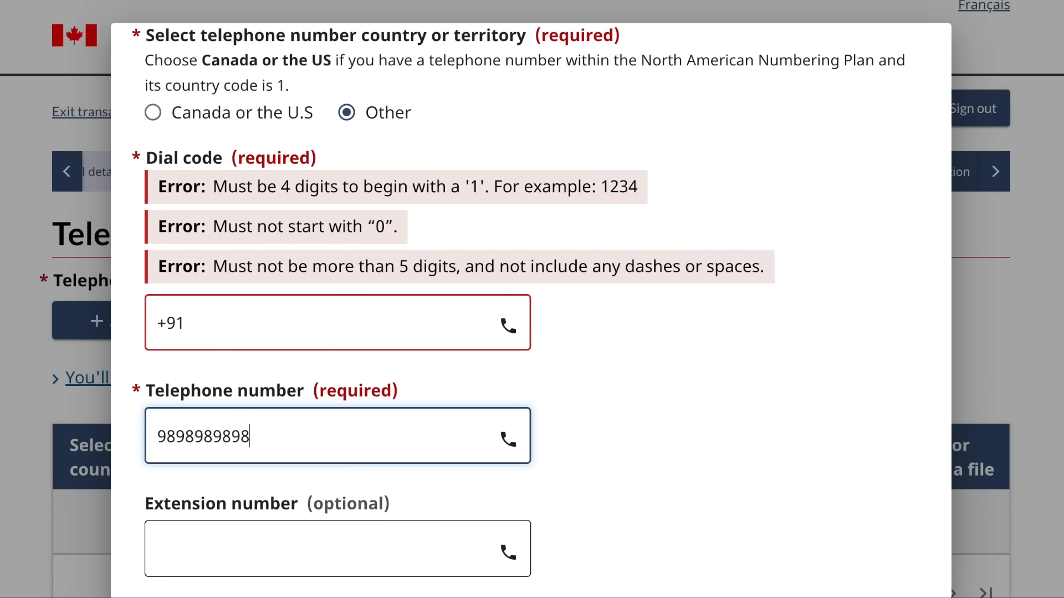
pyautogui.scroll(-2, 197, 520)
pyautogui.scroll(4, 358, 393)
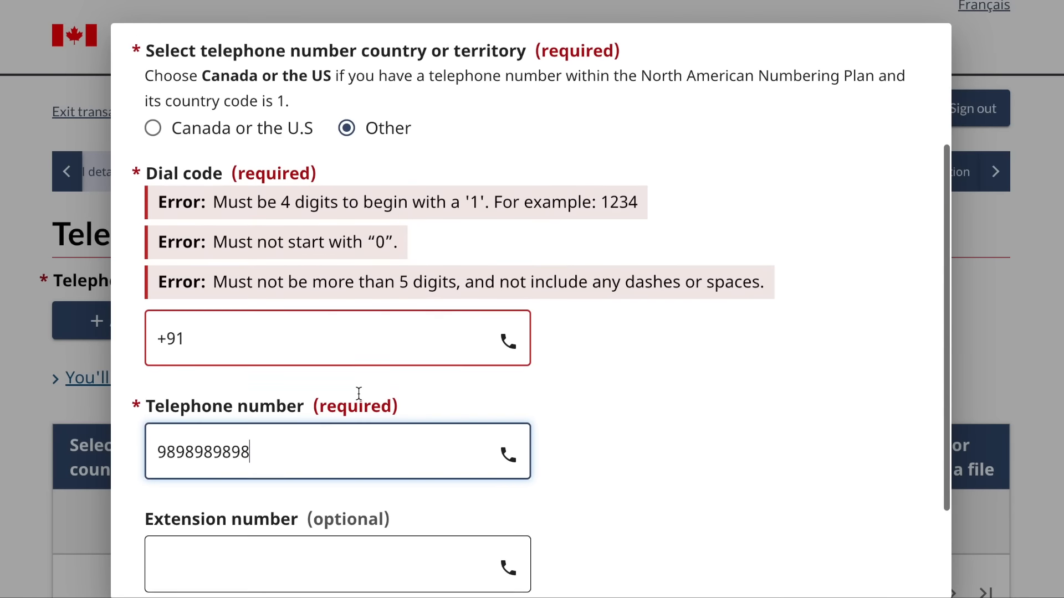
pyautogui.scroll(-1, 325, 420)
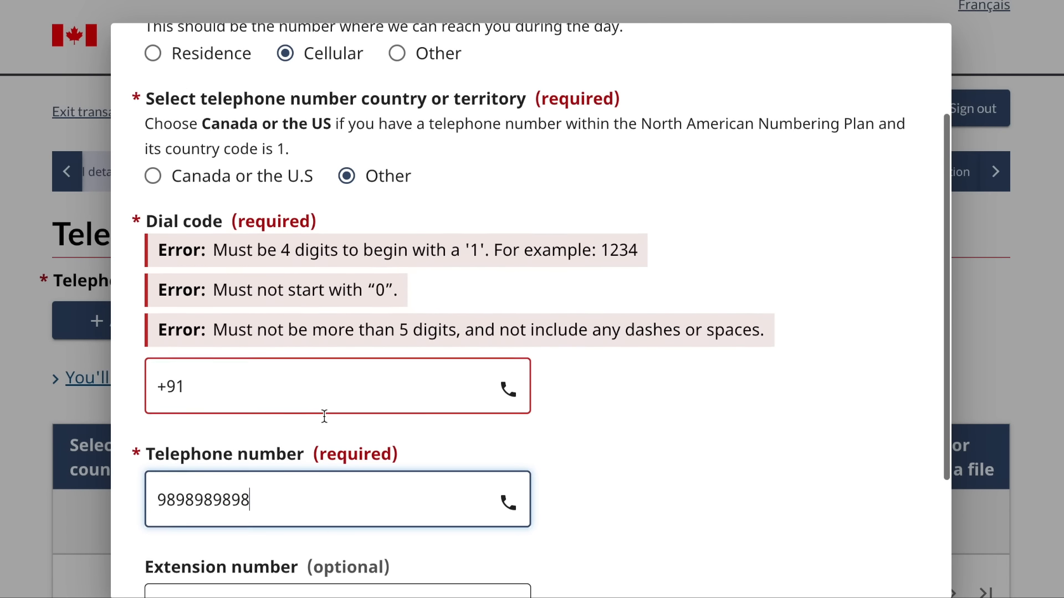
pyautogui.click(168, 363)
pyautogui.press('BackSpace')
pyautogui.click(742, 378)
# - Save the cellular number entry and continue to the summary
pyautogui.scroll(-1, 744, 379)
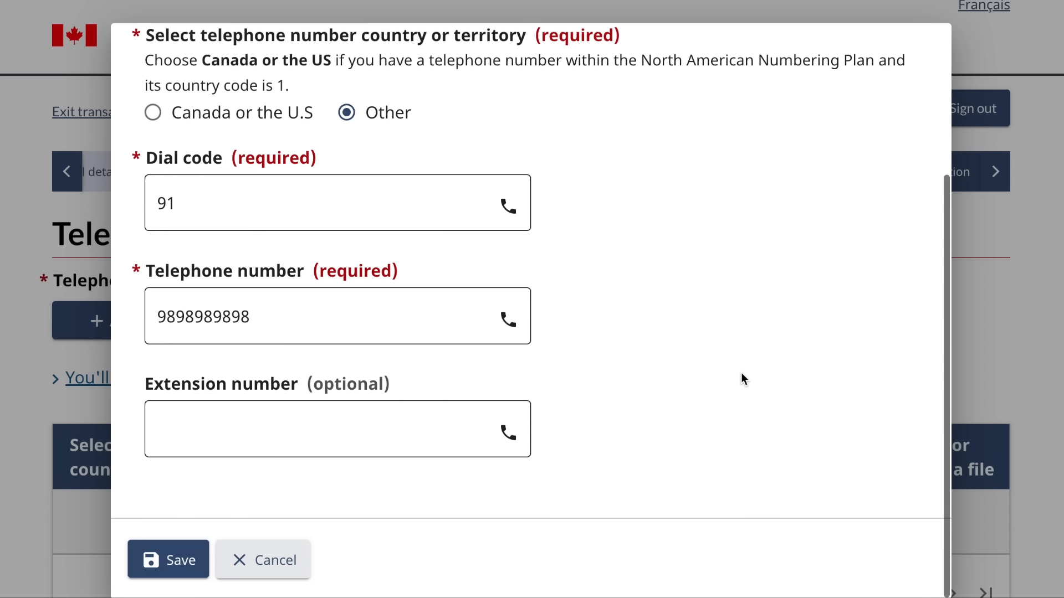
pyautogui.click(177, 561)
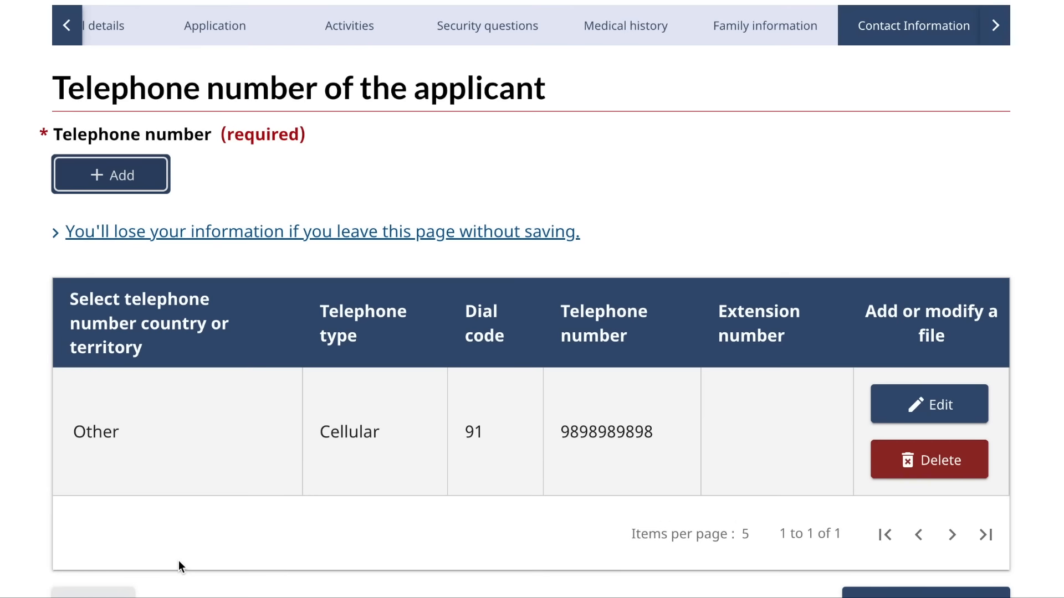
pyautogui.scroll(-3, 179, 560)
pyautogui.click(940, 433)
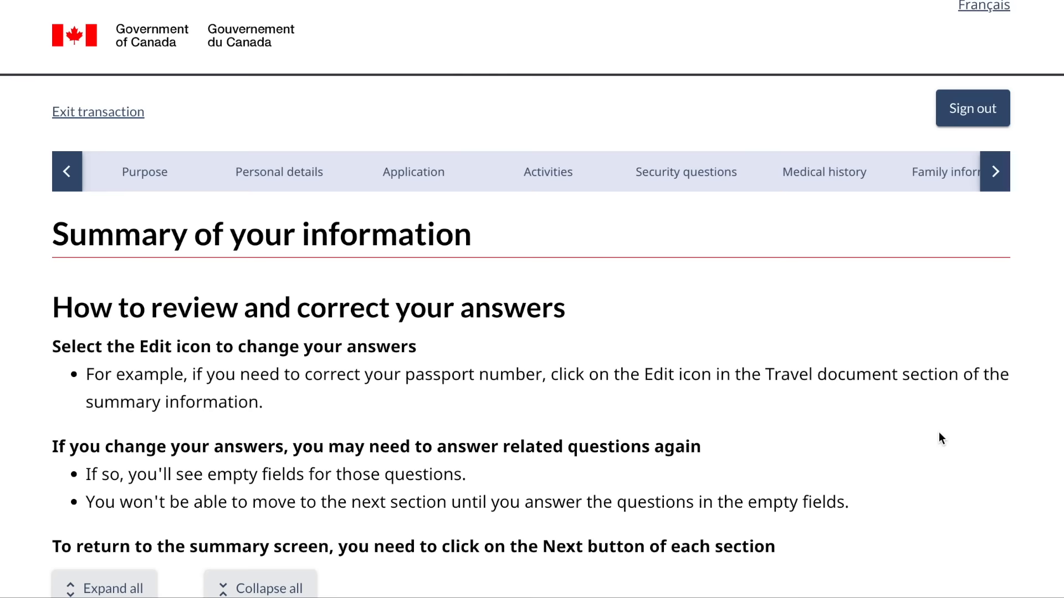
# - Expand the Apply to visit, study or work and Representative summary sections and read through the answers
pyautogui.scroll(-4, 940, 438)
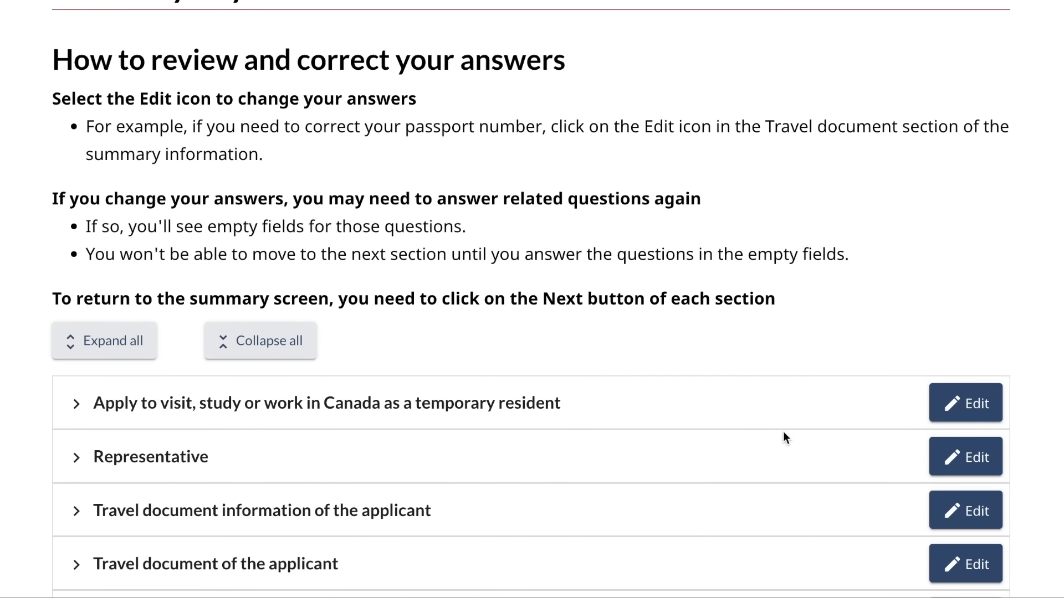
pyautogui.scroll(2, 611, 320)
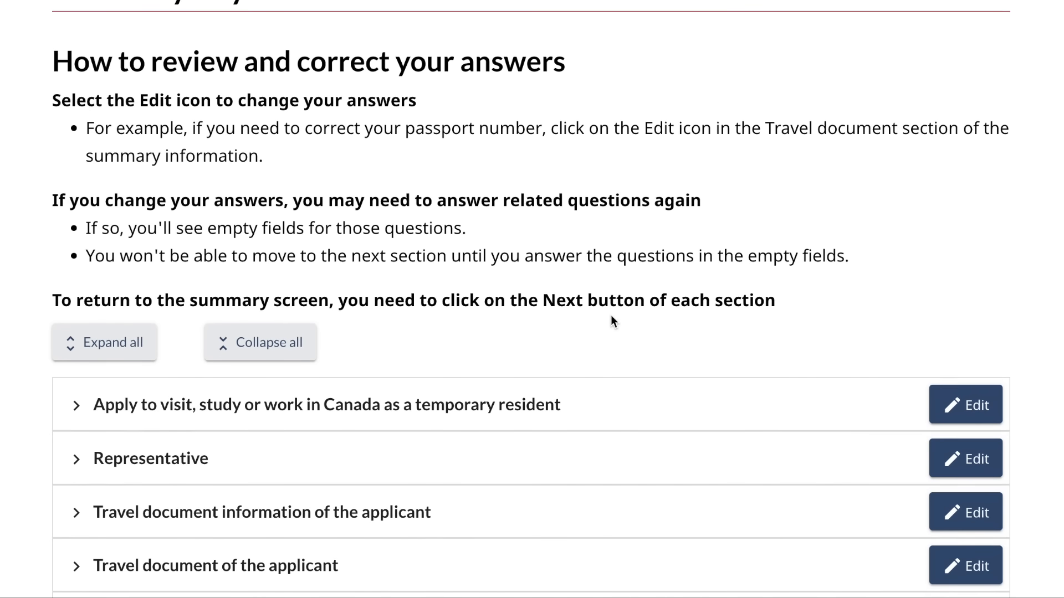
pyautogui.scroll(-3, 610, 314)
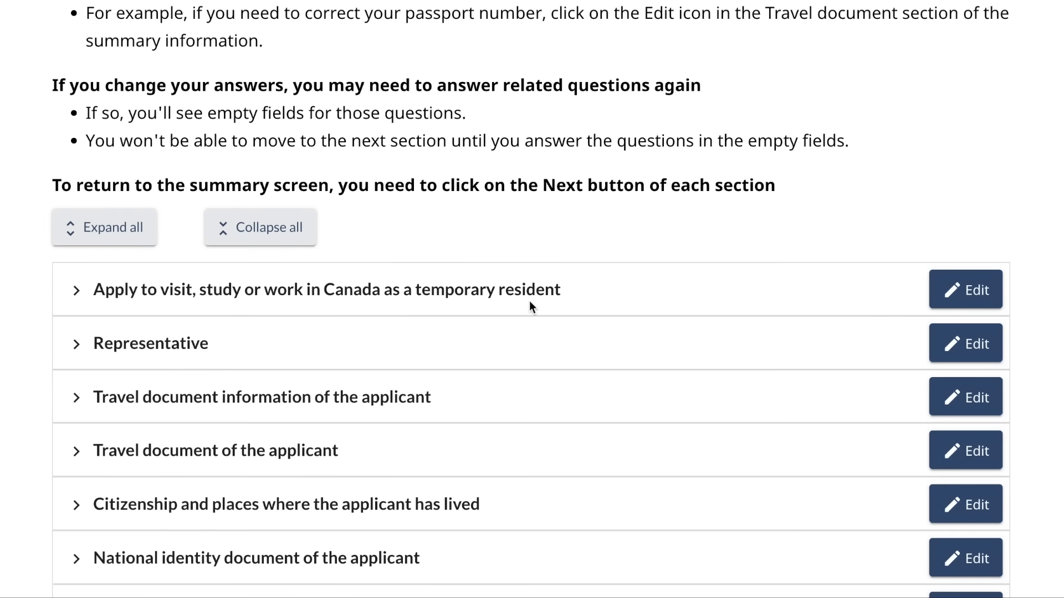
pyautogui.click(75, 298)
pyautogui.scroll(-4, 72, 294)
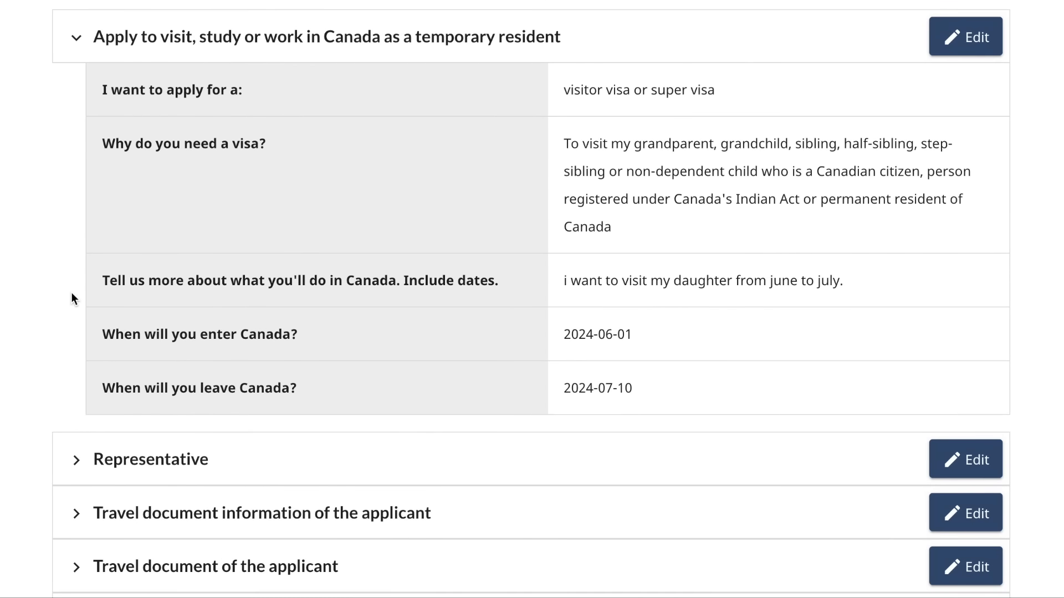
pyautogui.click(69, 471)
pyautogui.scroll(-10, 68, 468)
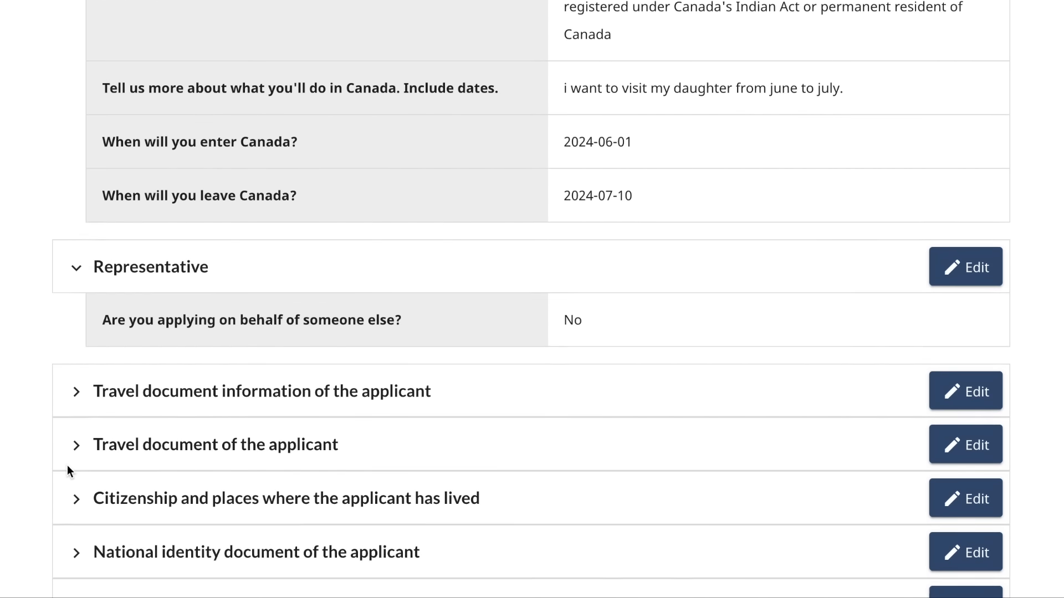
pyautogui.scroll(-14, 67, 466)
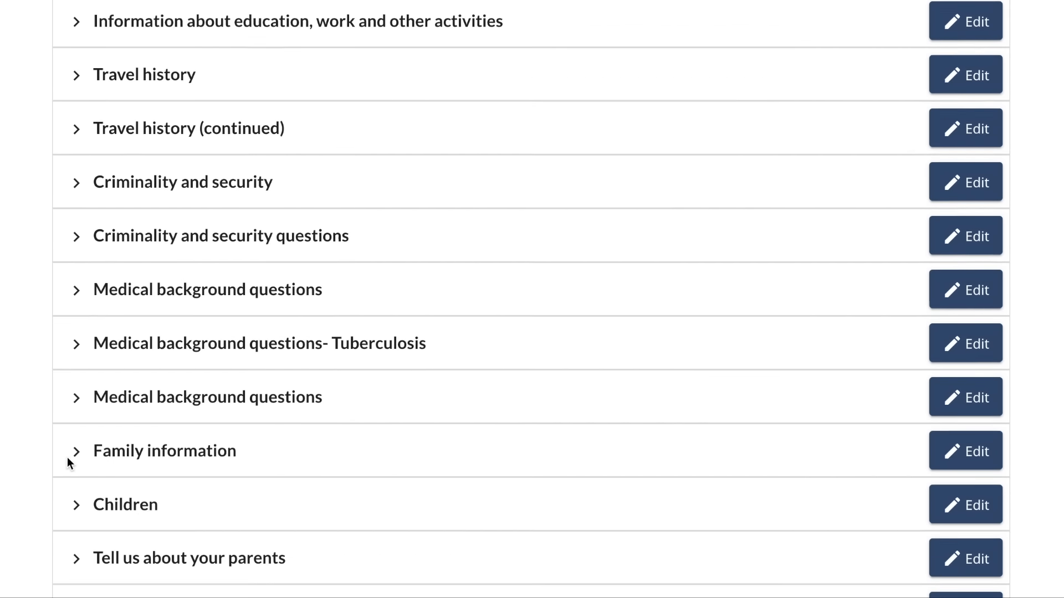
pyautogui.scroll(-1, 68, 458)
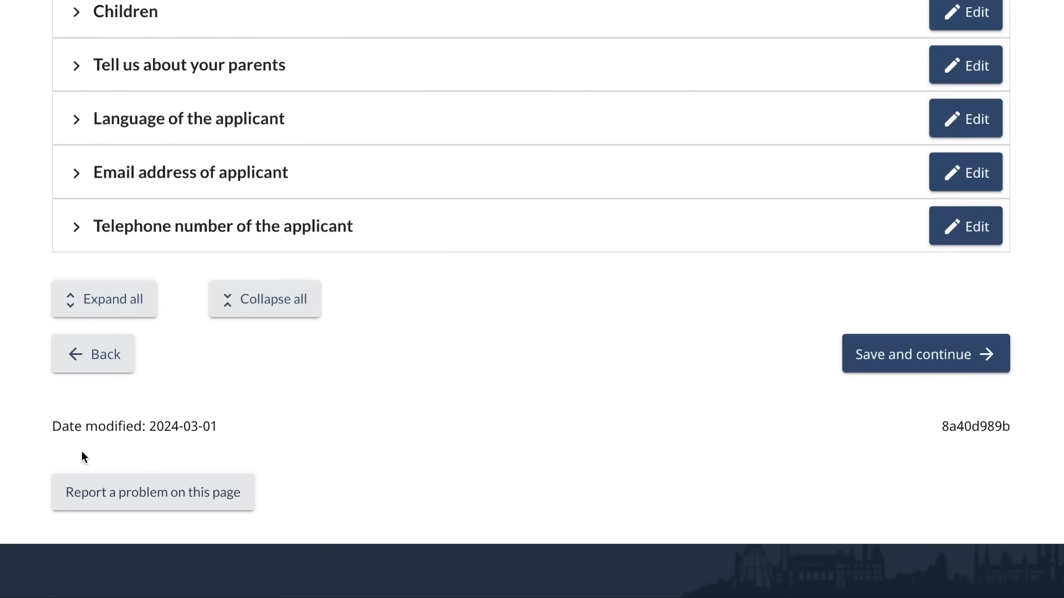
pyautogui.scroll(5, 466, 347)
pyautogui.scroll(-3, 466, 347)
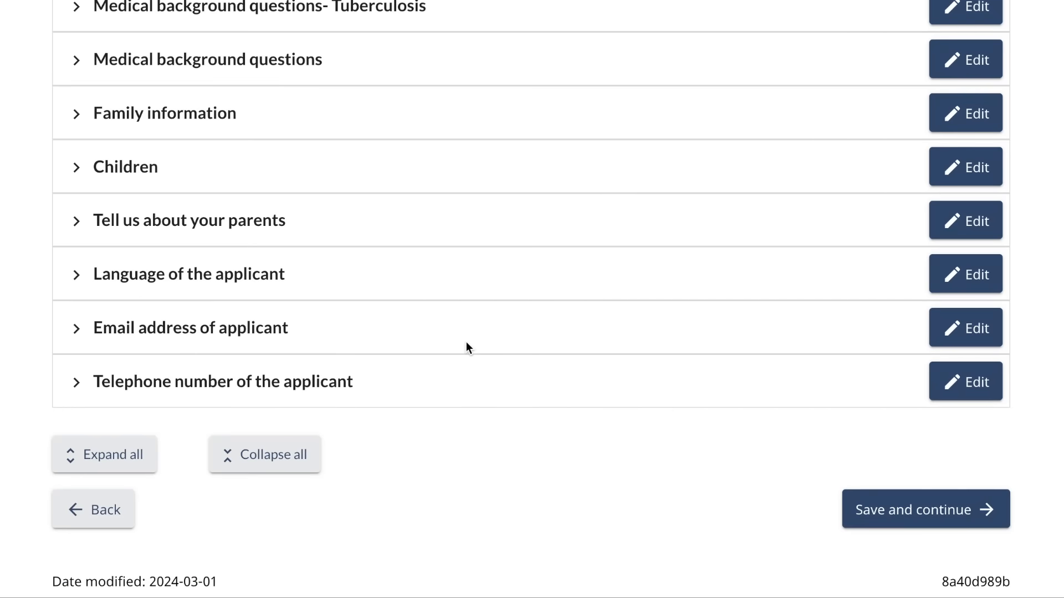
pyautogui.scroll(7, 659, 328)
pyautogui.scroll(15, 659, 322)
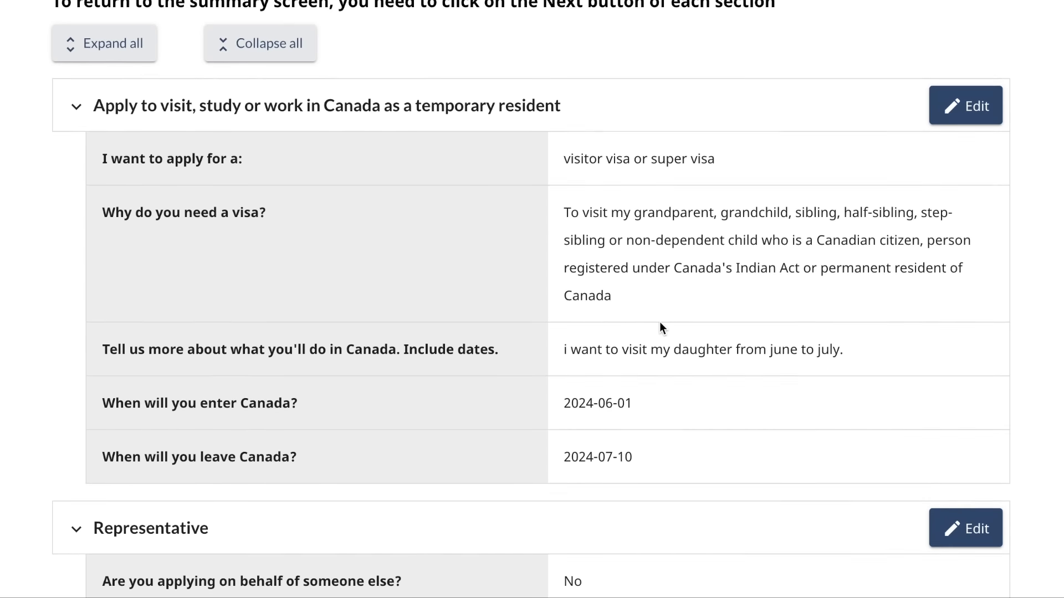
pyautogui.scroll(-1, 659, 323)
pyautogui.scroll(-20, 659, 321)
pyautogui.click(882, 339)
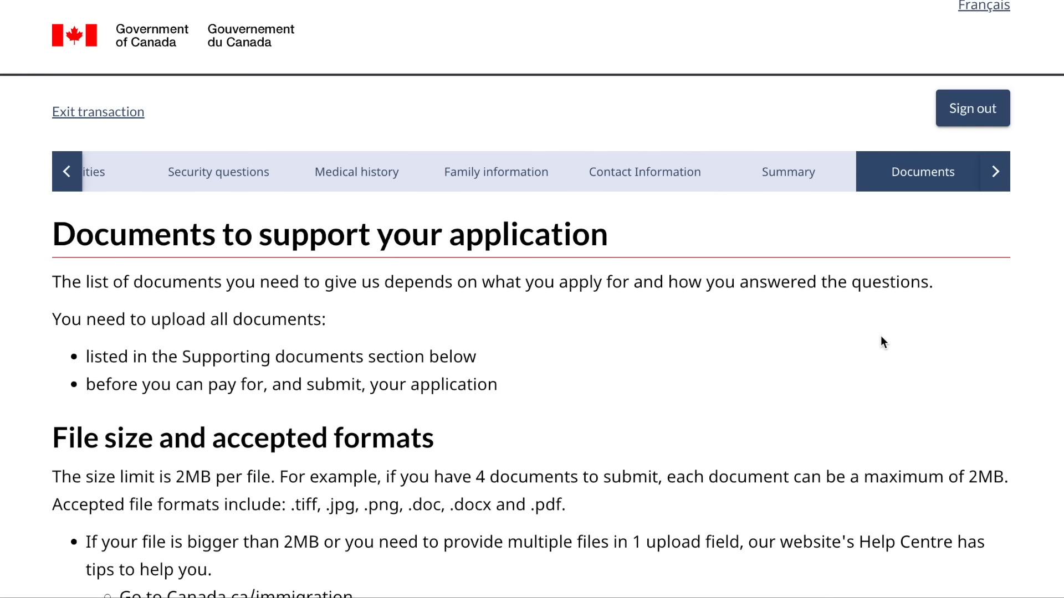
pyautogui.scroll(-8, 582, 367)
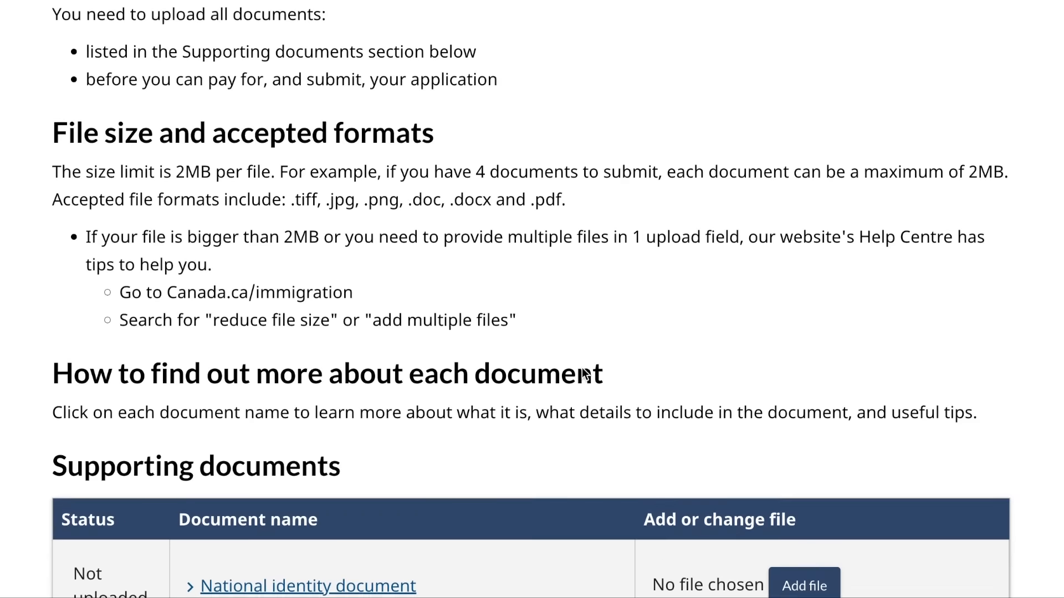
pyautogui.scroll(7, 581, 367)
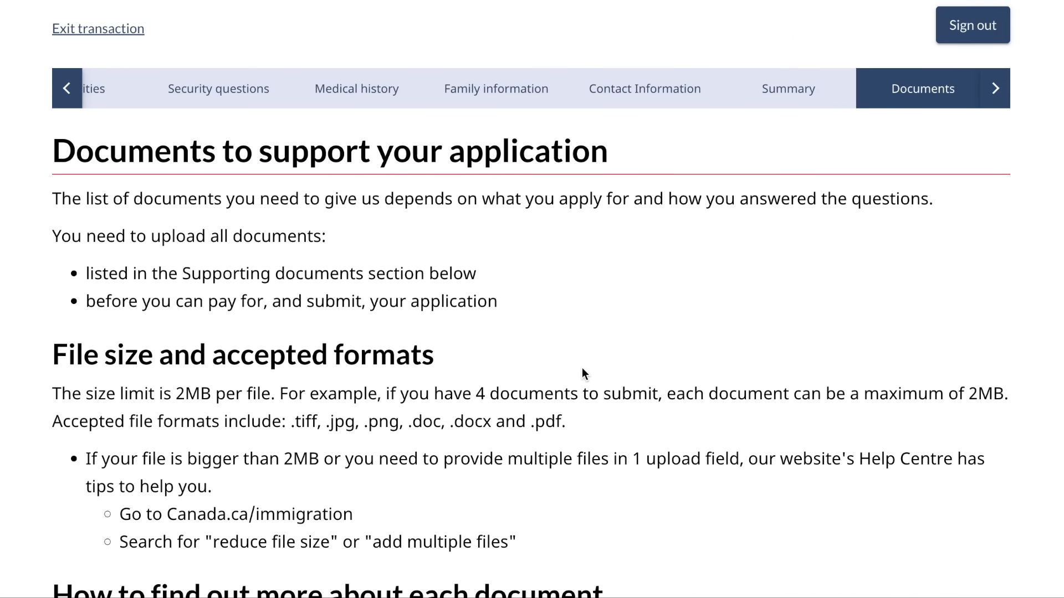
pyautogui.scroll(-8, 581, 375)
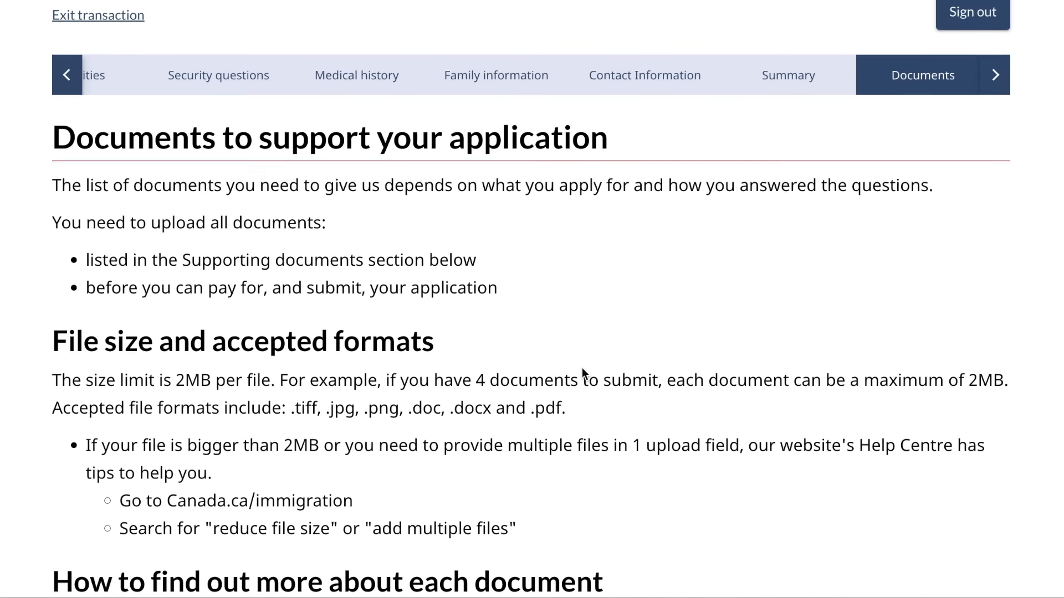
pyautogui.scroll(-2, 582, 369)
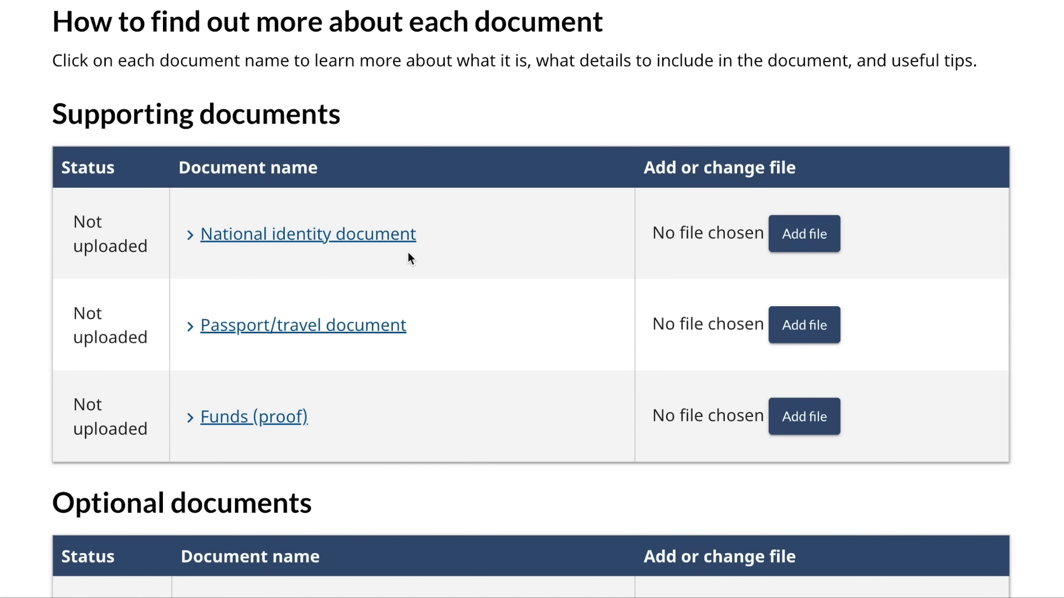
pyautogui.scroll(2, 497, 268)
# - Expand the National identity document description and read its requirements
pyautogui.click(376, 367)
pyautogui.scroll(-2, 377, 372)
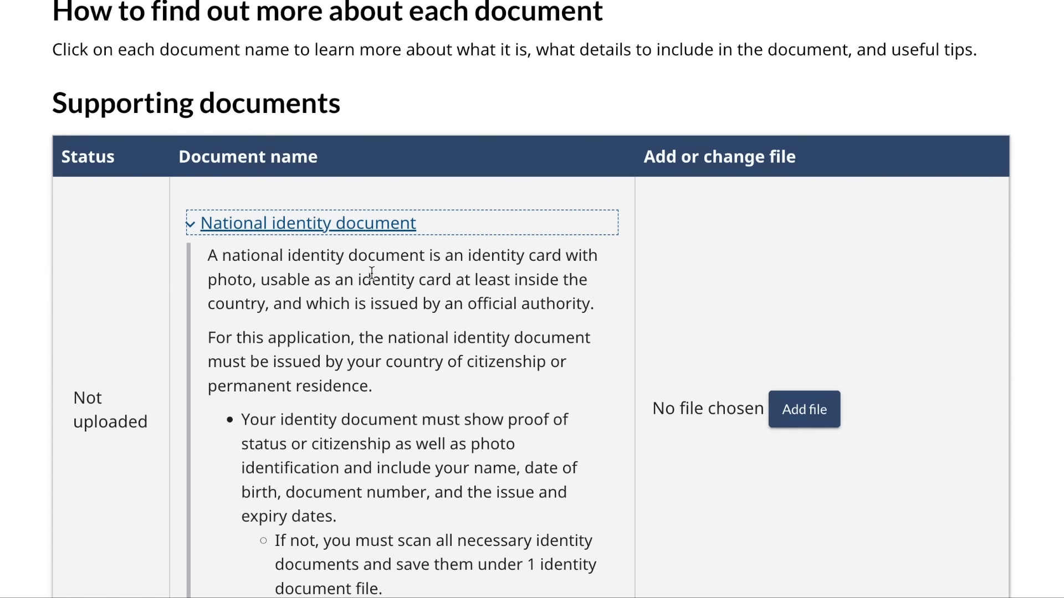
pyautogui.scroll(-2, 333, 461)
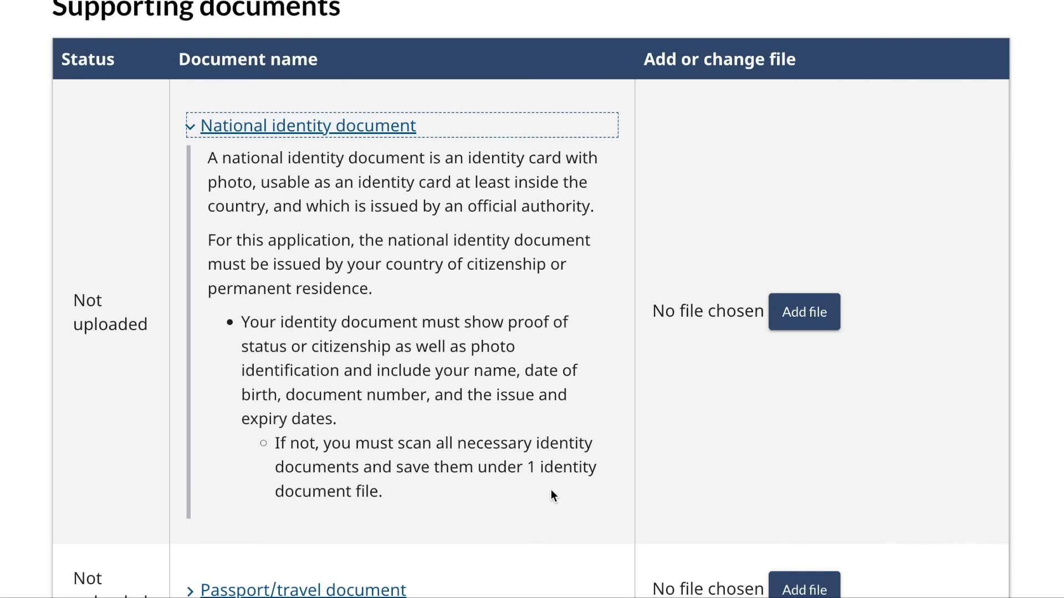
pyautogui.scroll(-1, 551, 491)
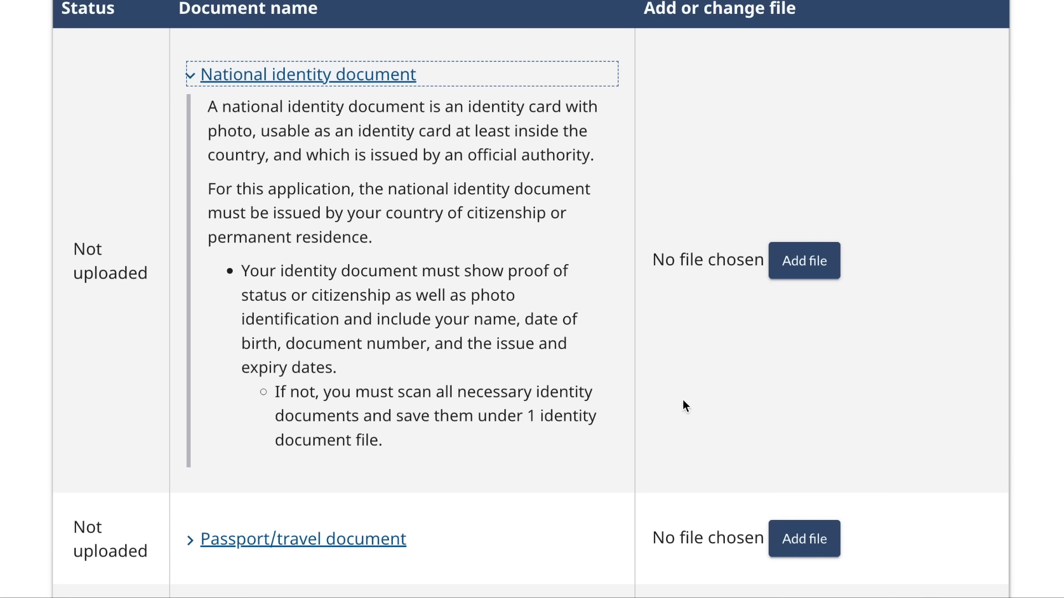
pyautogui.scroll(-1, 458, 407)
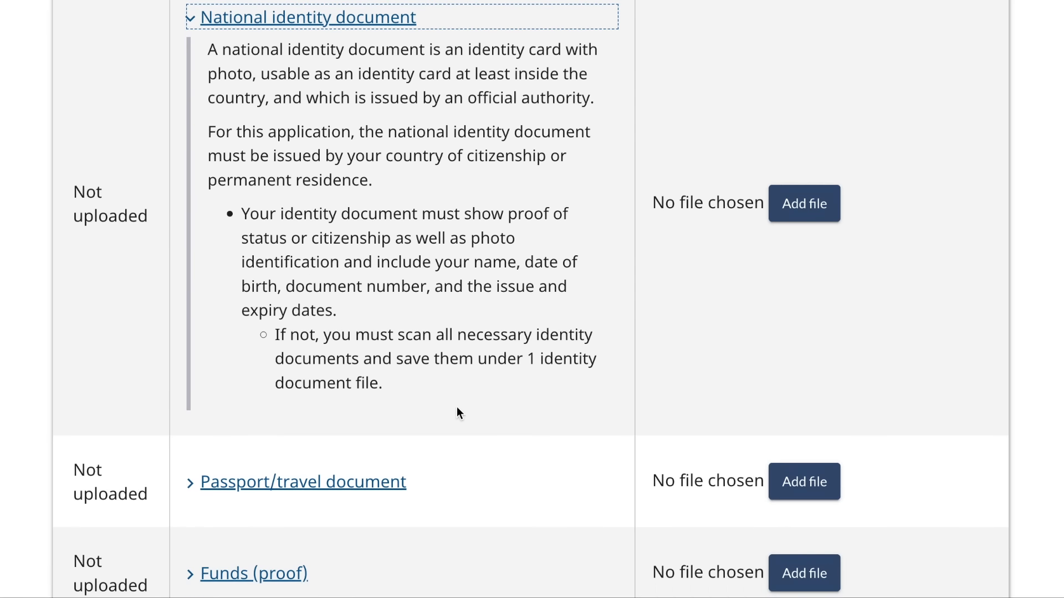
pyautogui.scroll(-1, 457, 407)
pyautogui.scroll(1, 457, 407)
pyautogui.scroll(-3, 457, 406)
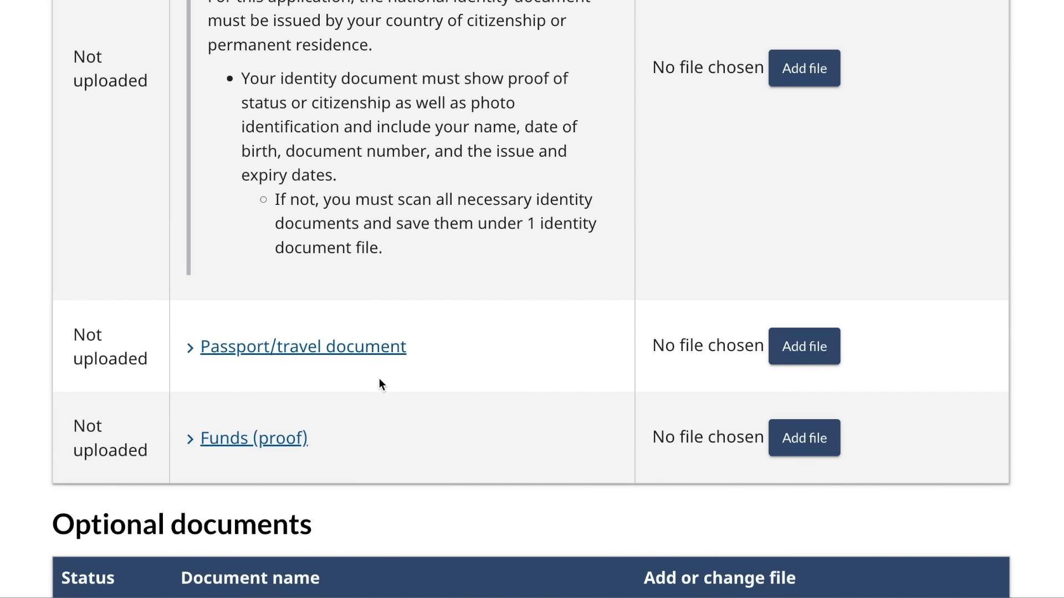
pyautogui.scroll(-2, 379, 379)
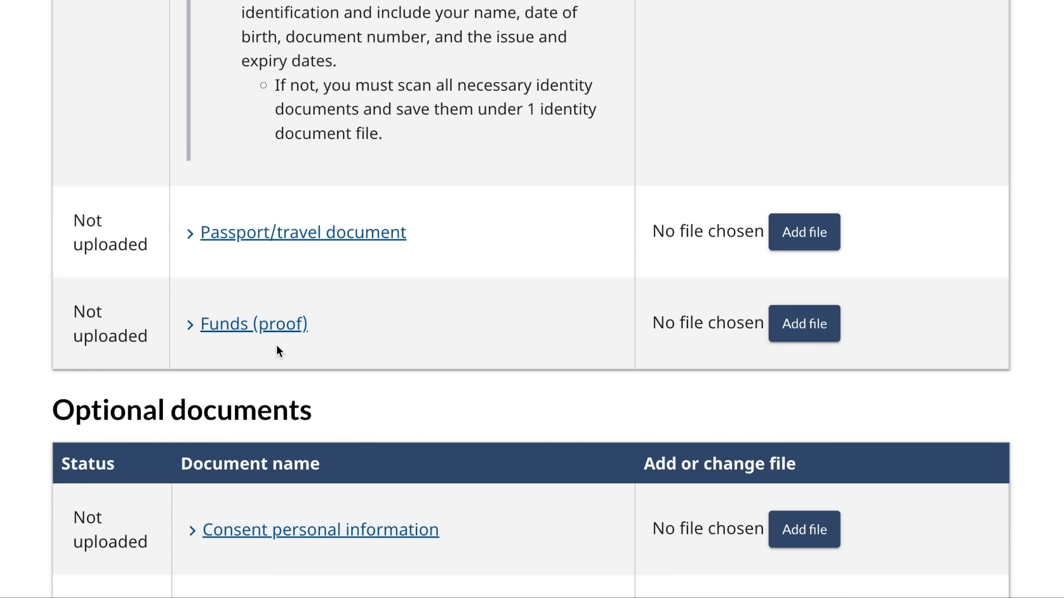
# - Expand the Funds (proof) description and read through its guidance
pyautogui.click(261, 324)
pyautogui.scroll(-3, 264, 329)
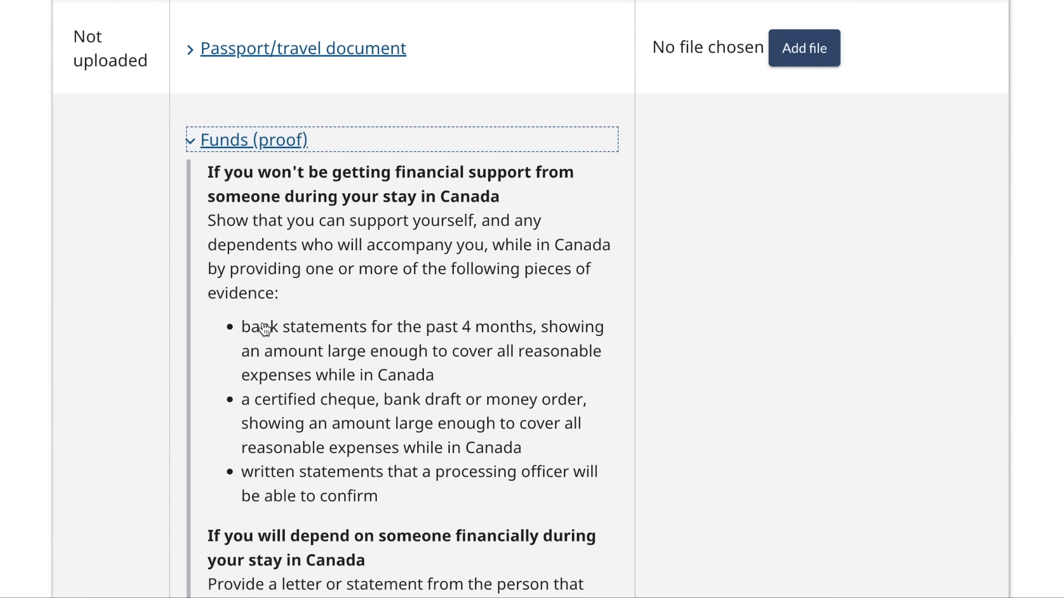
pyautogui.scroll(-3, 264, 329)
pyautogui.scroll(-1, 247, 367)
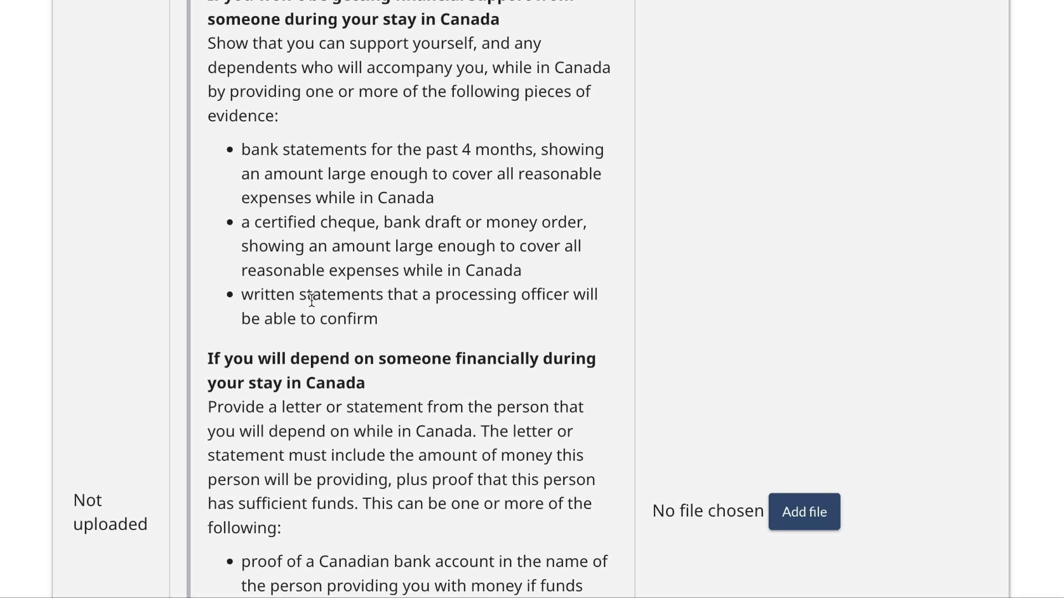
pyautogui.scroll(-4, 311, 300)
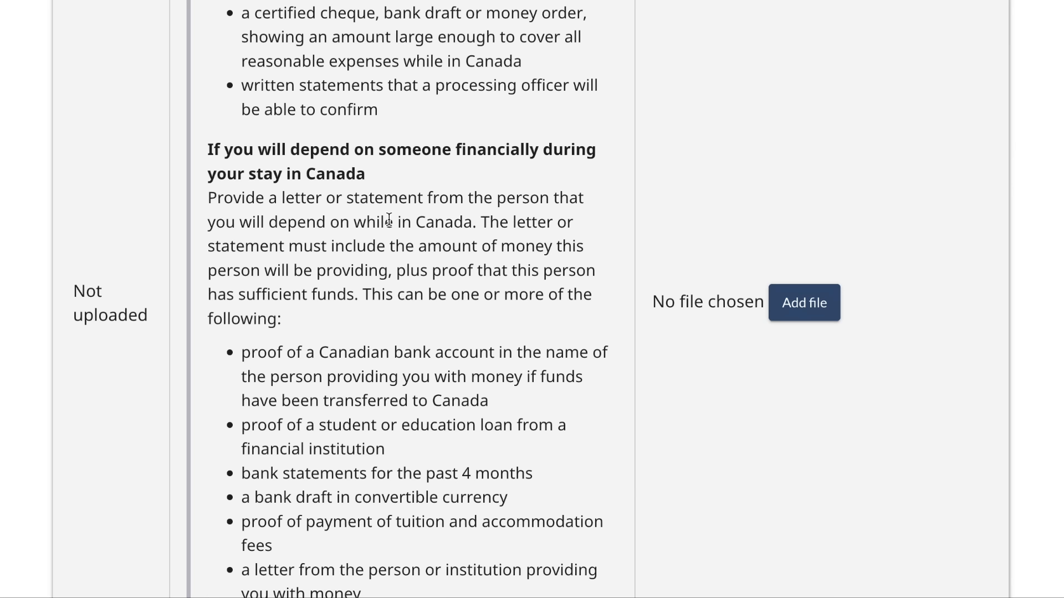
pyautogui.scroll(-2, 385, 232)
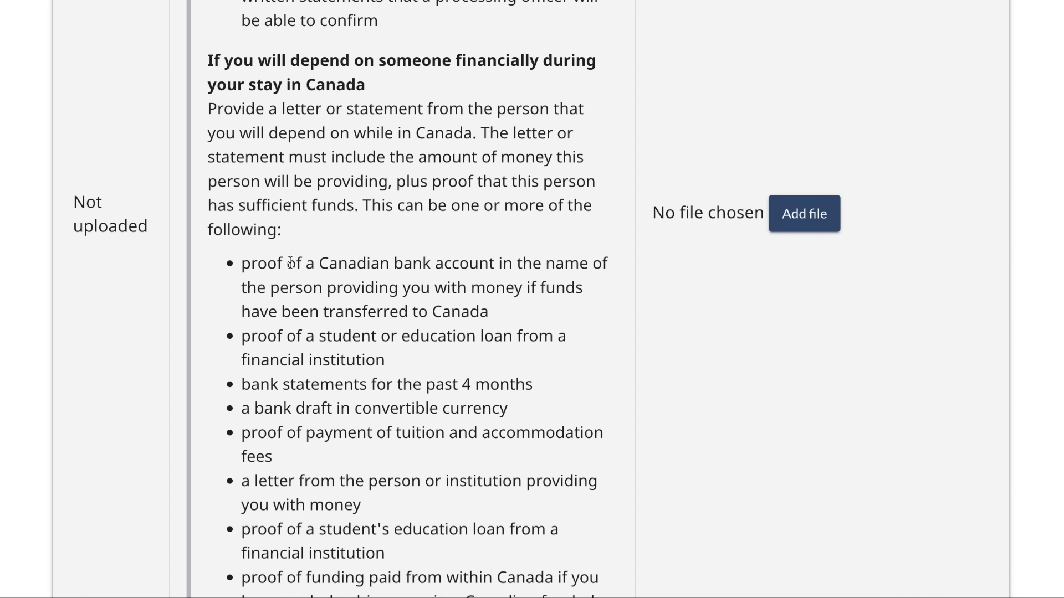
pyautogui.scroll(-2, 387, 348)
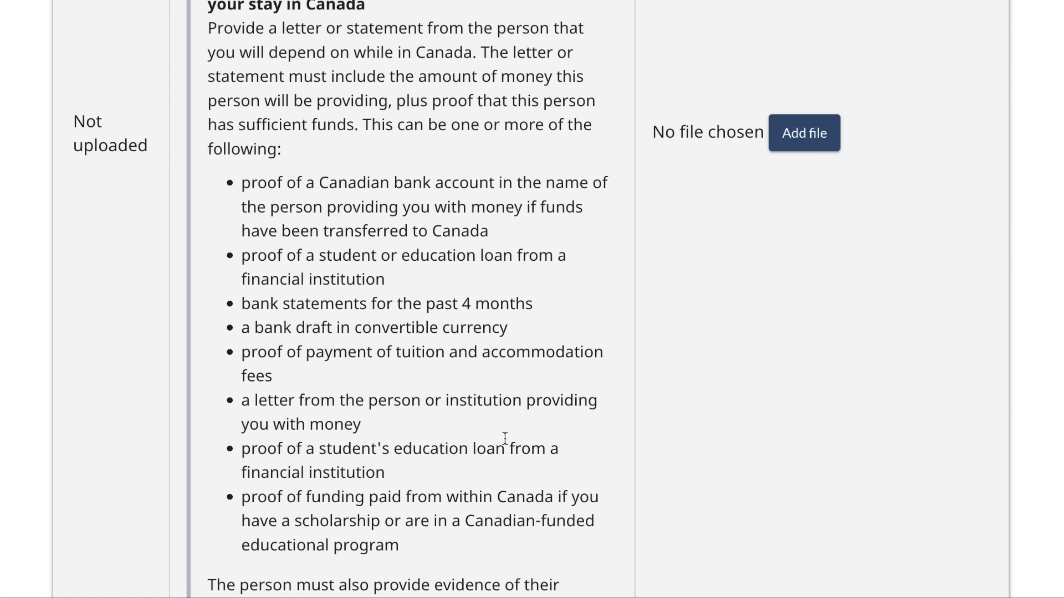
pyautogui.scroll(-6, 504, 435)
pyautogui.scroll(-8, 505, 439)
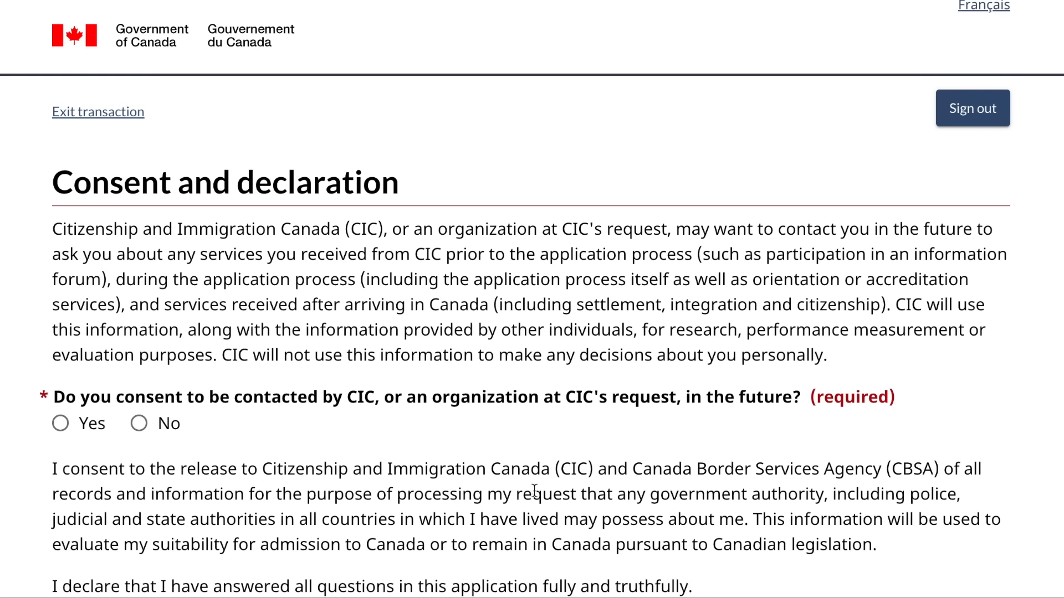
# - Answer Yes to being contacted by CIC in the future
pyautogui.scroll(-1, 504, 410)
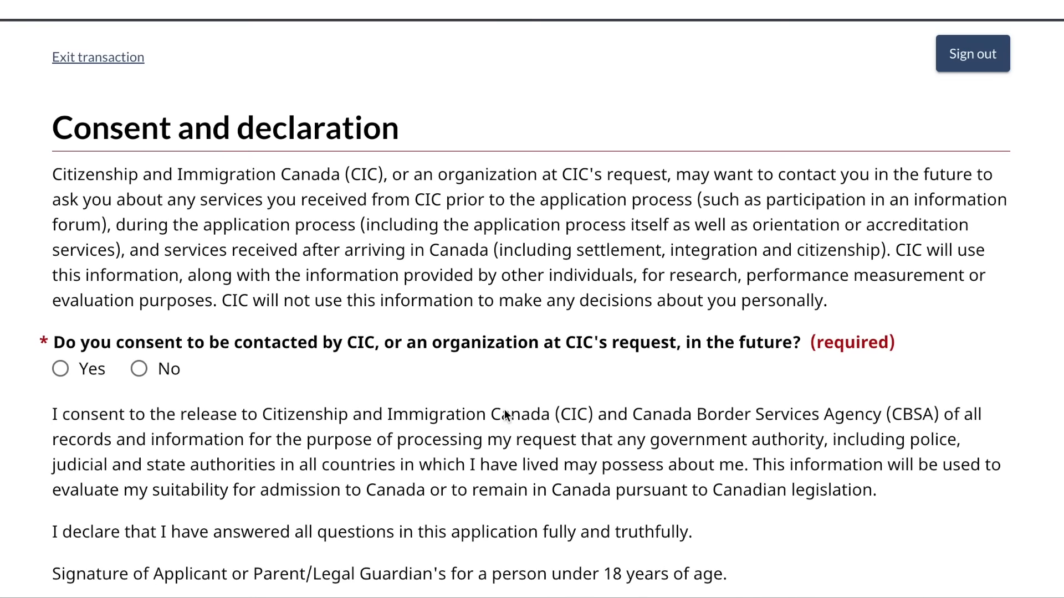
pyautogui.scroll(-1, 504, 410)
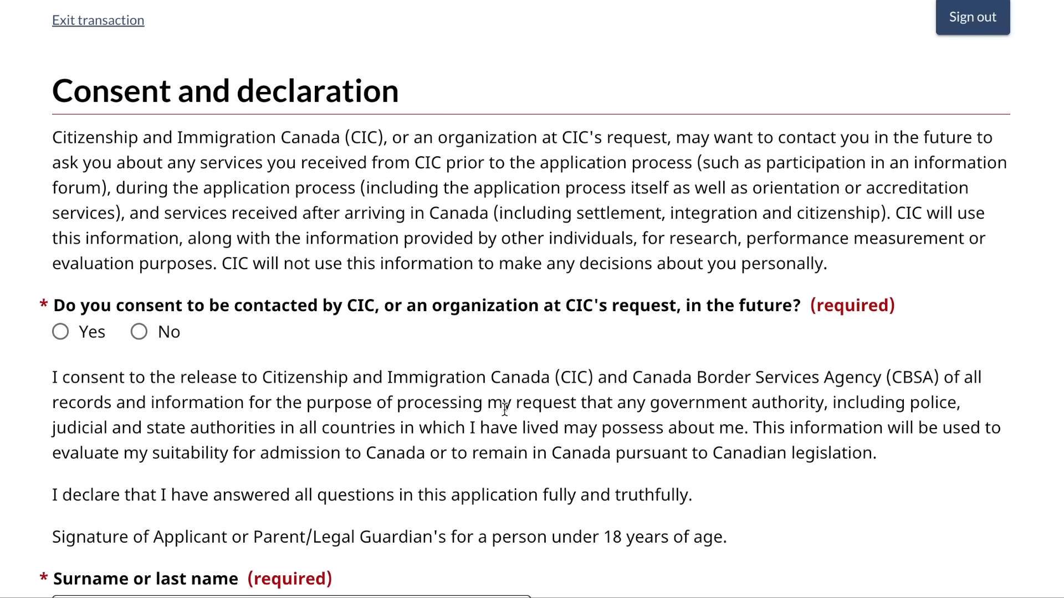
pyautogui.scroll(-2, 504, 410)
pyautogui.scroll(1, 504, 410)
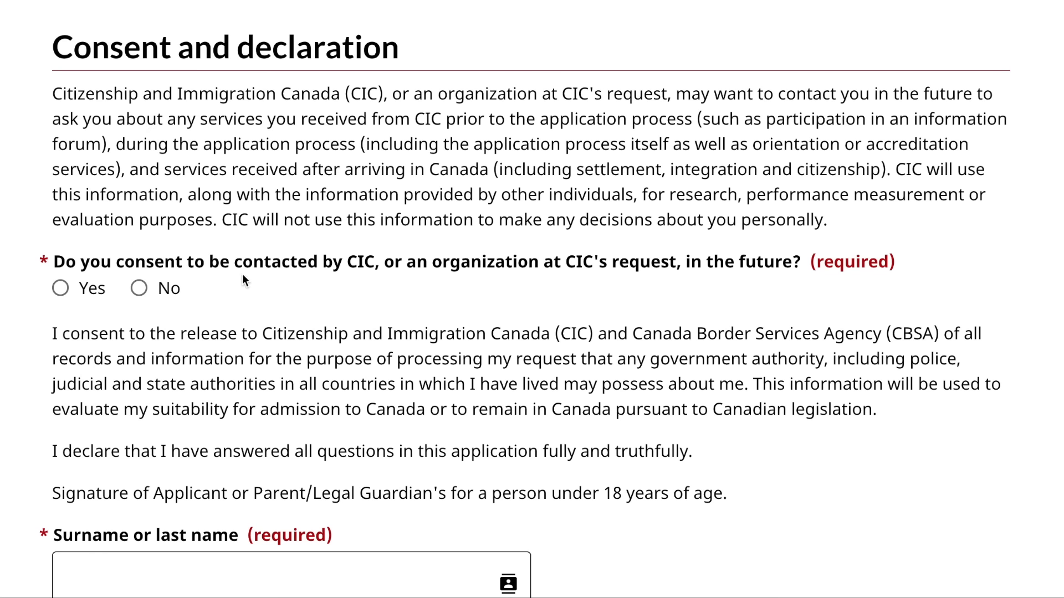
pyautogui.scroll(-3, 305, 279)
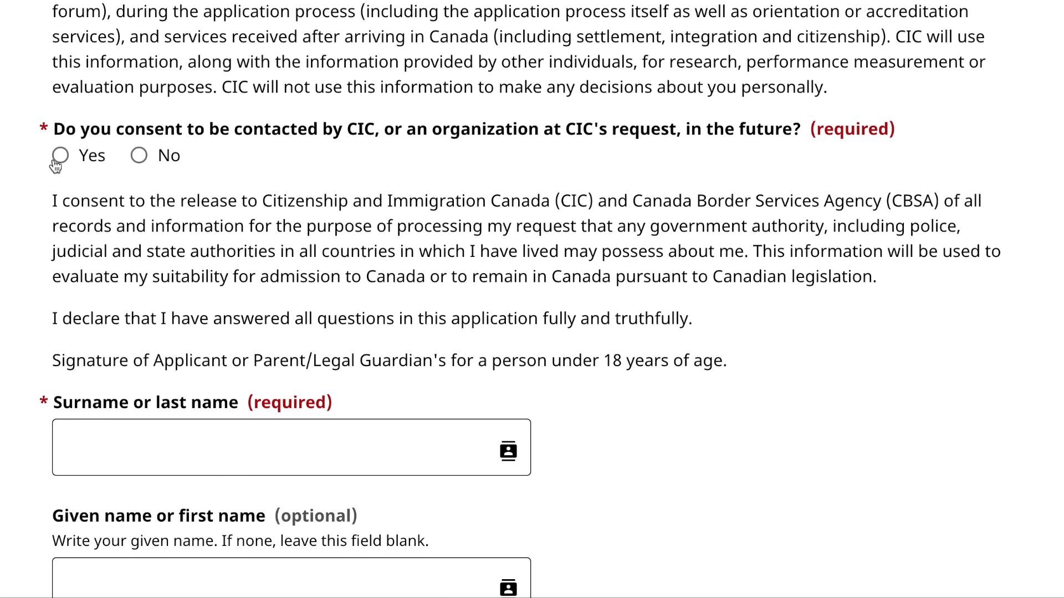
pyautogui.click(60, 155)
# - Sign the declaration with placeholder given name 'your' and surname 'name', then save and continue
pyautogui.scroll(-4, 237, 285)
pyautogui.click(237, 285)
pyautogui.click(177, 418)
pyautogui.click(243, 261)
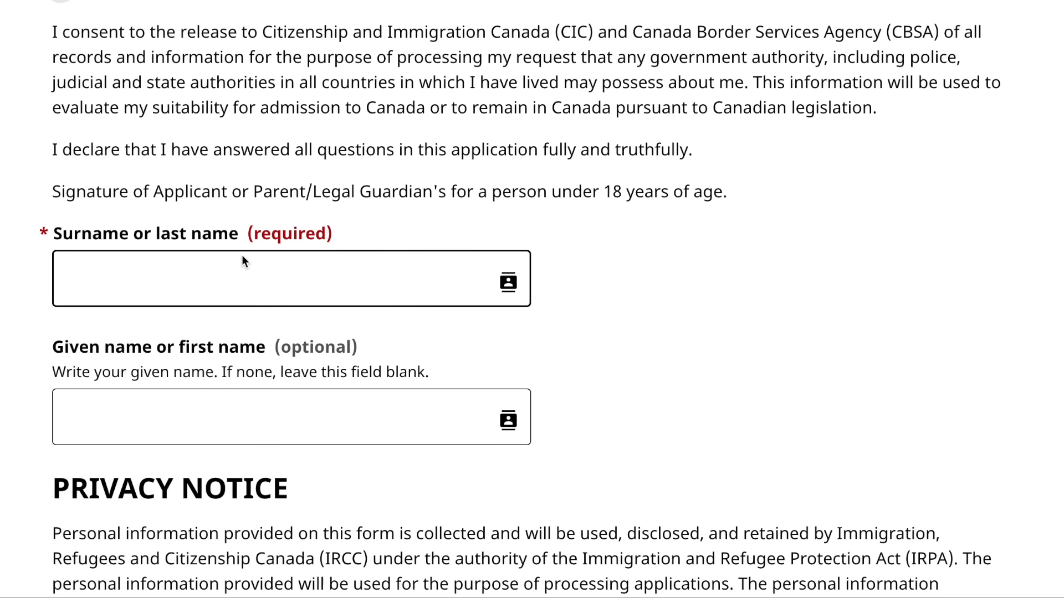
pyautogui.click(164, 406)
pyautogui.write('your')
pyautogui.click(184, 271)
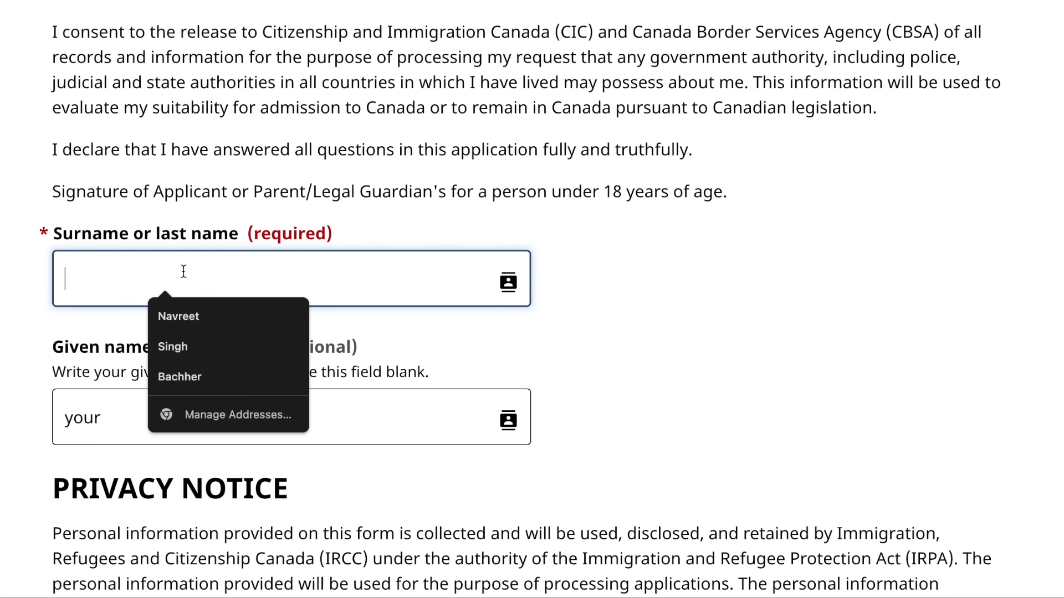
pyautogui.write('name')
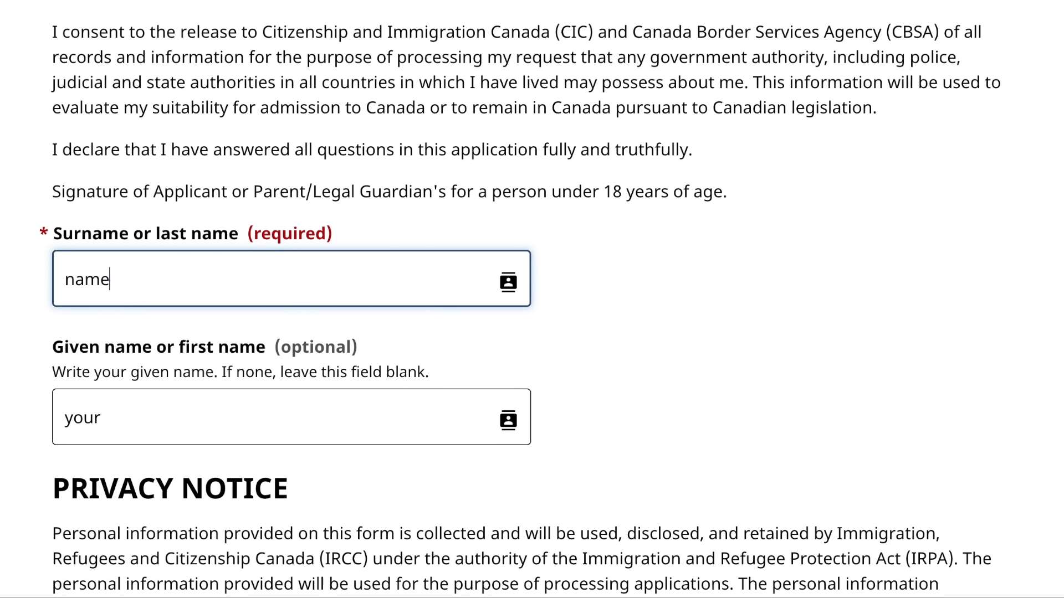
pyautogui.scroll(-15, 531, 299)
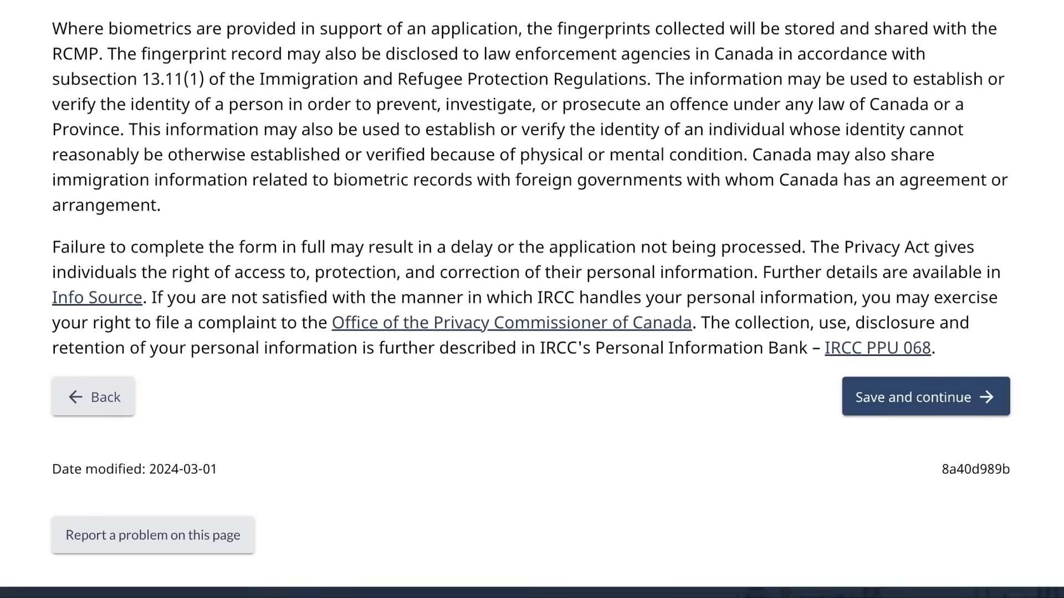
pyautogui.scroll(-2, 596, 334)
pyautogui.click(867, 321)
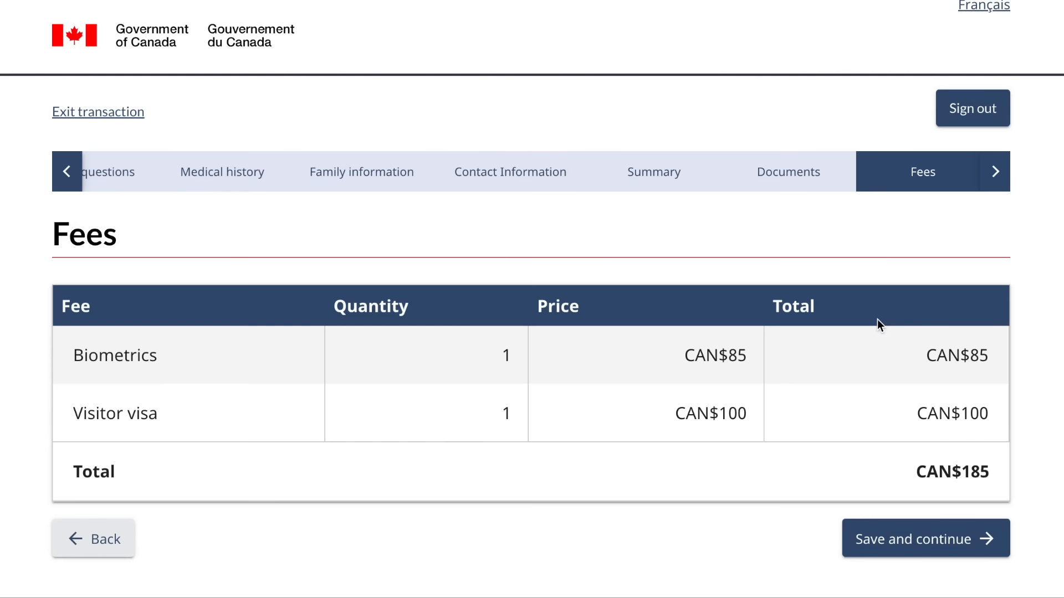
# - Accept fees of CAN$85 biometrics plus CAN$100 visitor visa, totalling CAN$185
pyautogui.scroll(-2, 639, 351)
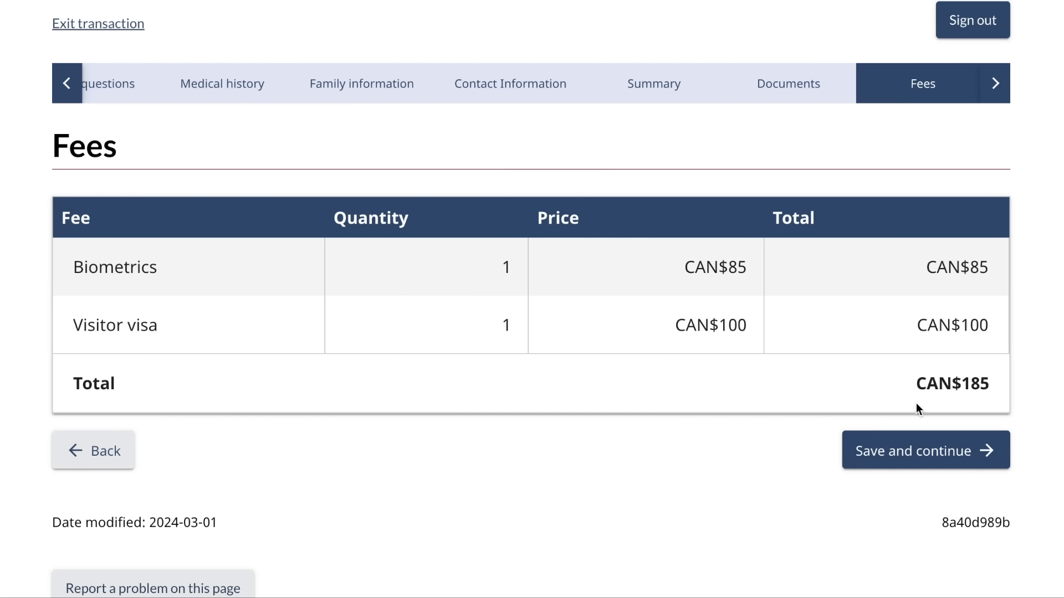
pyautogui.click(909, 460)
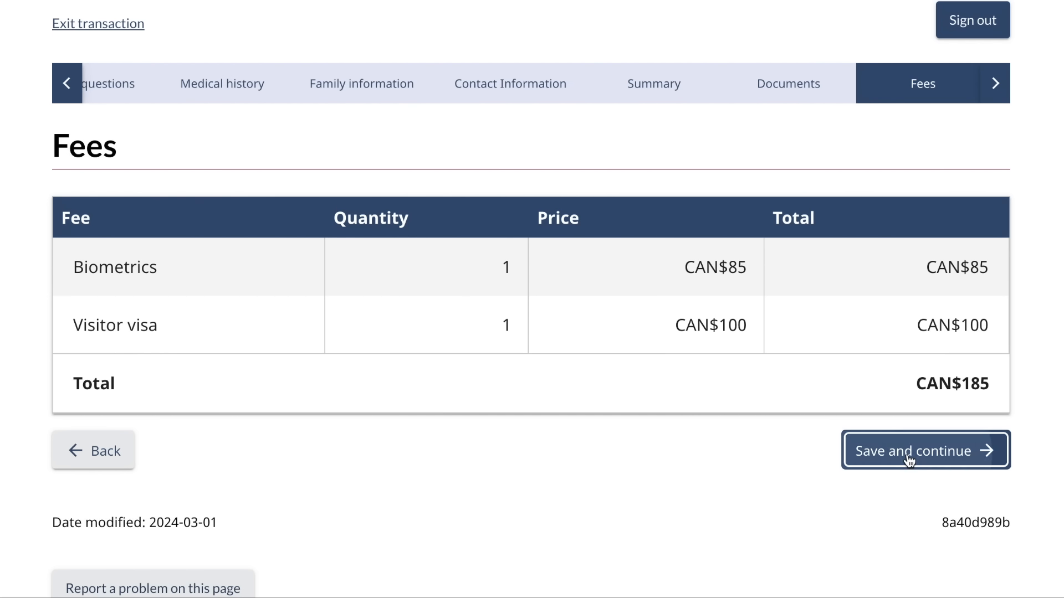